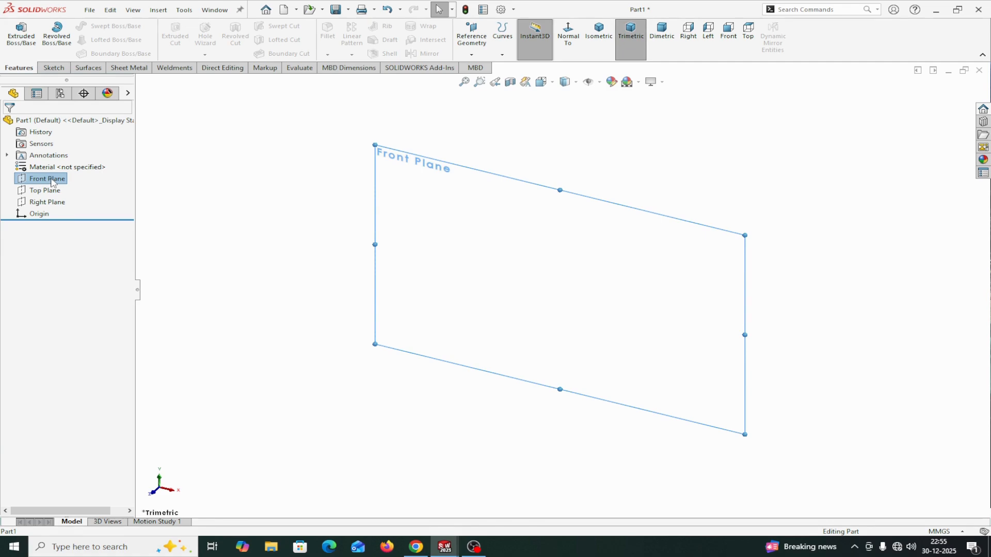
Start a sketch on the Front Plane and draw a circle about 69.5 mm in diameter centred on the origin
right_click(52, 181)
click(98, 164)
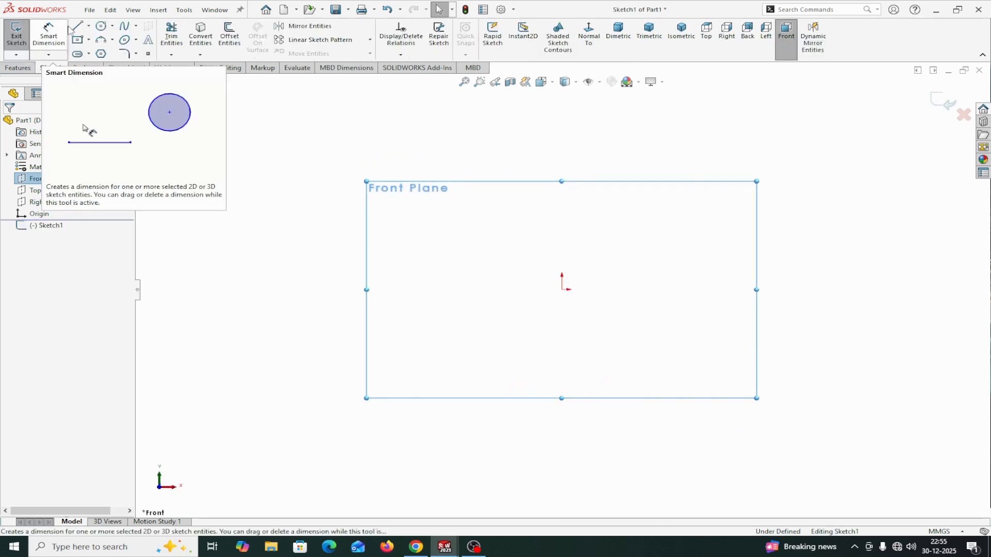
click(102, 26)
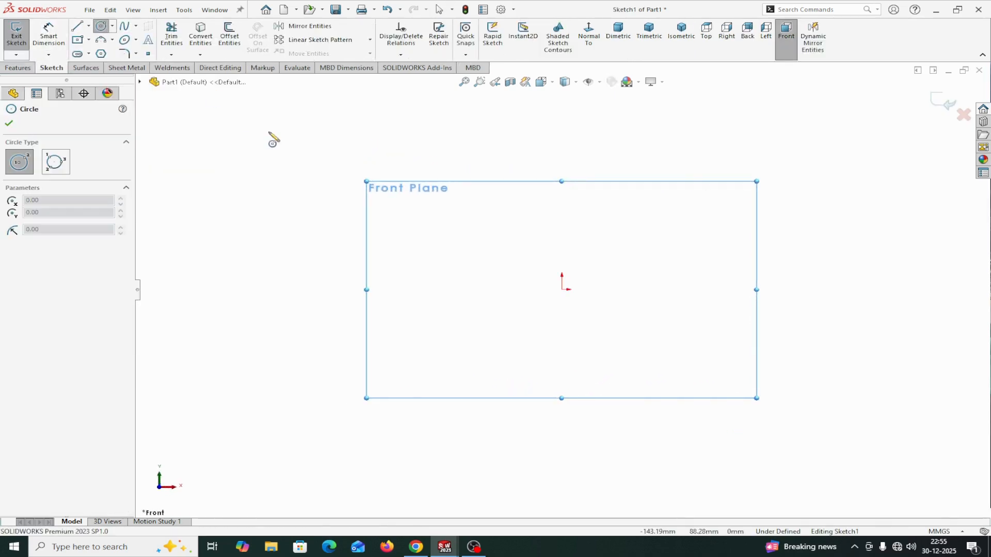
click(562, 290)
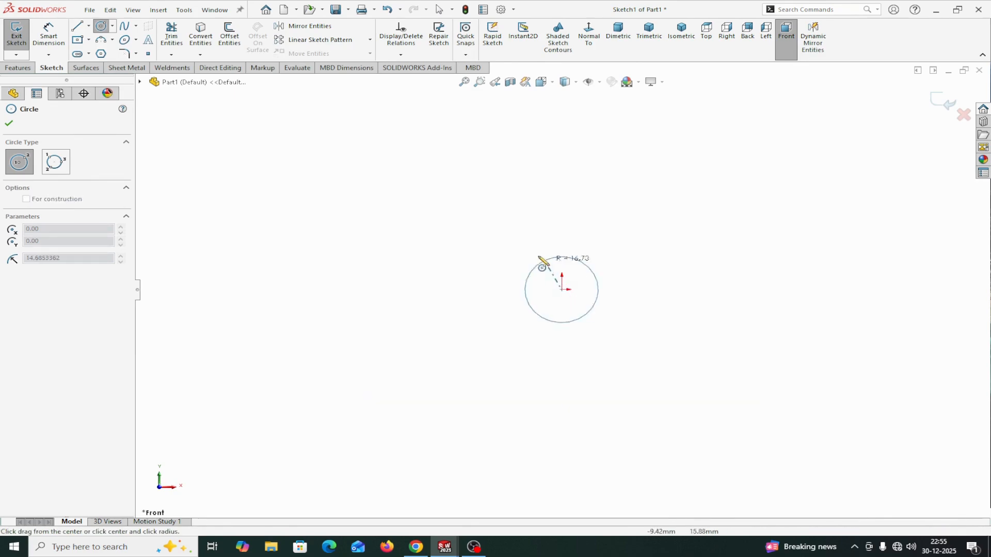
click(506, 253)
right_click(507, 253)
click(530, 255)
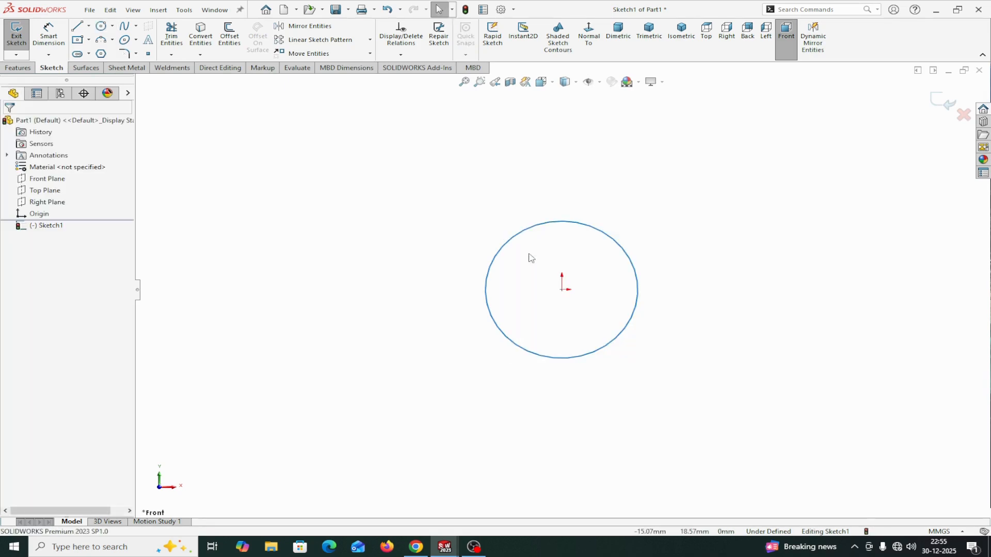
Dimension the circle's diameter and set it to 20 mm
click(49, 35)
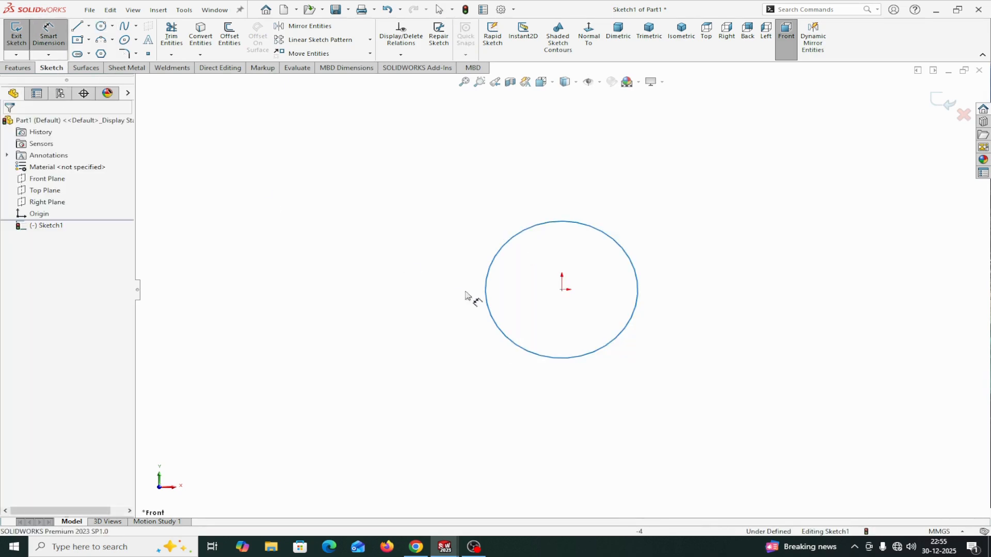
click(487, 309)
click(299, 326)
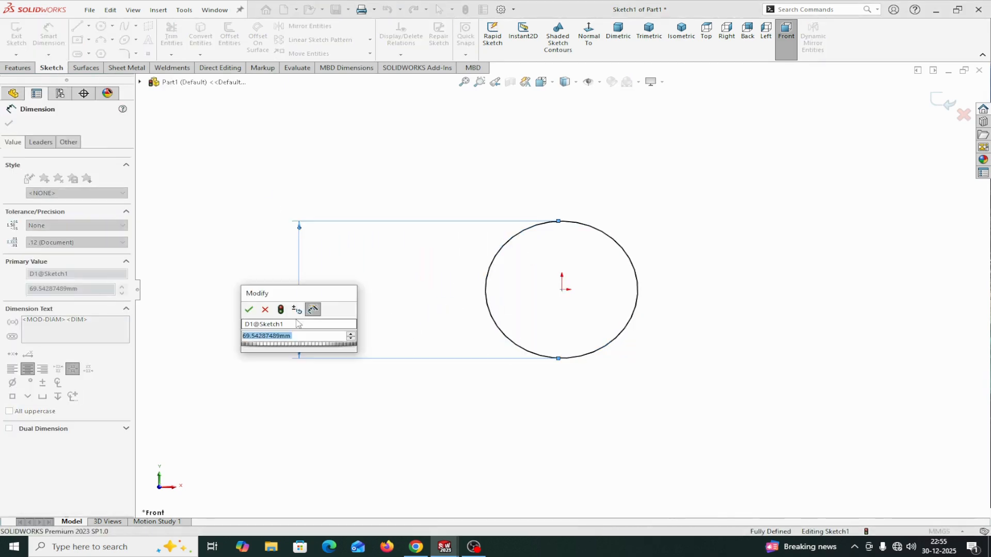
text(20)
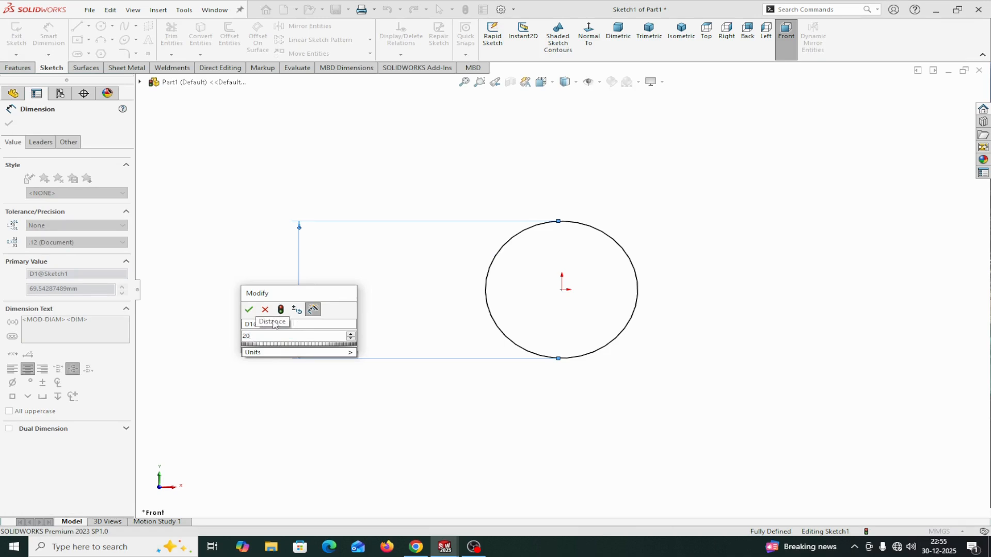
click(249, 310)
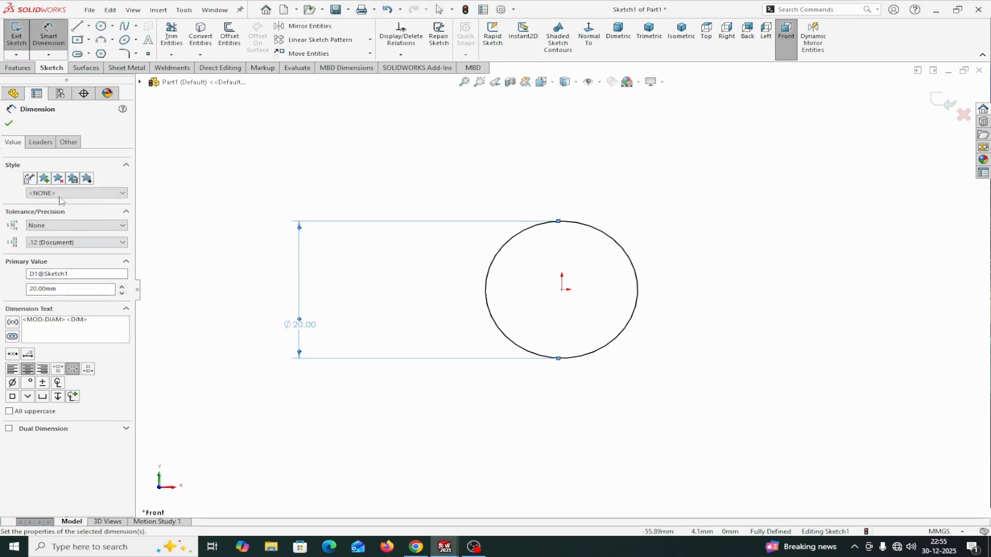
click(8, 124)
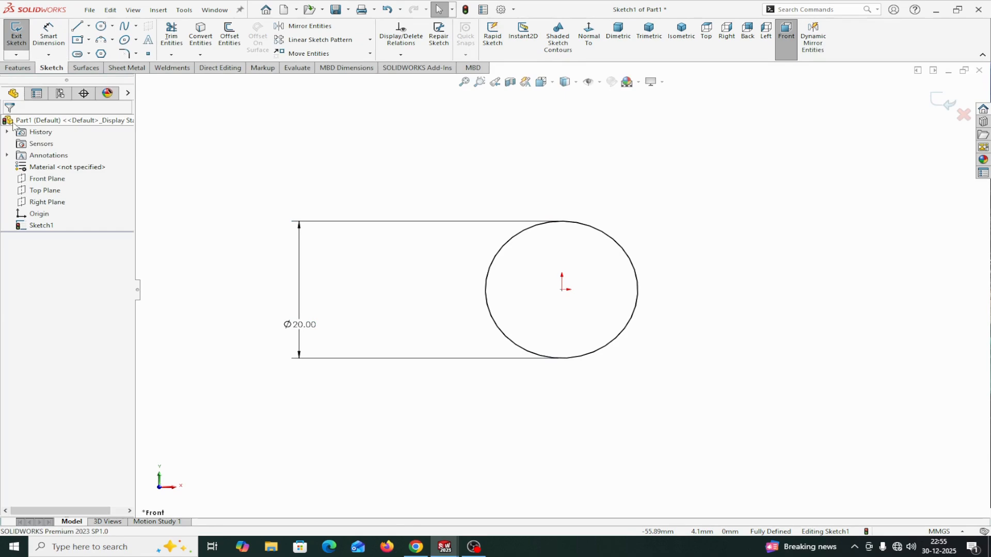
Extrude the circle as a boss to a blind depth of 100 mm in the reversed direction
click(18, 67)
click(21, 36)
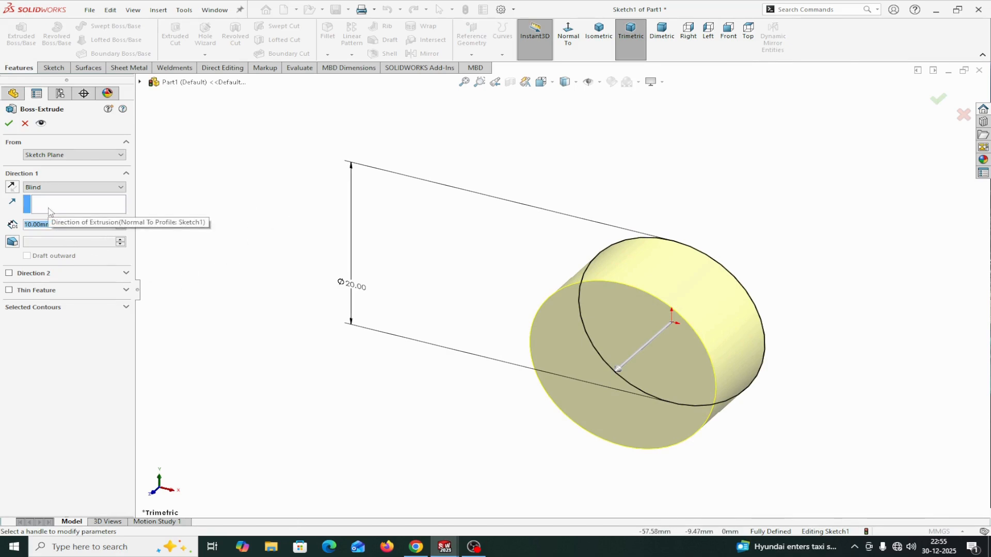
text(100)
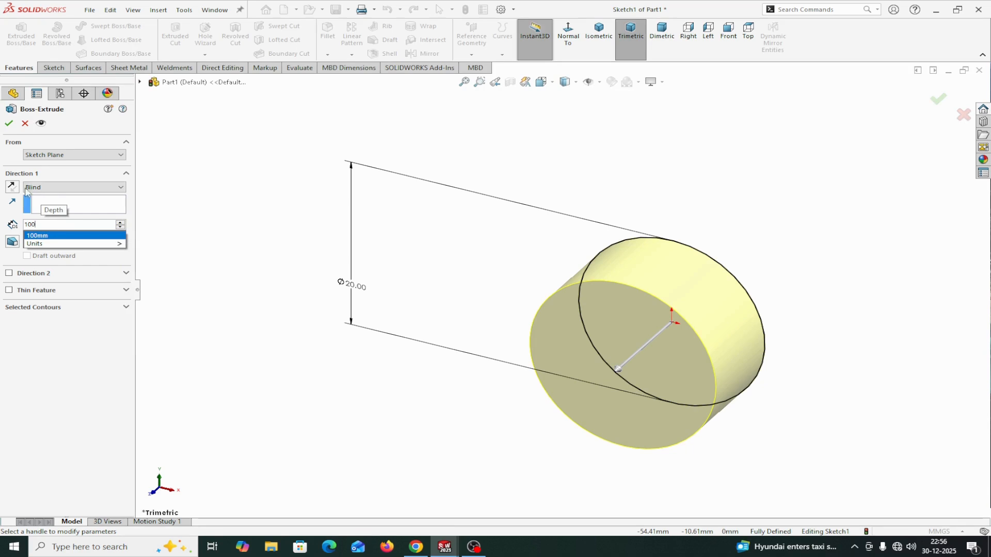
key(Return)
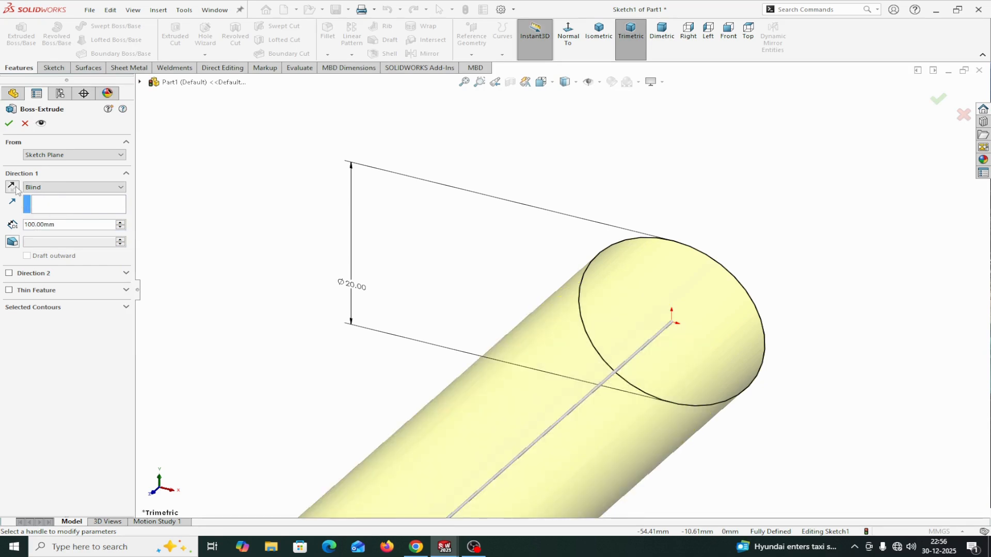
click(12, 187)
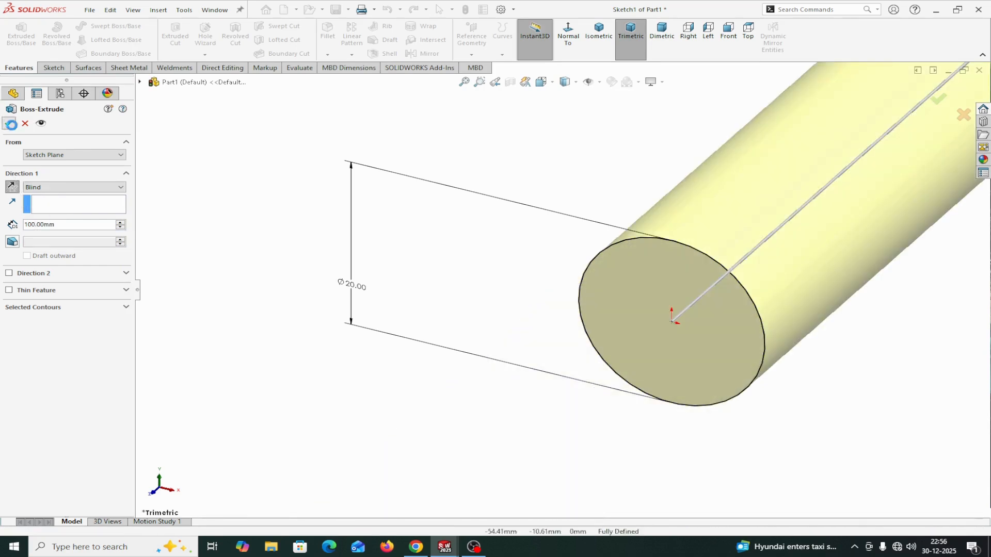
click(10, 124)
scroll(445, 305, up, 3)
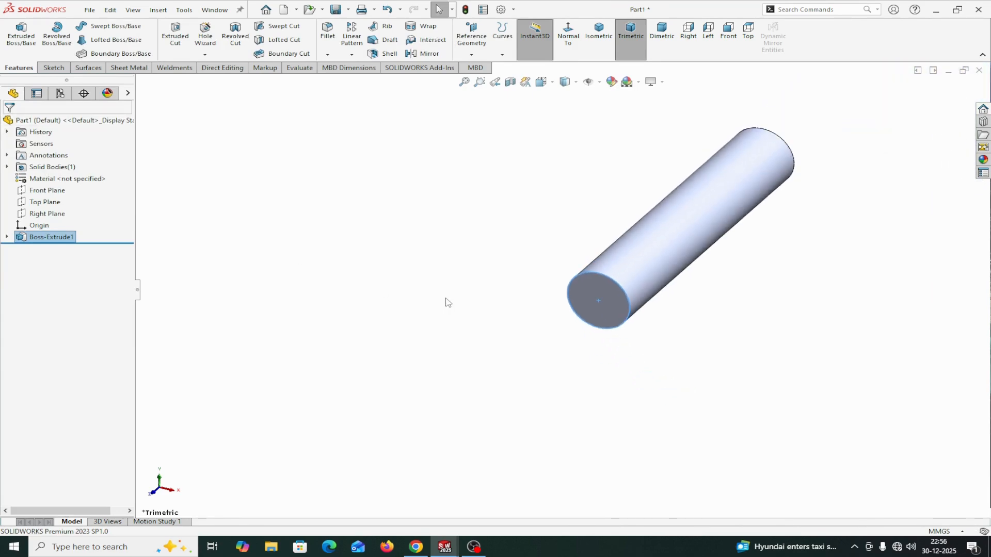
click(50, 205)
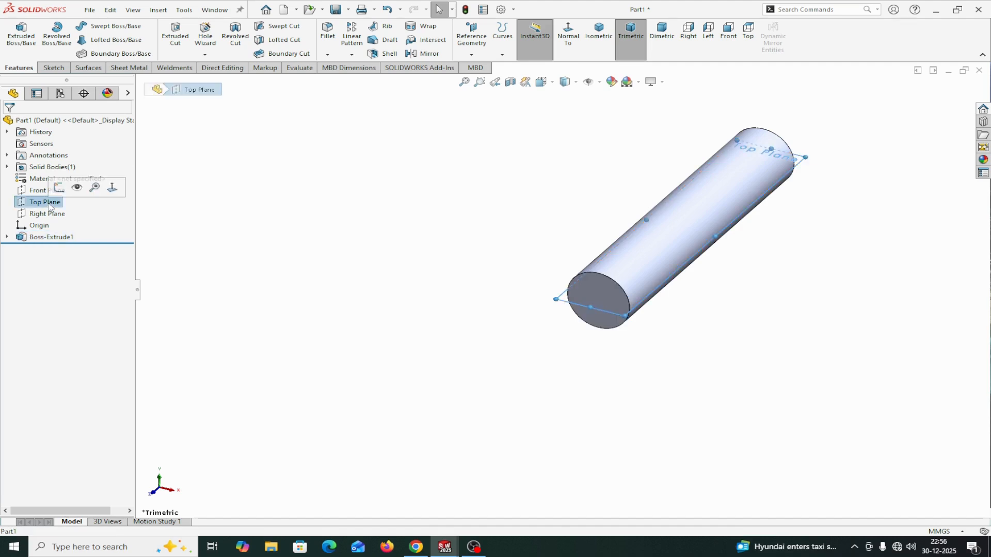
click(58, 188)
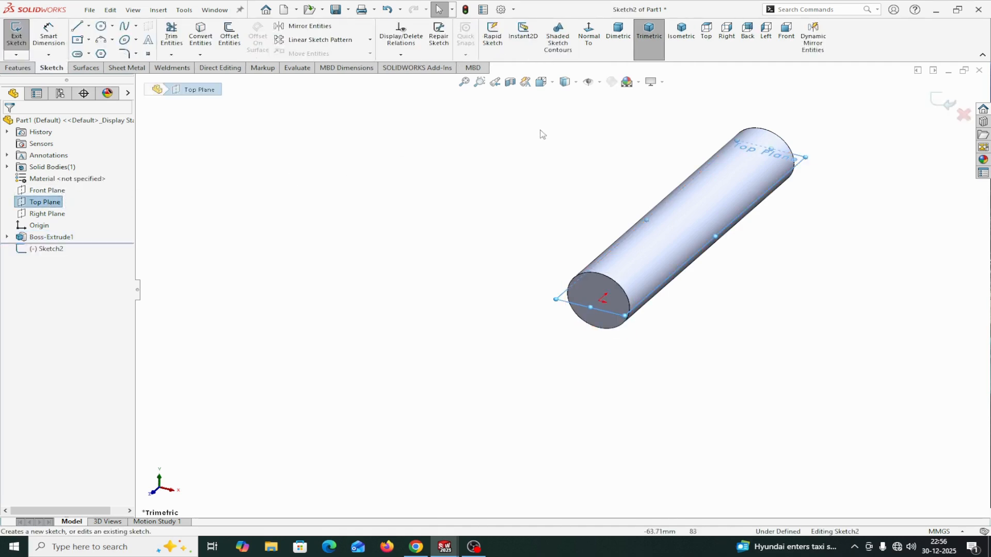
click(590, 45)
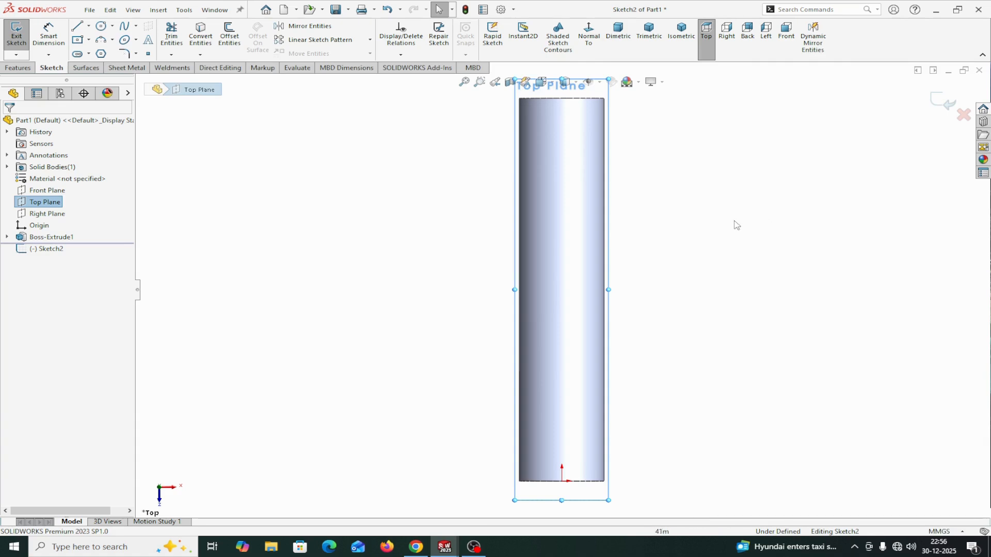
click(631, 81)
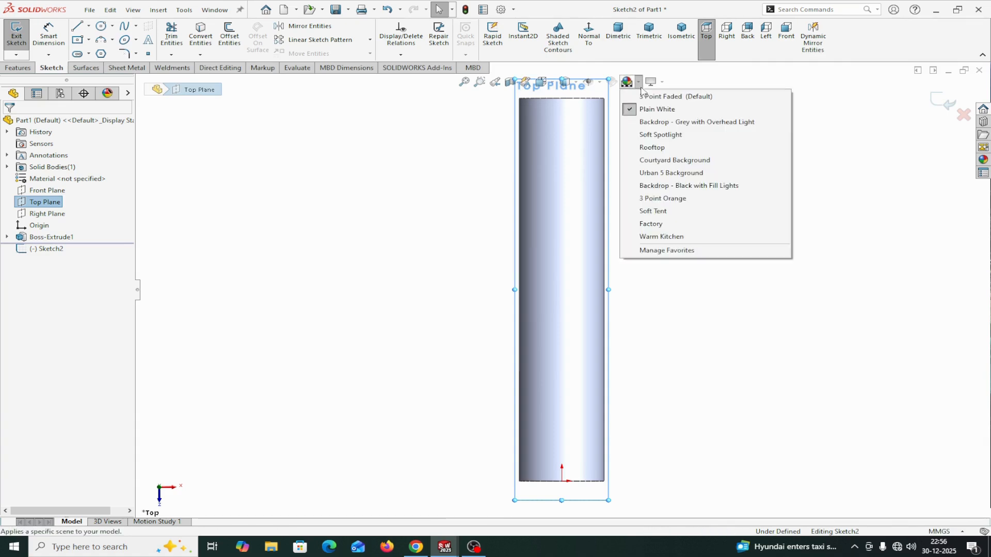
click(209, 321)
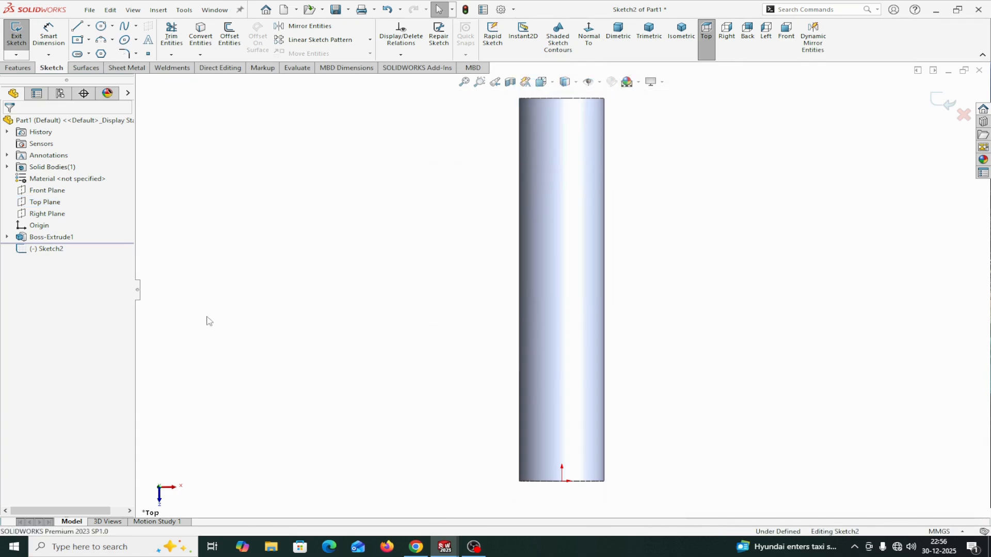
click(963, 114)
click(511, 279)
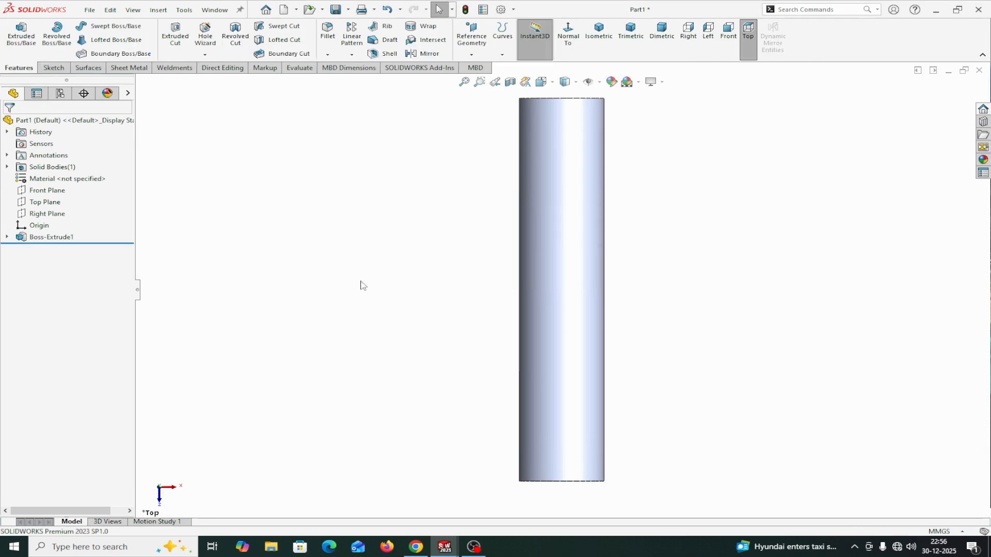
Start a sketch on the Top Plane, viewed normal to it, and widen the plane's outline well past both sides of the cylinder
click(45, 202)
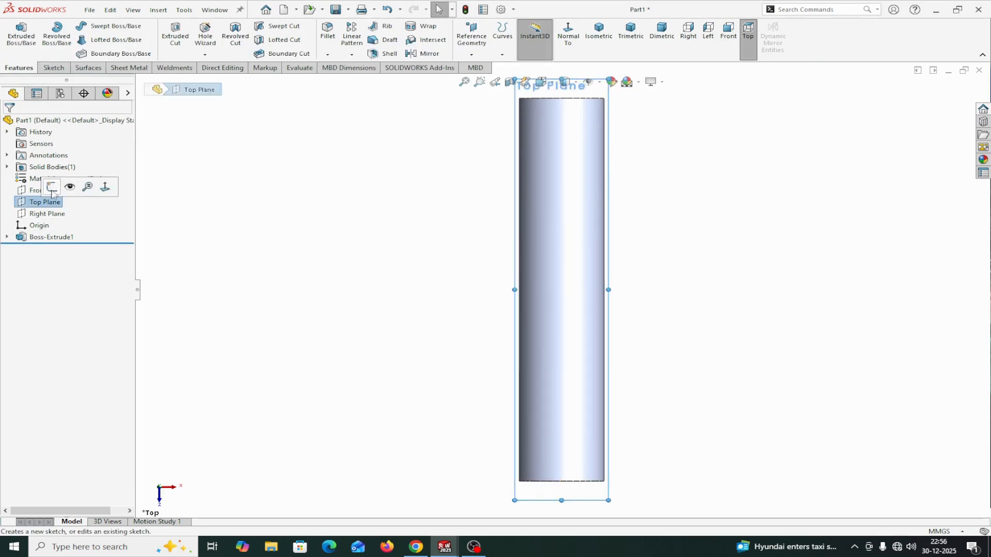
click(89, 186)
click(588, 37)
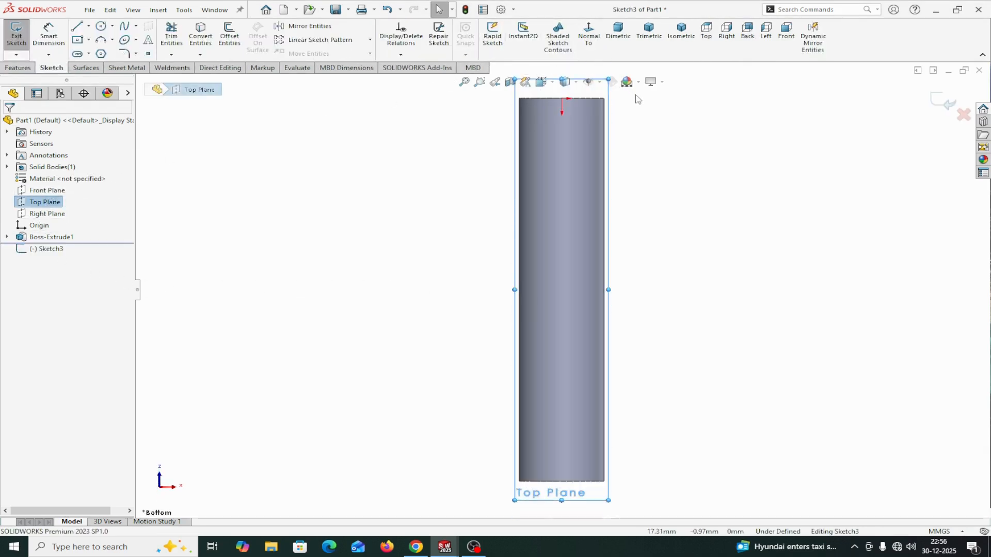
click(588, 38)
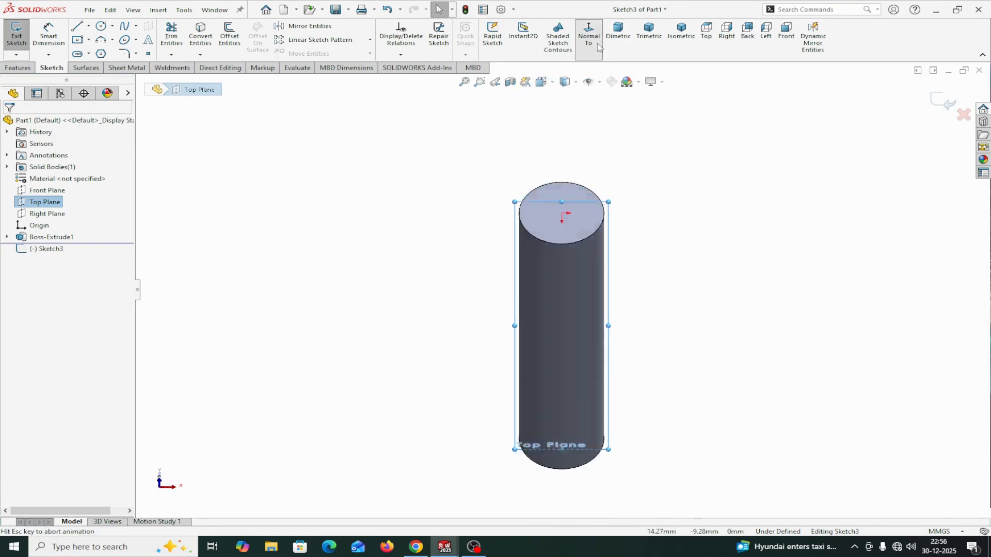
drag(609, 288, 785, 289)
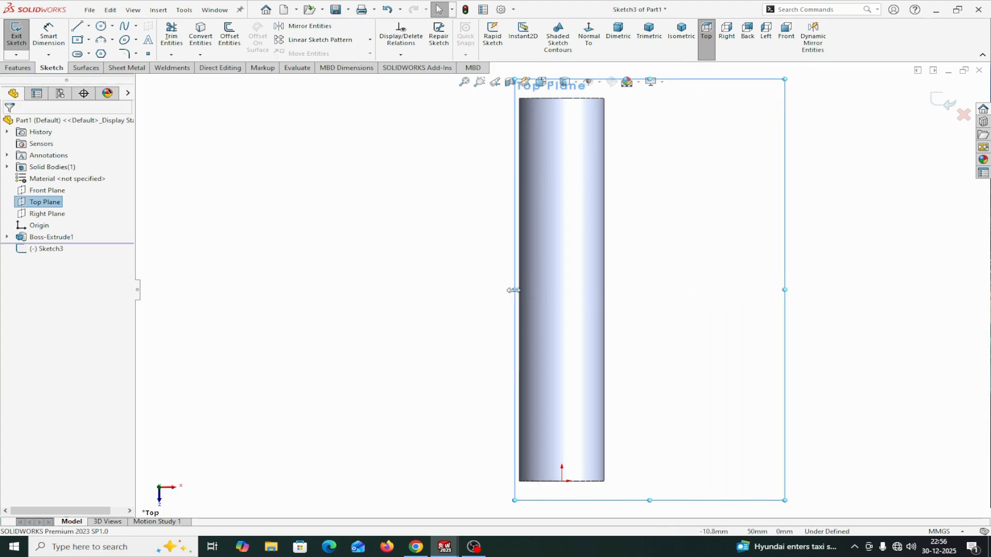
drag(515, 291, 310, 293)
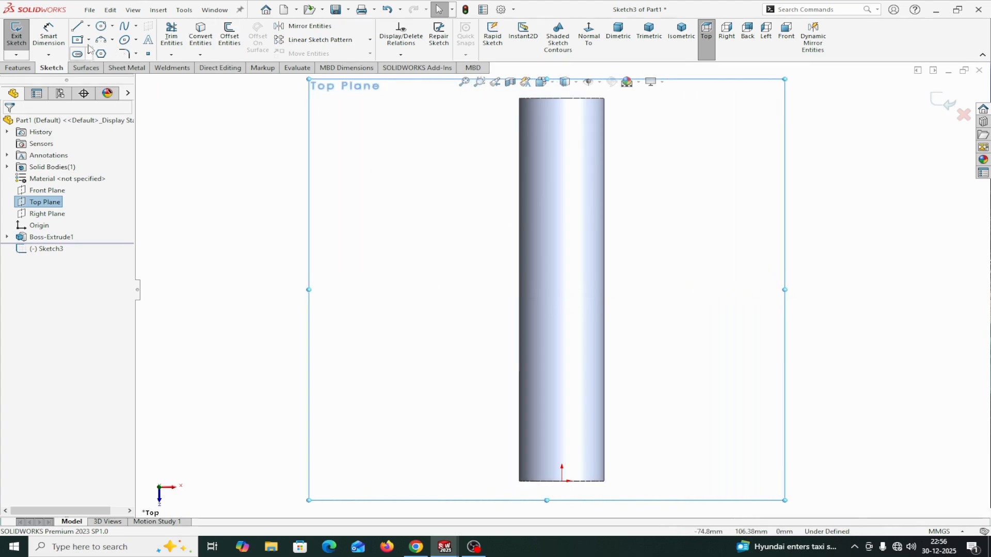
Draw a vertical centerline 100 mm long along the cylinder's axis, from the origin to the midpoint of the opposite end edge
click(89, 27)
click(98, 51)
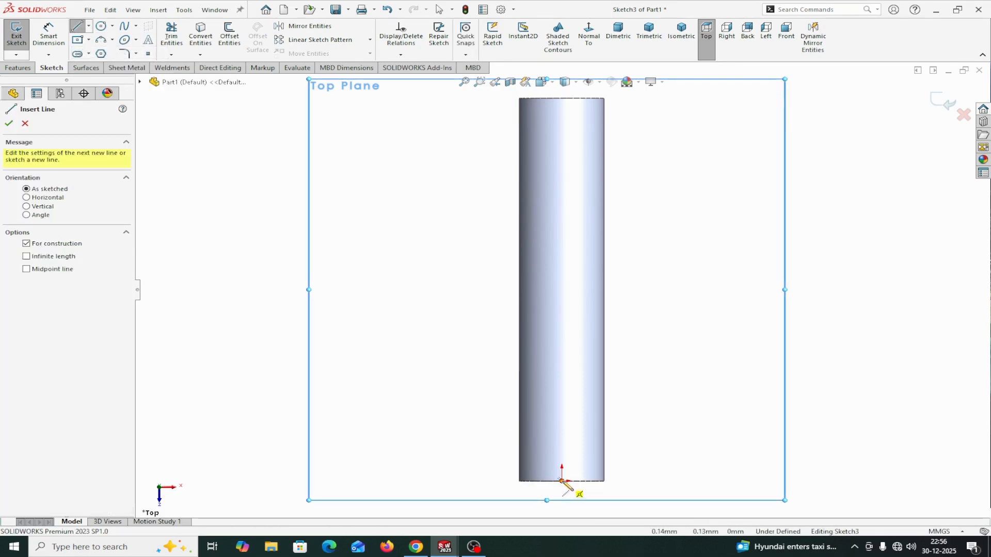
click(562, 481)
click(562, 98)
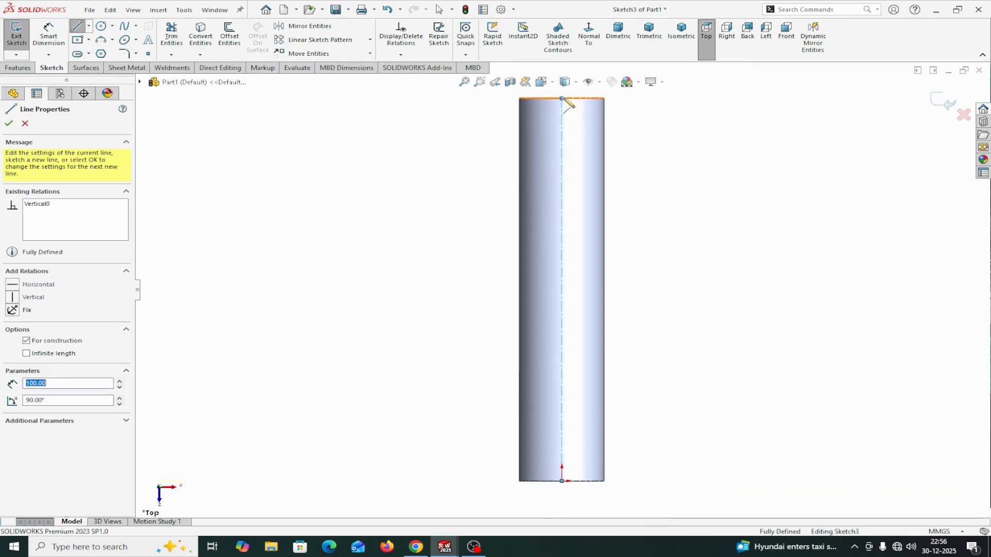
right_click(562, 98)
click(598, 106)
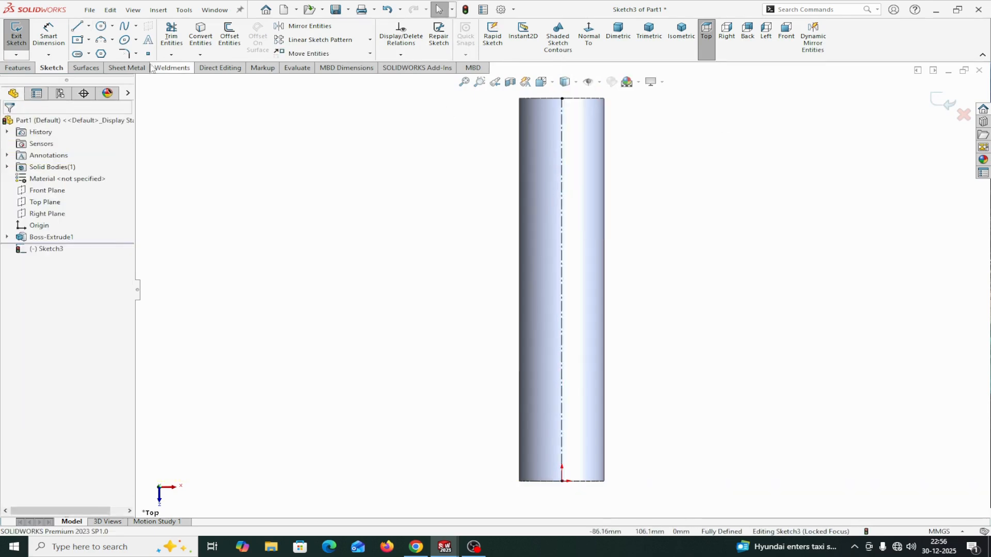
Draw a horizontal line about 55 mm long from the centerline's midpoint outward past the cylinder's right side
click(78, 27)
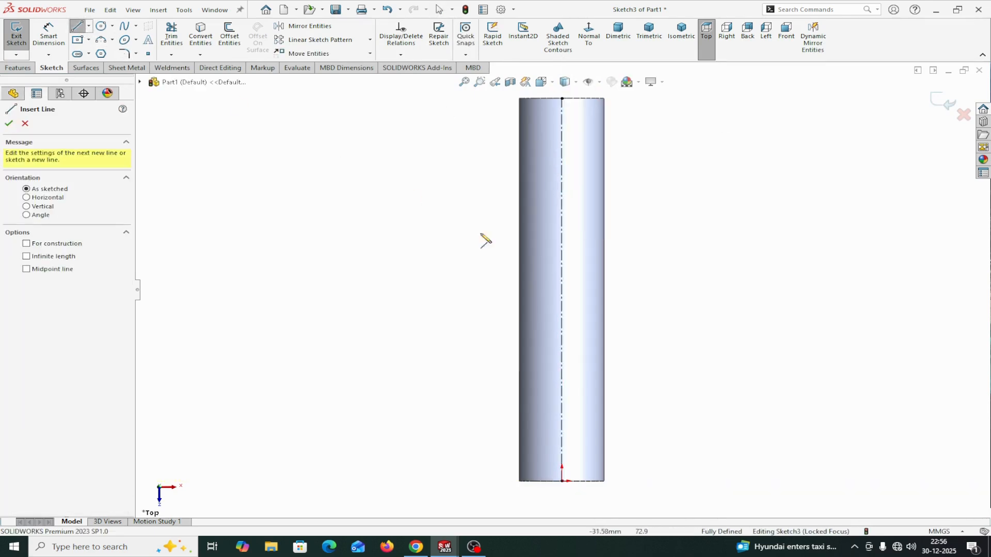
click(561, 288)
click(796, 289)
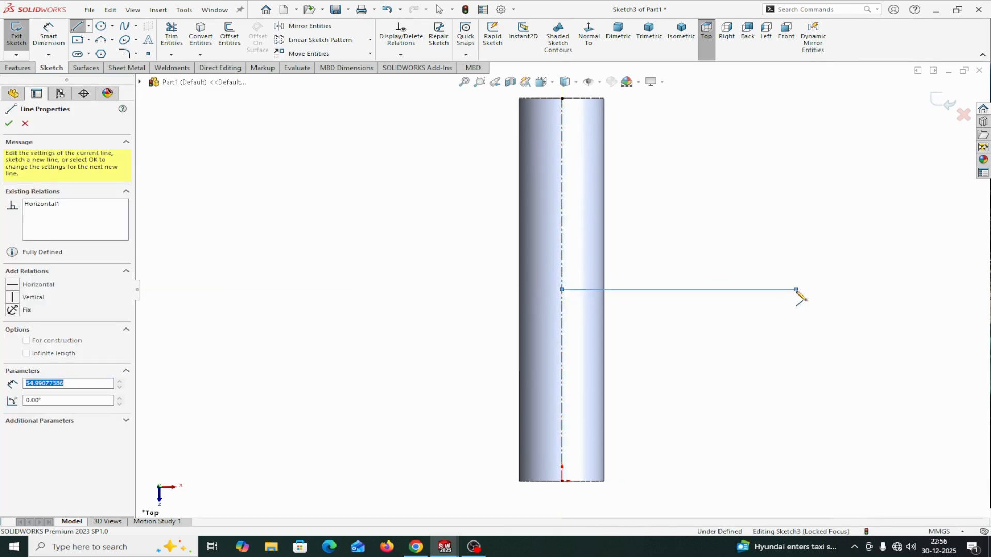
right_click(801, 294)
click(822, 296)
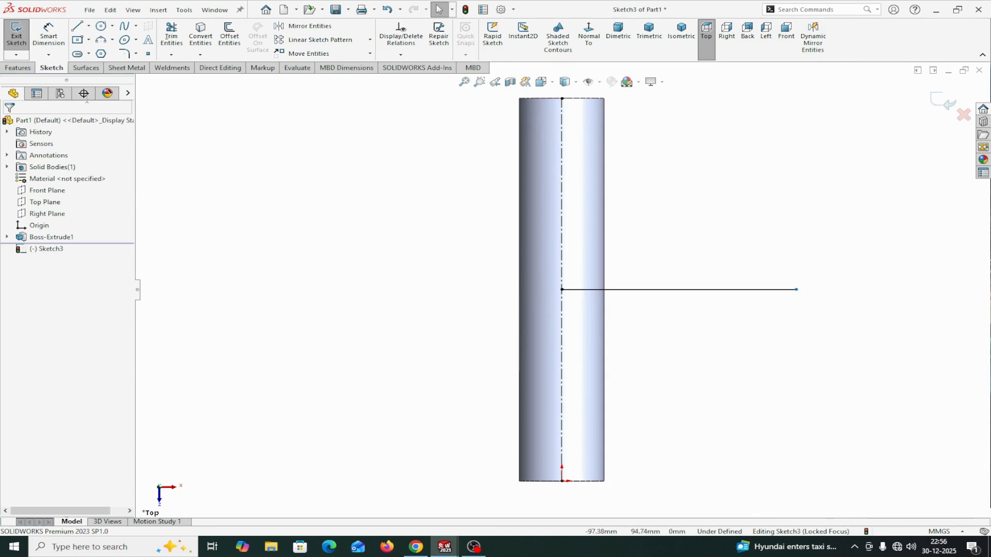
Dimension the horizontal line's length and set it to 70 mm
click(48, 37)
click(662, 290)
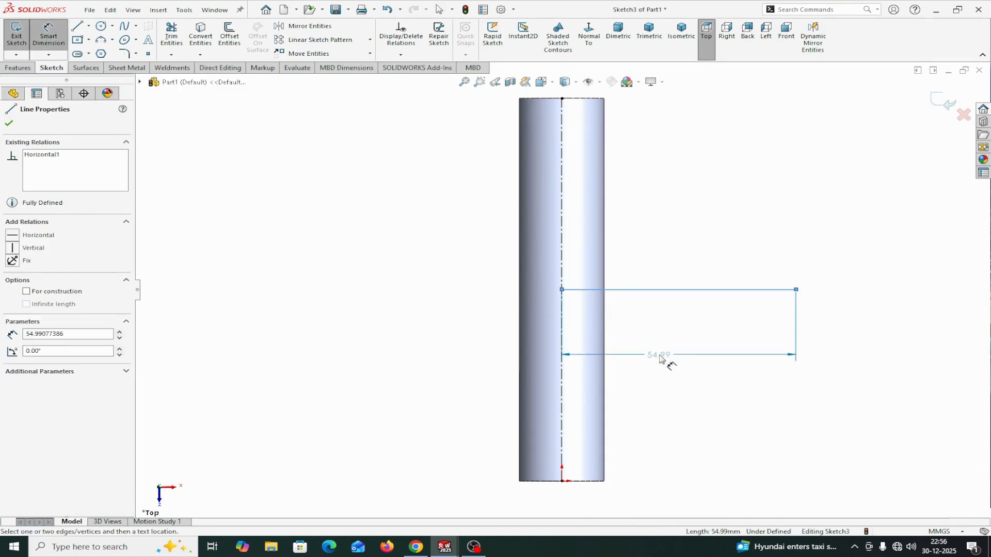
click(660, 357)
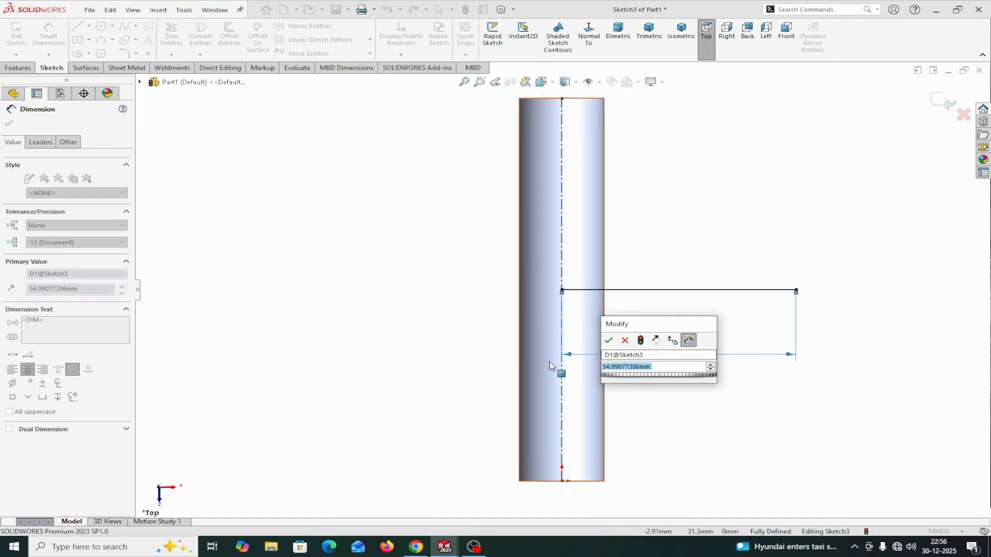
text(70)
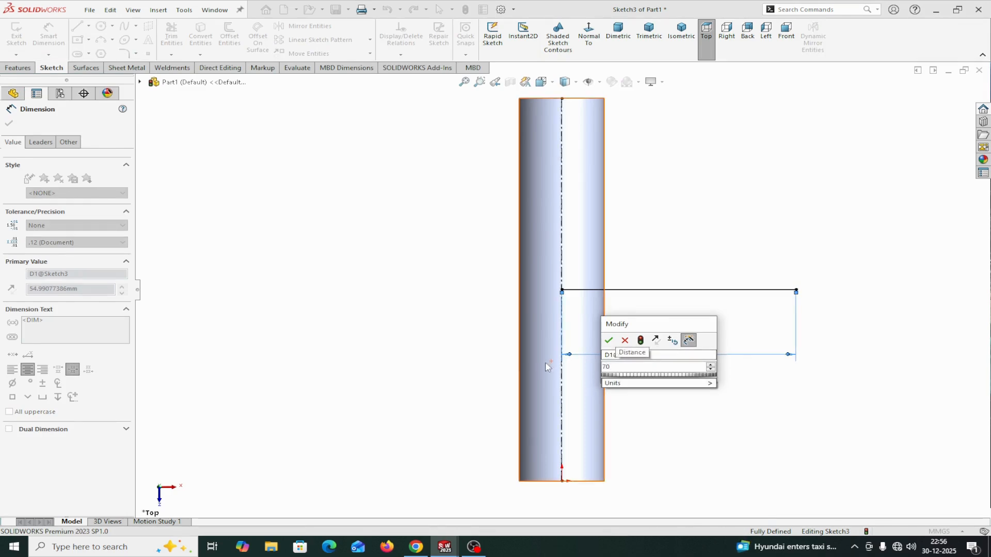
click(609, 340)
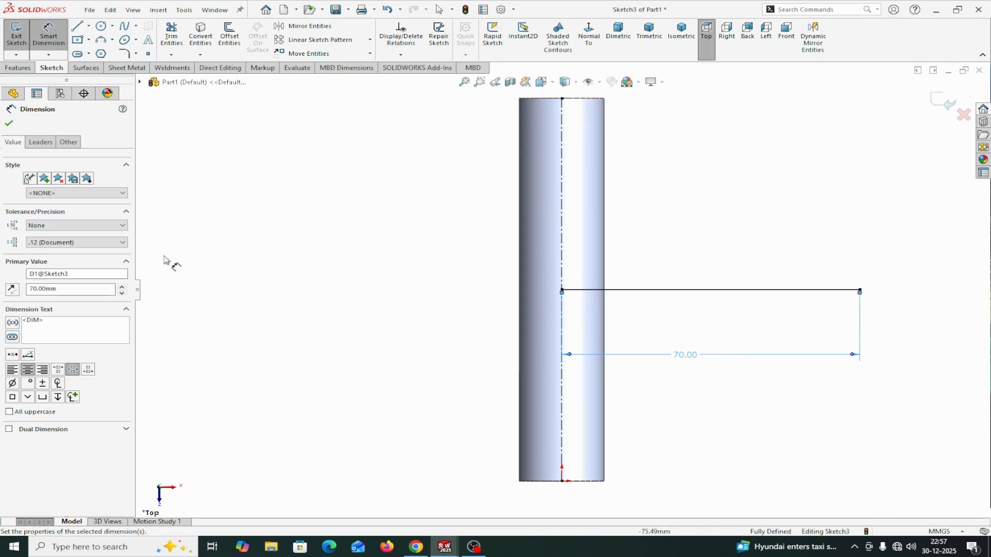
Sweep a circular profile 20 mm in diameter along the 70 mm line sketch, merging the branch with the cylinder
click(10, 124)
click(56, 47)
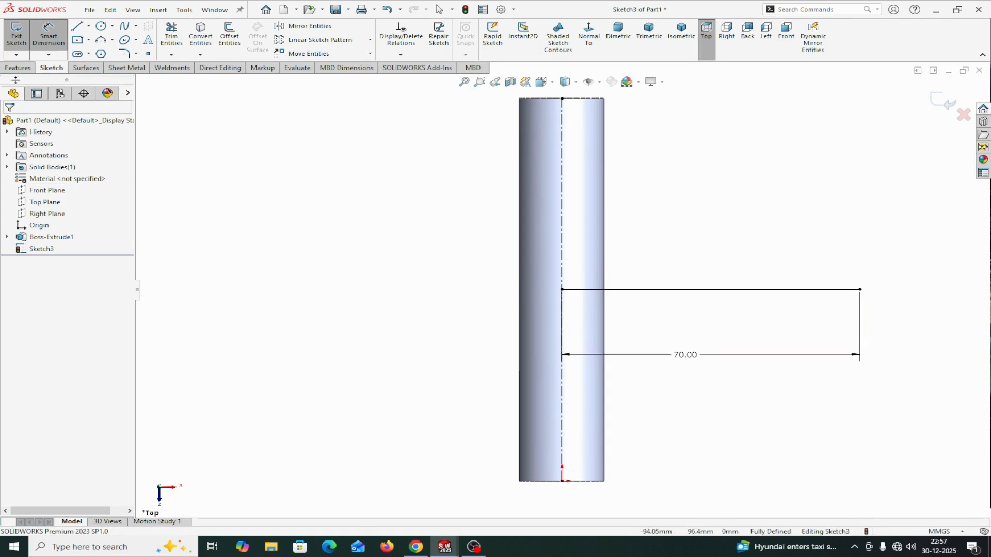
click(17, 68)
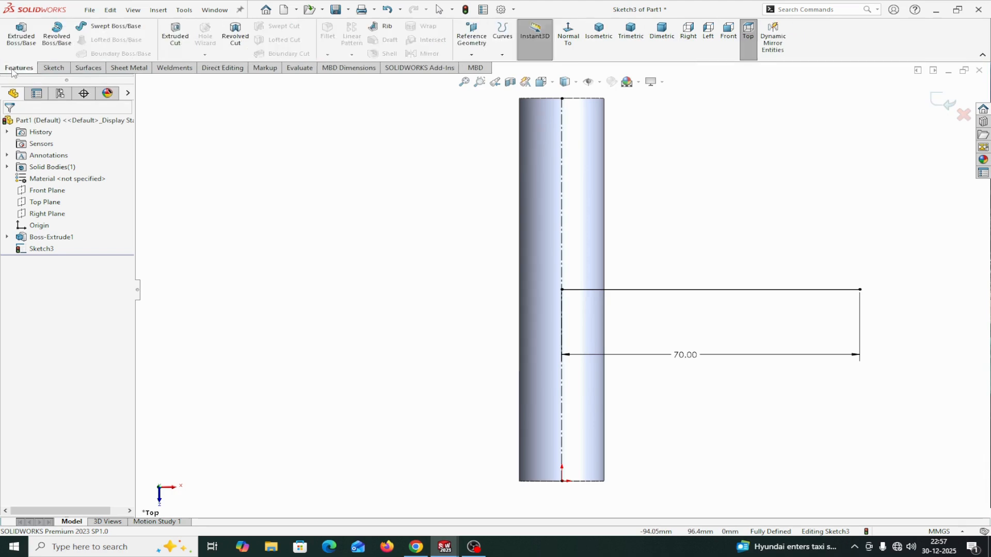
click(106, 26)
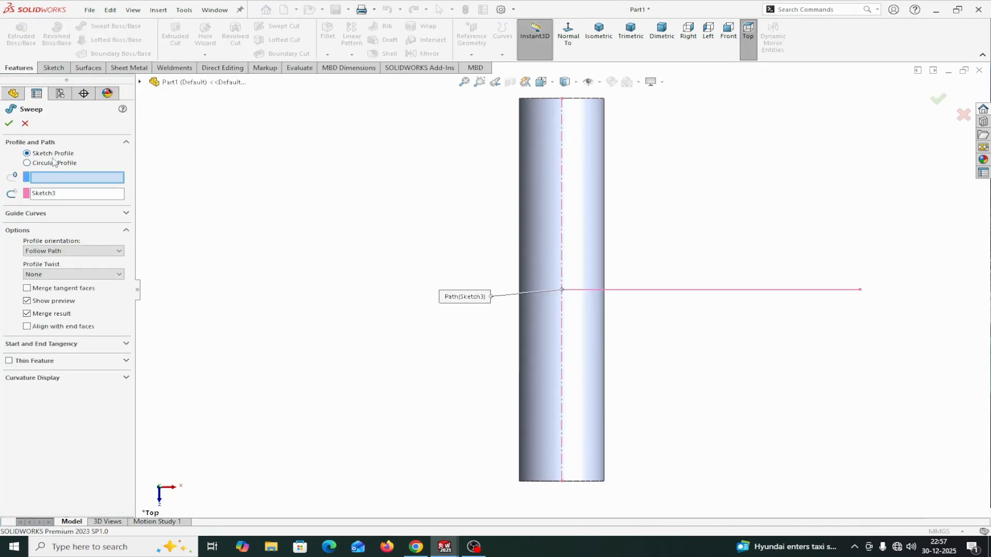
click(27, 163)
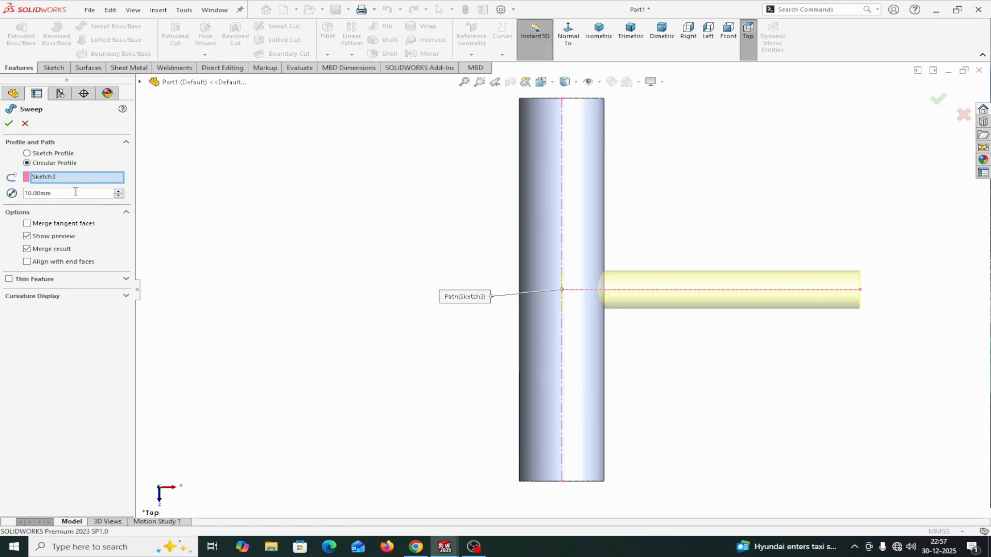
text(20)
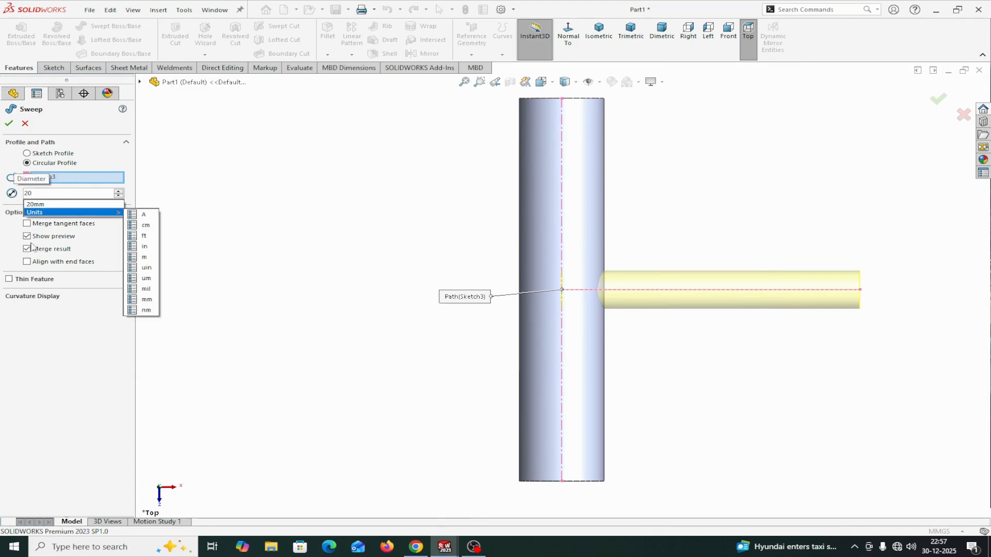
key(Return)
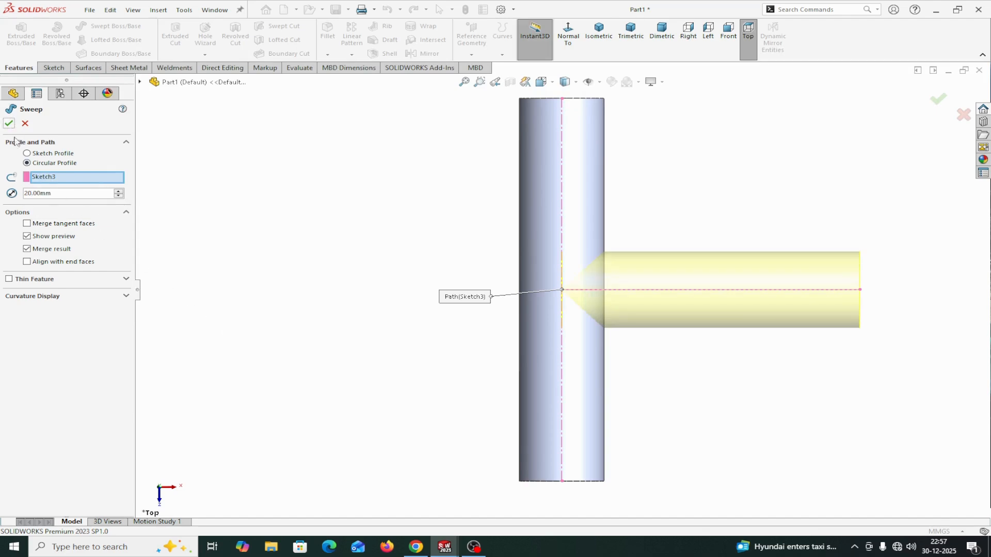
click(9, 124)
middle_drag(257, 297, 254, 247)
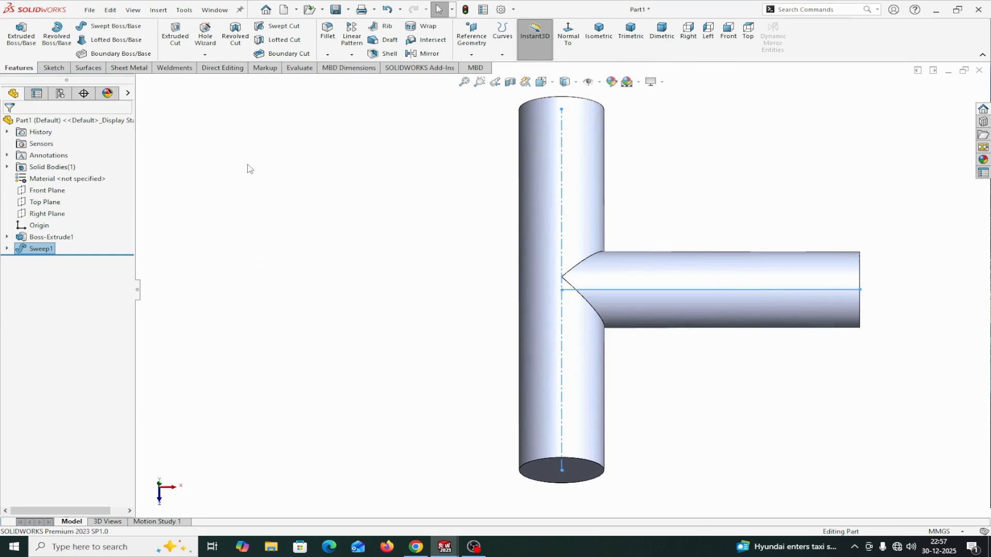
Examine the exercise drawing for the bore diameters and recess depth at the main cylinder's ends, then return to the part
click(214, 10)
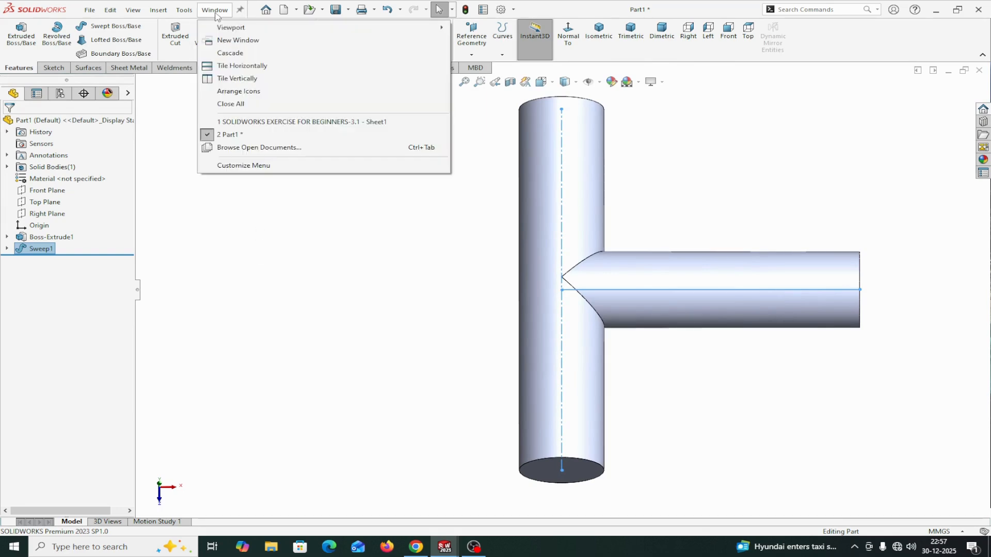
click(227, 122)
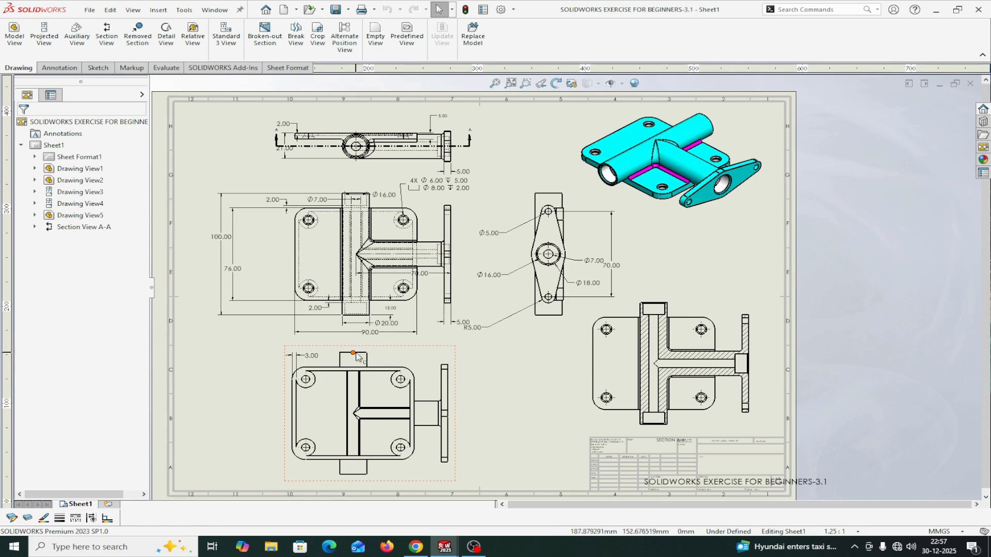
scroll(356, 309, down, 4)
scroll(388, 276, down, 2)
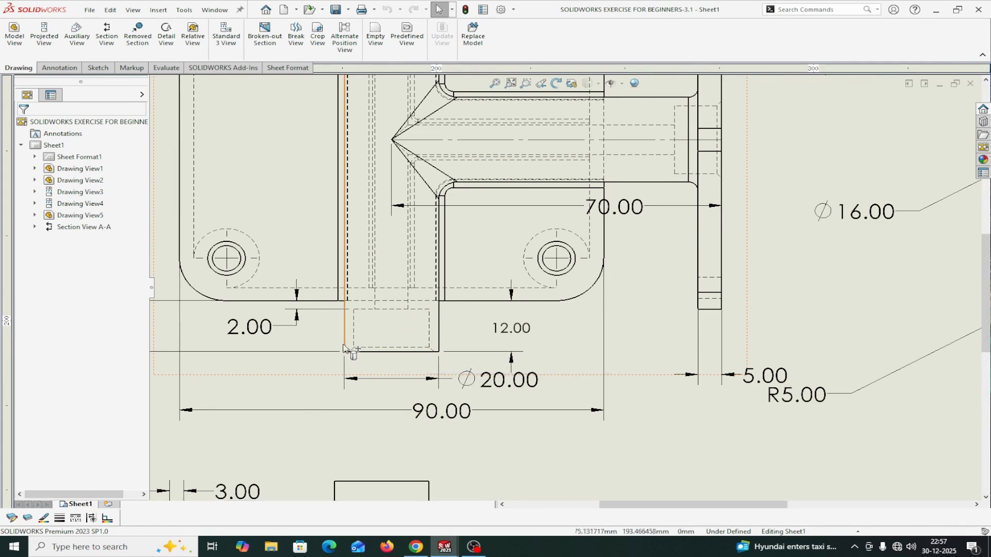
scroll(394, 336, up, 6)
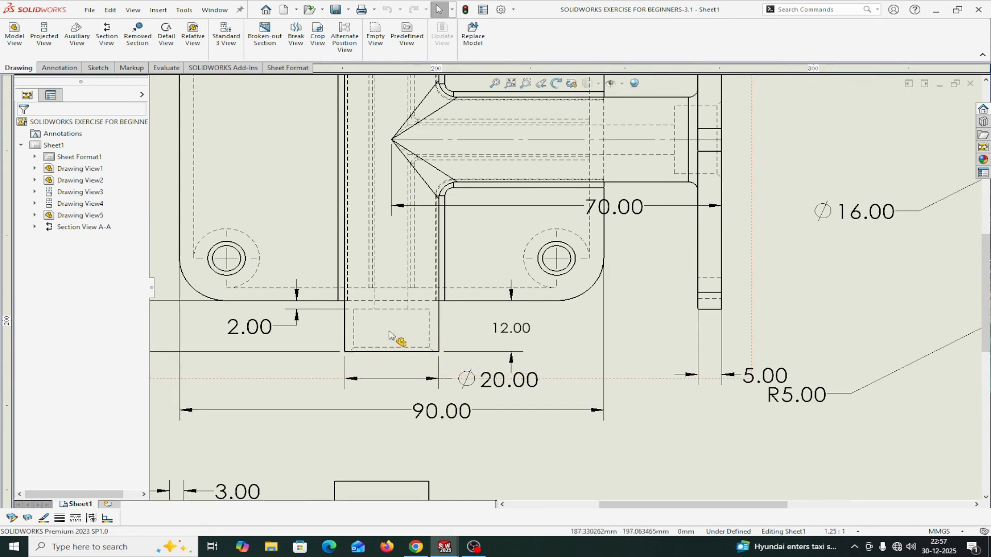
scroll(508, 180, down, 4)
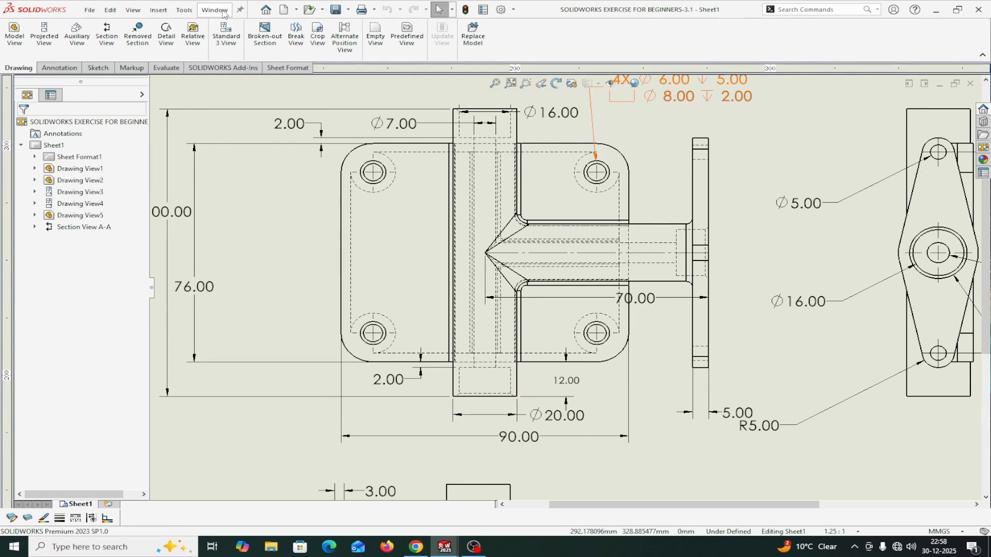
click(223, 11)
click(242, 123)
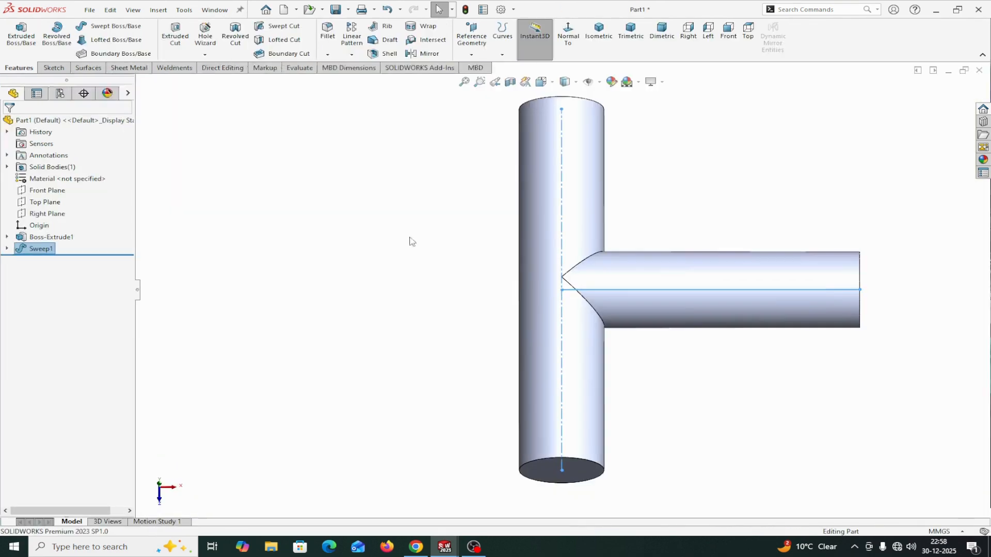
Start a sketch on the main cylinder's front end face, viewed normal to it
middle_drag(662, 363, 626, 361)
scroll(538, 296, down, 5)
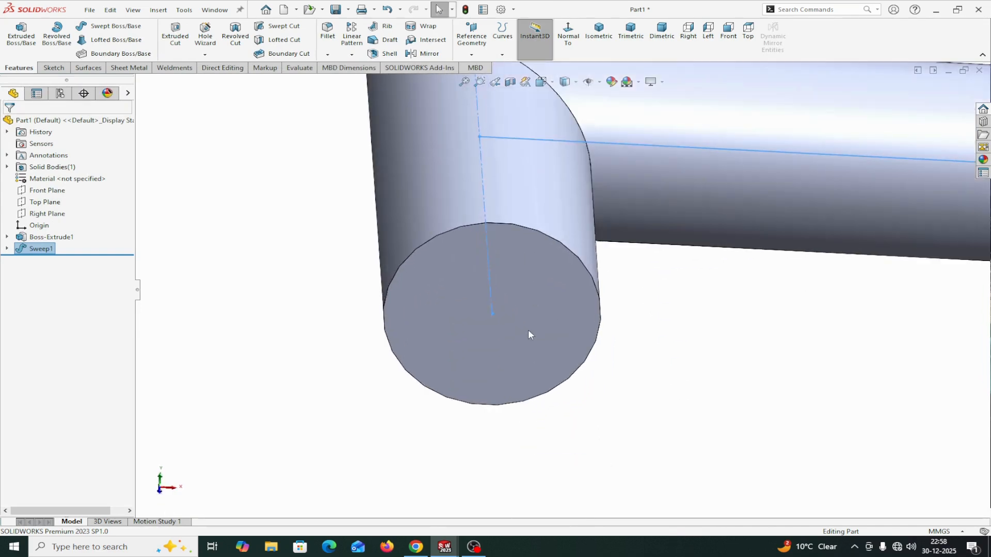
click(522, 318)
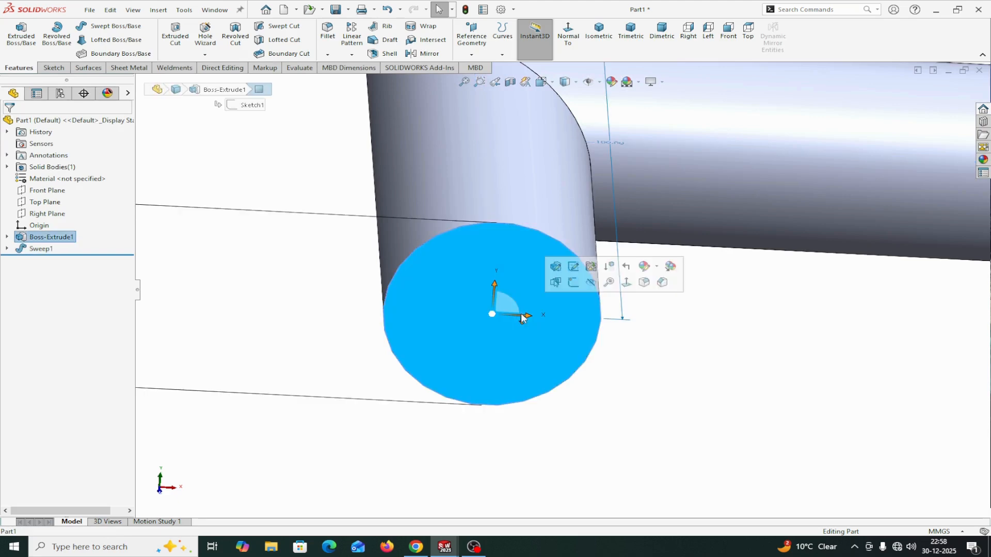
click(572, 283)
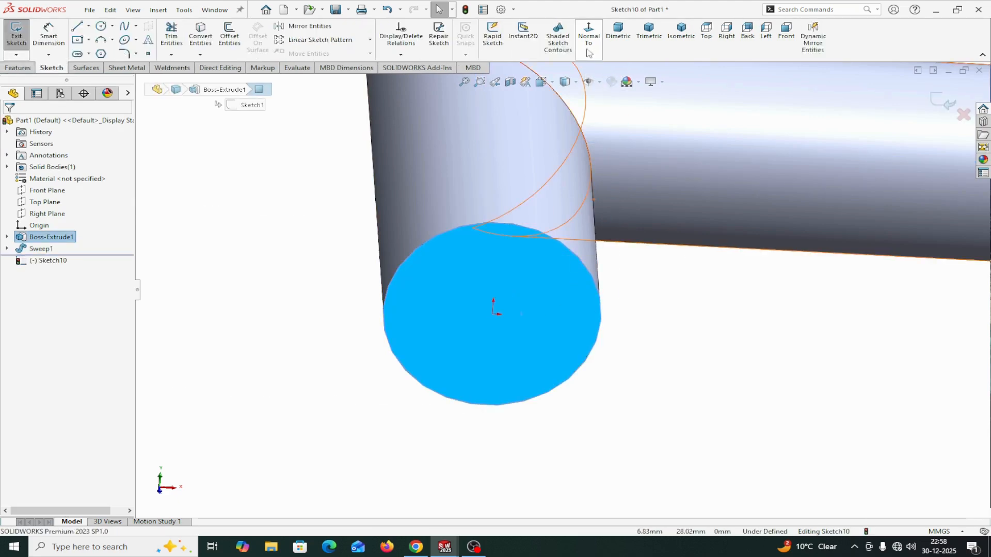
click(589, 47)
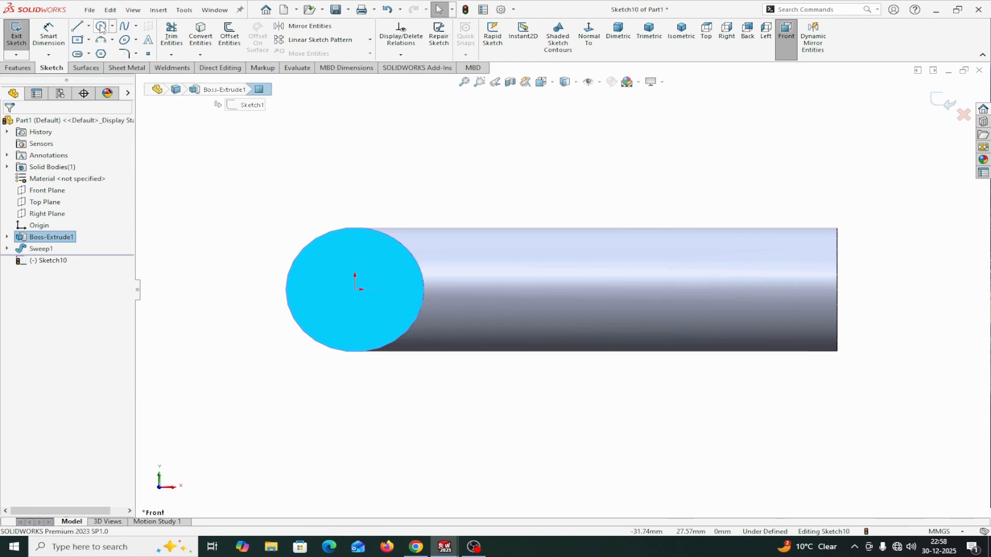
Draw two concentric circles about 14 mm and 8.5 mm in diameter, centred on the origin of the end face
click(101, 30)
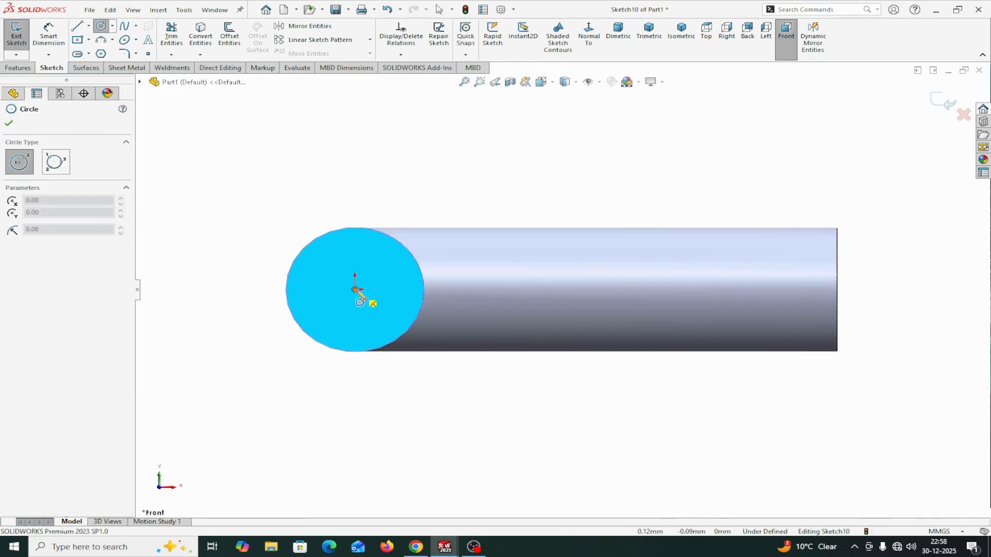
drag(355, 290, 369, 249)
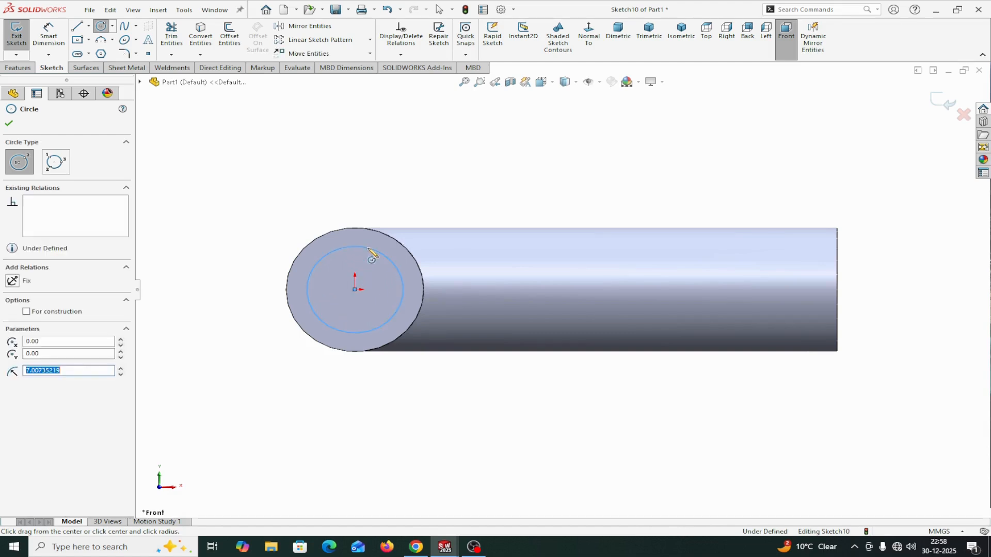
drag(355, 290, 371, 266)
right_click(365, 267)
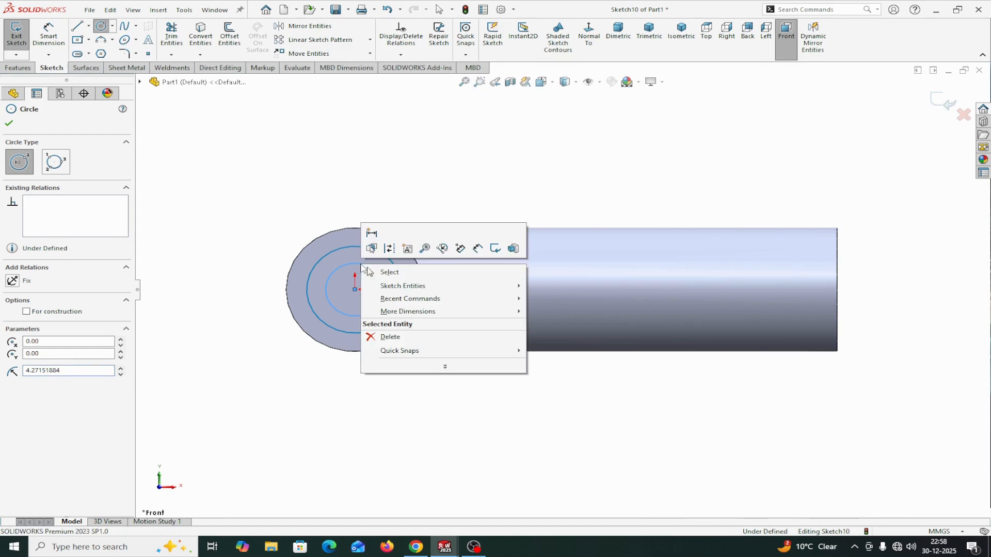
click(383, 272)
Dimension the outer circle's diameter to 16 mm and the inner circle's diameter to 7 mm
key(d)
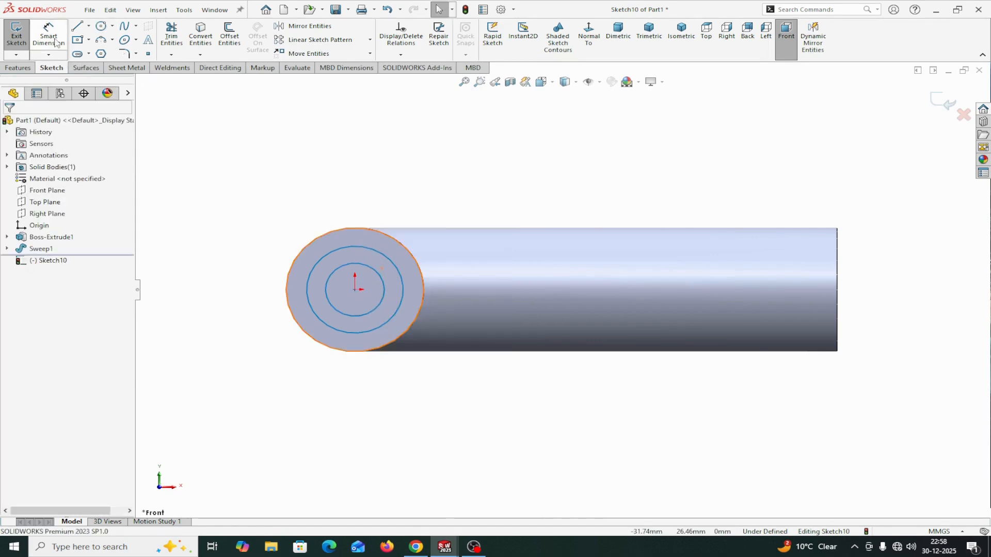
click(397, 308)
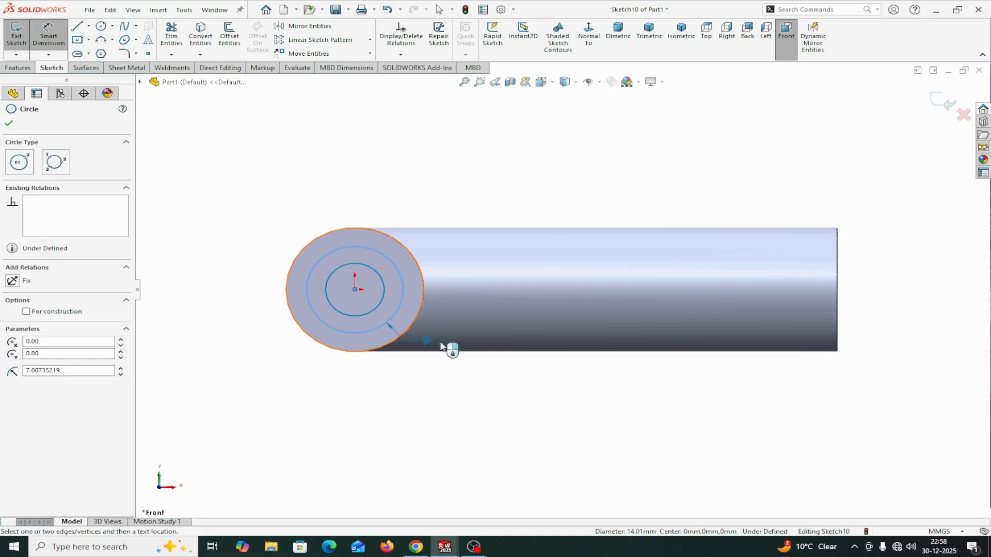
click(495, 400)
text(1)
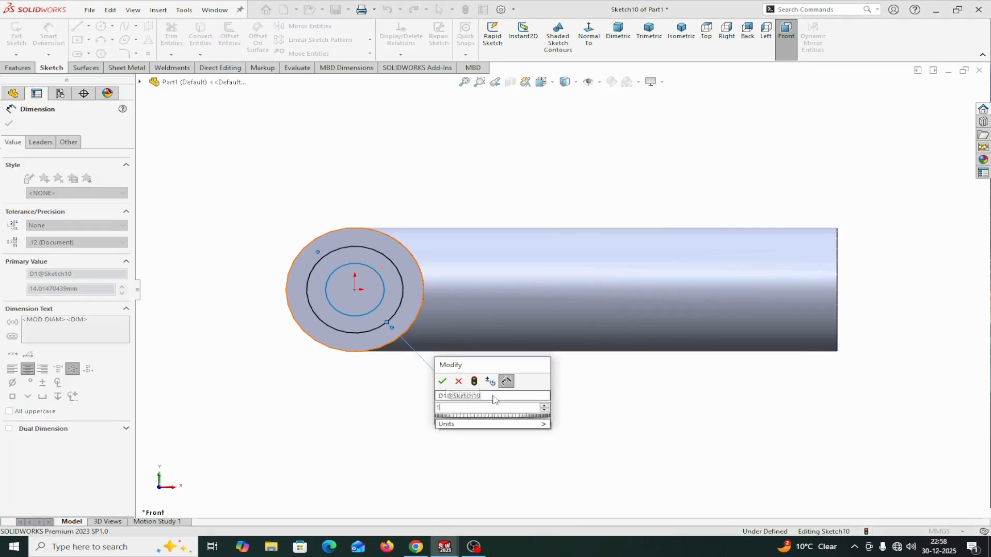
text(6)
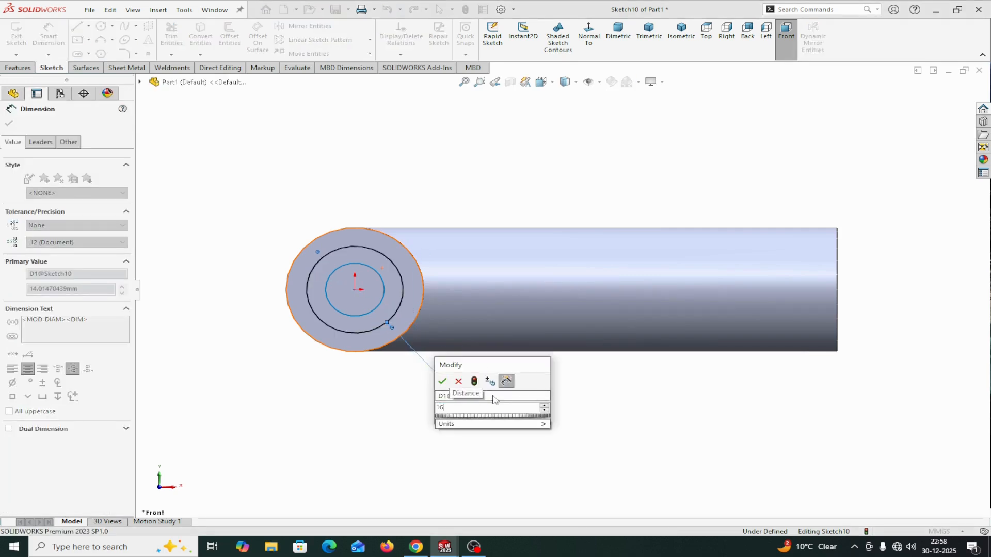
click(442, 382)
click(359, 316)
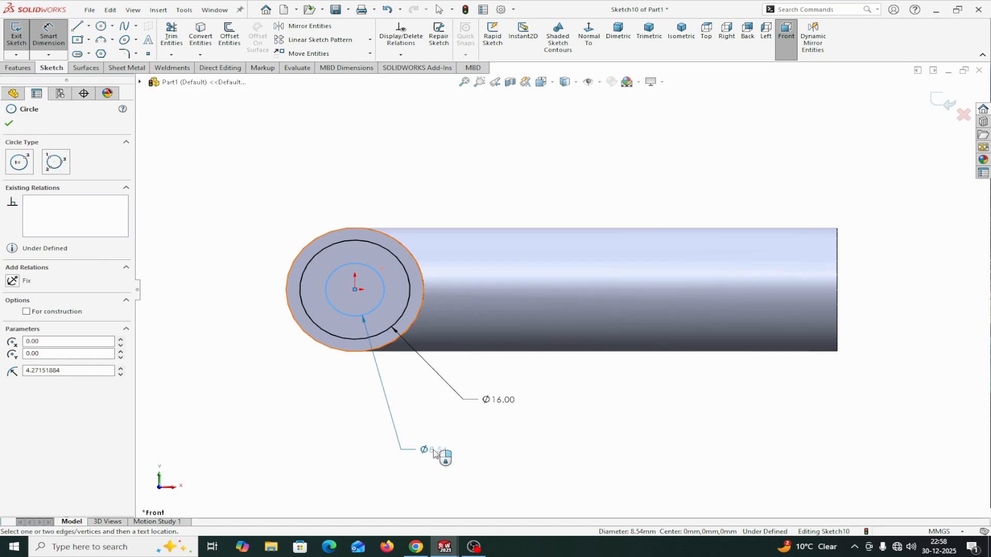
click(434, 454)
text(7.00mm)
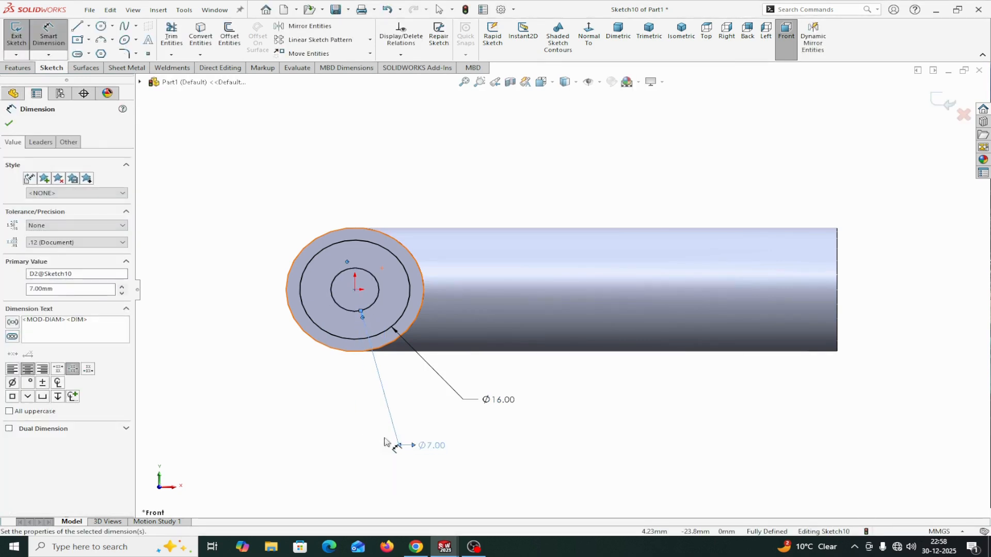
click(9, 124)
Cut the full 16 mm circle contour 10 mm deep into the cylinder's end face with a blind Extruded Cut
middle_drag(221, 157, 249, 180)
scroll(280, 163, up, 2)
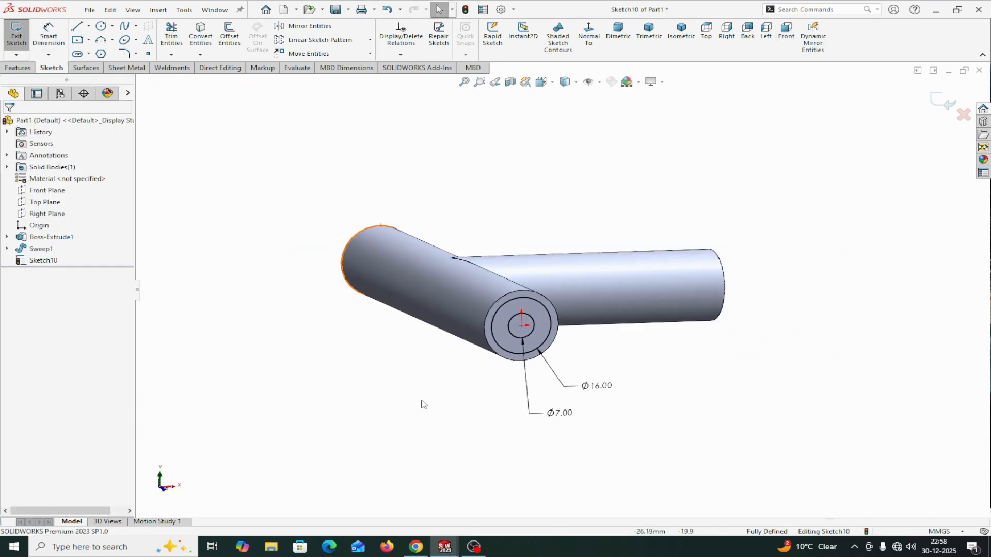
click(17, 67)
click(175, 36)
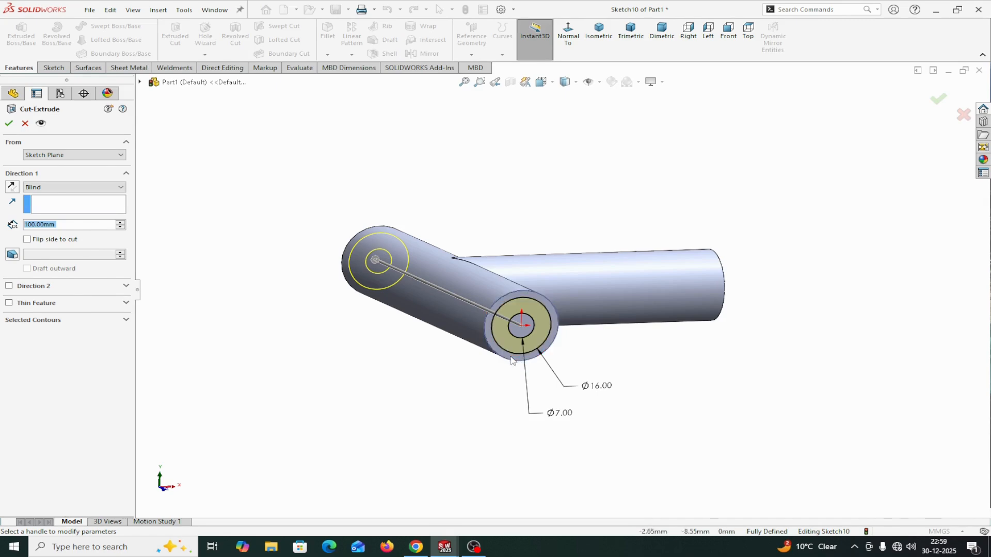
click(32, 320)
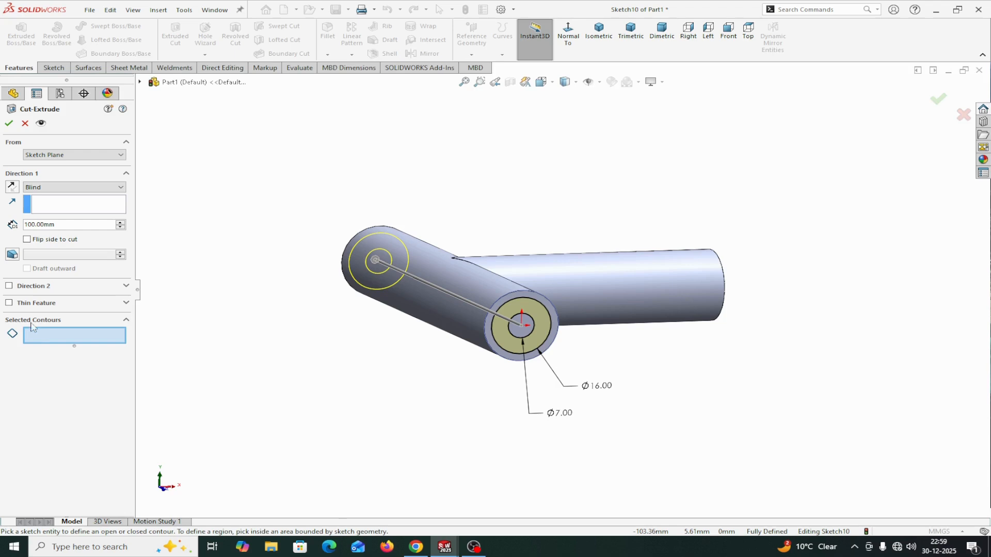
scroll(546, 387, down, 3)
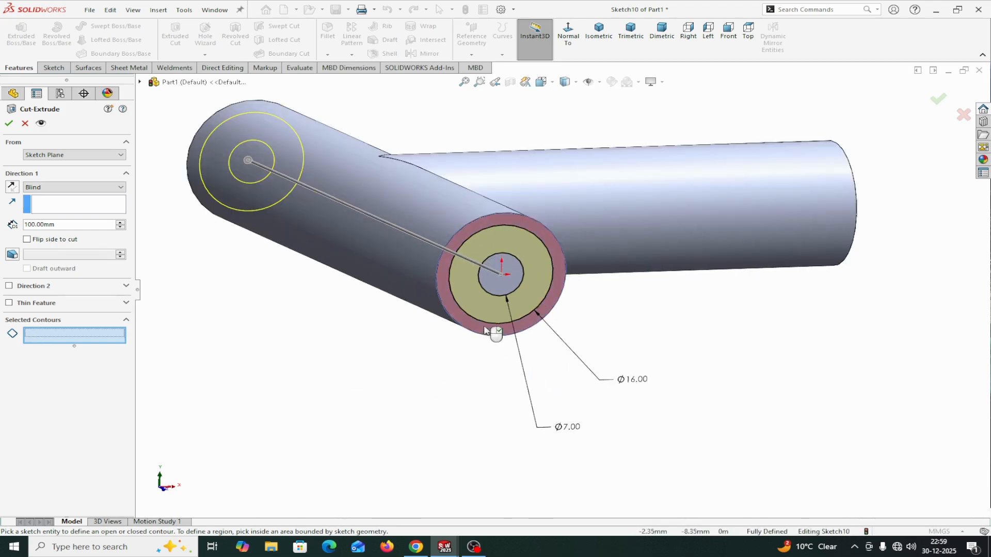
click(486, 329)
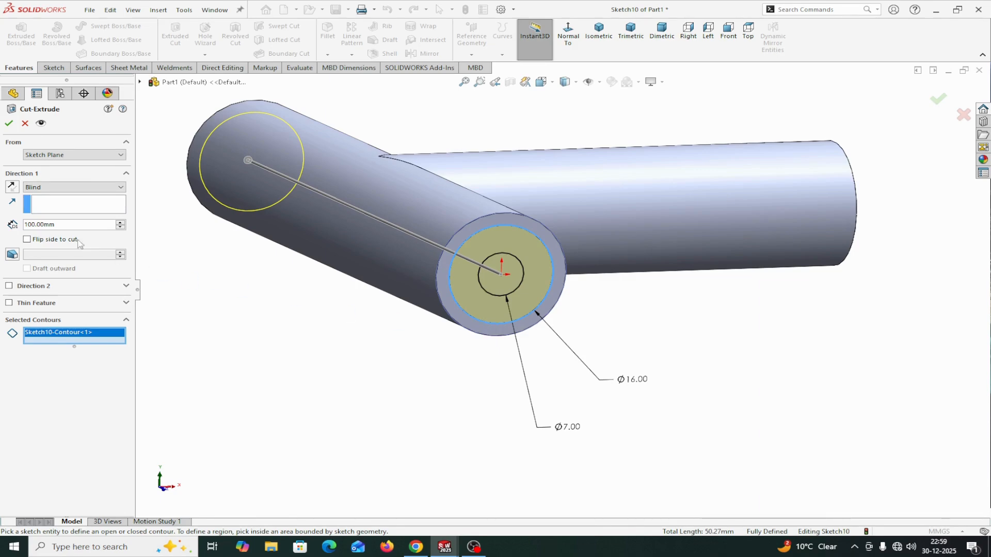
drag(66, 225, 37, 224)
text(10)
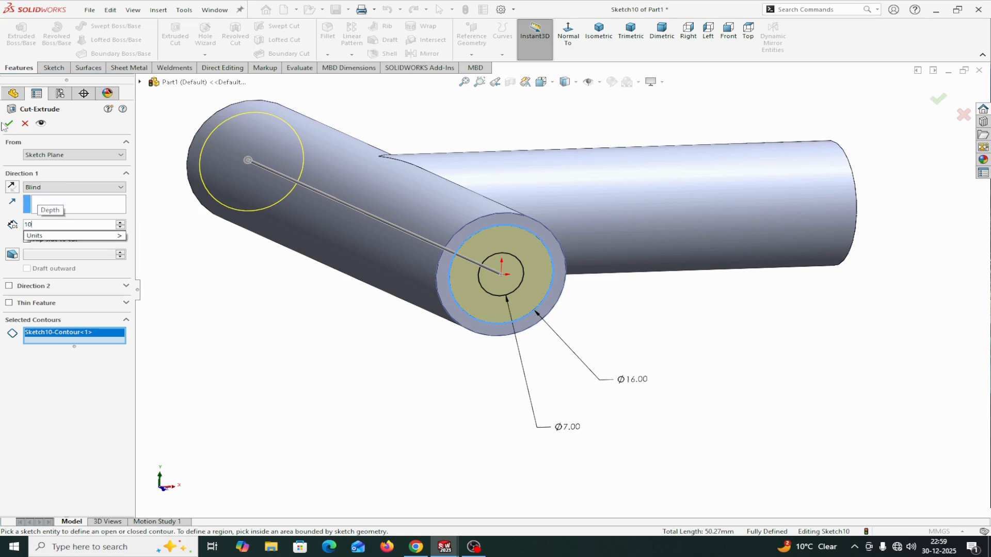
click(9, 124)
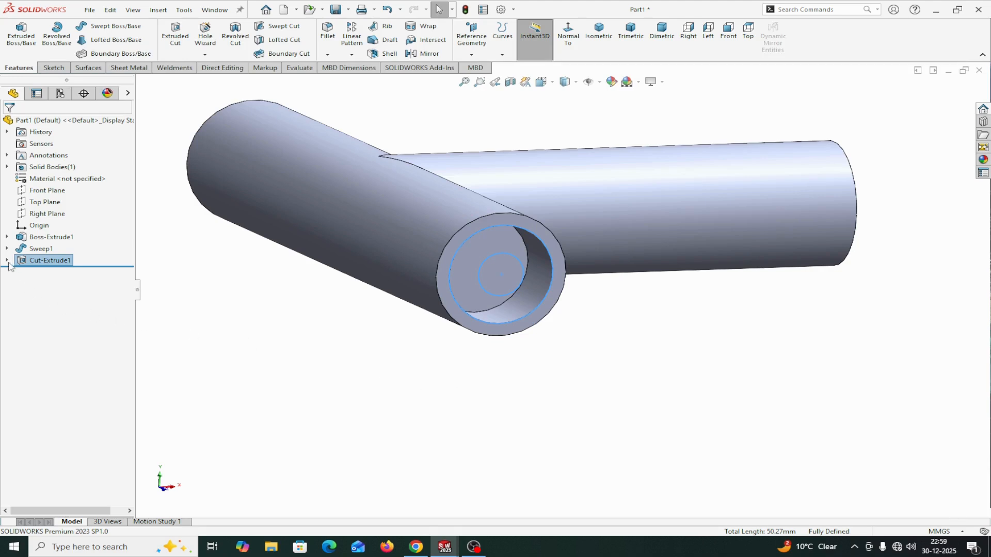
Cut the end-face sketch's 7 mm circle contour through the whole main cylinder with a Through All Extruded Cut
click(7, 260)
click(50, 272)
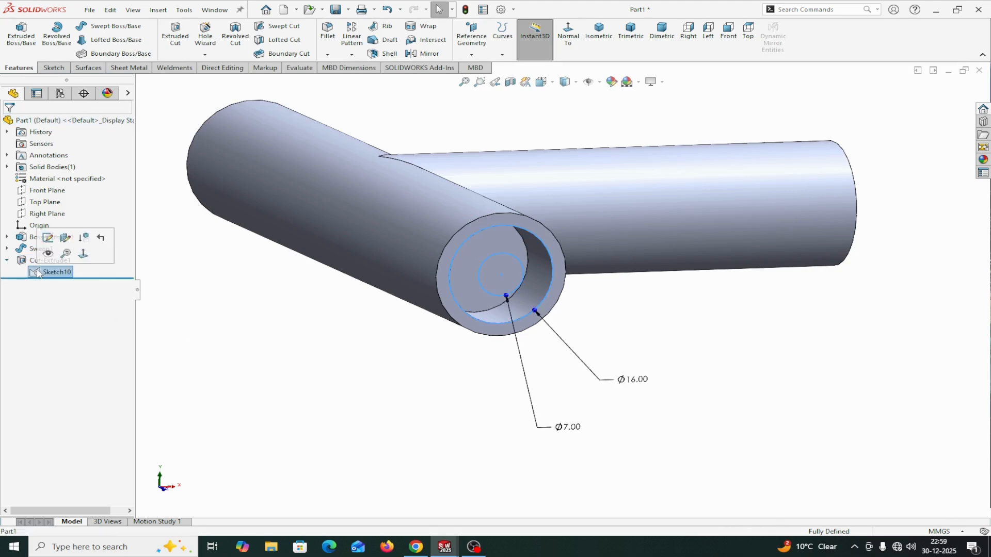
click(174, 36)
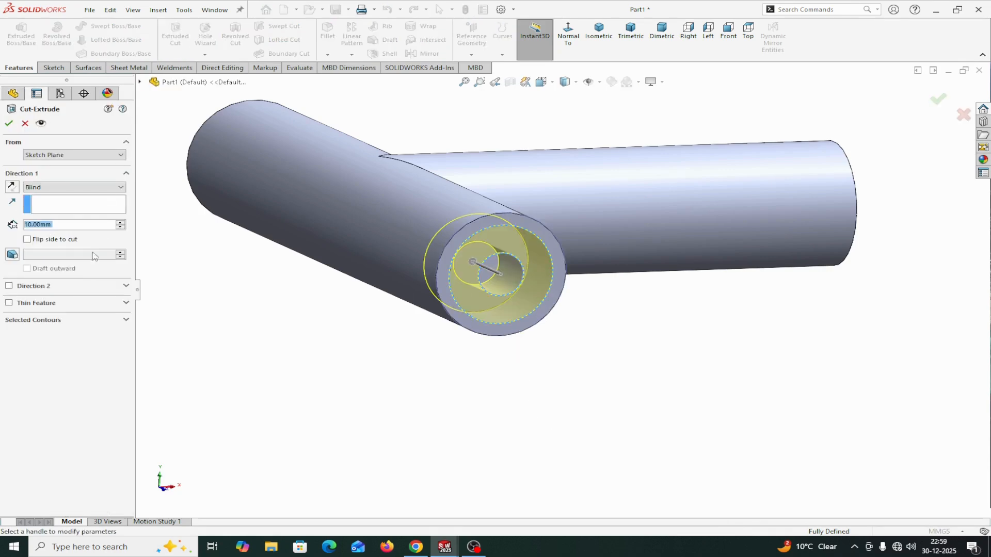
click(63, 323)
right_click(61, 337)
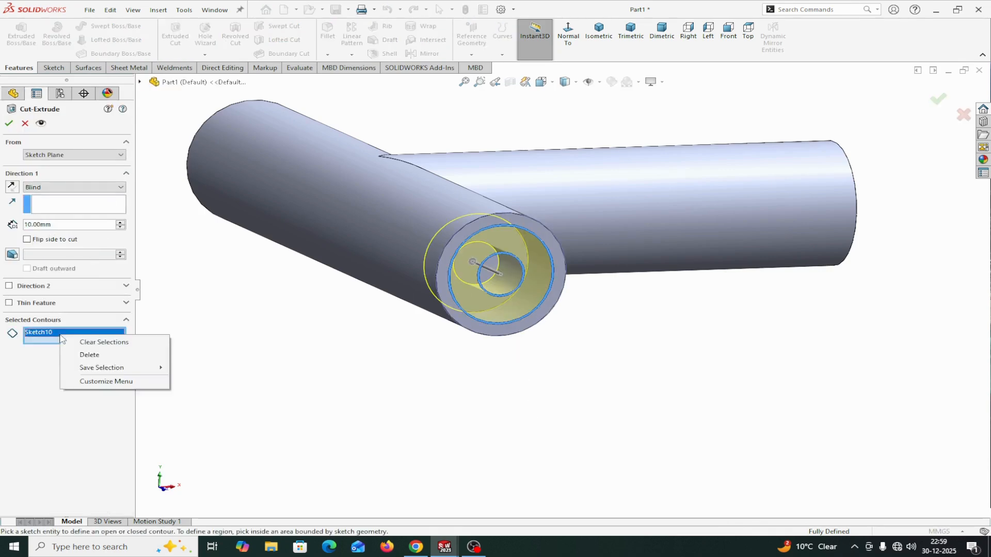
click(91, 342)
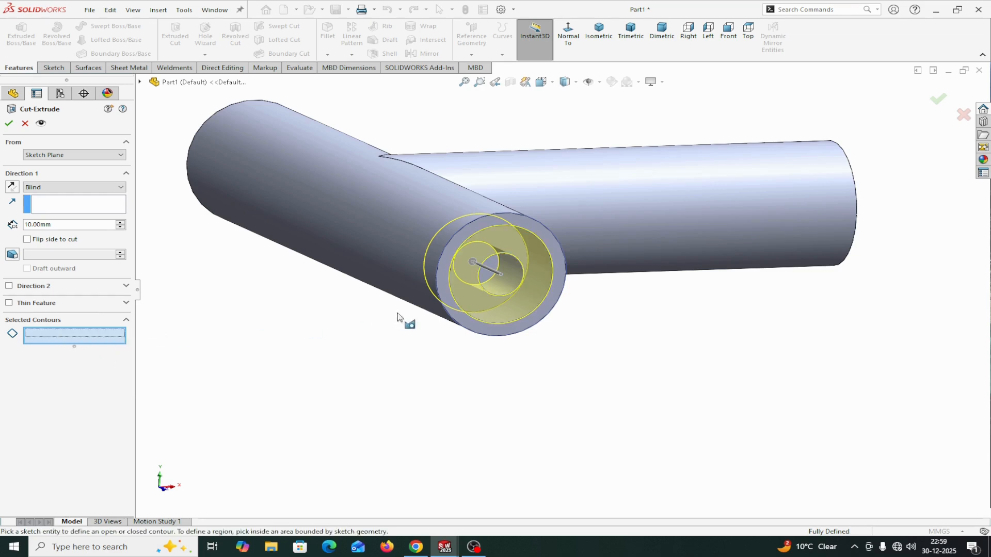
click(513, 292)
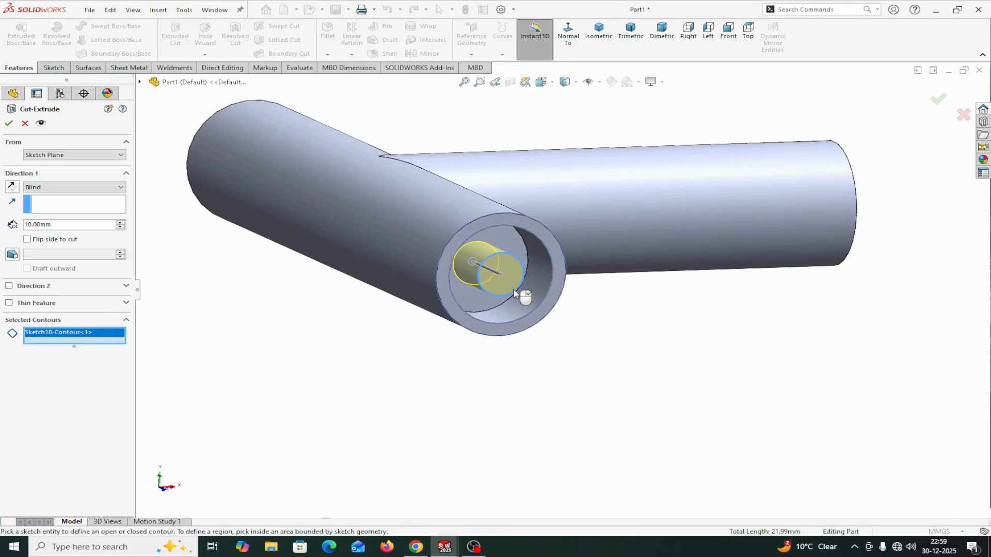
click(100, 187)
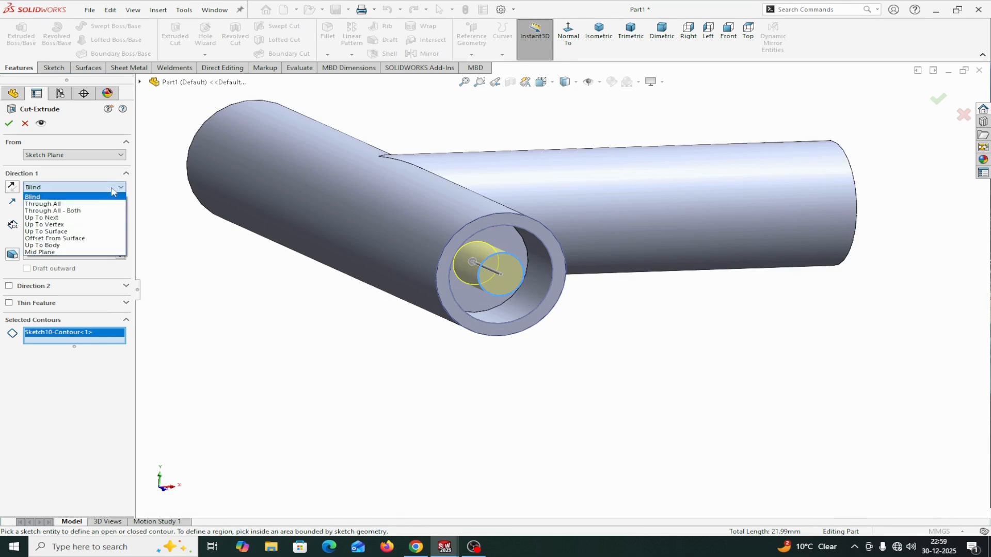
click(42, 204)
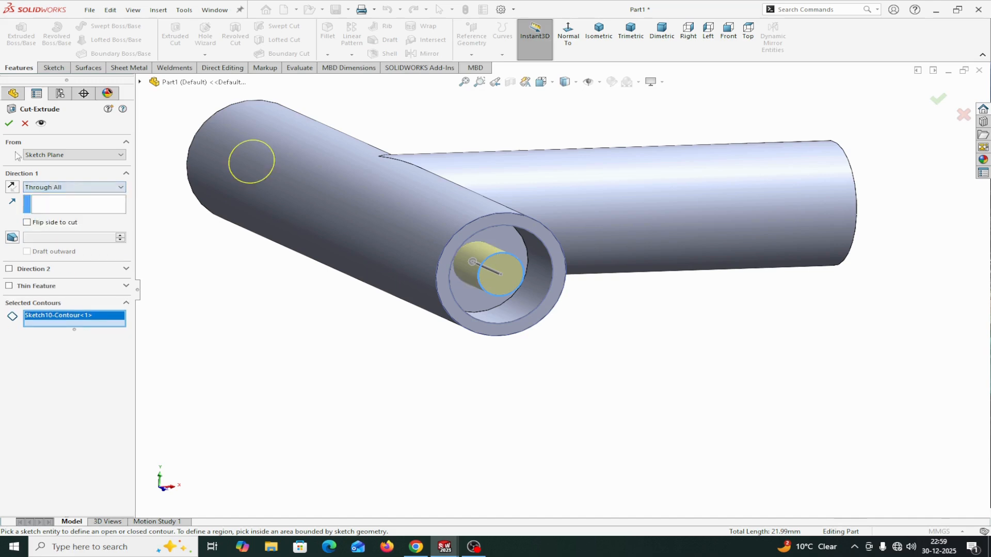
click(8, 123)
Start another Extruded Cut from the same end-face sketch, replacing its contour selection with the full 16 mm circle
middle_drag(306, 335, 320, 333)
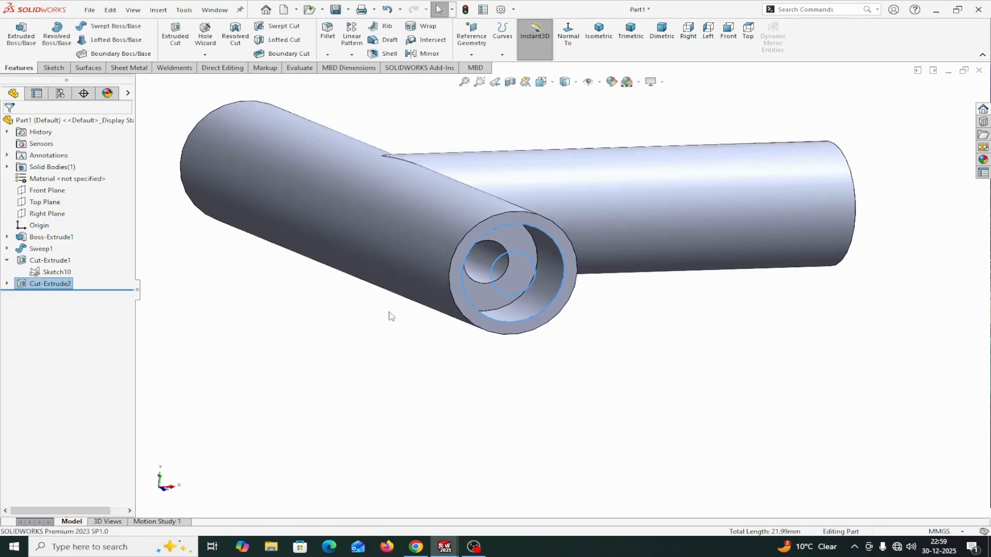
scroll(352, 348, up, 2)
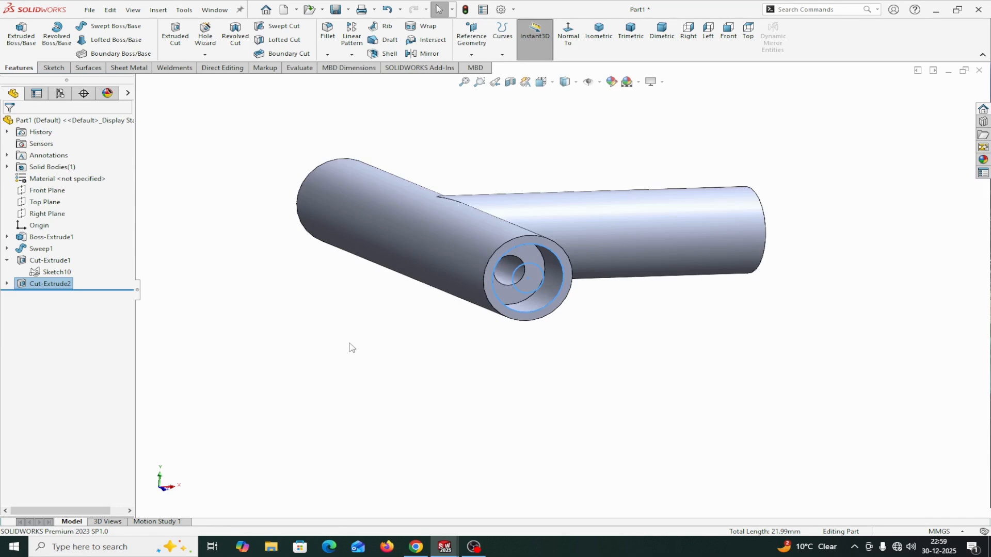
scroll(352, 347, down, 2)
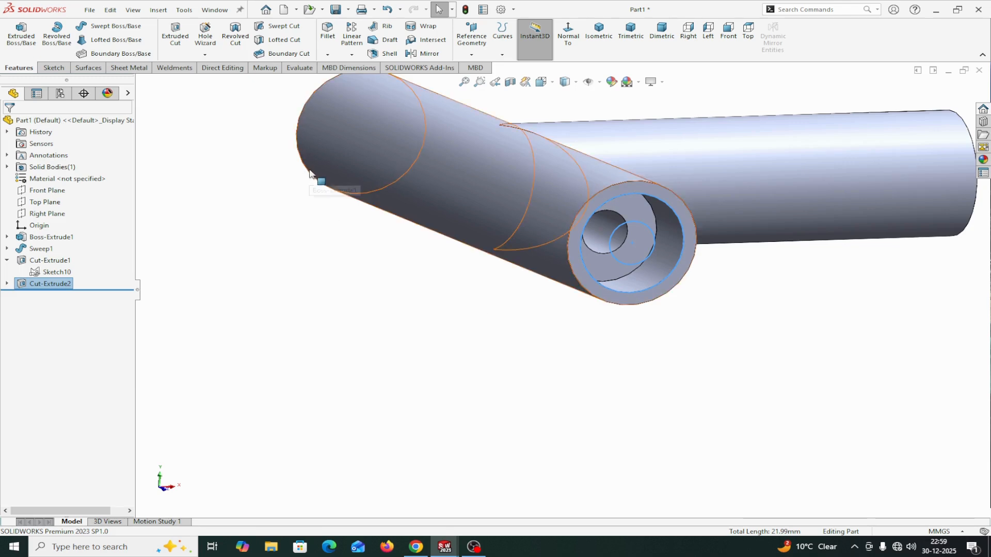
click(607, 297)
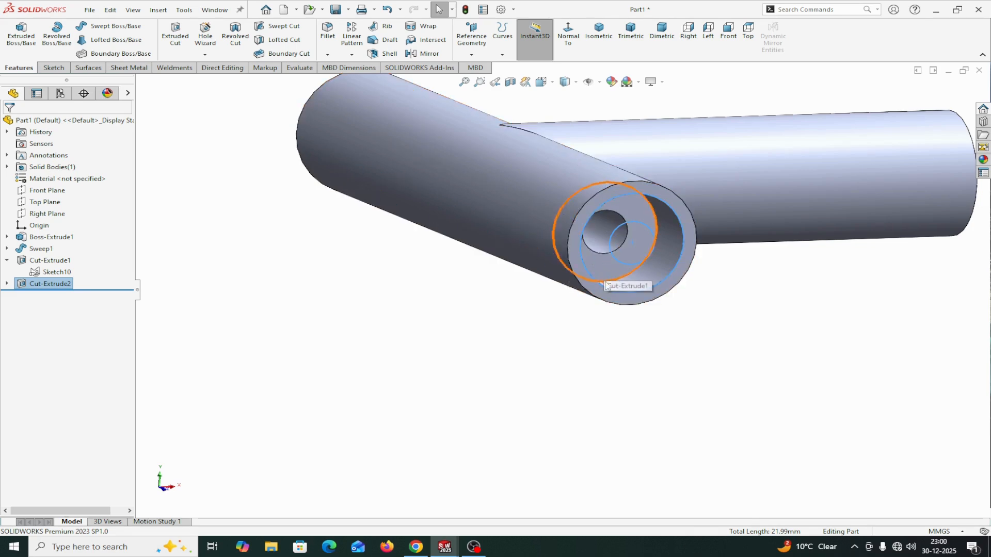
click(7, 283)
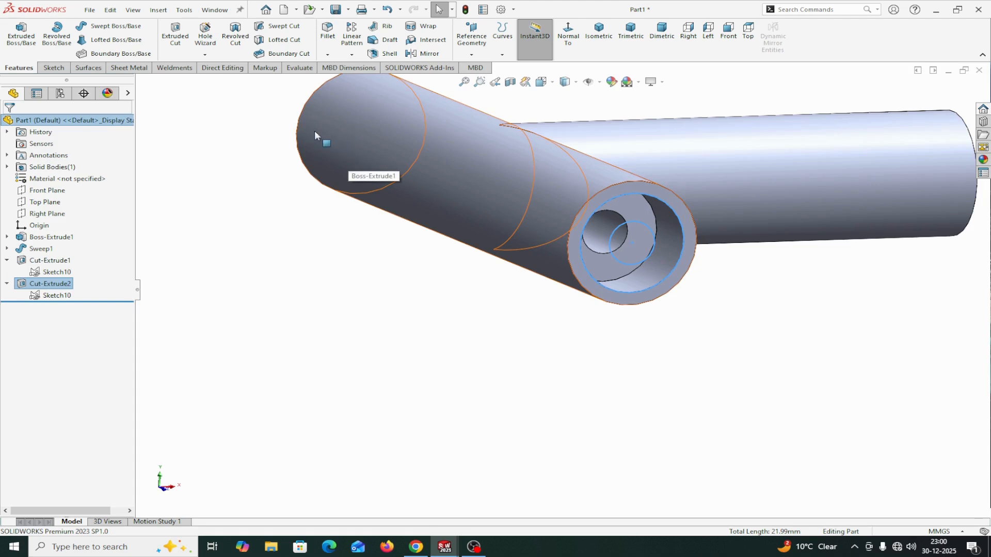
click(53, 273)
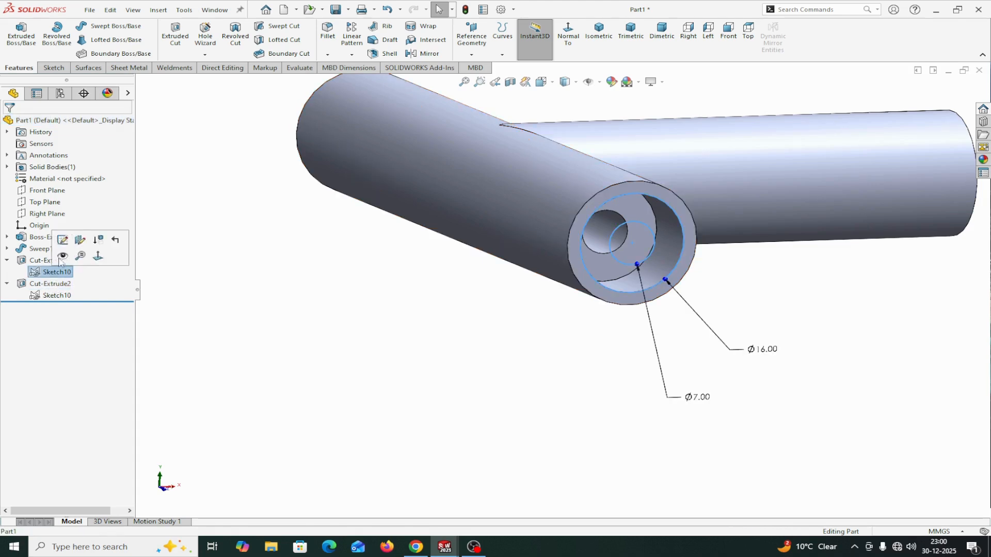
click(176, 35)
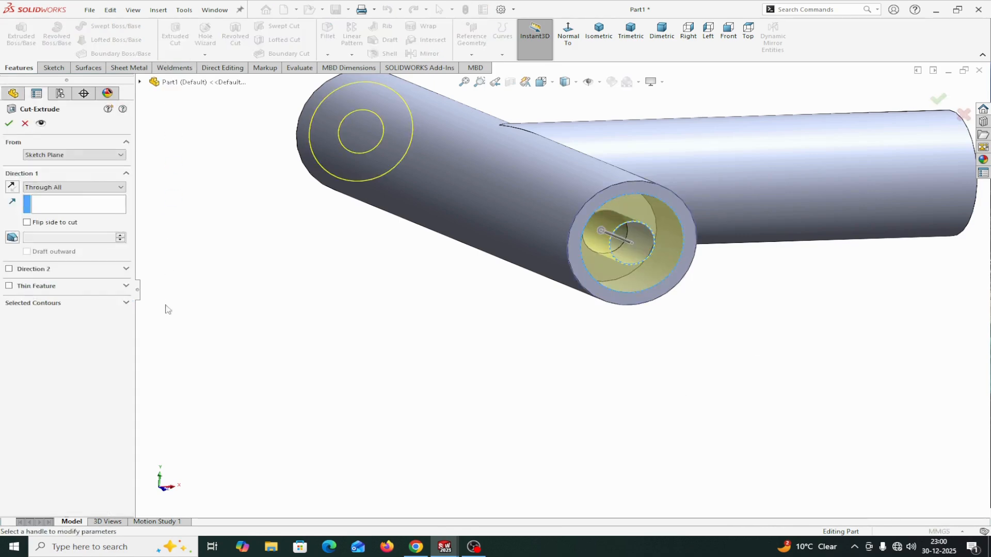
click(64, 305)
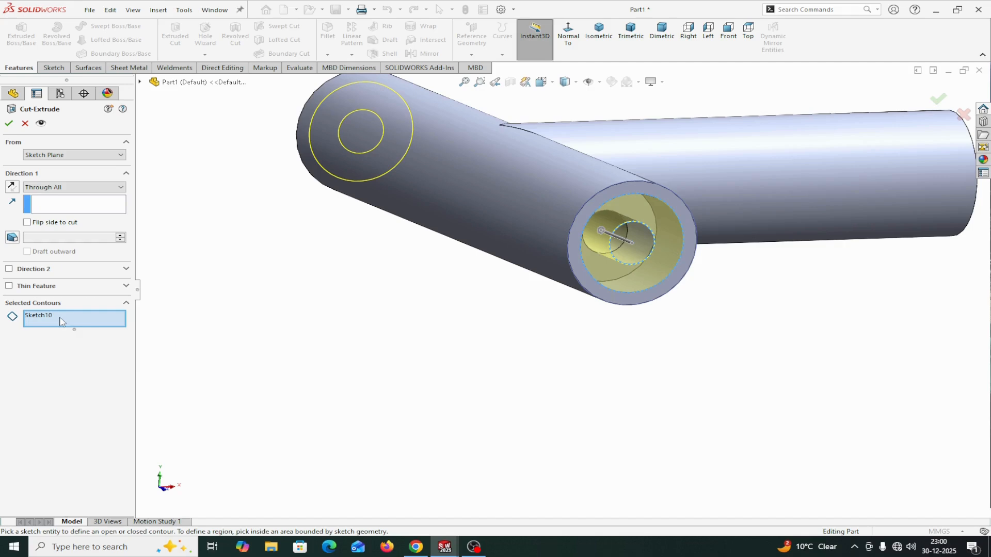
right_click(61, 319)
click(82, 327)
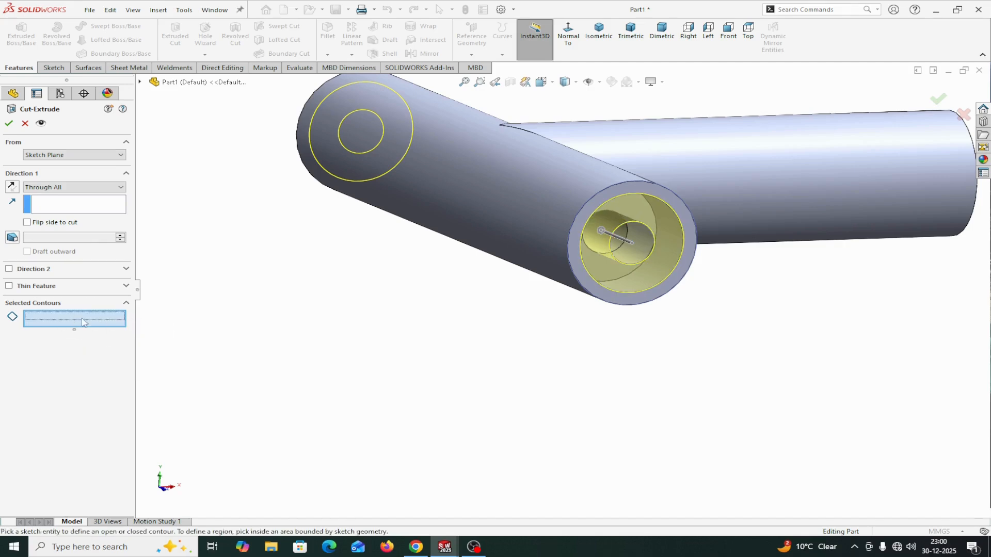
click(594, 281)
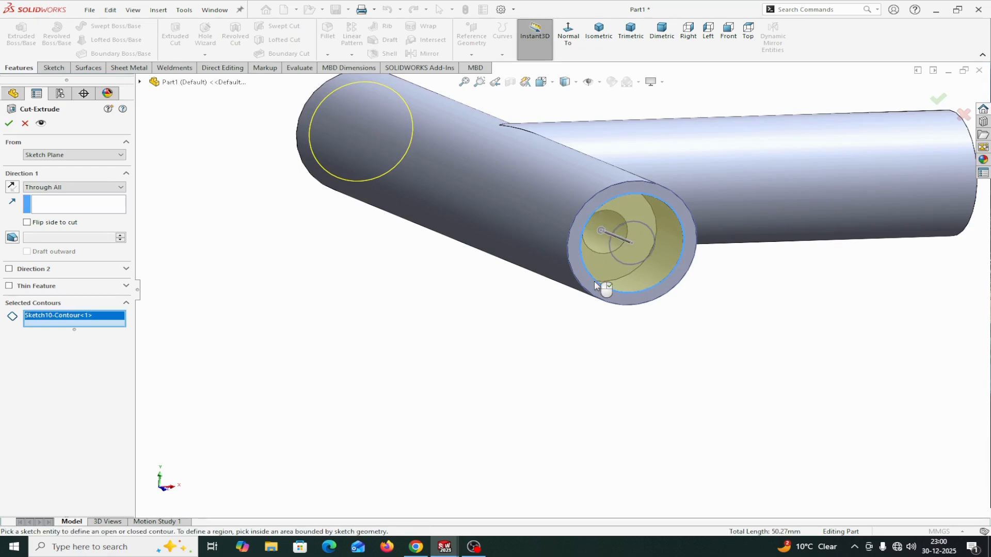
Start the cut from a 90 mm offset, reversed into the cylinder, and cut Blind 10 mm deep to recess the far end
click(82, 155)
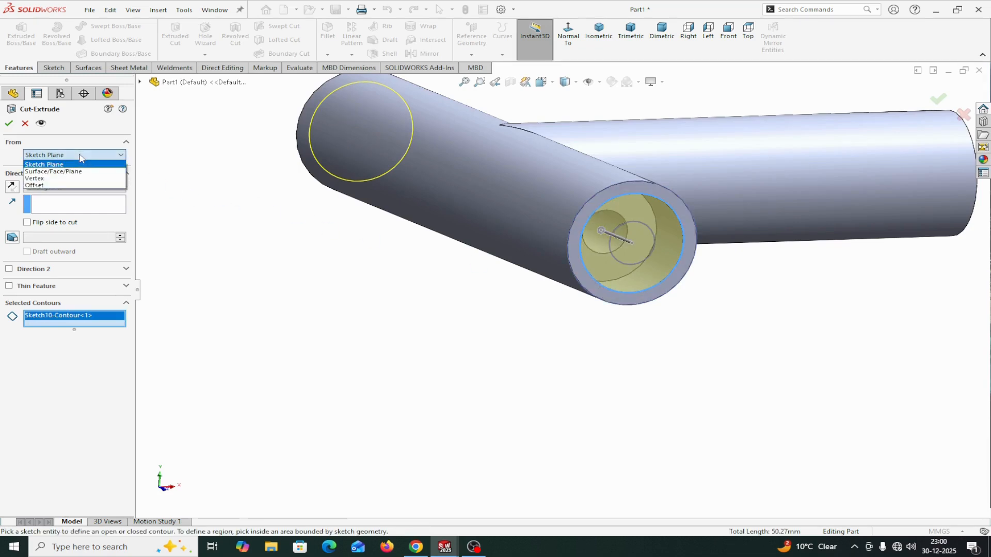
click(51, 185)
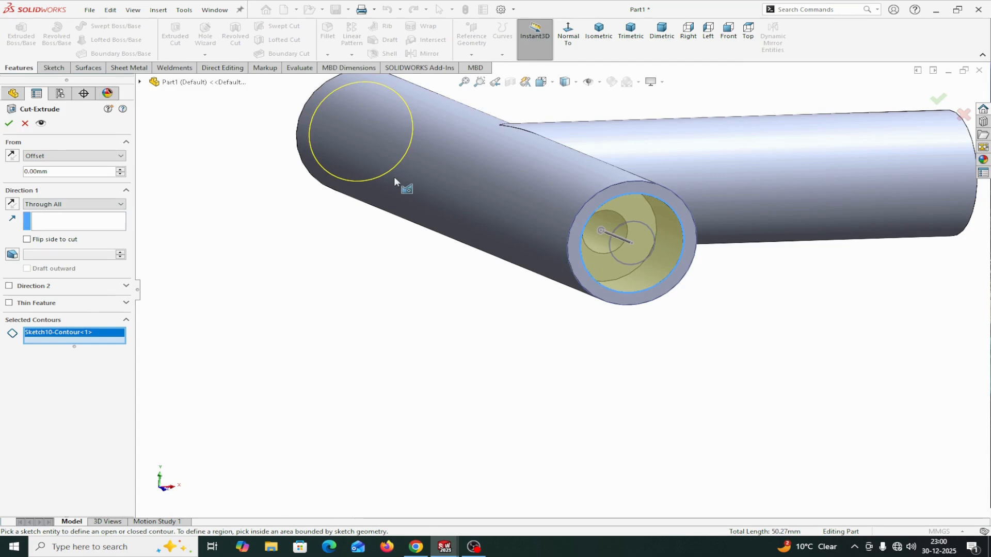
double_click(53, 172)
text(90)
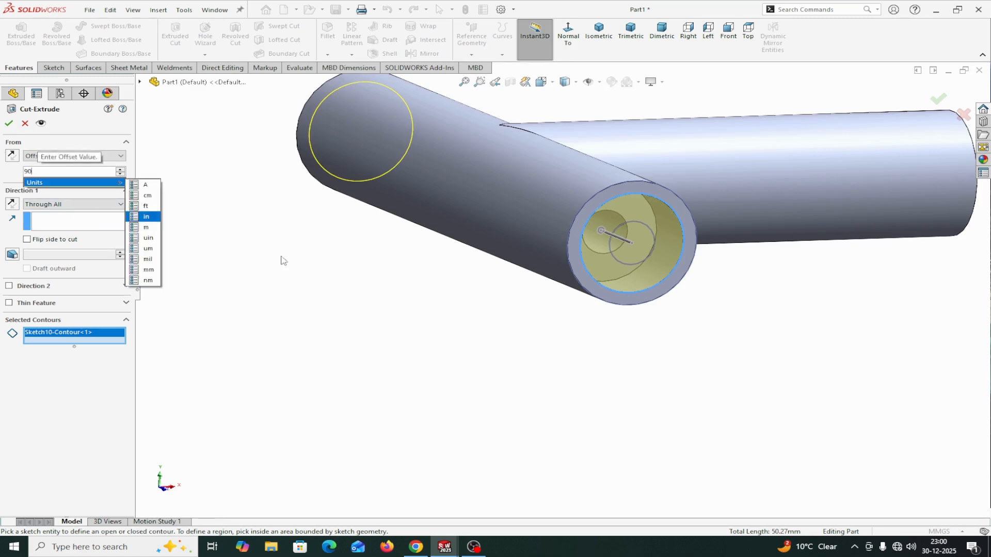
key(Return)
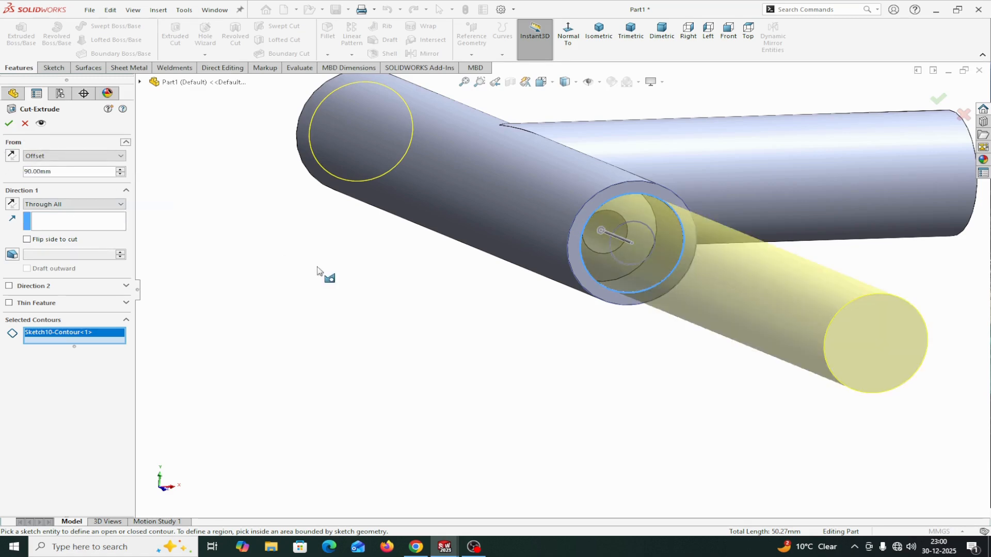
click(12, 155)
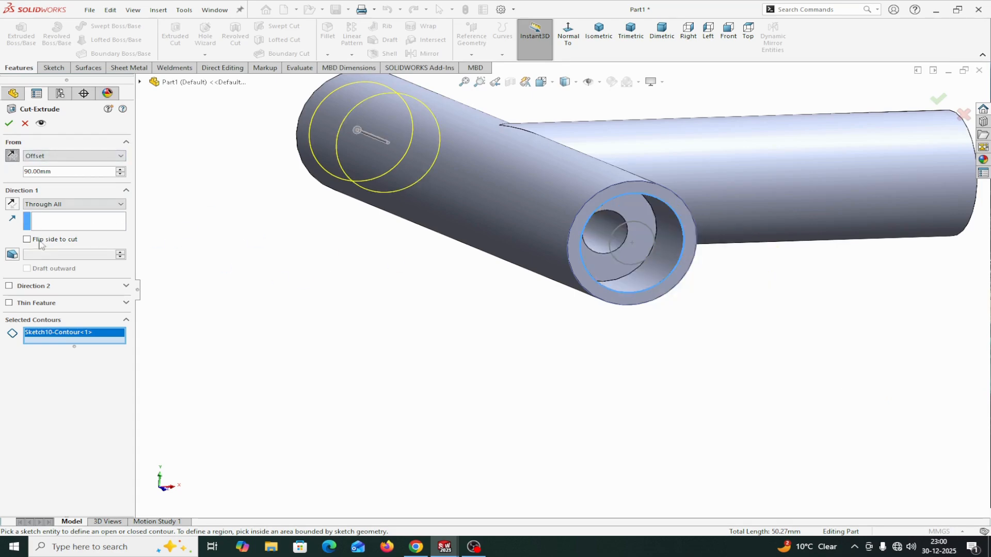
click(52, 205)
click(51, 212)
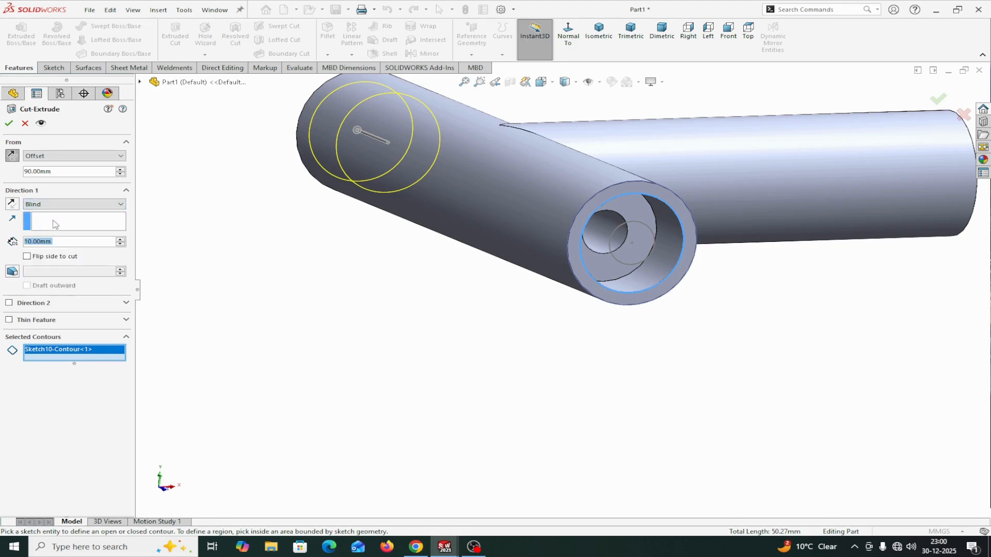
click(9, 122)
Inspect the bore and both end recesses in a section view on the Top Plane, then return to the full model
key(z)
key(z)
middle_drag(421, 306, 399, 288)
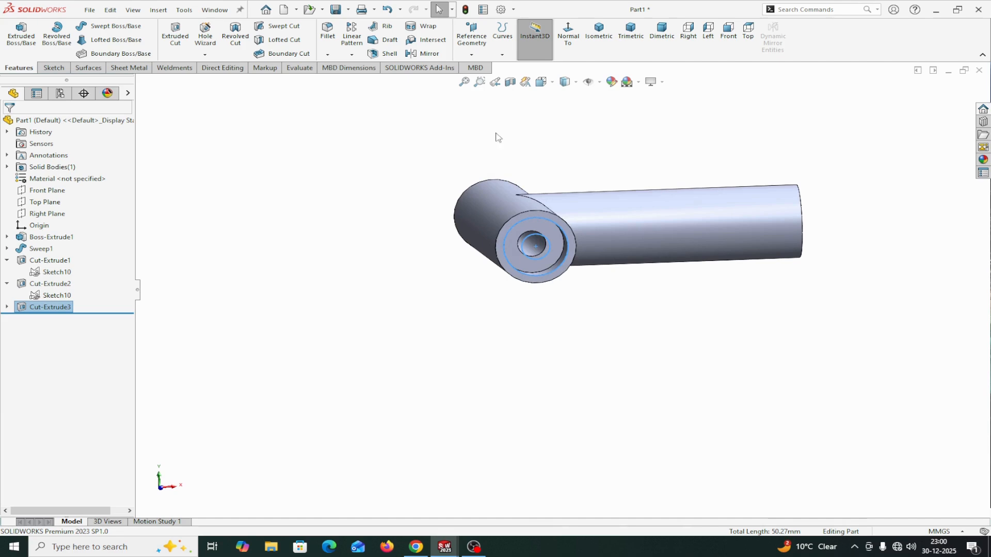
click(510, 84)
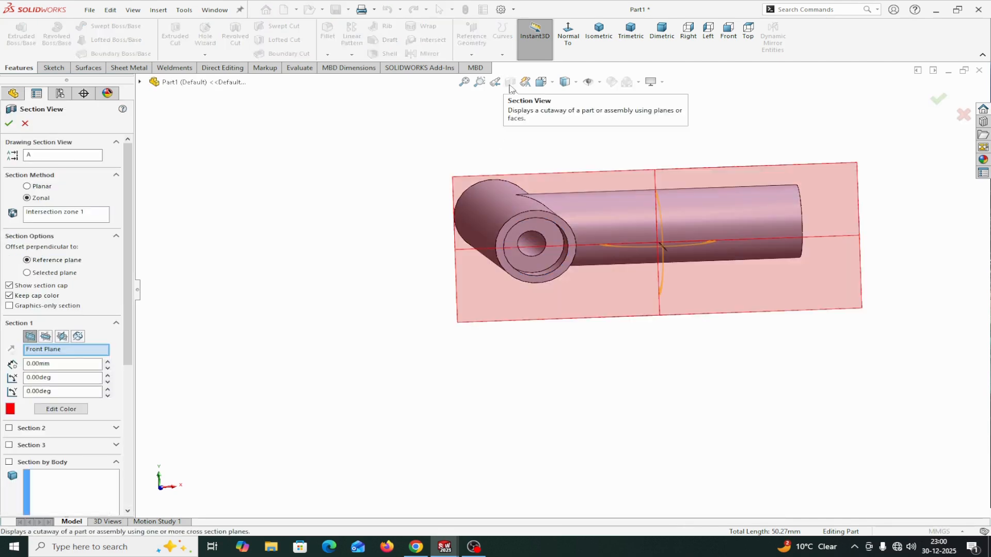
click(46, 336)
middle_drag(405, 309, 429, 375)
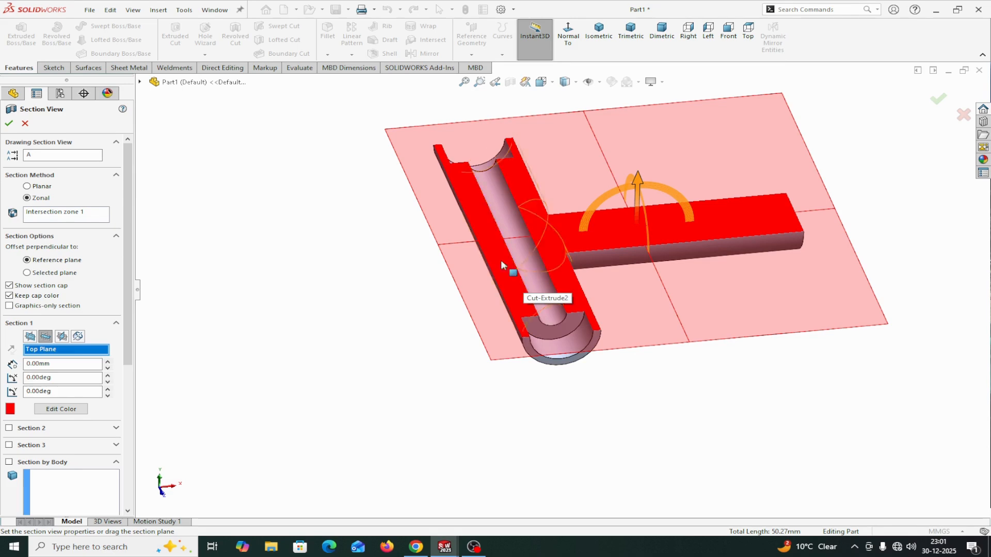
click(9, 123)
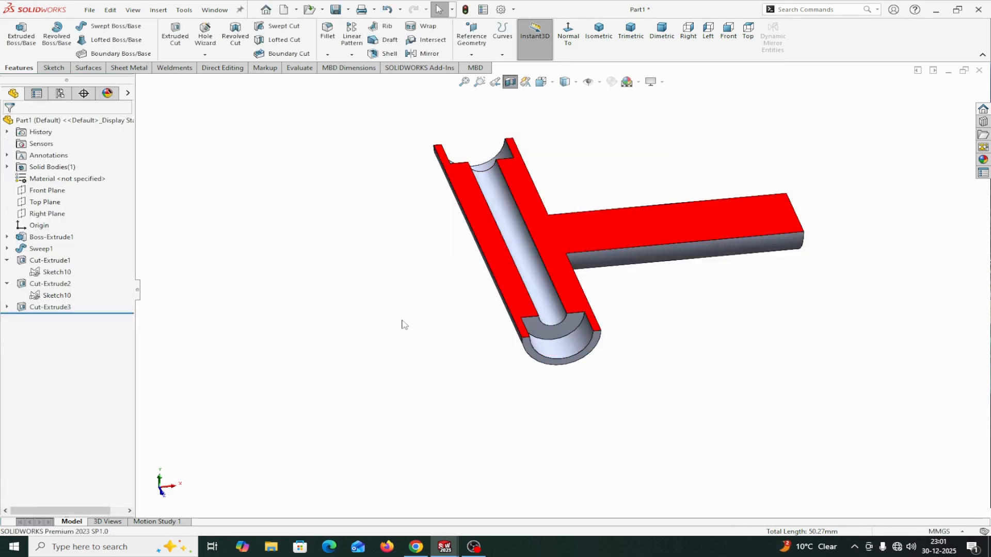
click(510, 81)
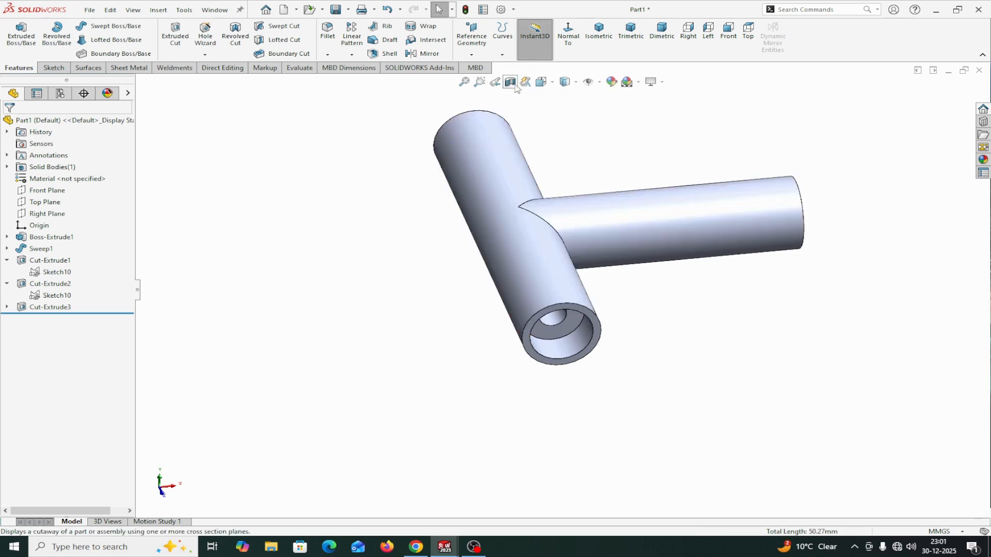
Start a Hole Wizard hole for the branch pipe, using the Counterbored type with a 7 mm hole diameter
middle_drag(717, 346, 595, 411)
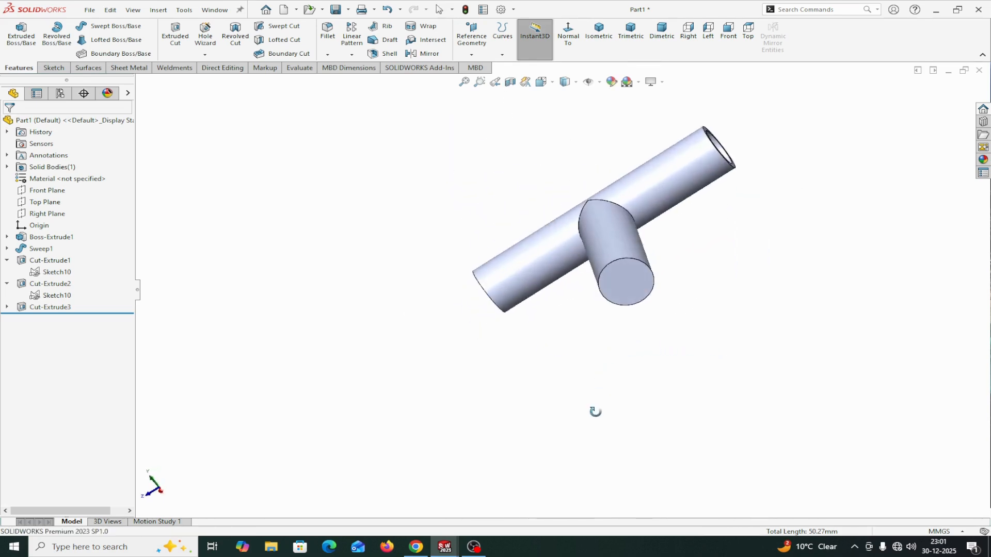
scroll(643, 338, down, 2)
scroll(648, 216, down, 4)
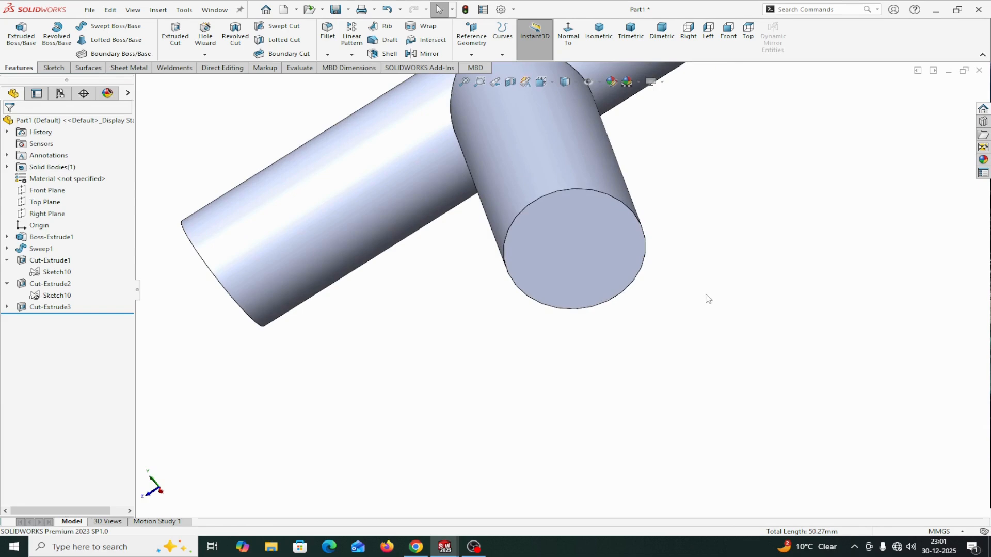
middle_drag(280, 345, 303, 332)
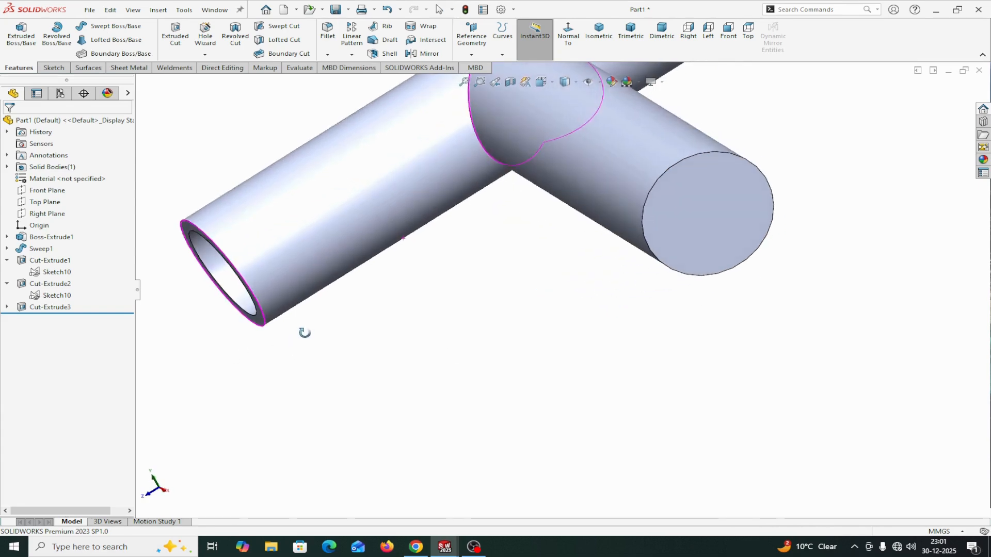
scroll(395, 329, up, 3)
mouse_move(603, 312)
middle_down()
mouse_move(597, 287)
mouse_move(566, 296)
mouse_move(586, 308)
middle_up()
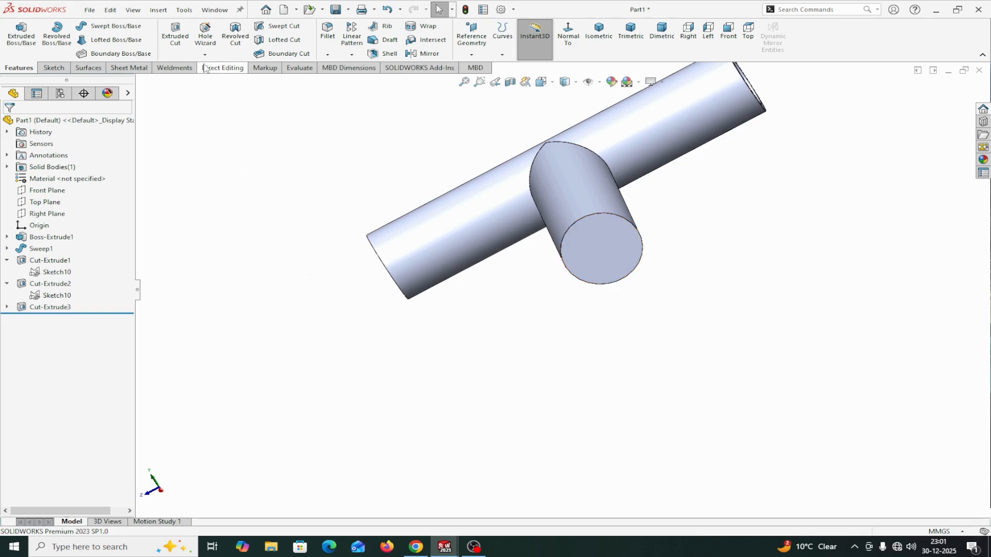
click(206, 36)
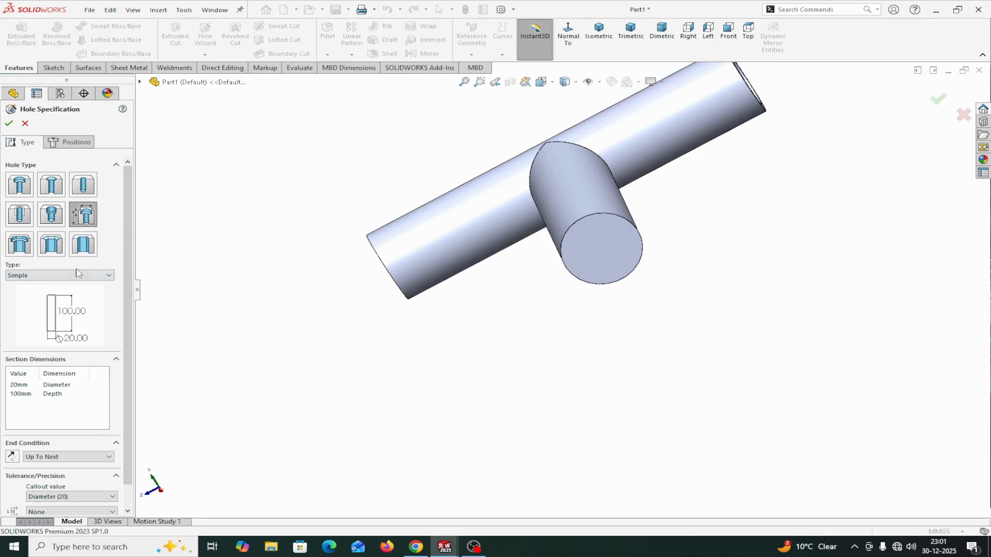
click(58, 276)
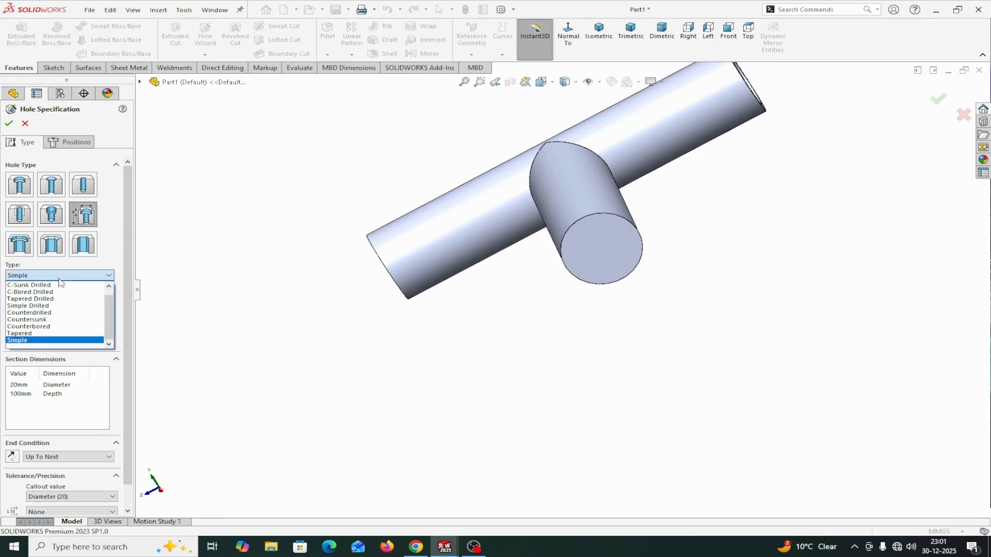
click(30, 327)
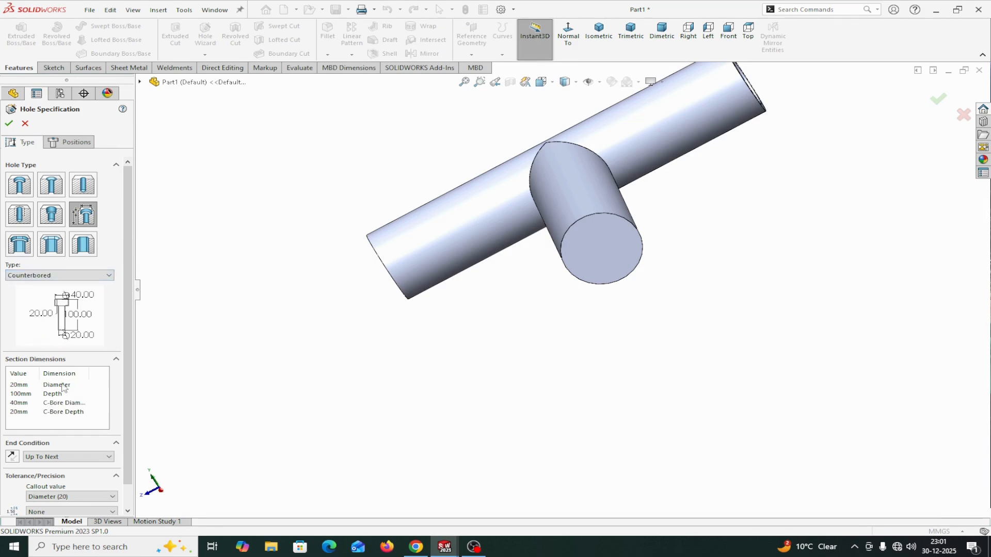
double_click(18, 386)
text(7)
key(Return)
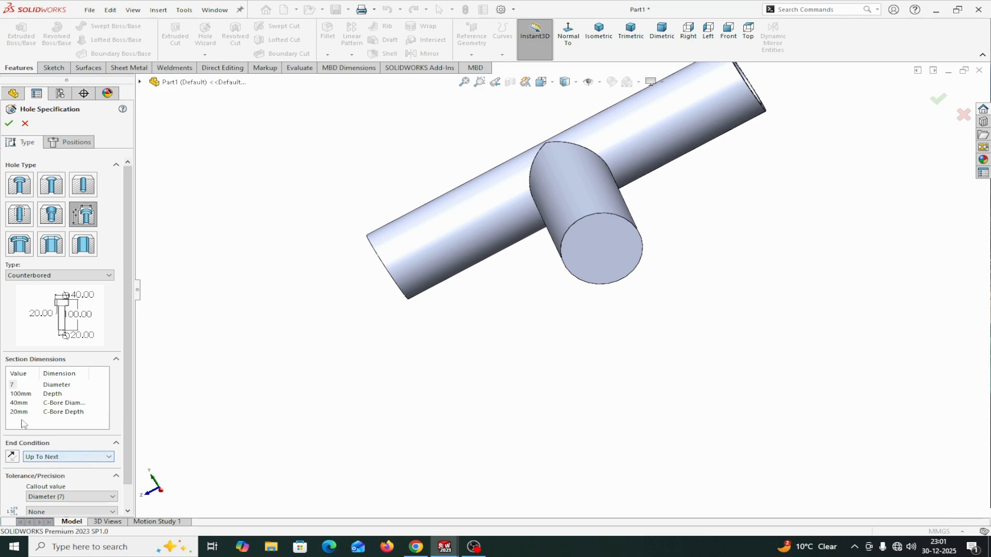
Try to edit the hole's depth value, switching the end condition to Blind and back to Up To Next
click(21, 394)
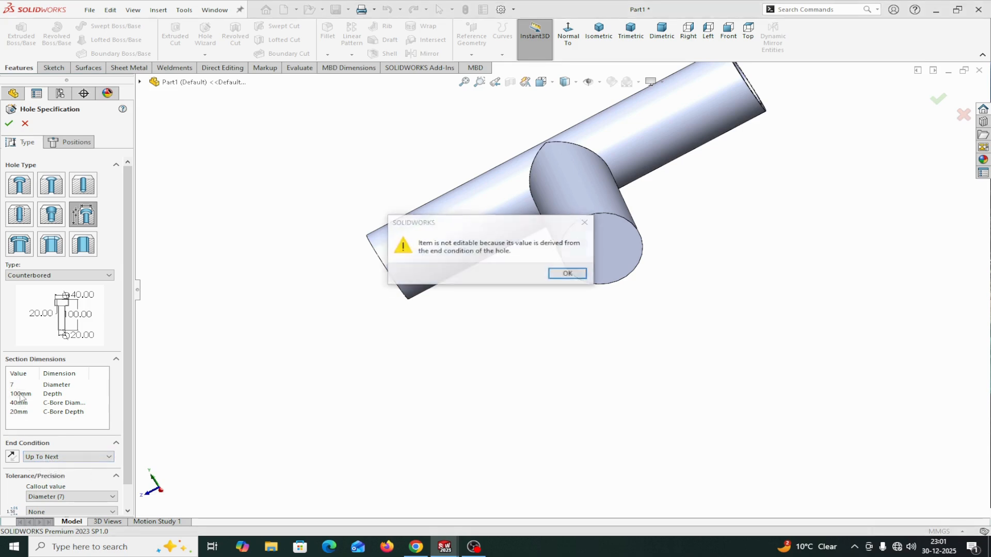
click(587, 222)
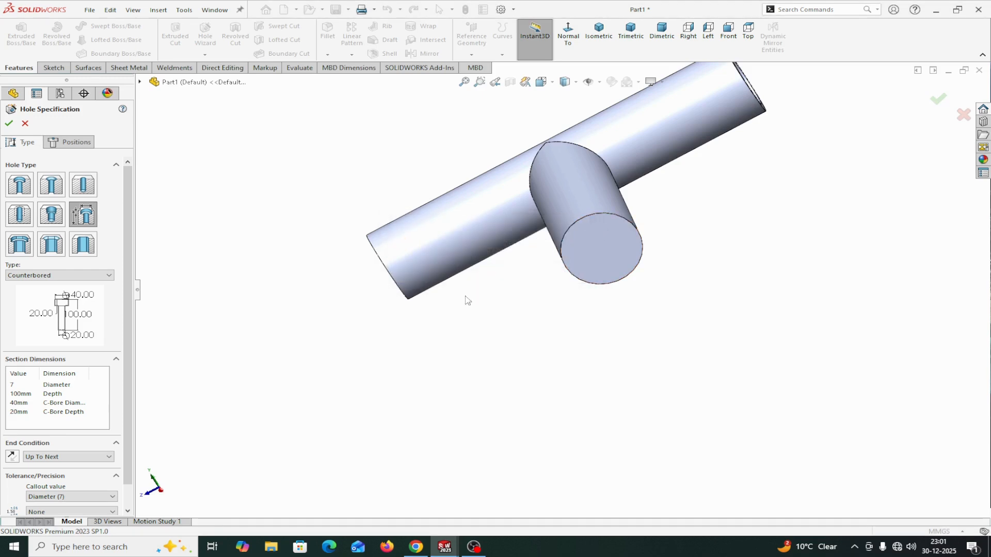
click(65, 457)
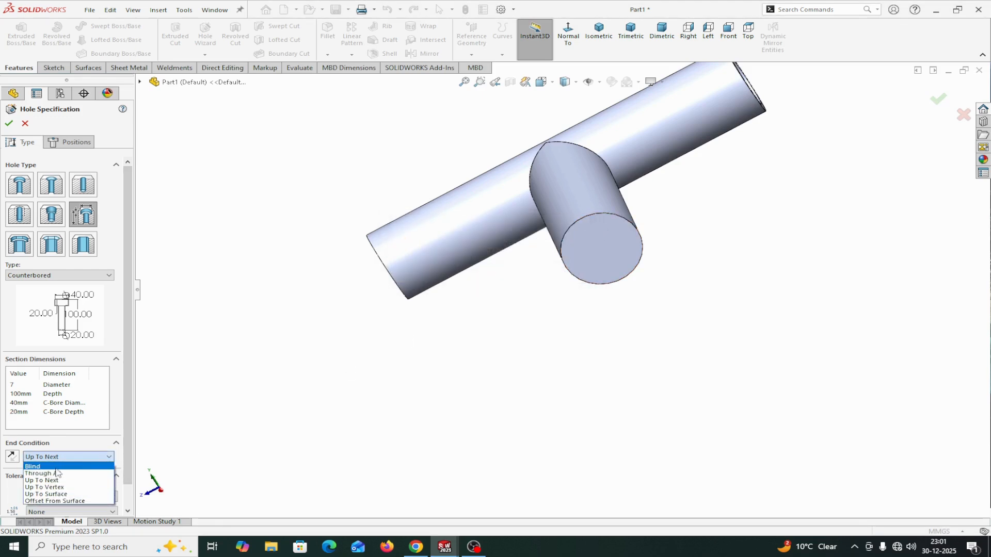
click(33, 466)
click(28, 394)
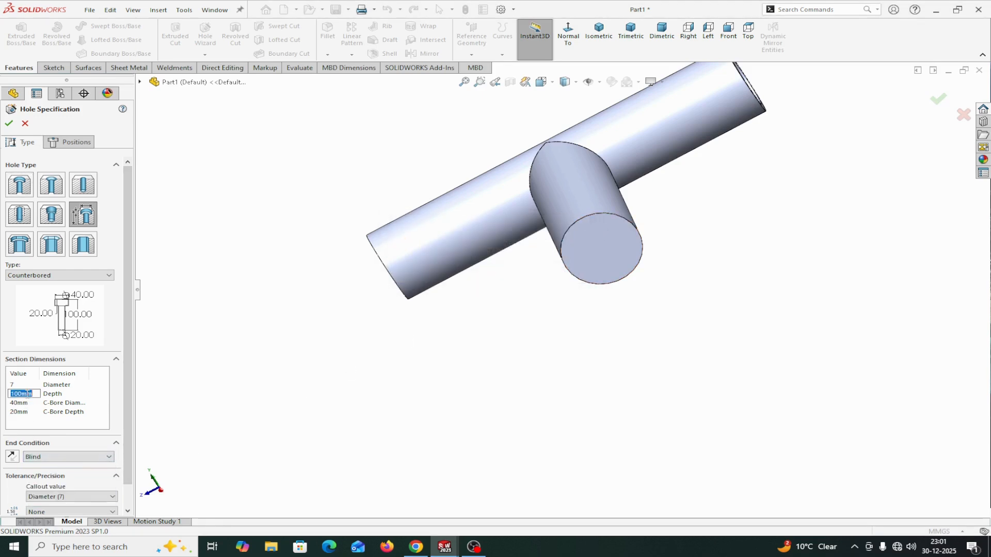
click(50, 457)
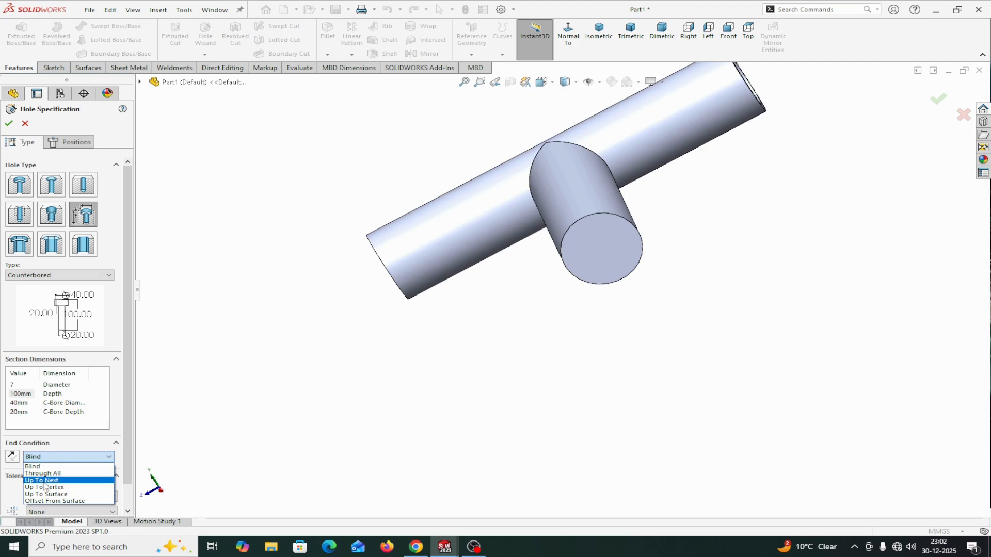
click(44, 481)
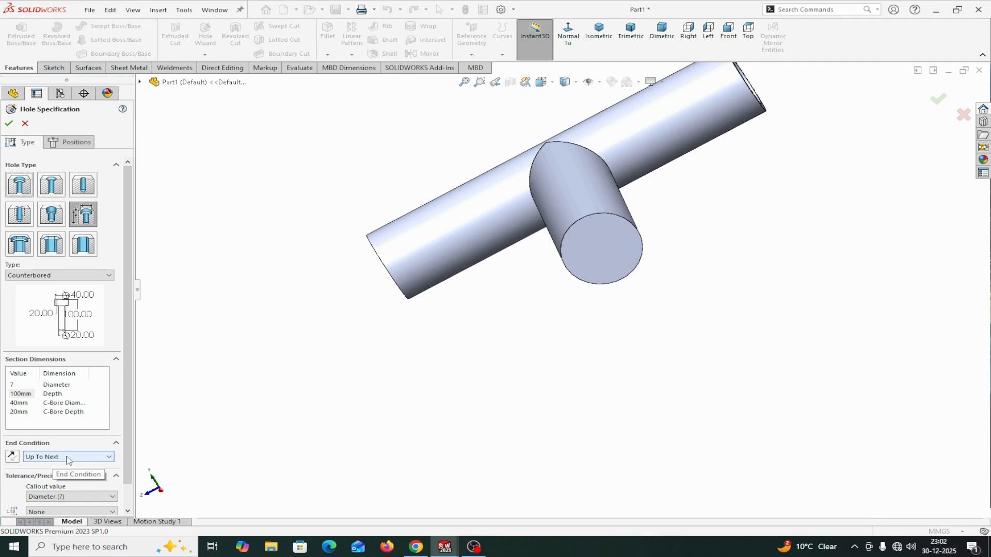
double_click(19, 394)
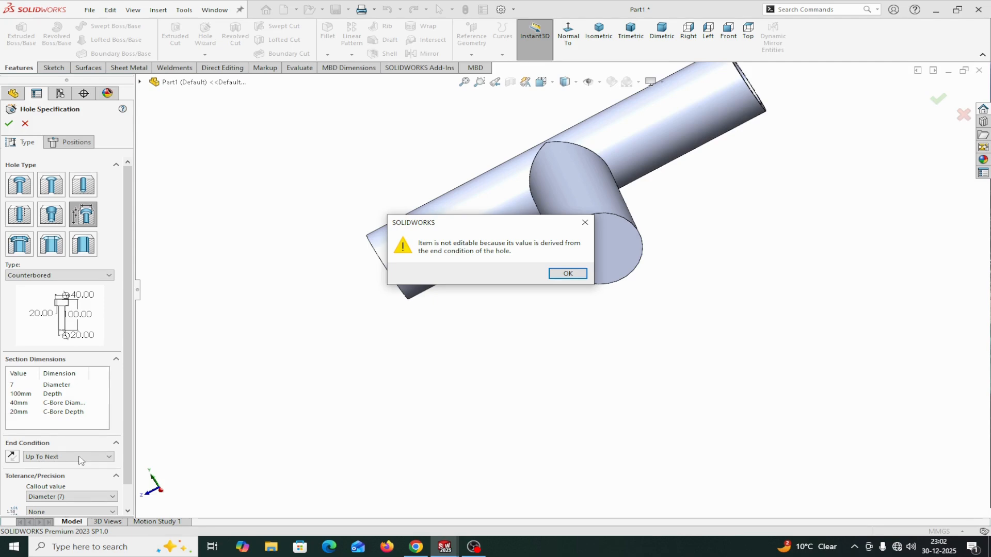
click(567, 273)
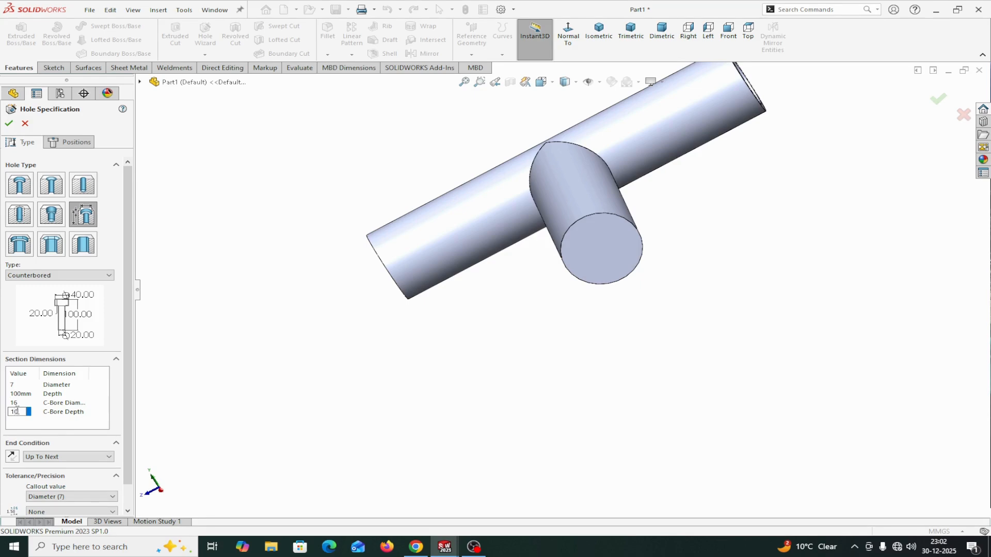
Set the counterbore to 16 mm diameter and 10 mm depth, and place the hole at the centre of the branch's end face
click(87, 147)
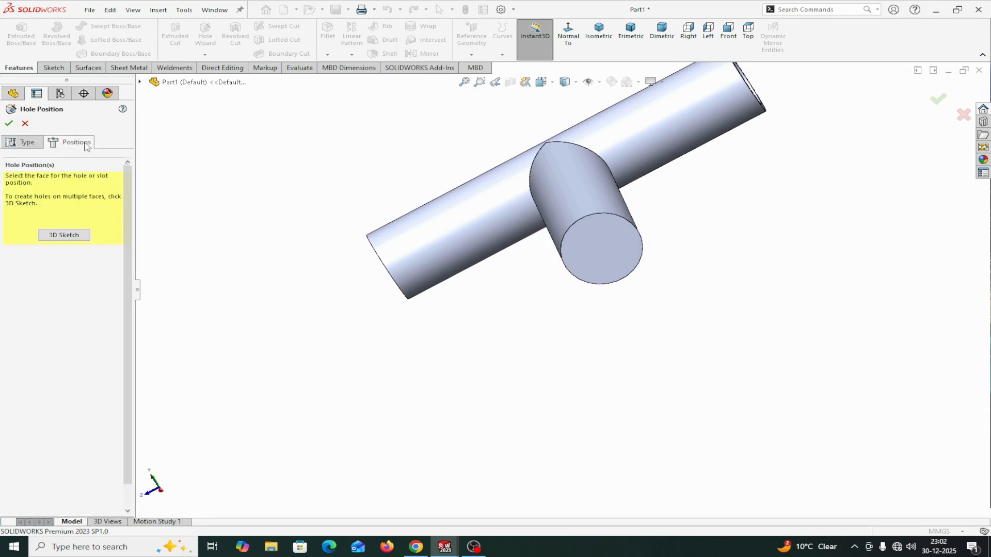
click(623, 254)
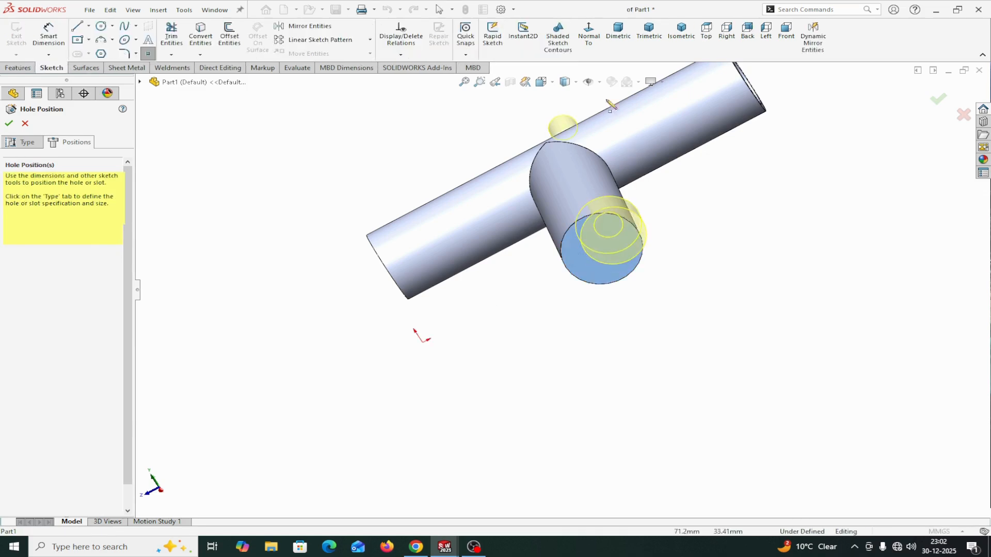
click(590, 37)
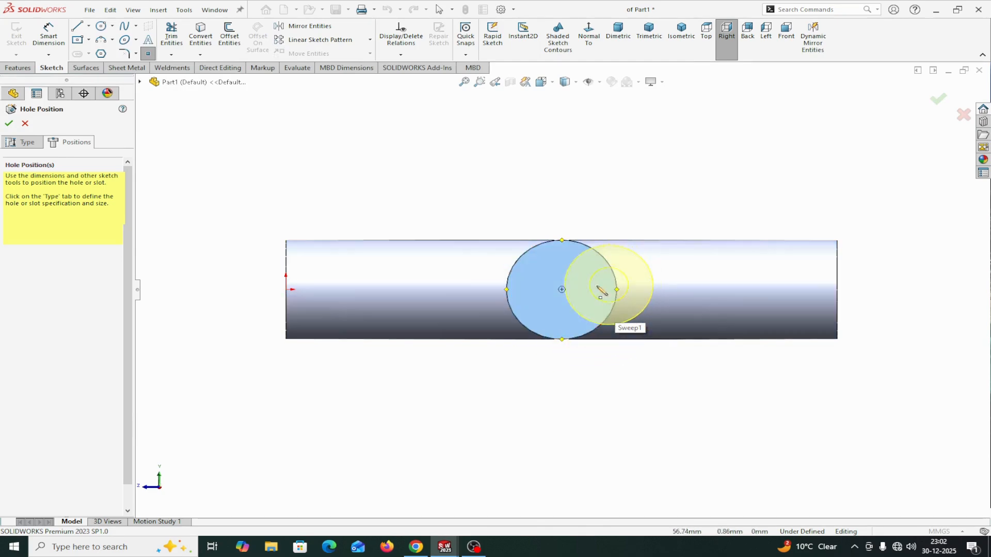
click(561, 289)
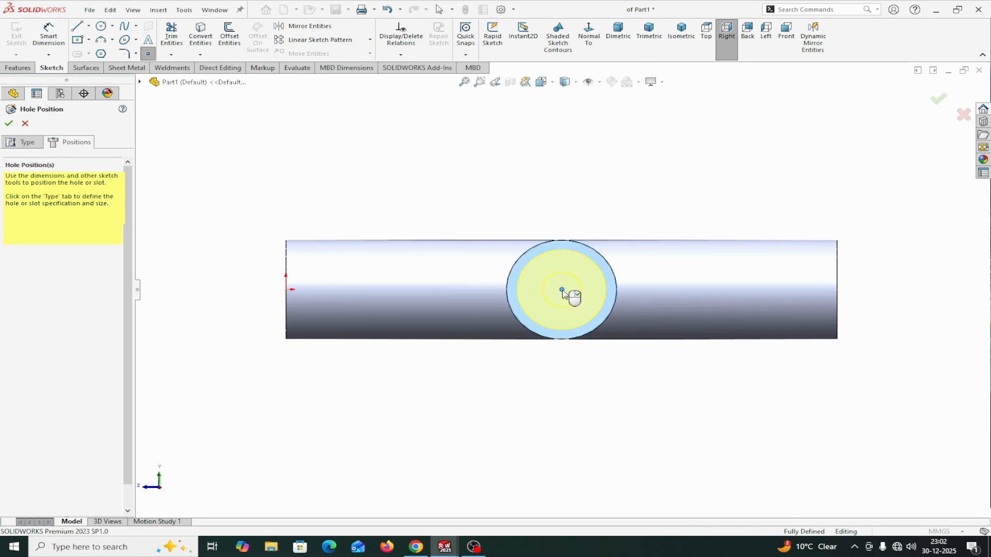
click(9, 123)
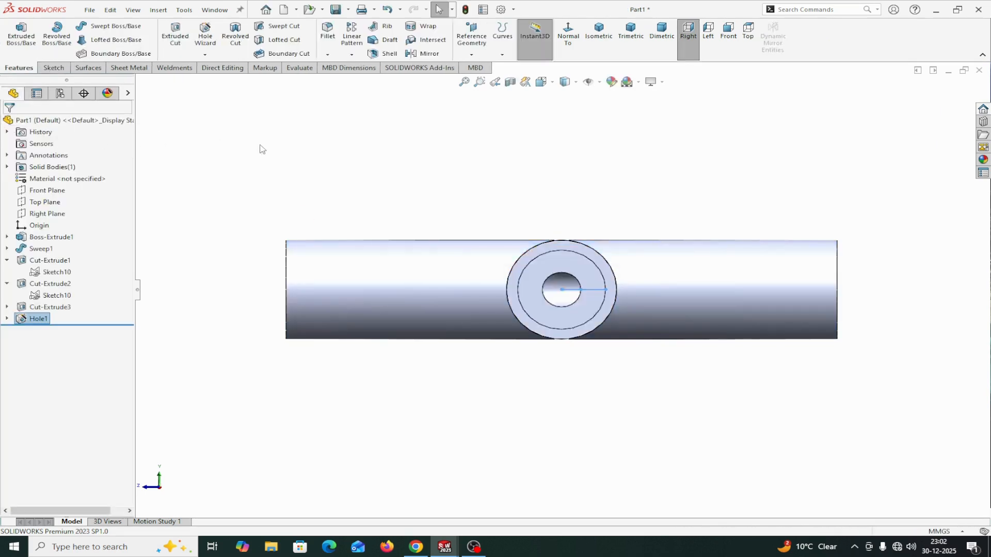
Inspect the counterbored branch hole and main bore in a section view on the Top Plane, then return to the full model
click(510, 82)
middle_drag(545, 391, 531, 443)
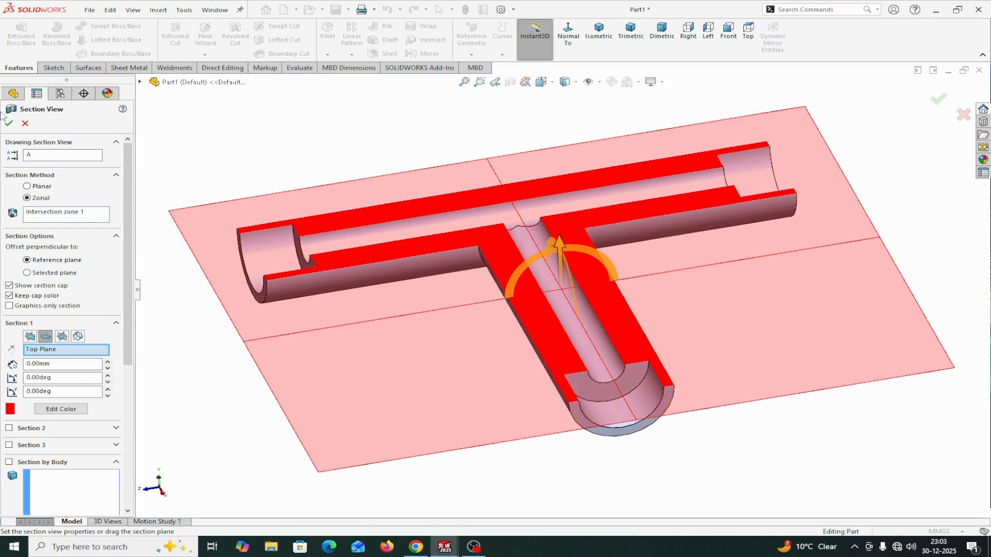
click(9, 123)
middle_drag(190, 126, 367, 137)
click(509, 82)
middle_drag(681, 283, 626, 435)
middle_drag(655, 376, 679, 325)
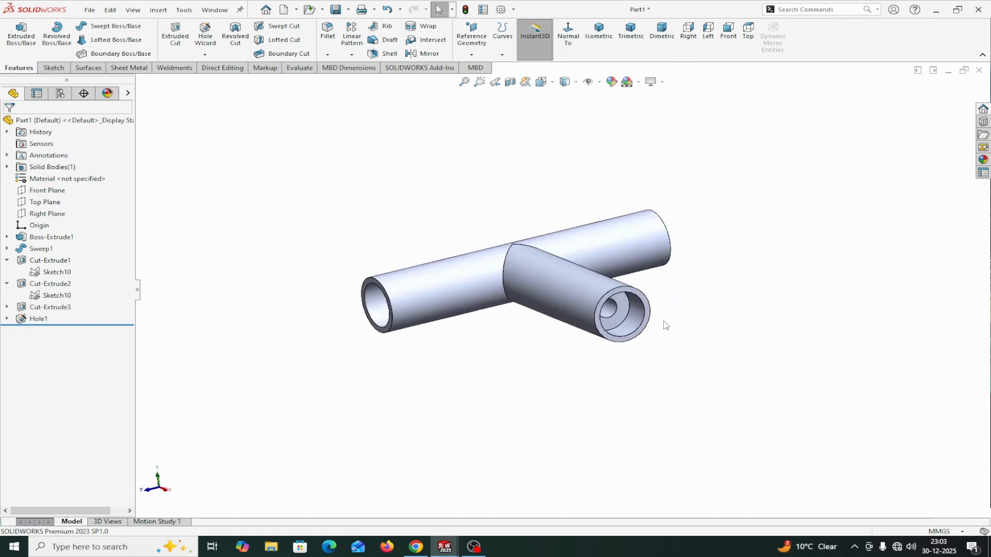
Start a sketch on the branch pipe's ring-shaped end face and view it straight on
scroll(596, 335, down, 3)
scroll(596, 335, up, 2)
scroll(649, 333, up, 2)
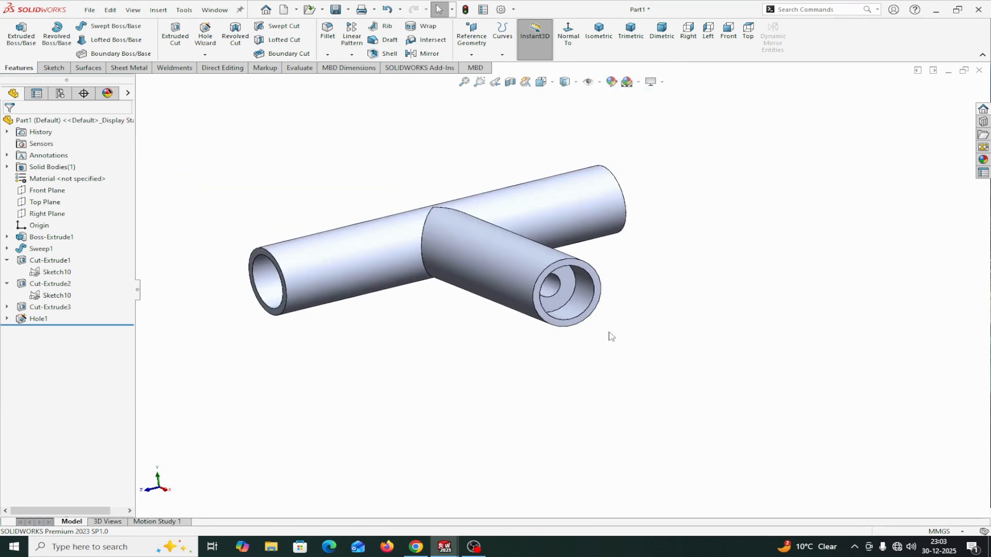
click(579, 324)
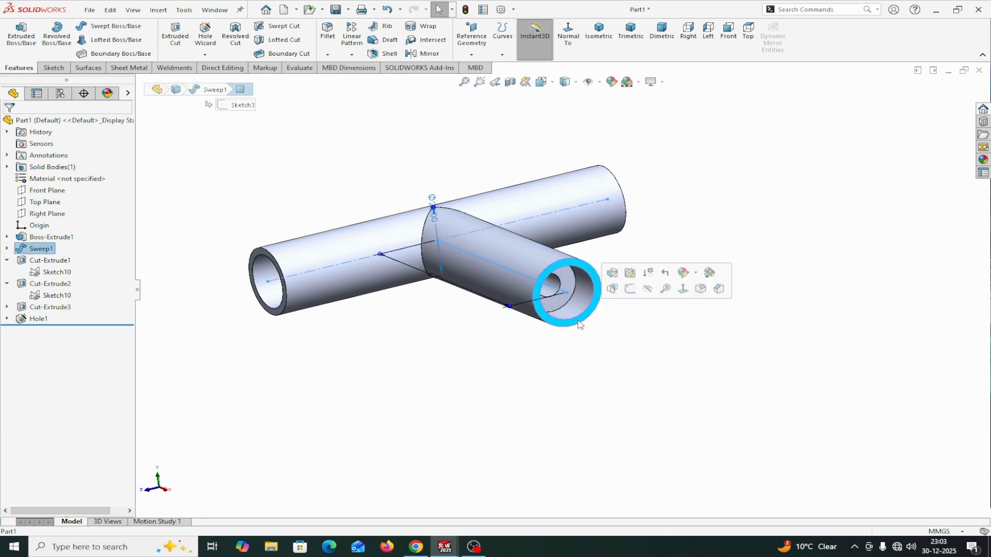
click(631, 294)
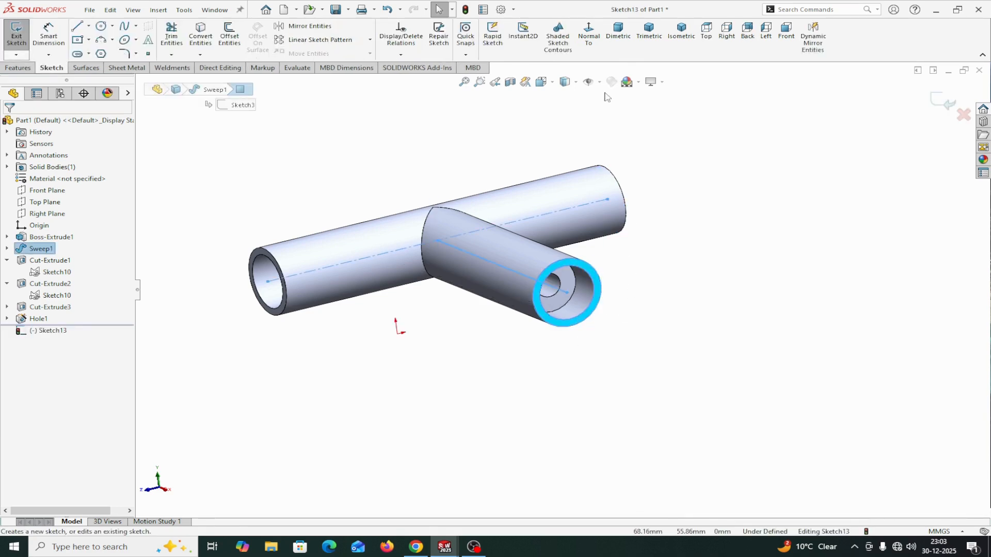
click(590, 43)
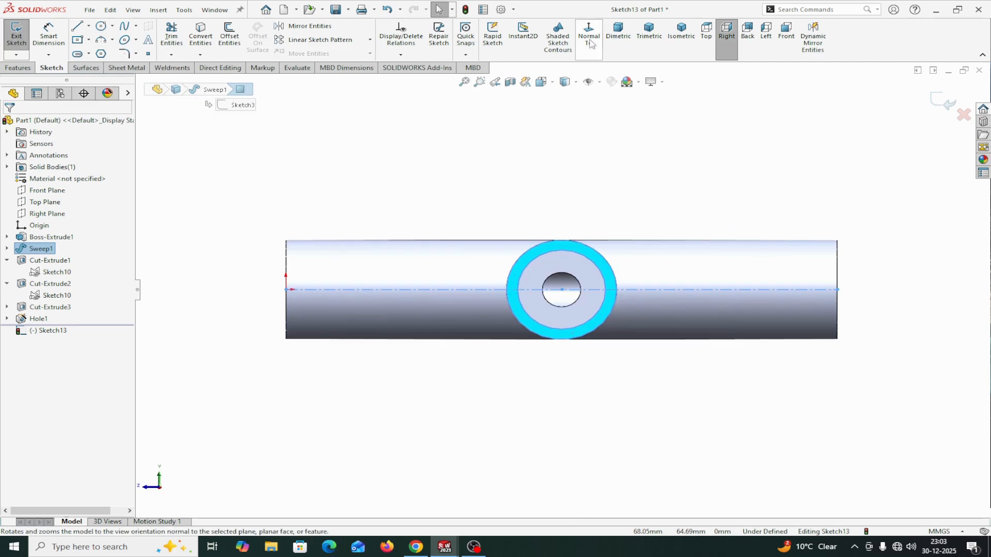
Sketch a horizontal centerline about 48 mm long above the main cylinder
click(89, 26)
click(103, 49)
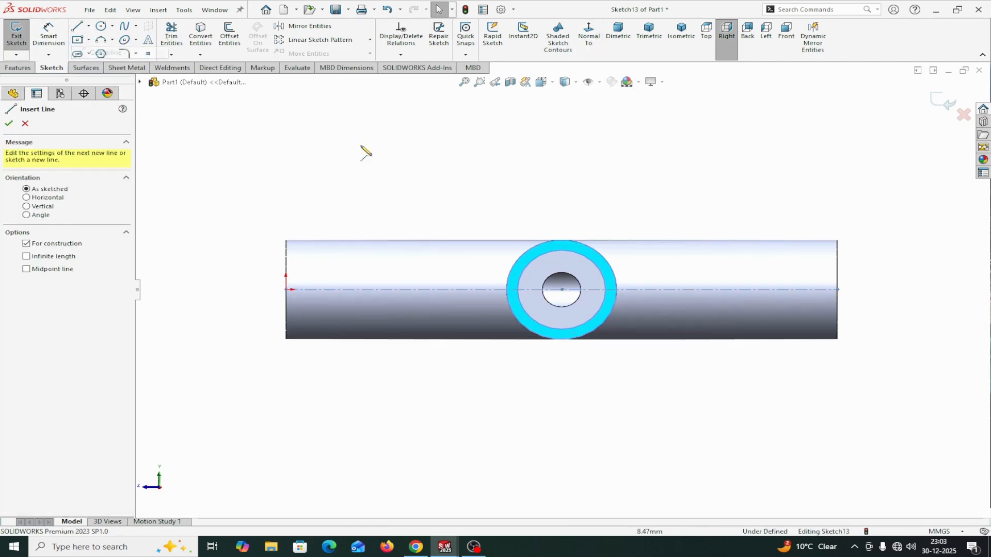
click(415, 165)
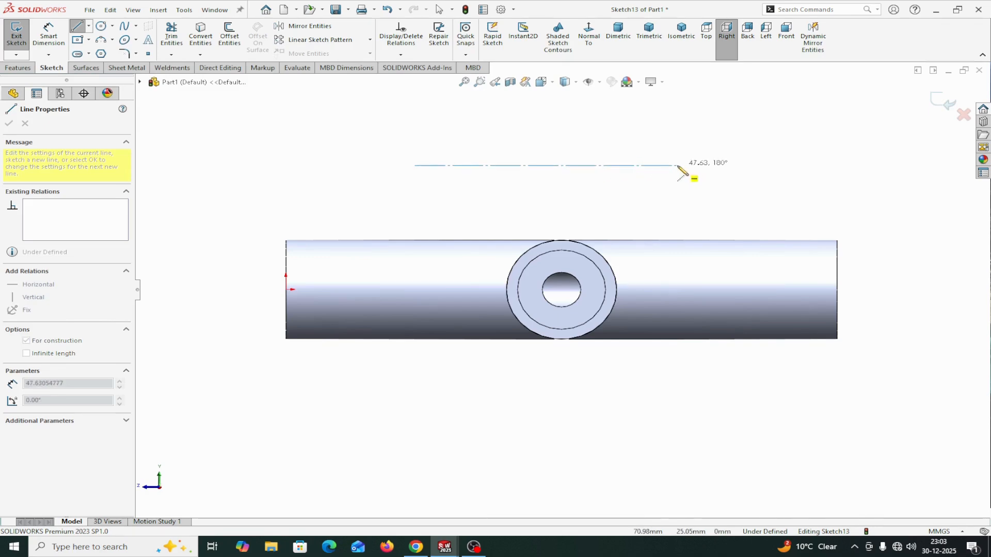
click(677, 165)
right_click(677, 166)
click(706, 174)
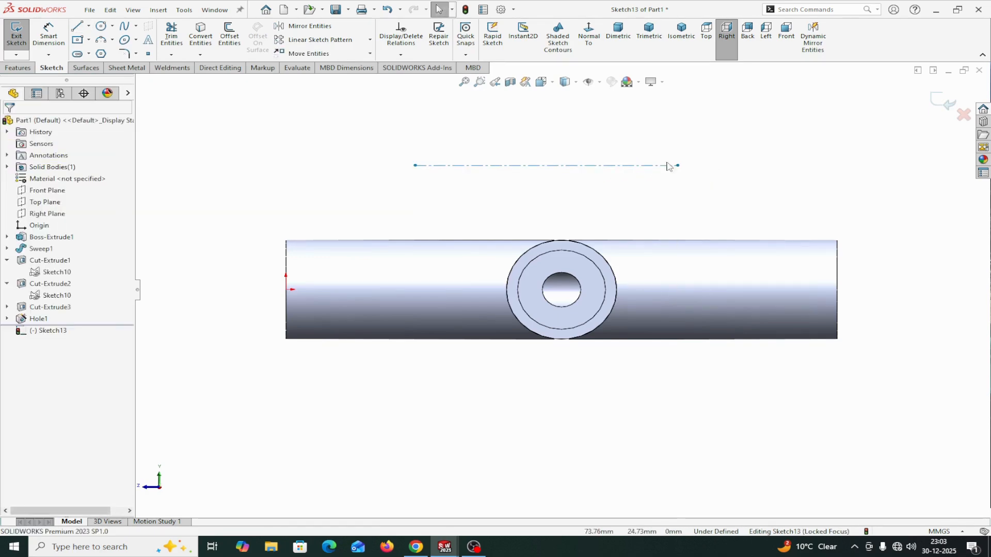
Sketch three circles on the horizontal centerline: radius about 3 mm and 3.7 mm at its ends, and about 5.6 mm at its midpoint
click(105, 27)
click(415, 165)
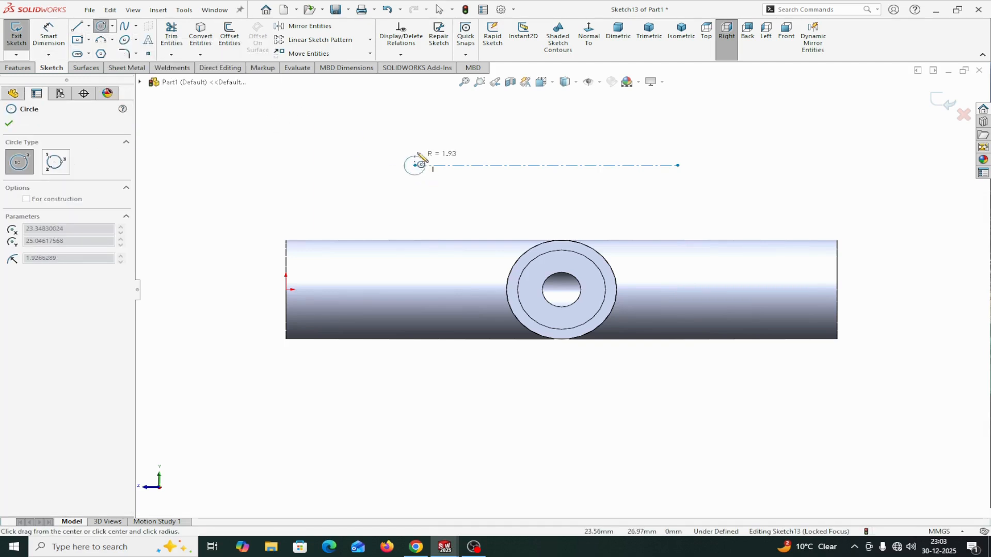
click(426, 153)
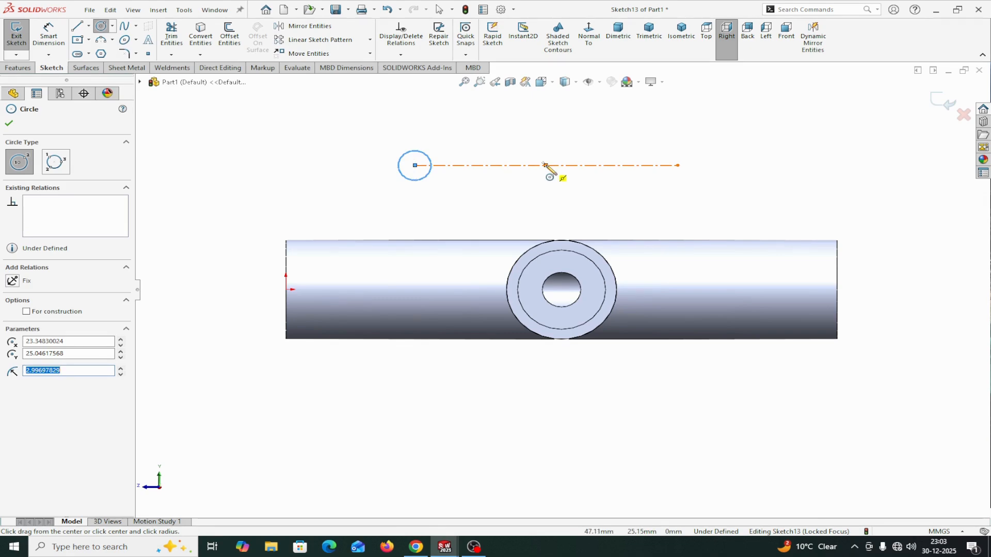
click(545, 165)
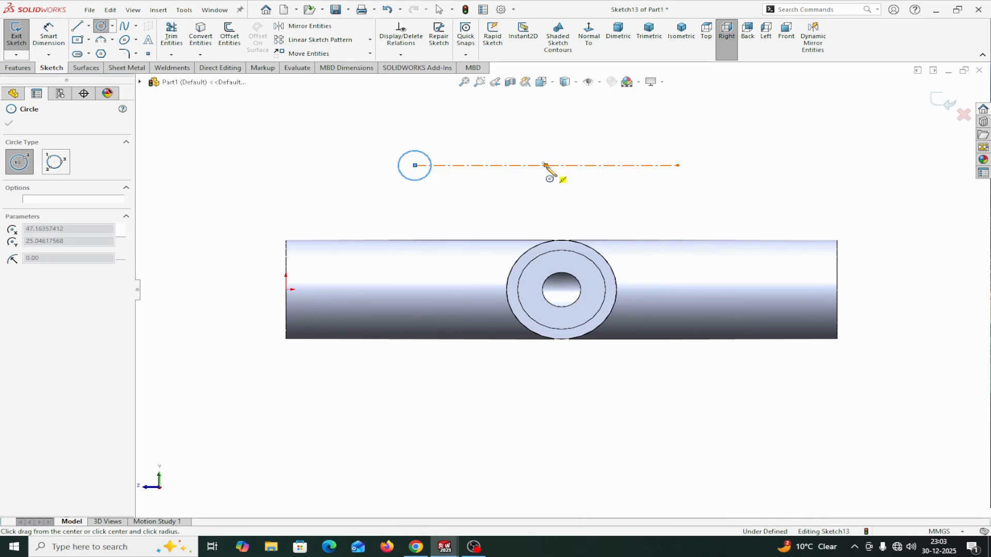
click(562, 138)
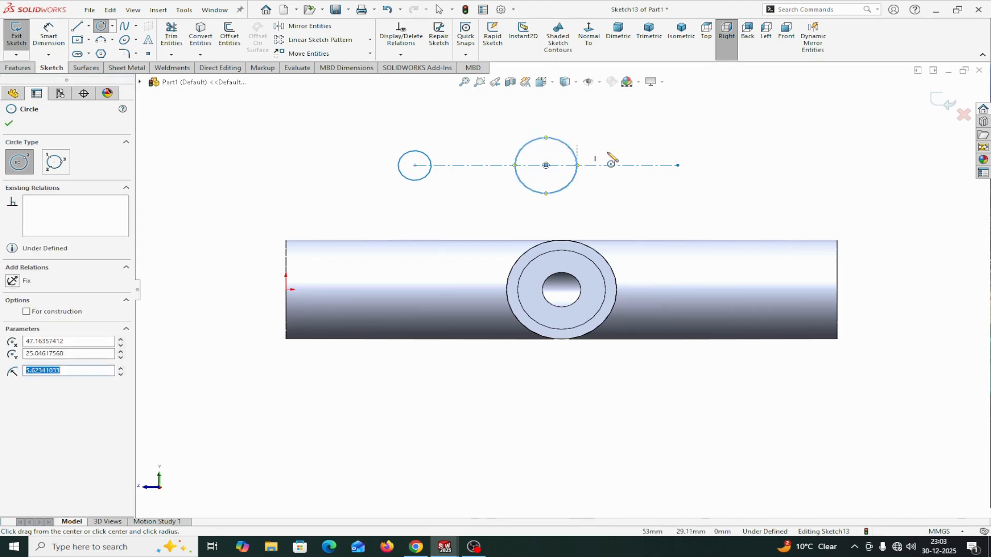
click(677, 165)
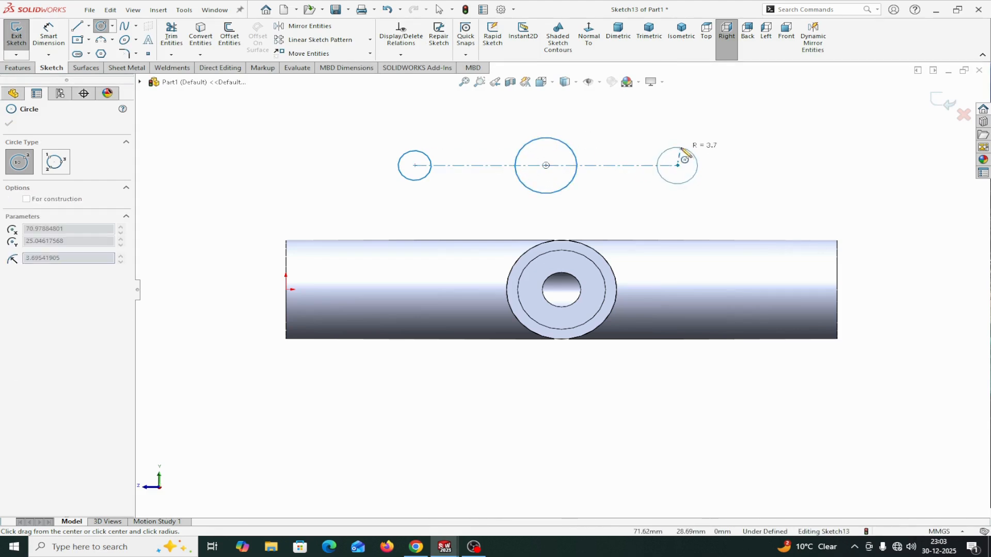
click(682, 147)
right_click(685, 153)
click(717, 156)
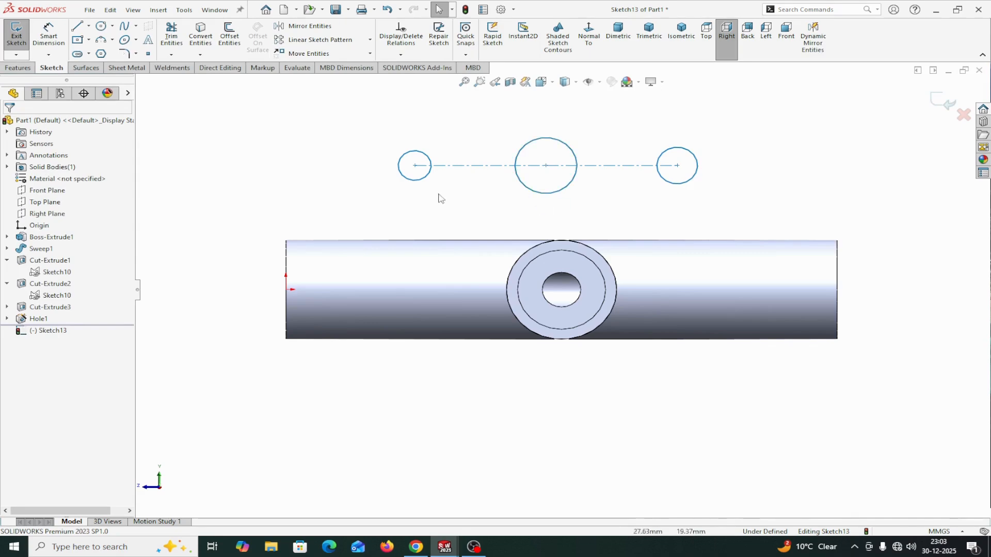
Make the two end circles of the centerline equal in size with an Equal relation
click(423, 184)
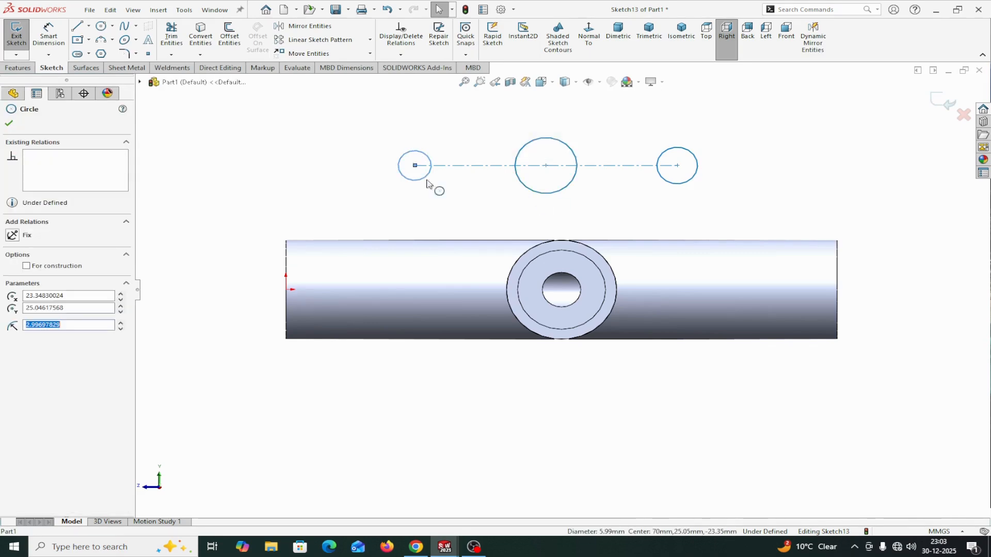
ctrl+click(672, 187)
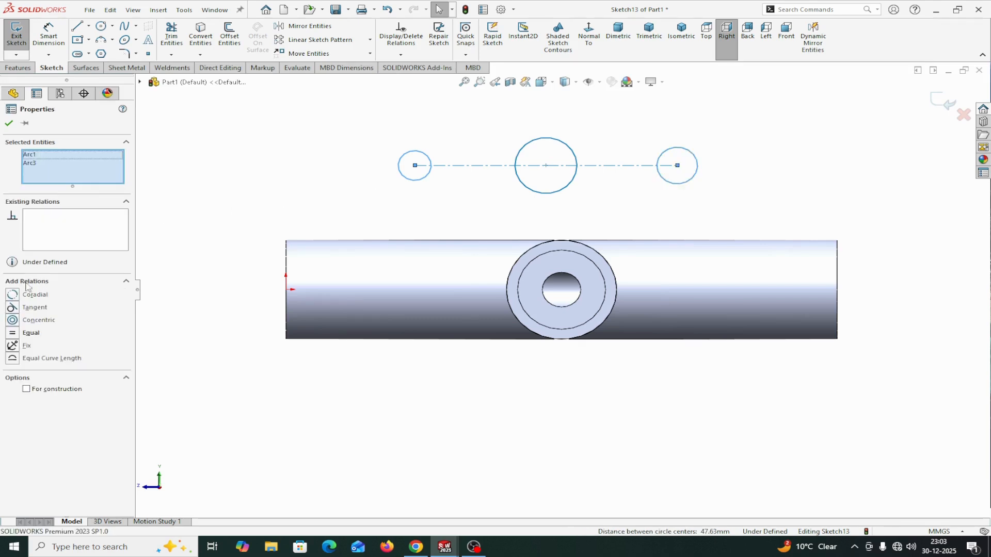
click(19, 334)
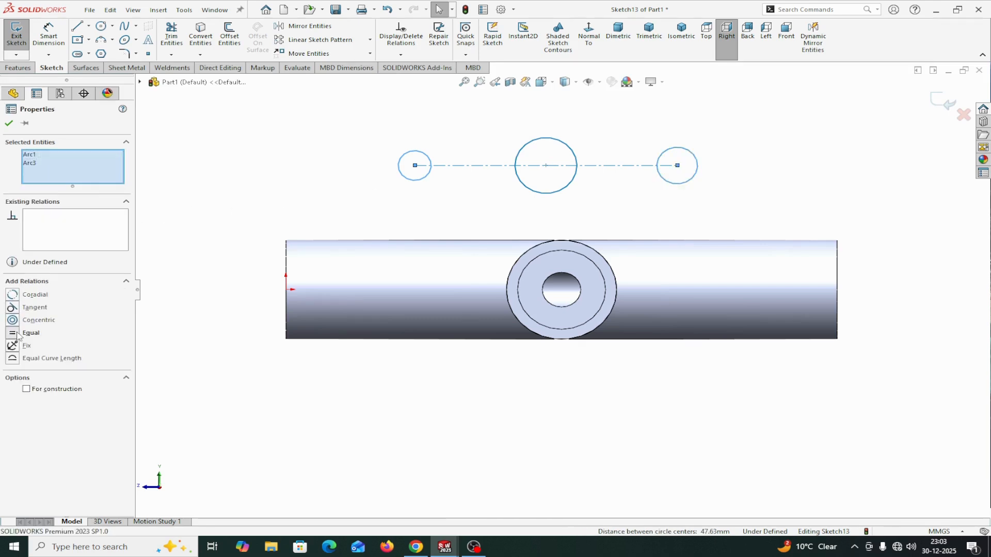
click(9, 123)
Dimension the middle circle's diameter and set it to 25 mm
click(48, 33)
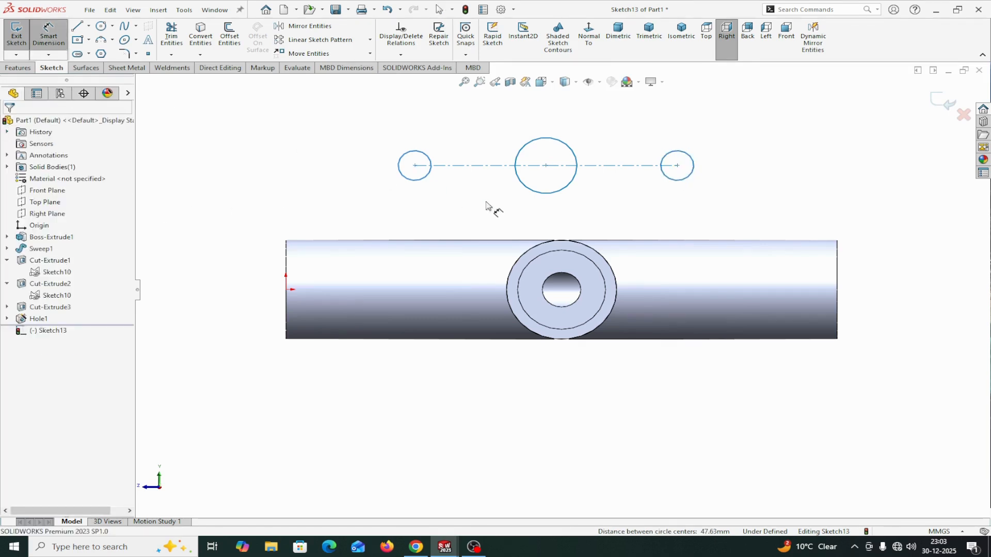
click(520, 186)
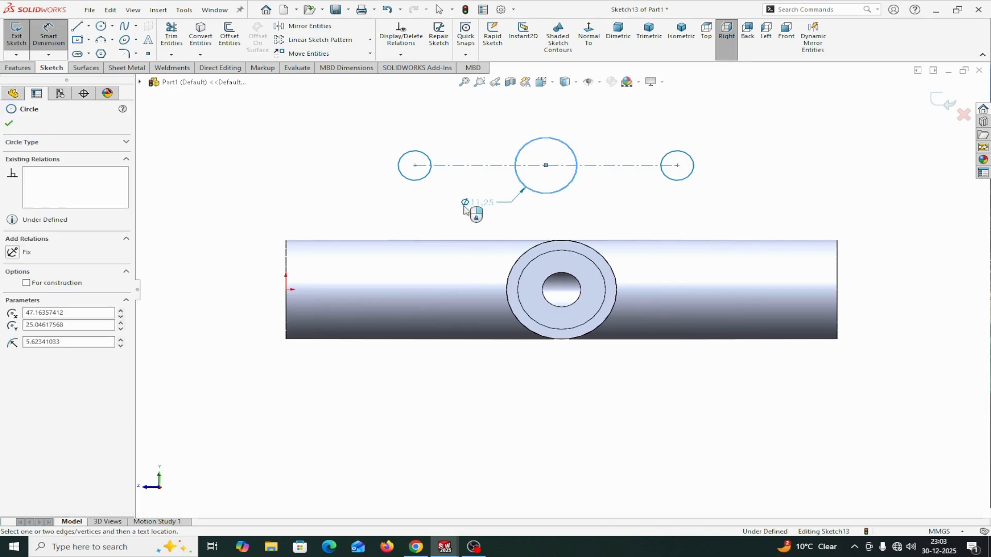
click(432, 212)
text(25)
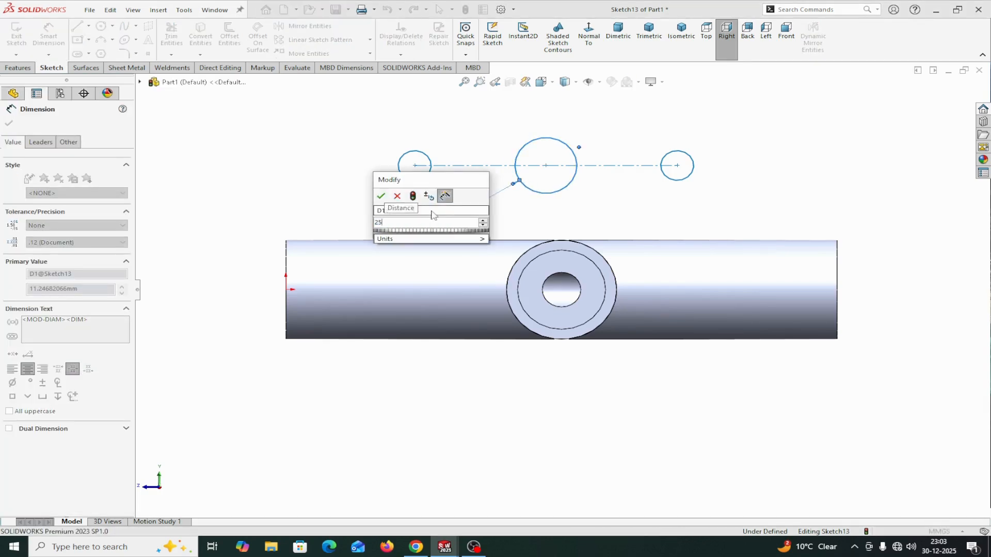
click(381, 197)
Dimension the diameter of one end circle and set it to 10 mm
click(402, 176)
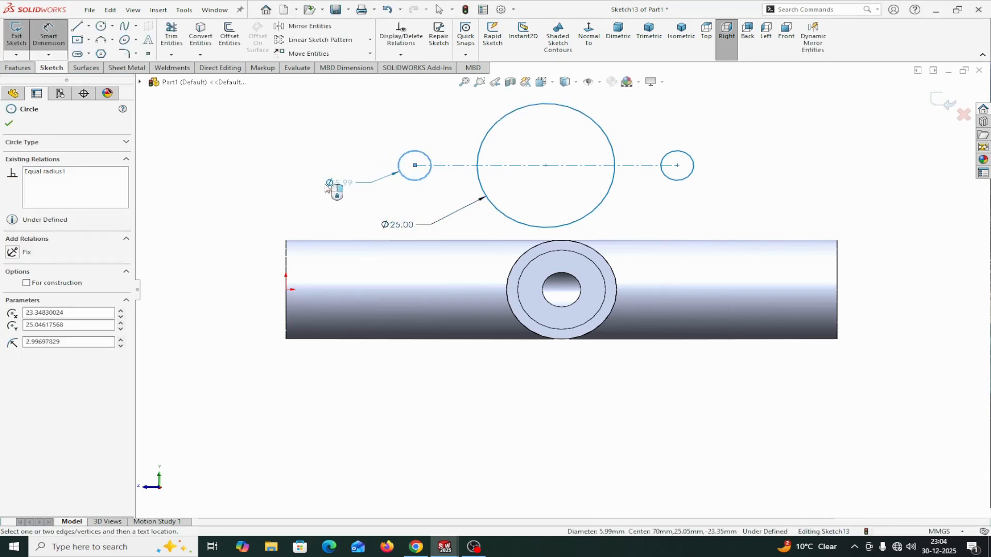
click(268, 194)
text(10)
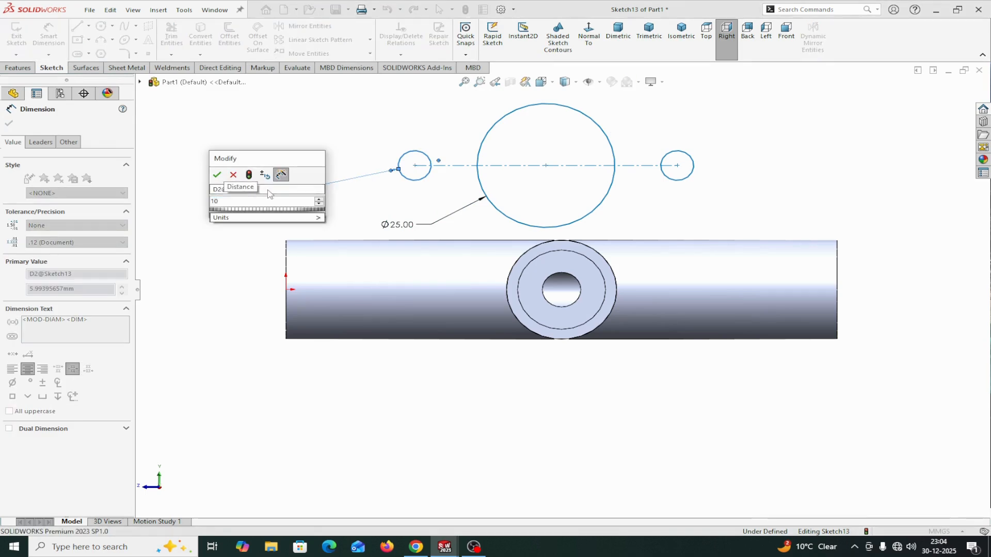
click(217, 174)
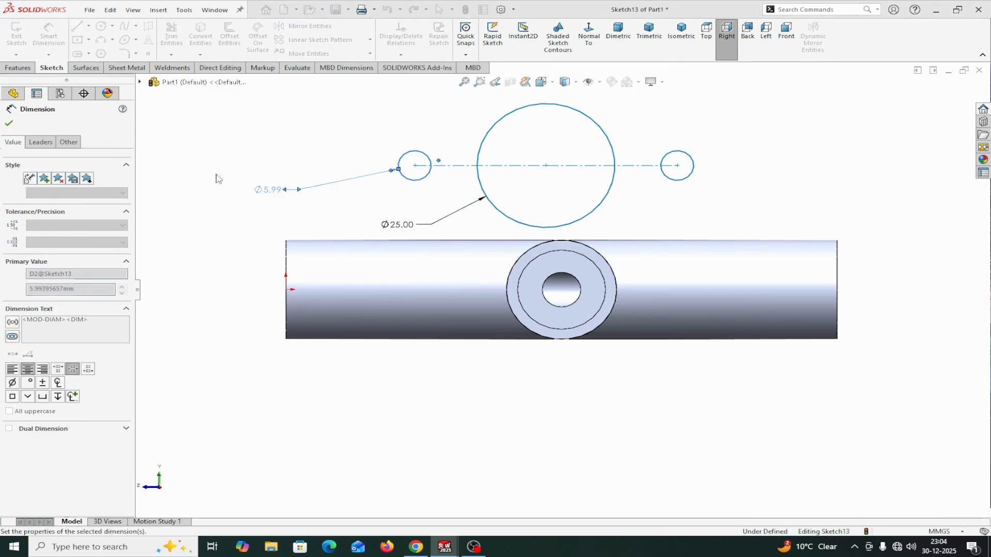
click(9, 125)
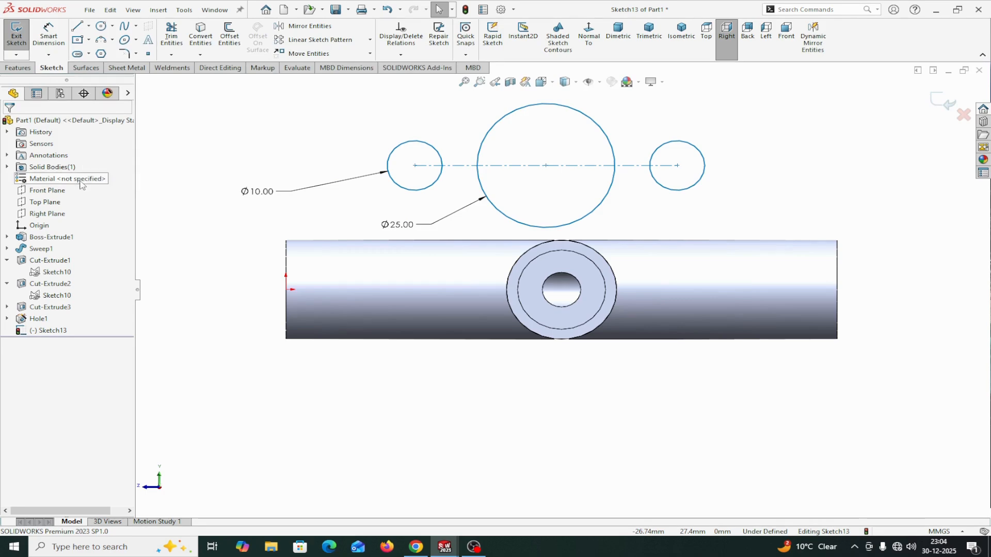
Sketch a vertical centerline 12.5 mm long from the middle circle's center up to its uppermost point
click(89, 27)
click(98, 47)
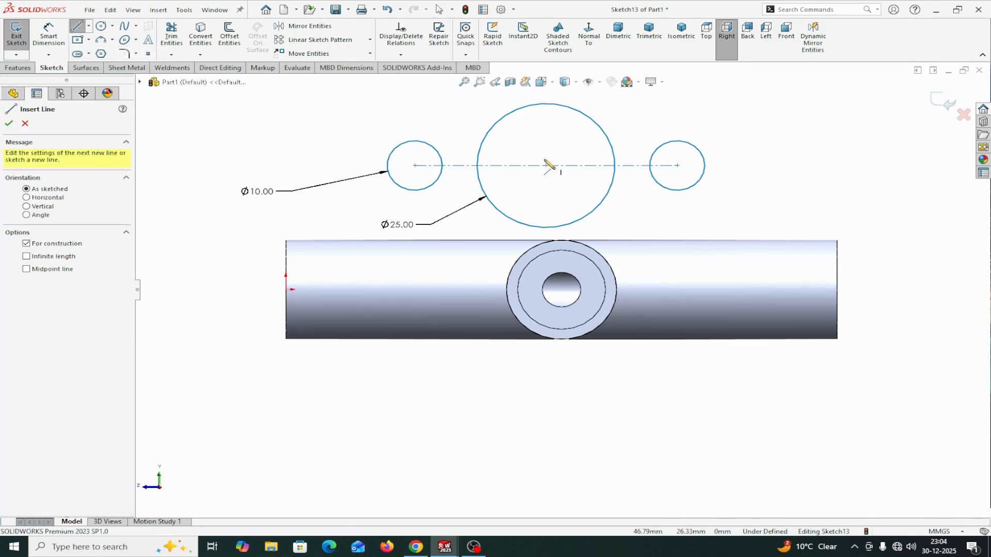
click(545, 165)
click(546, 104)
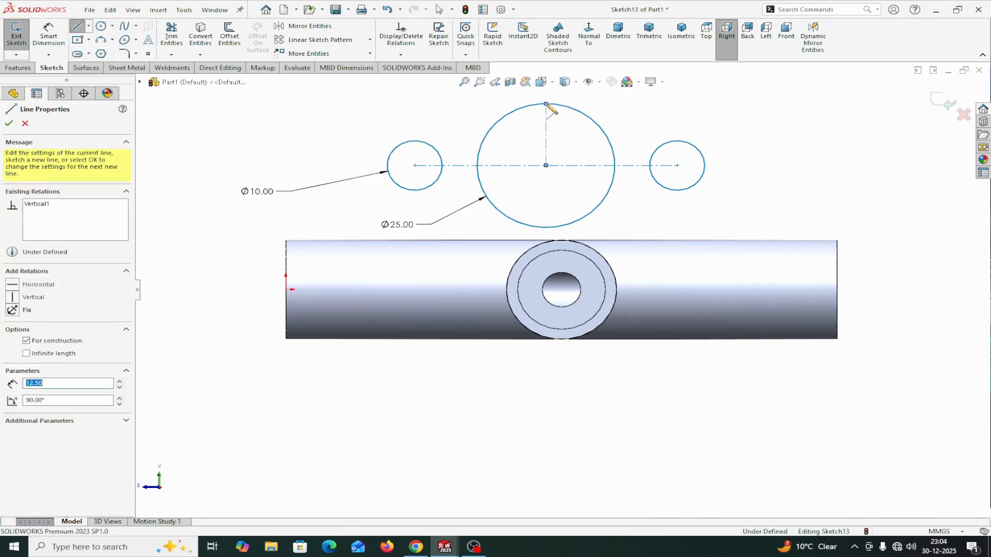
right_click(550, 108)
click(568, 112)
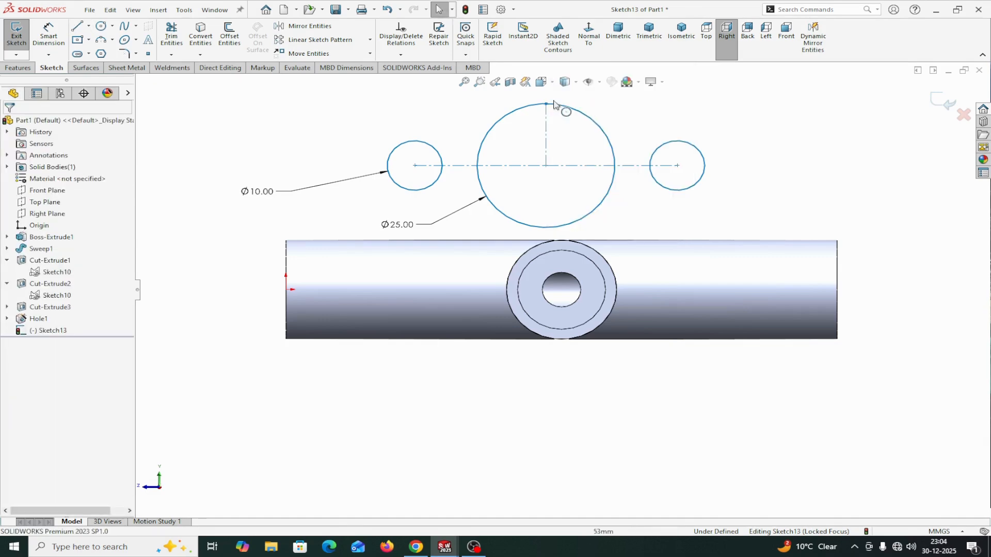
Sketch a line about 22.6 mm long, tangent to the upper sides of the left end circle and the middle circle
click(76, 27)
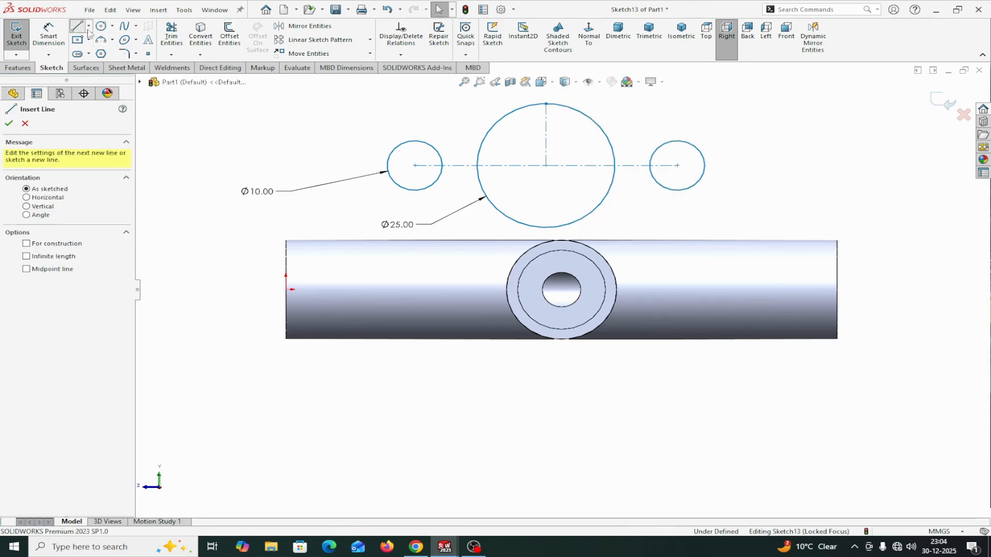
click(423, 143)
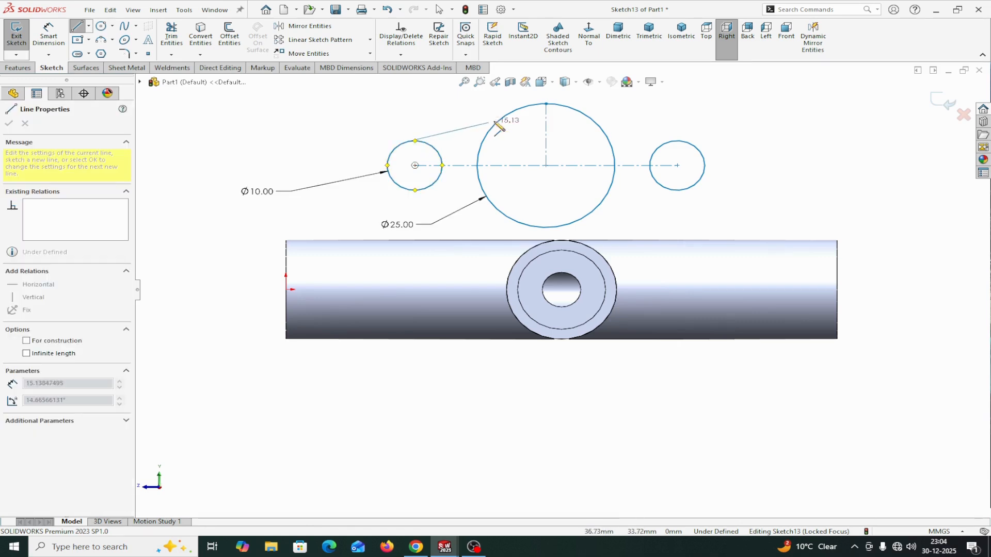
click(542, 107)
right_click(543, 106)
click(562, 107)
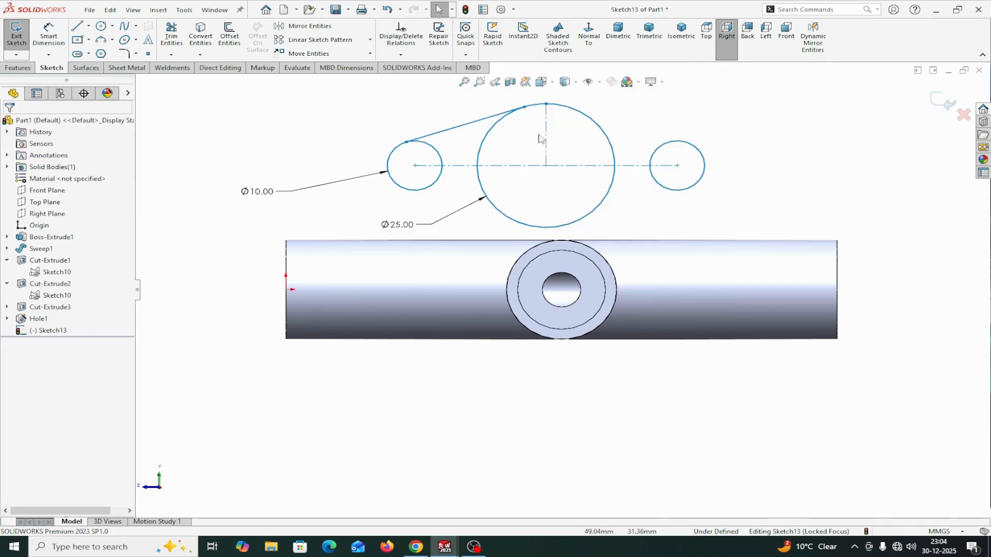
Check the existing relations of the tangent line and of its endpoint on the middle circle
click(524, 107)
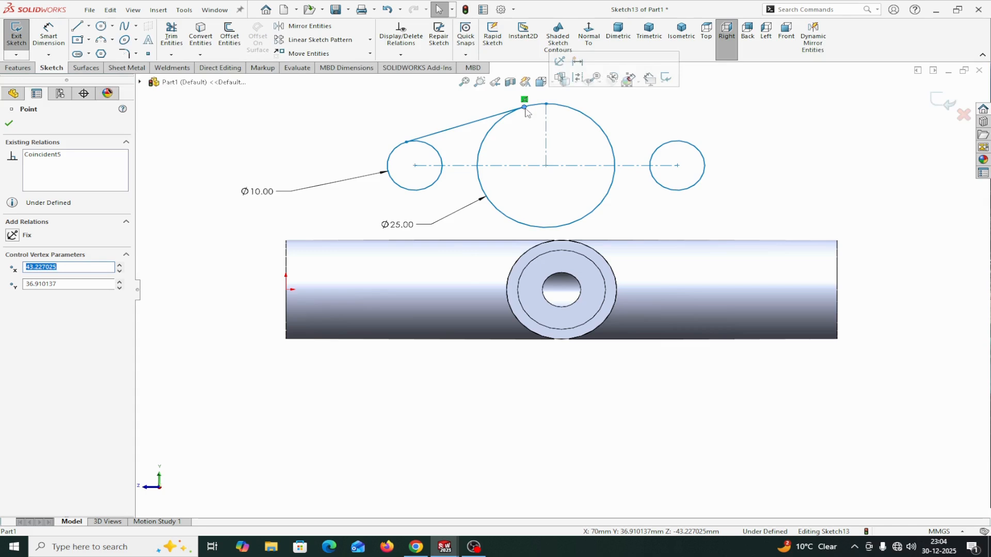
click(11, 121)
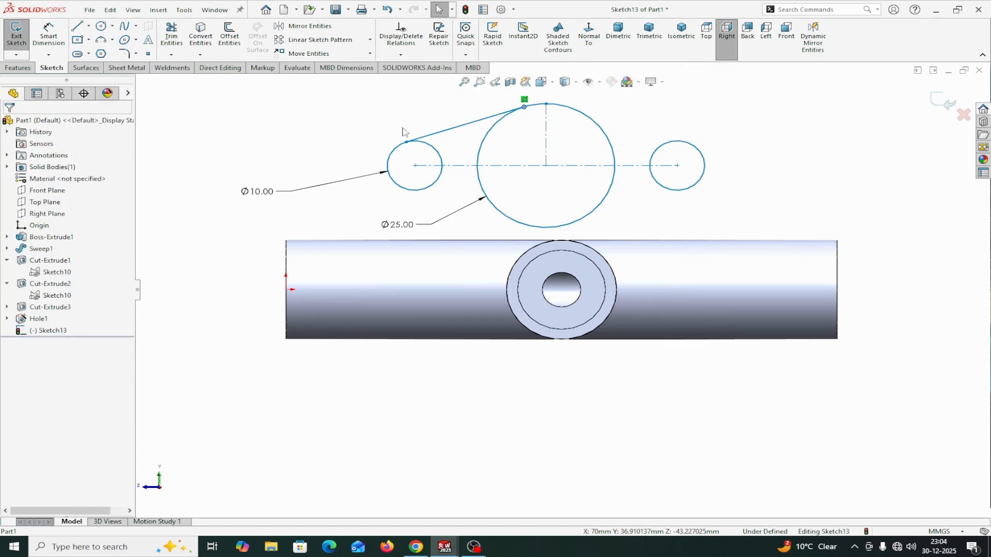
click(450, 132)
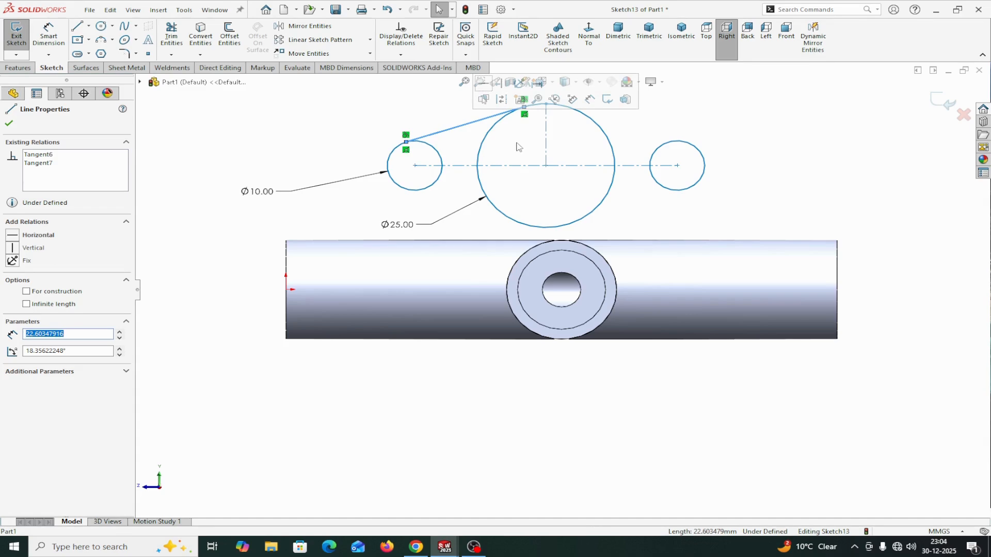
click(457, 118)
click(525, 108)
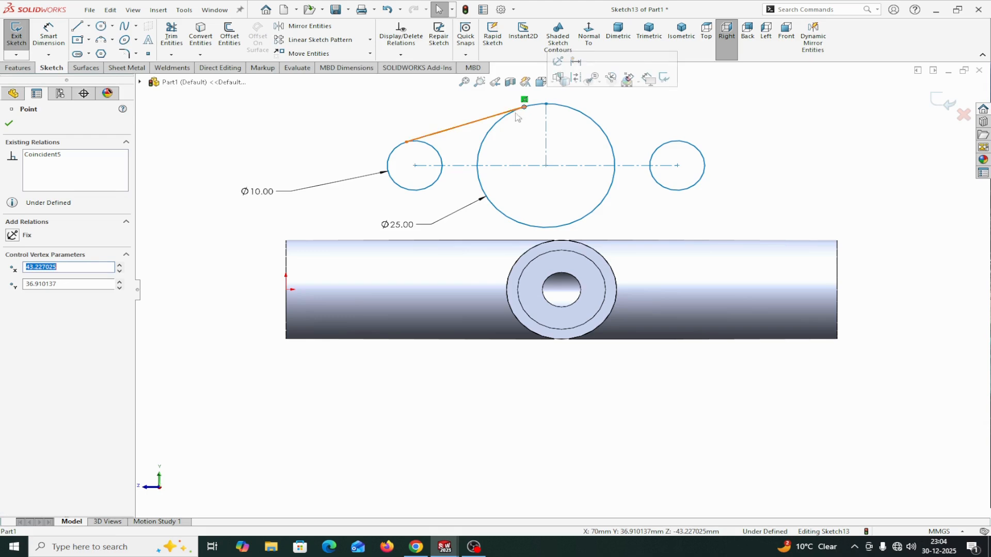
ctrl+click(500, 122)
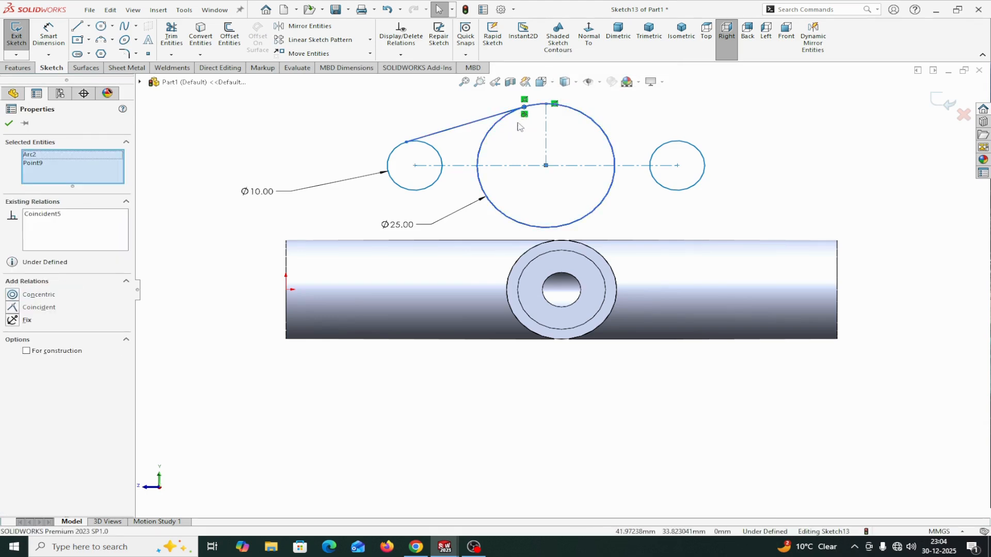
click(9, 124)
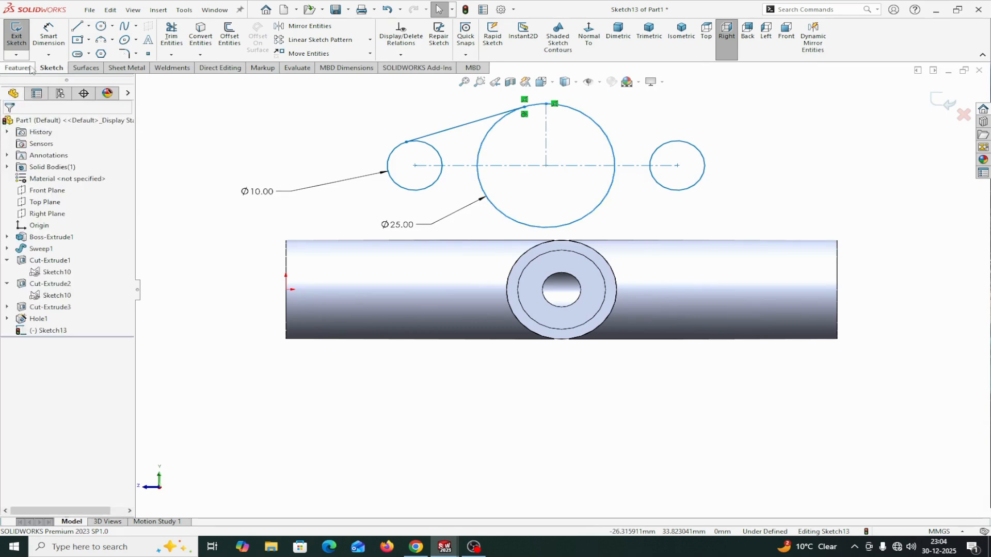
Mirror the tangent line about the vertical centerline to connect the middle circle with the right end circle
click(302, 26)
click(437, 133)
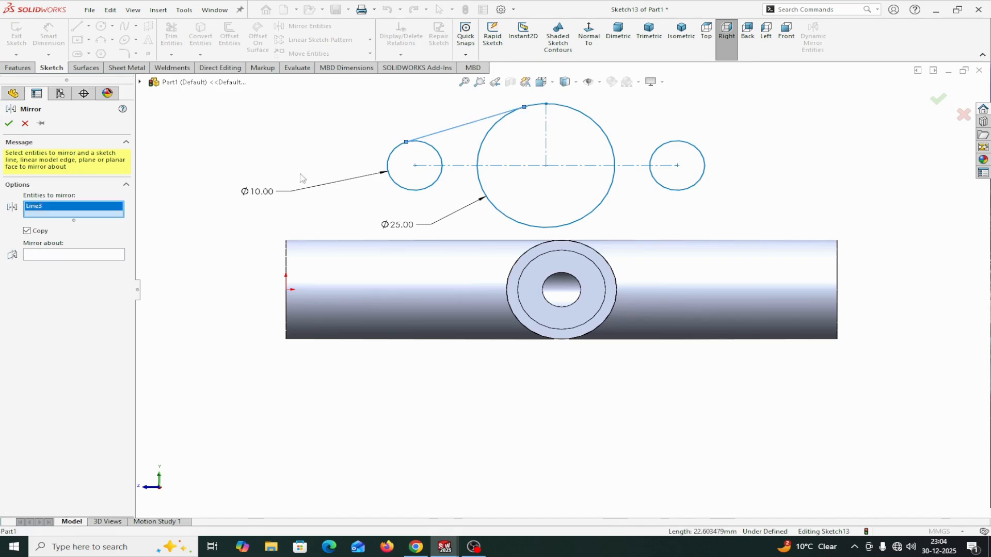
click(80, 256)
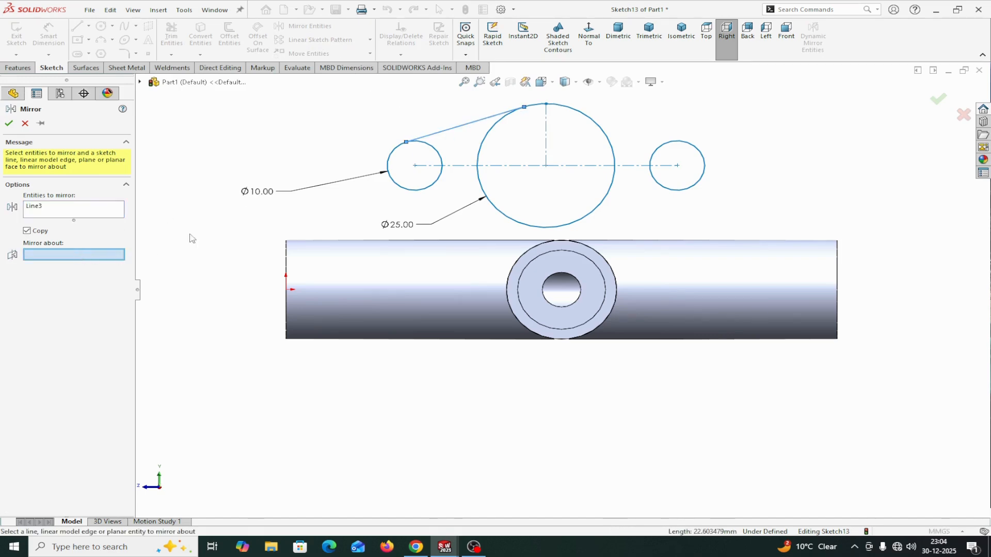
click(546, 155)
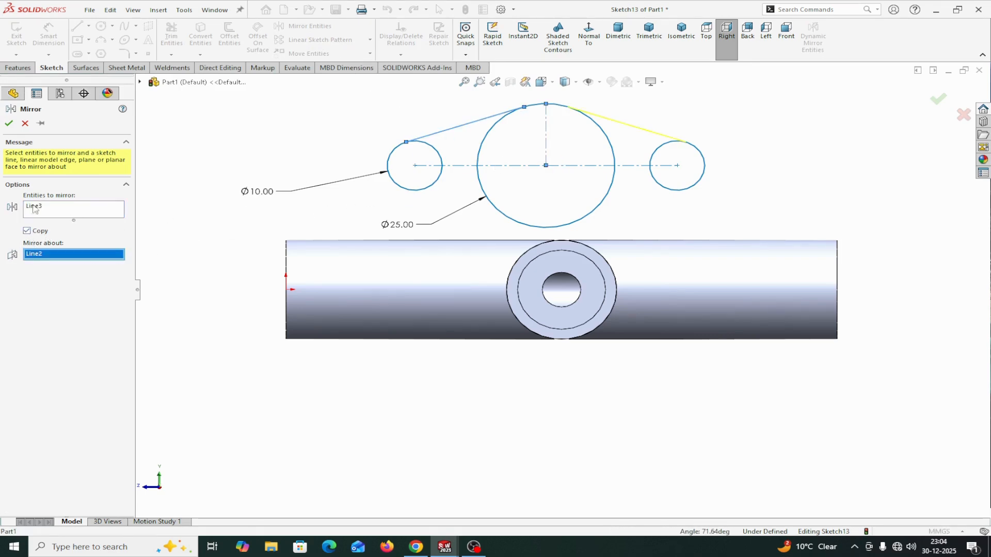
click(9, 123)
Mirror both upper tangent lines about the horizontal centerline to form the lower edges of the flange profile
click(306, 26)
click(440, 135)
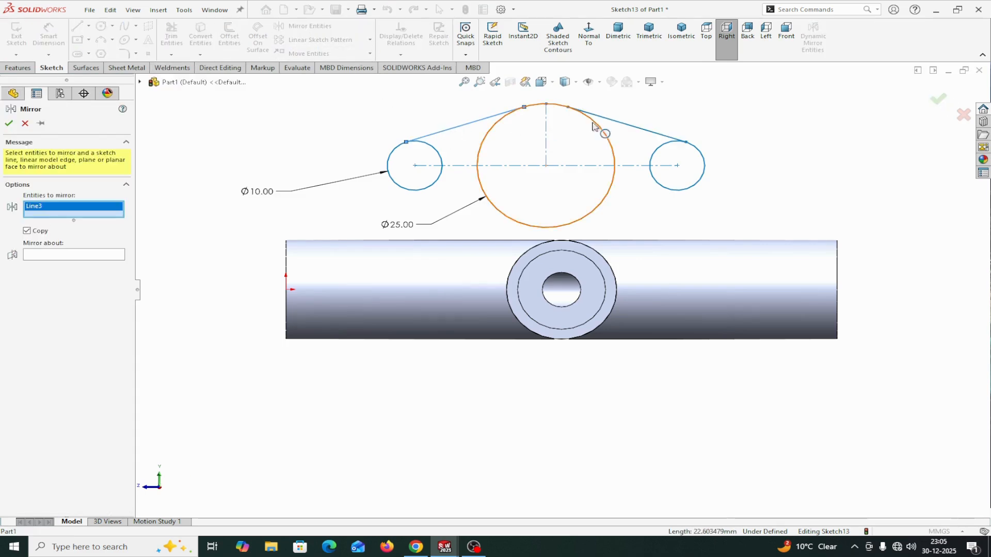
click(612, 126)
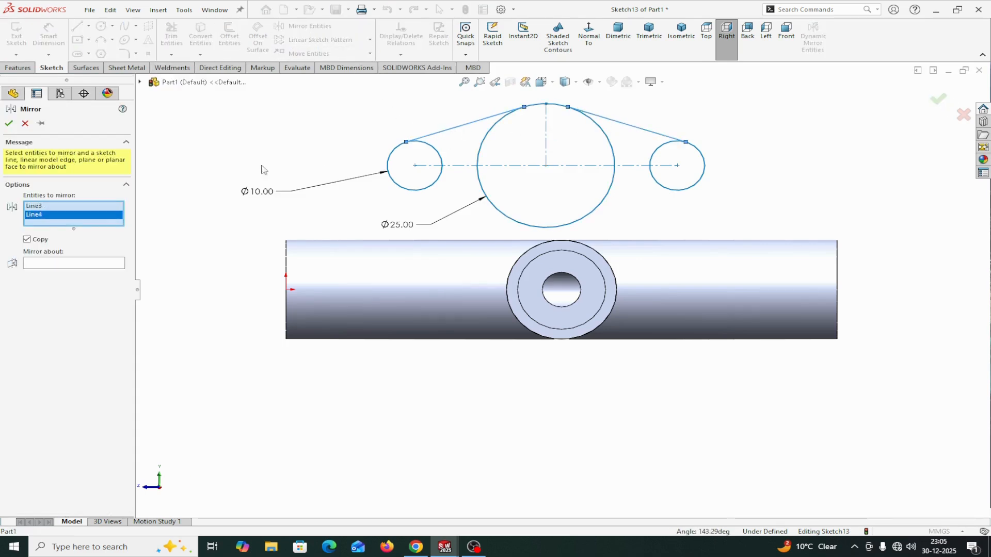
click(80, 265)
click(457, 165)
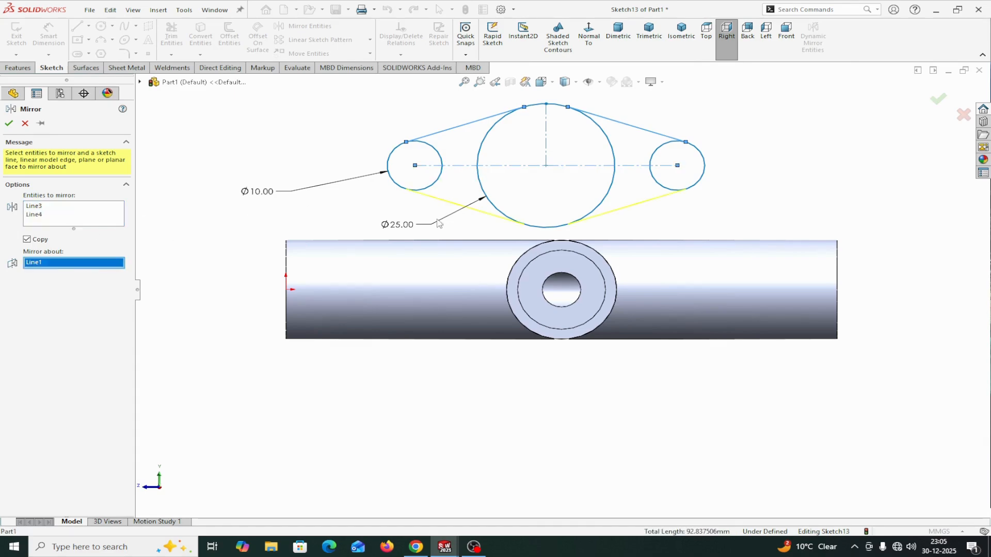
click(9, 124)
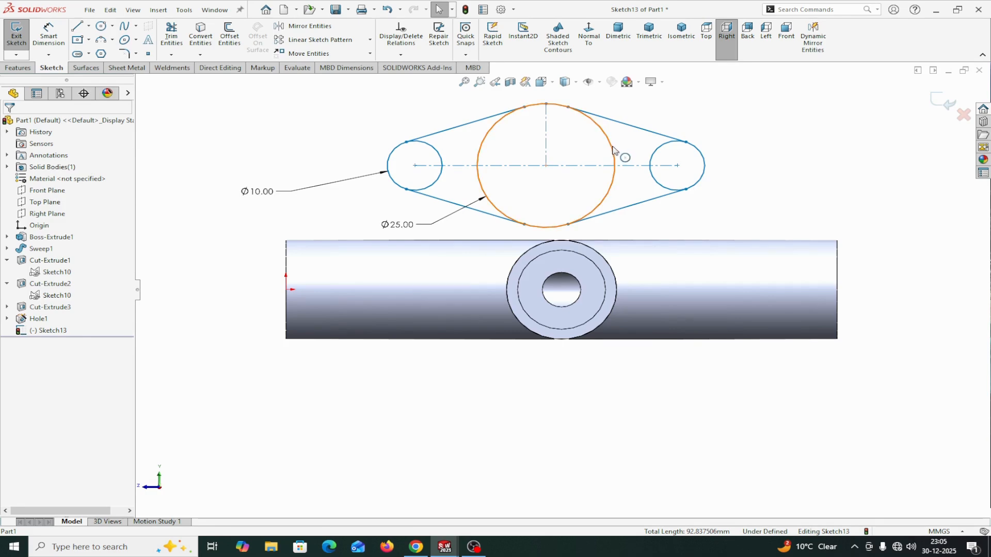
Dimension the horizontal centerline between the two end circle centers and set its length to 70 mm
click(49, 33)
click(583, 166)
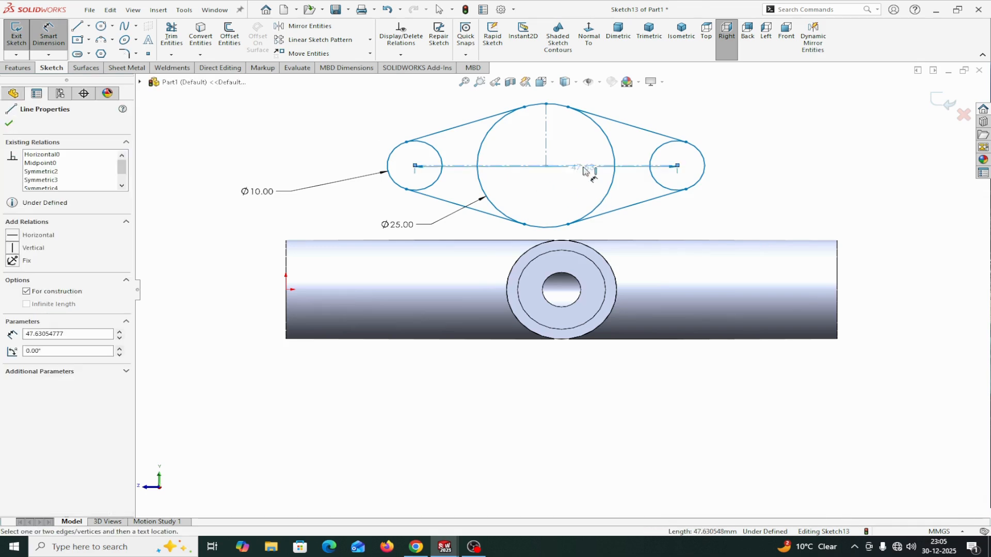
click(579, 96)
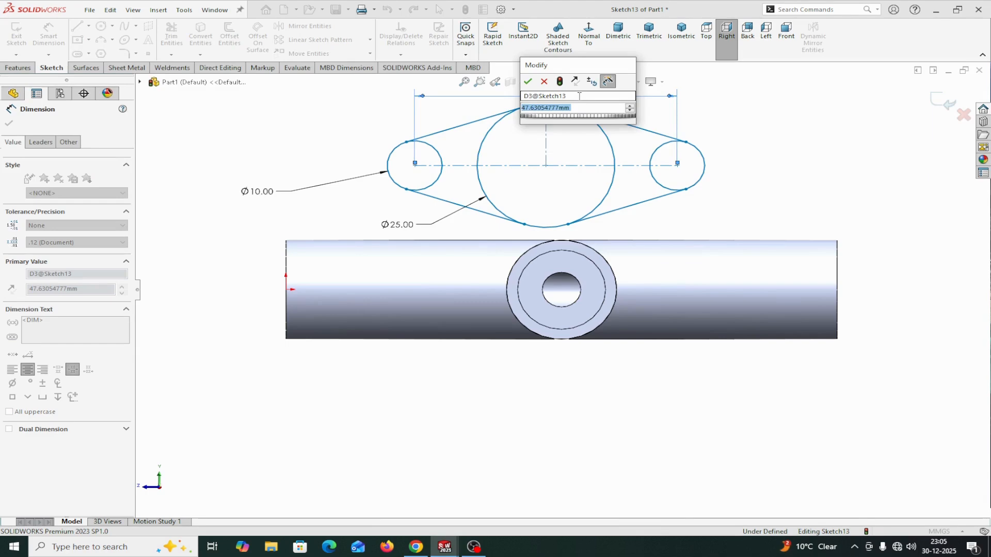
text(70)
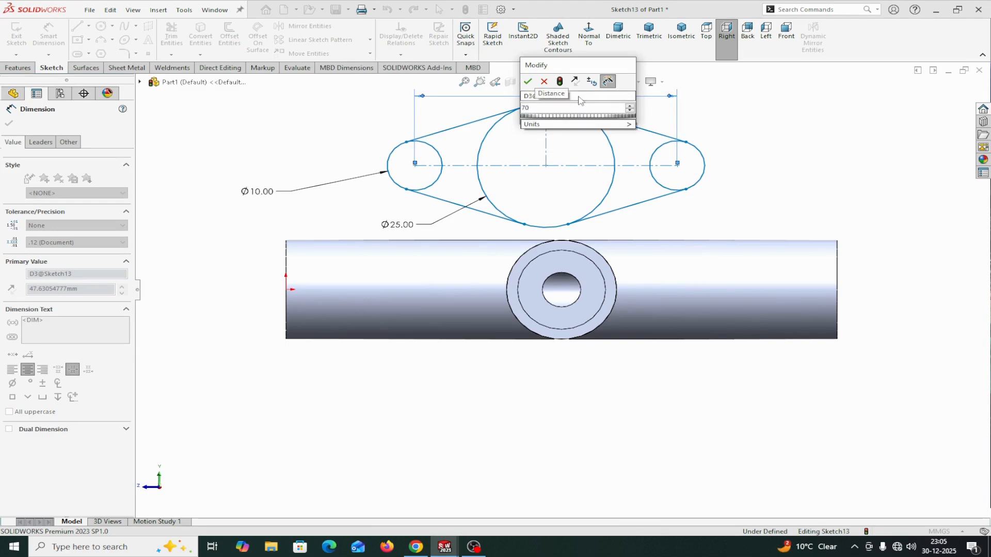
click(528, 81)
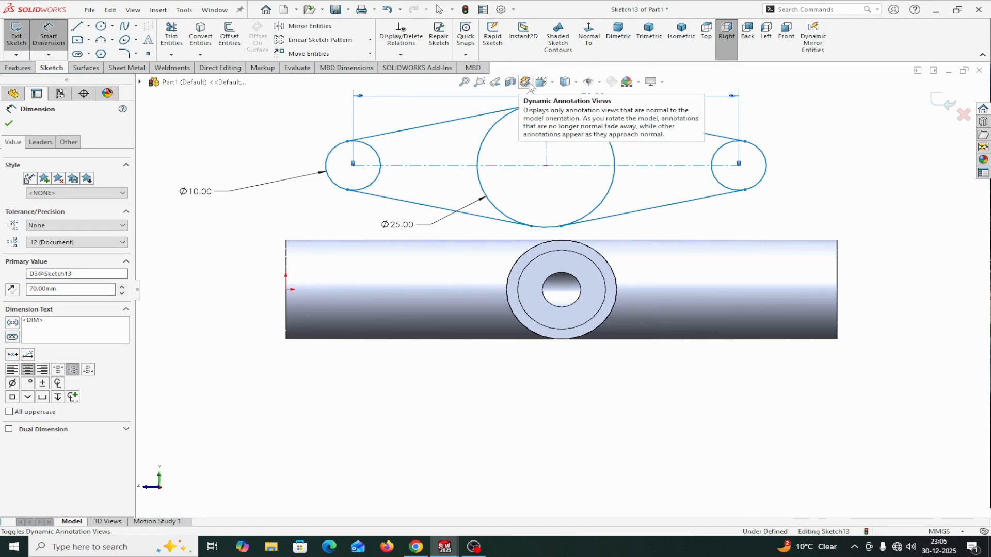
click(10, 123)
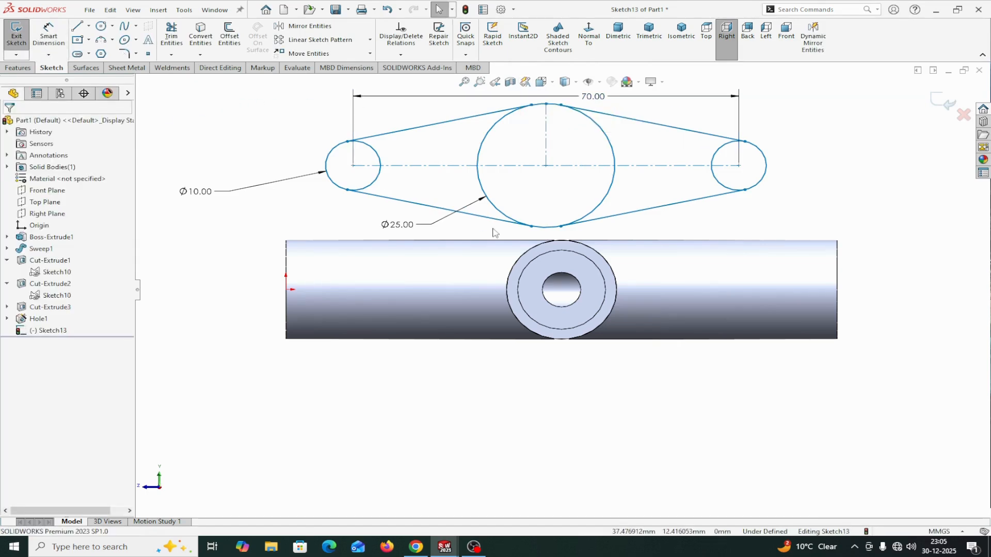
Make the 25 mm middle circle concentric with the outer circular edge of the branch pipe
click(613, 187)
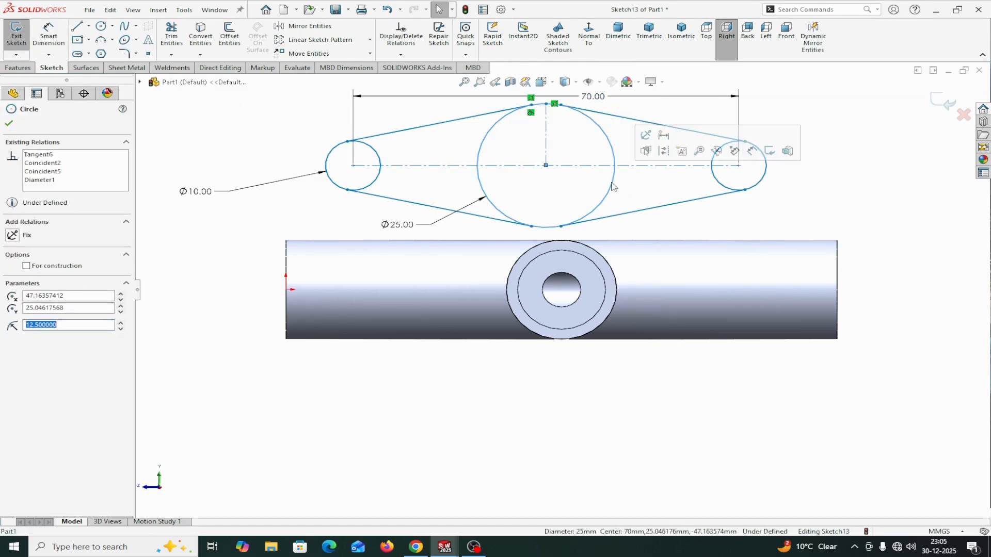
ctrl+click(618, 288)
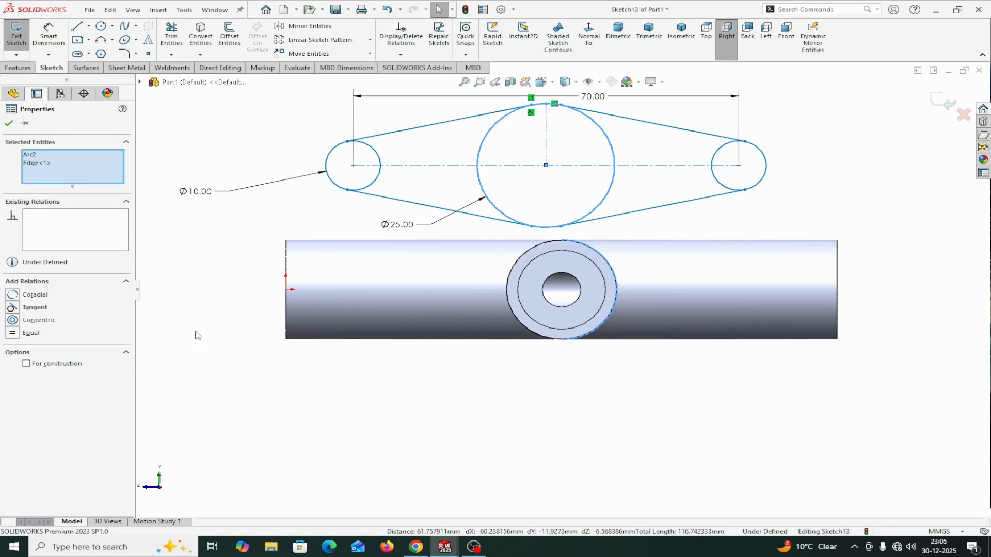
click(17, 324)
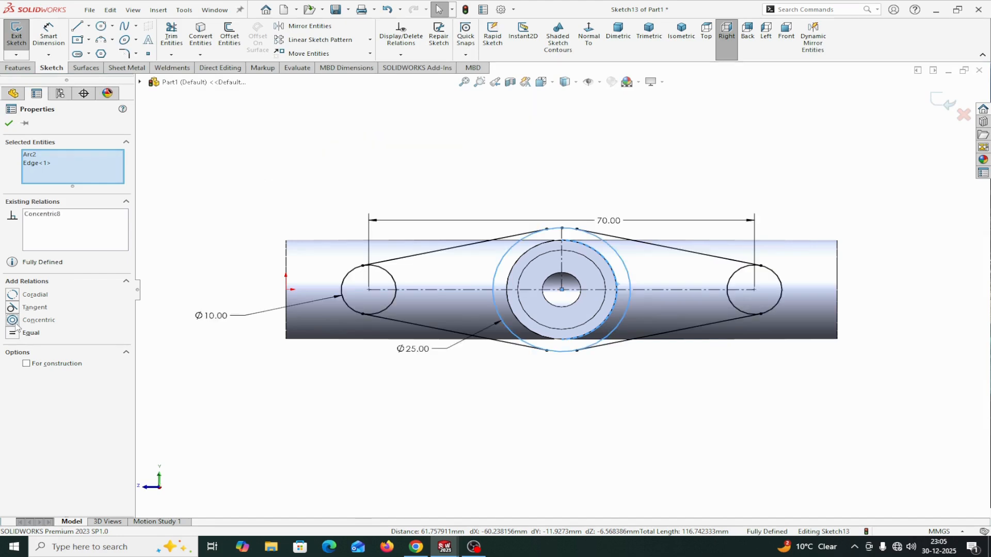
click(9, 124)
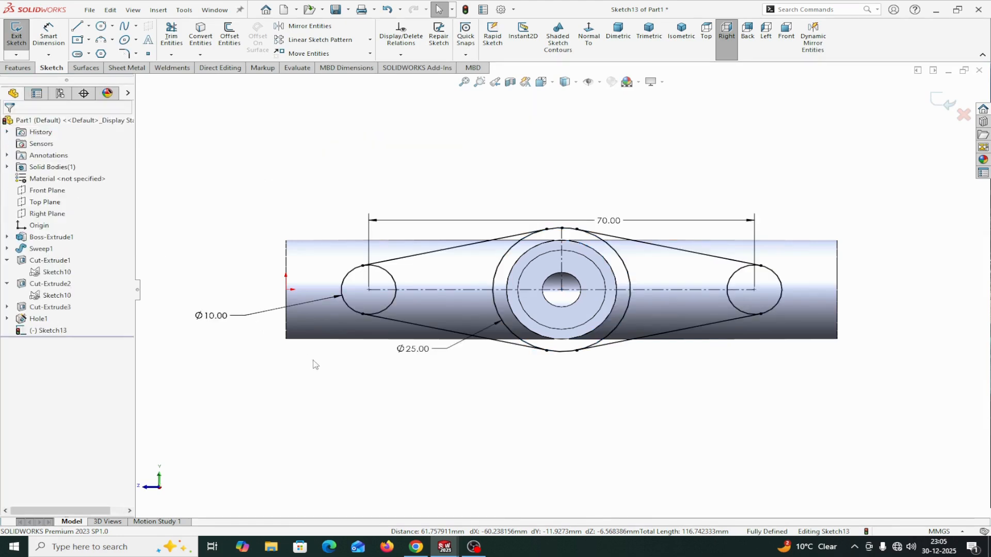
Convert the outer circular edge of the branch pipe's end face into a sketch entity of the flange profile
middle_drag(333, 395, 327, 395)
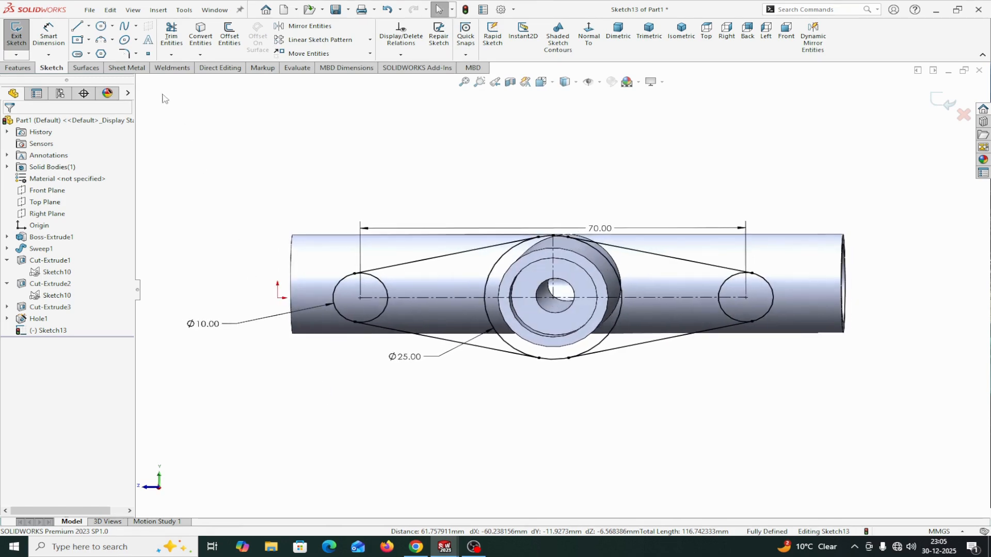
click(17, 68)
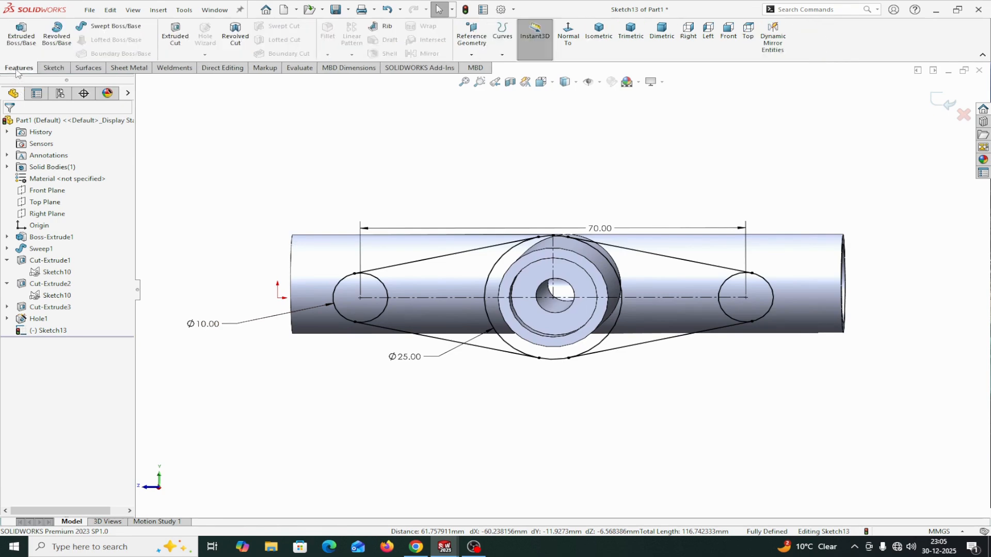
middle_drag(525, 414, 518, 424)
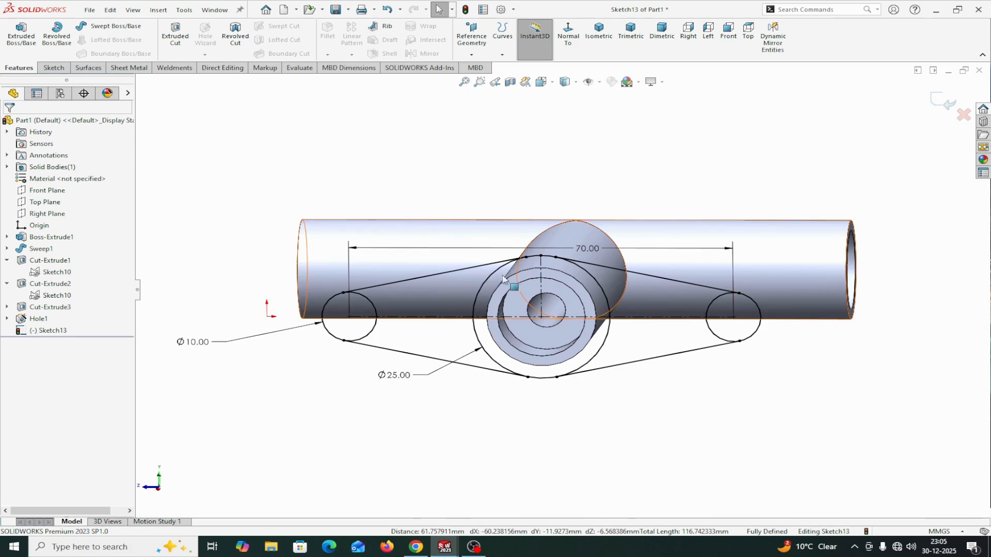
middle_drag(693, 399, 667, 402)
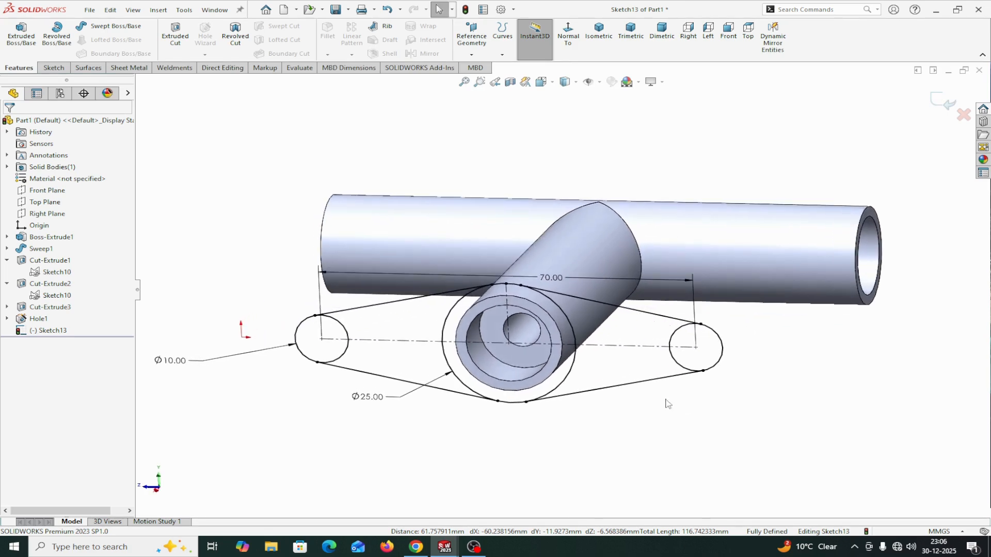
click(550, 316)
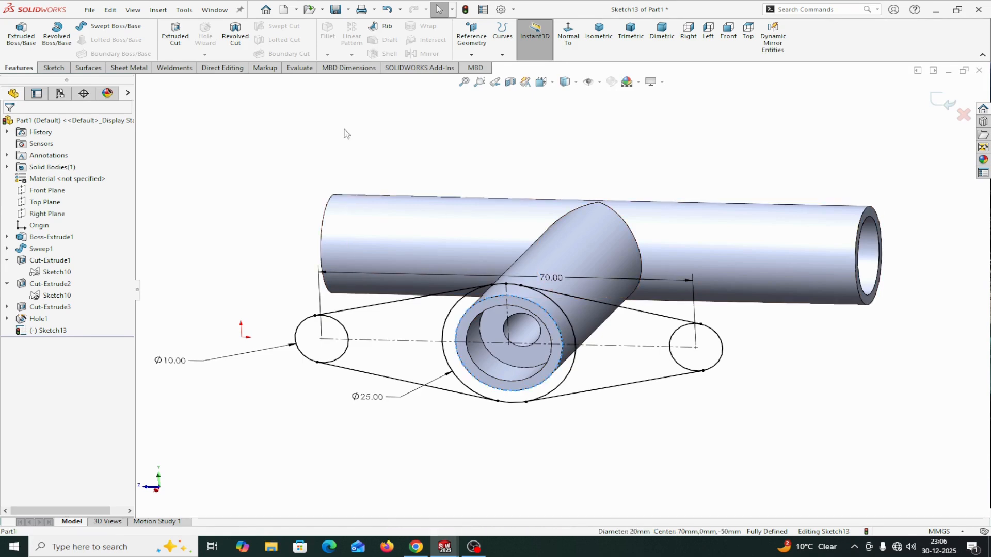
click(56, 69)
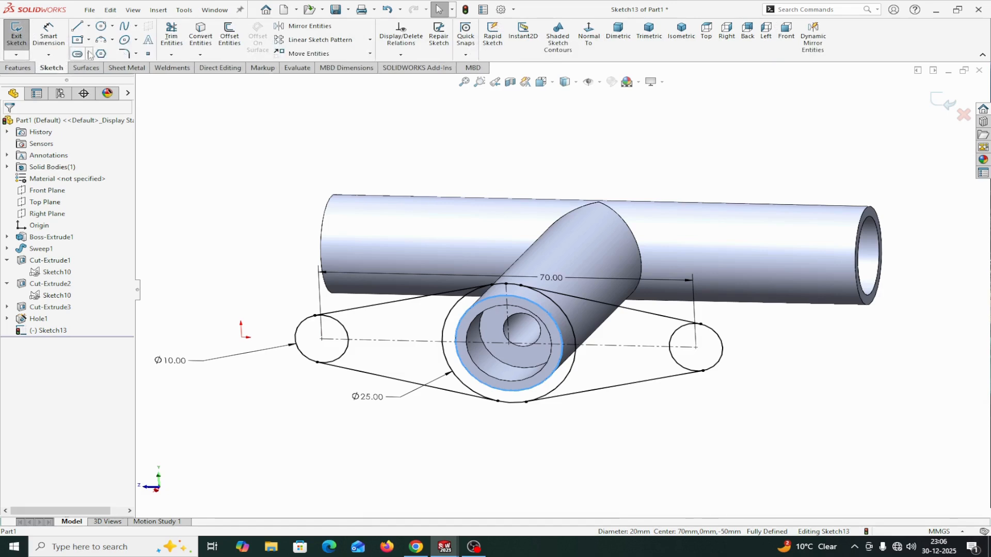
click(205, 39)
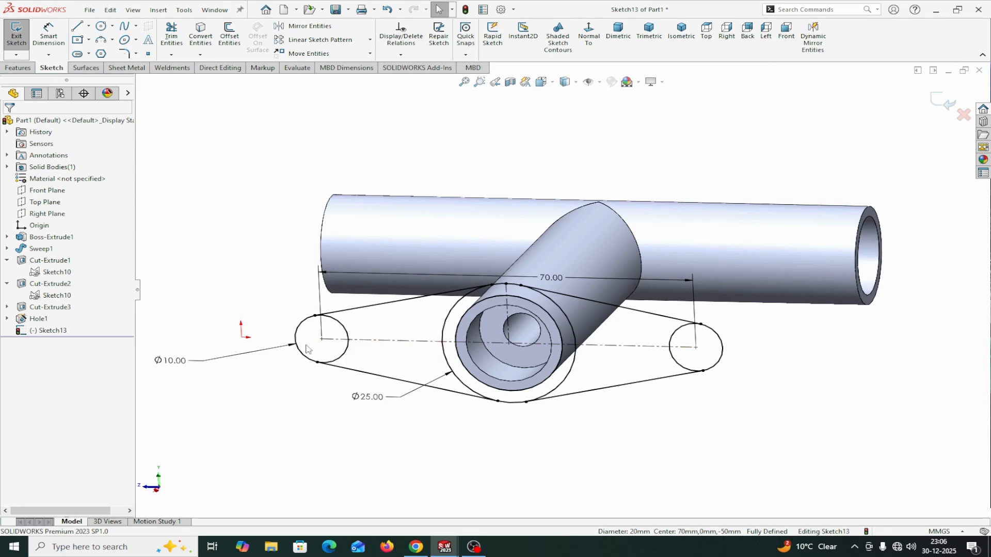
Sketch a hole circle at each end circle's center, about 6 mm in diameter at the left and about 5.1 mm at the right
click(588, 41)
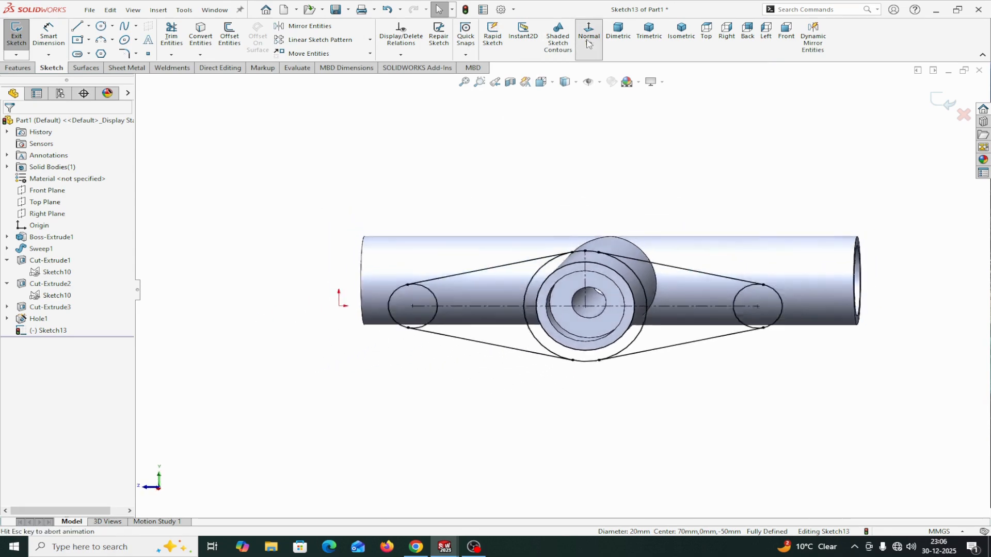
click(102, 27)
click(438, 294)
click(450, 298)
right_click(449, 298)
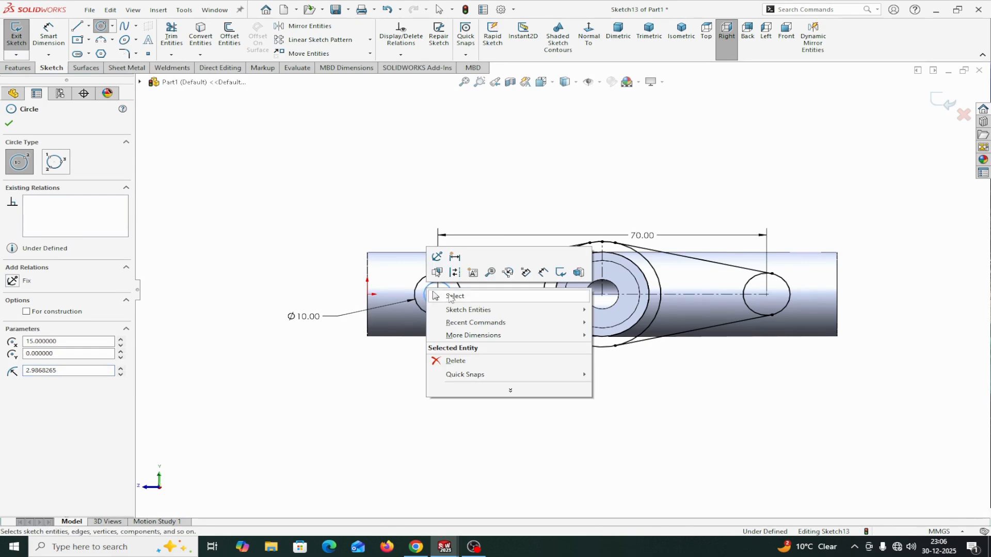
click(454, 296)
click(103, 28)
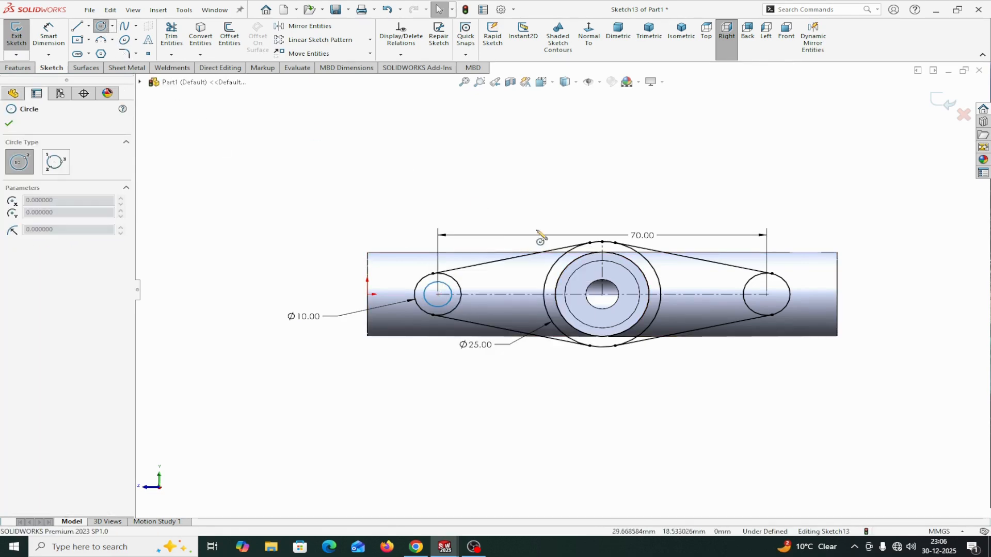
click(766, 294)
click(778, 296)
right_click(777, 293)
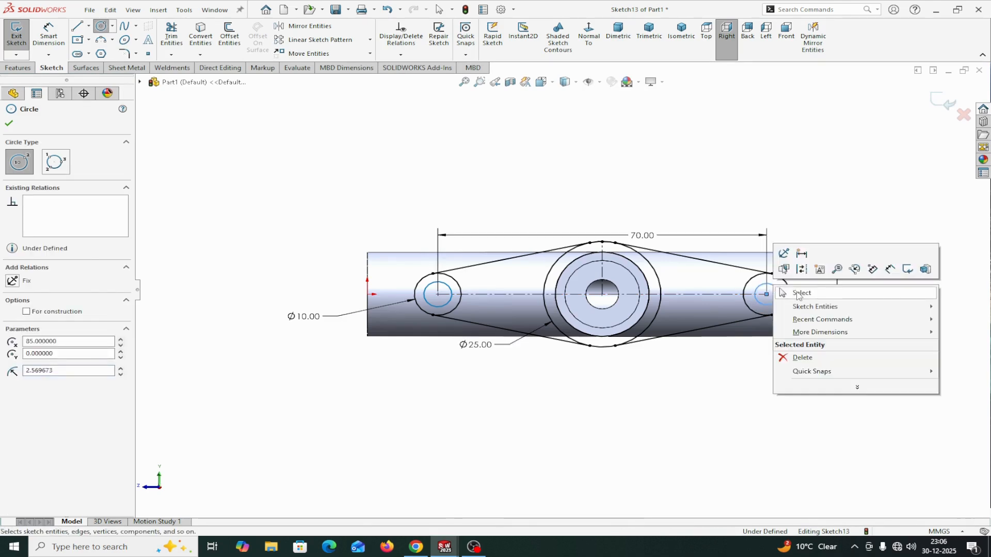
click(798, 293)
Apply an Equal relation to the two small hole circles at the flange ends
click(769, 305)
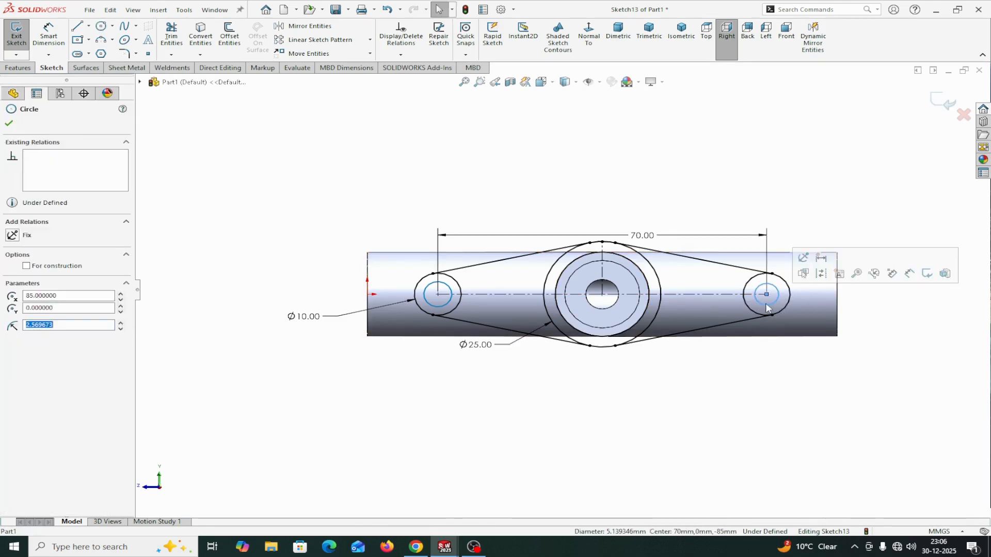
ctrl+click(444, 307)
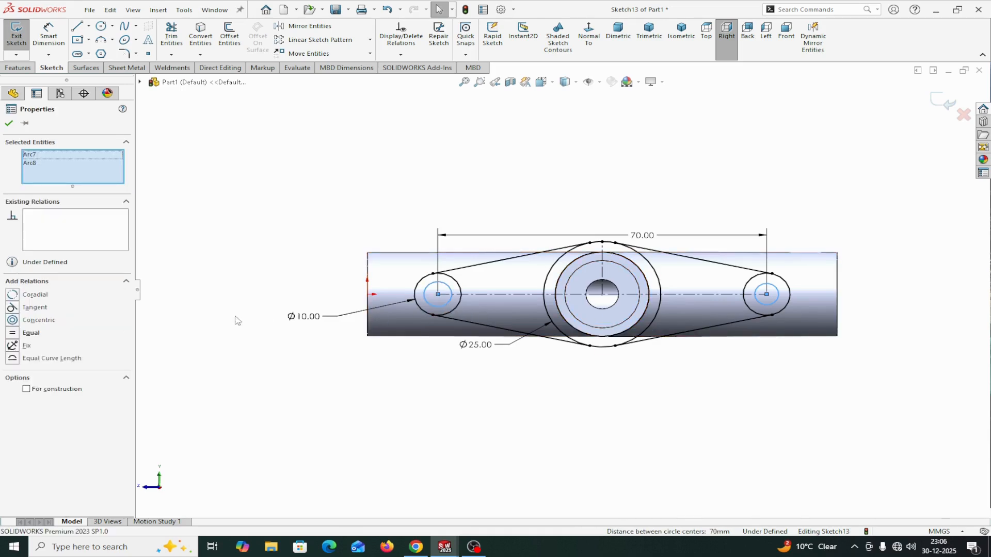
click(18, 333)
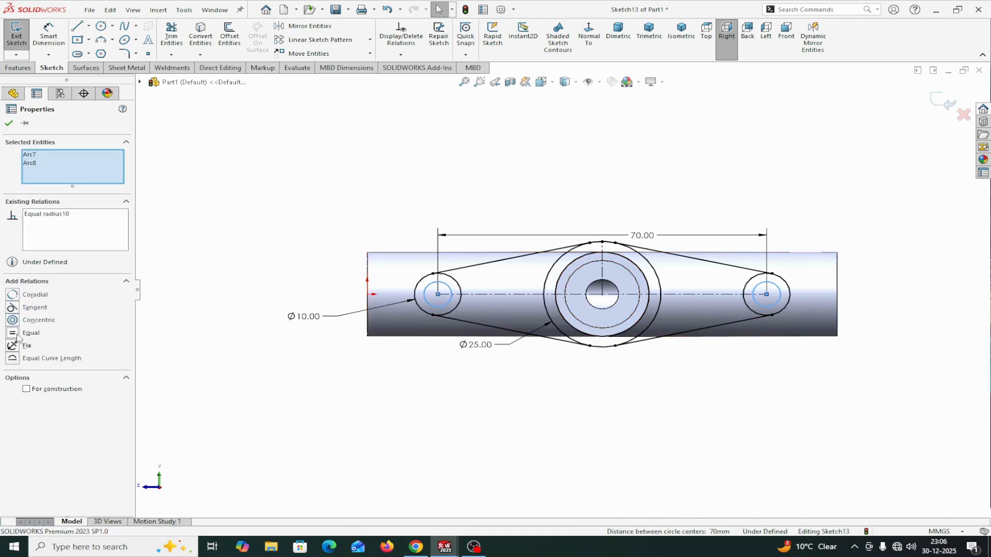
click(9, 123)
Dimension the left hole circle and set its diameter to 5 mm
click(48, 33)
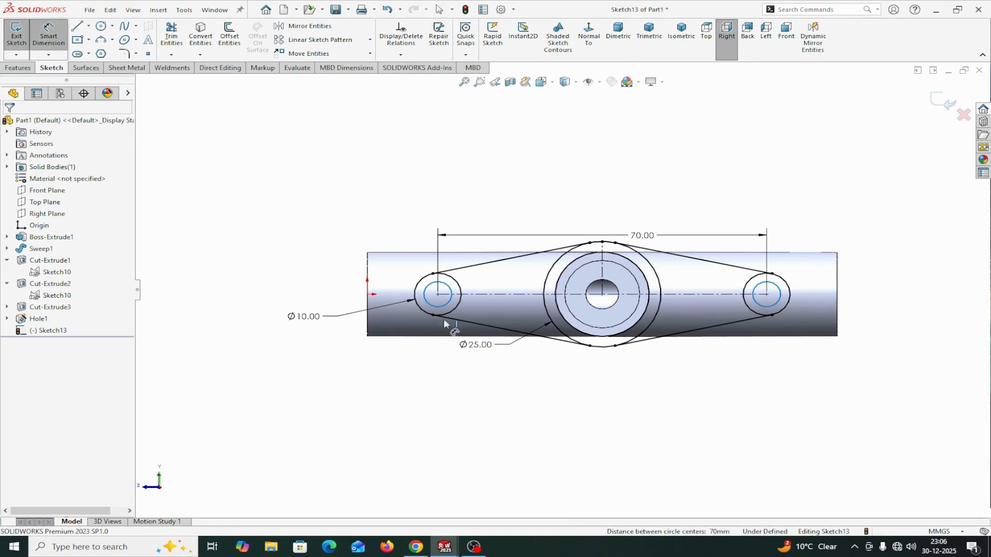
click(434, 309)
click(289, 398)
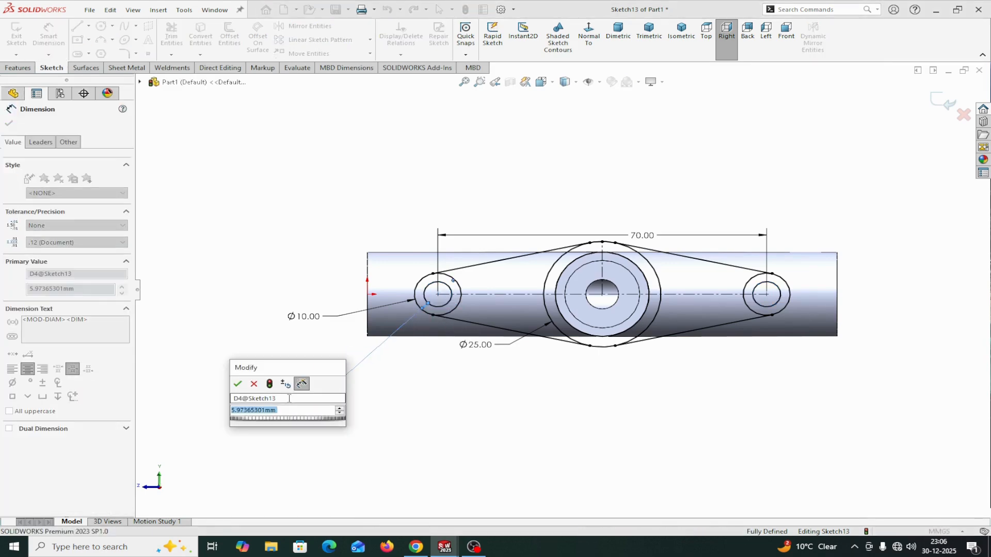
text(5)
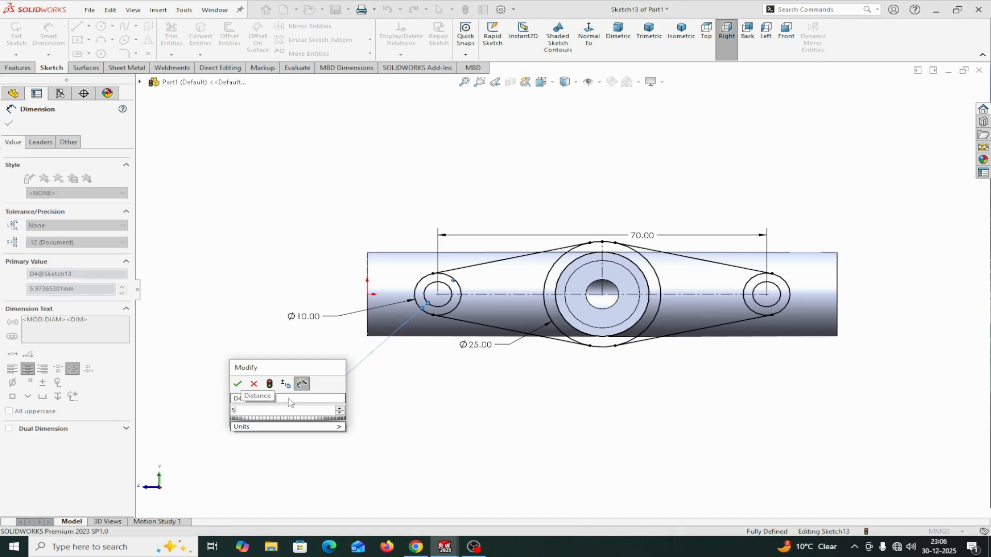
click(237, 384)
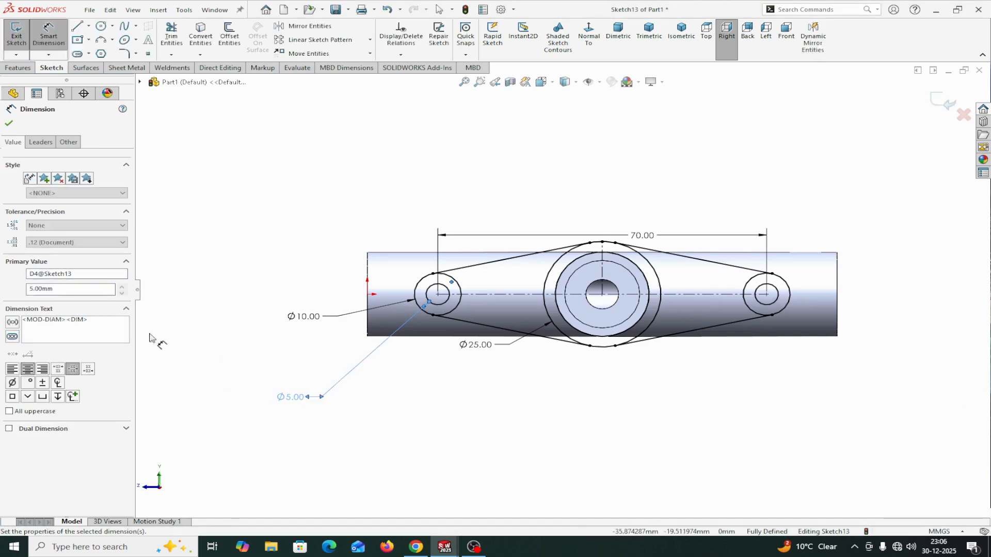
click(9, 125)
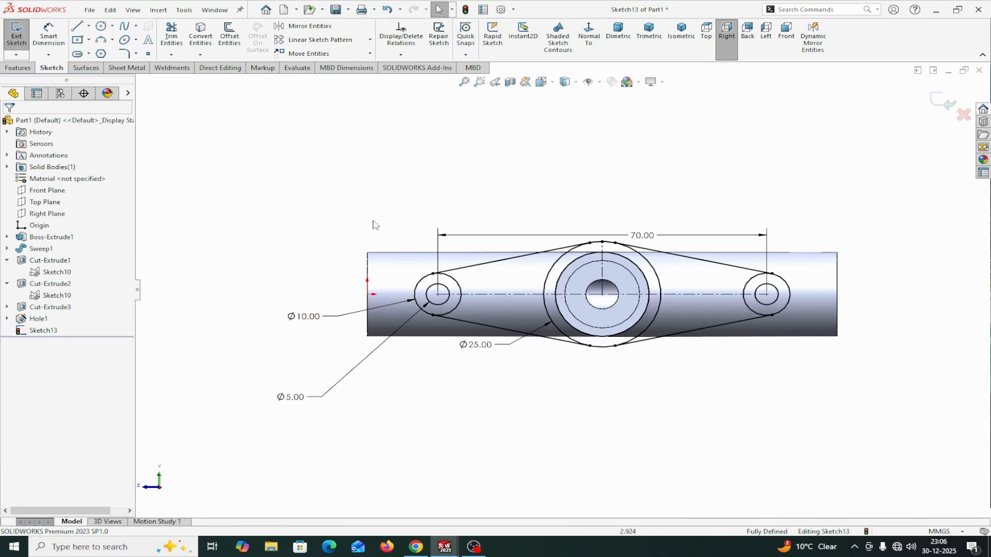
Power trim the side arcs of the 25 mm middle circle that lie inside the flange's tangent lines
click(171, 34)
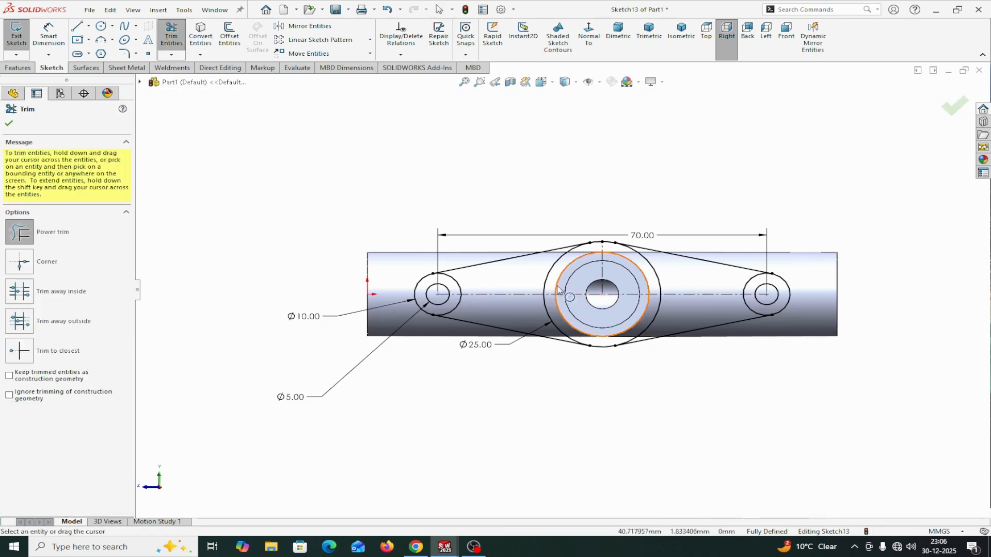
drag(553, 274, 555, 273)
drag(535, 309, 551, 306)
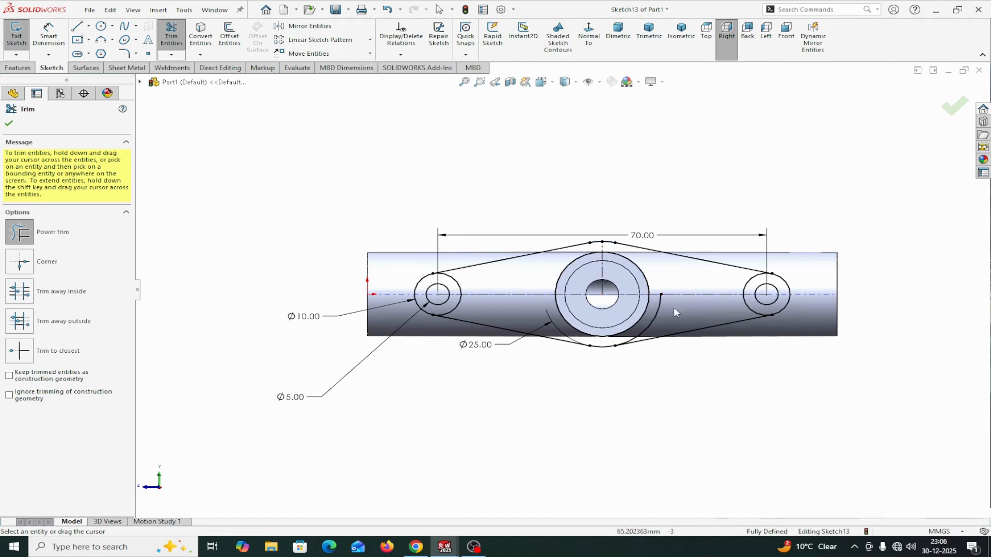
drag(665, 308, 658, 311)
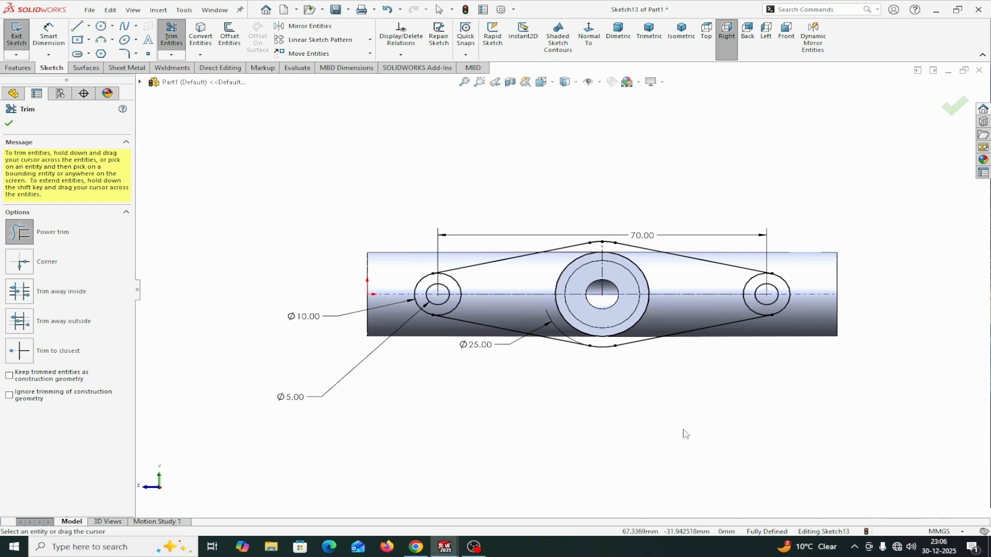
click(11, 124)
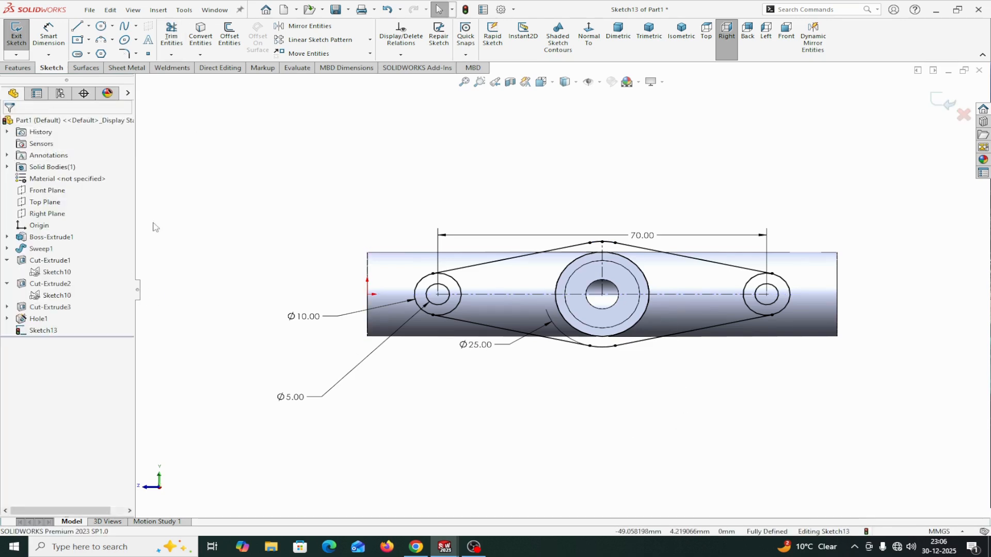
Start a boss extrusion of the flange sketch with both hole-pierced end rings and the middle flange region as the selected contours
click(20, 69)
click(21, 34)
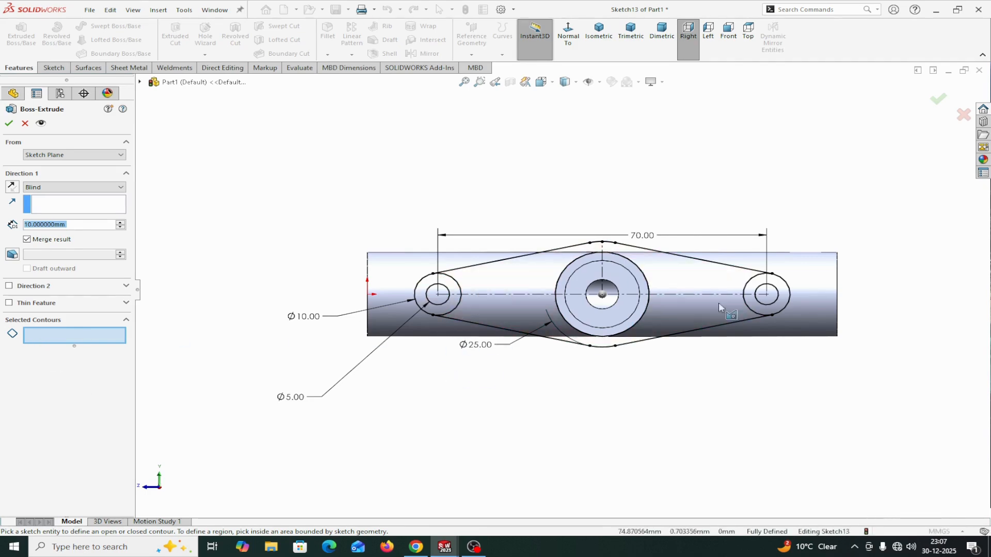
click(64, 342)
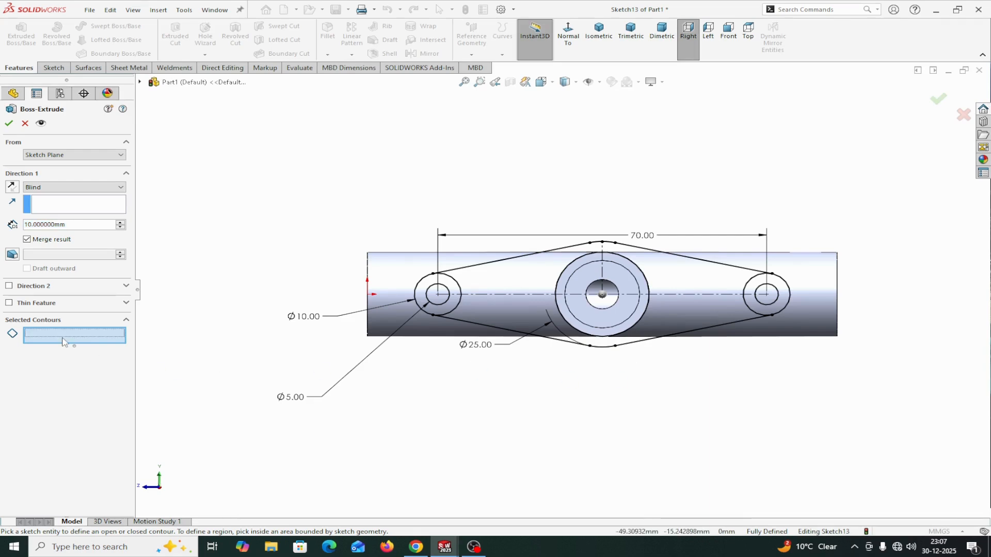
click(448, 286)
click(499, 280)
click(498, 280)
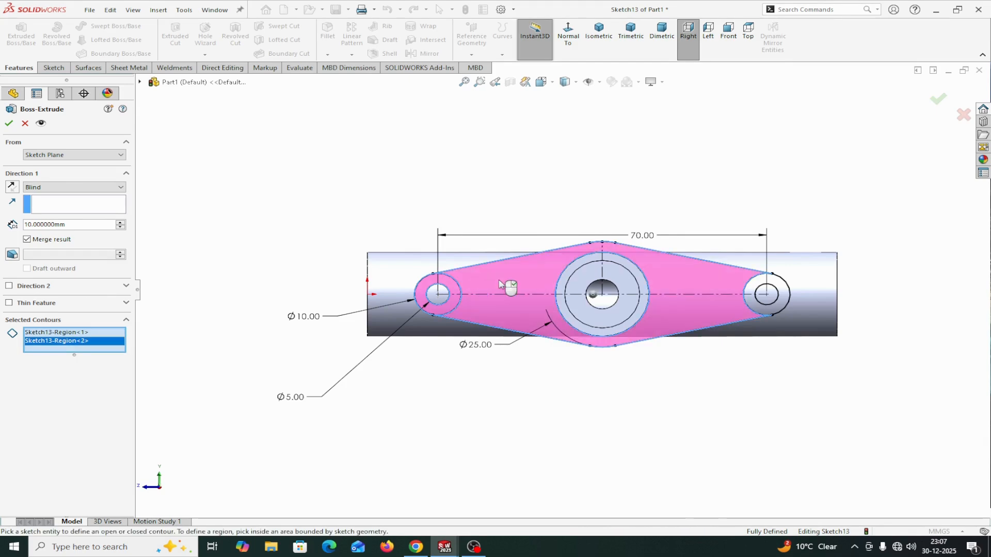
click(750, 292)
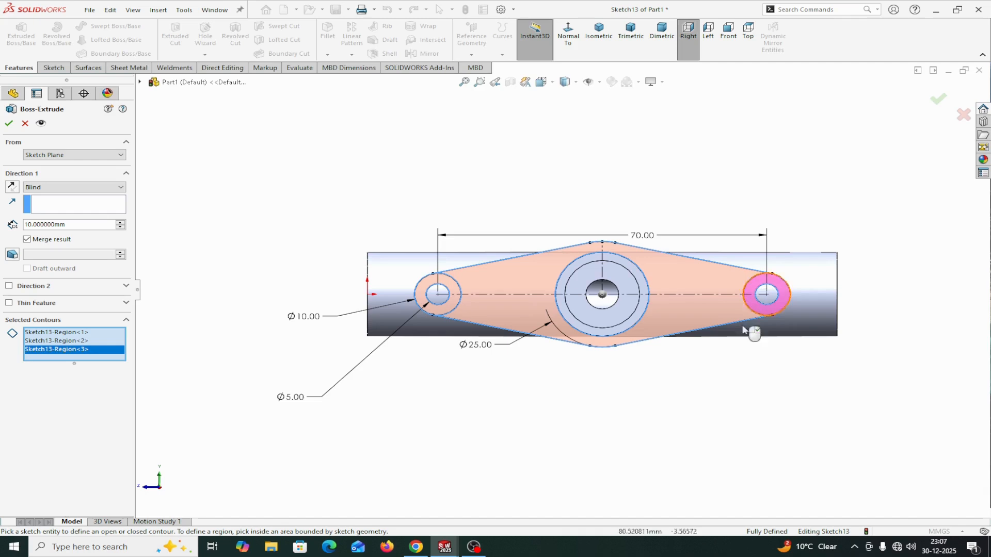
Extrude the flange contours to a blind depth of 5 mm, reversed back toward the main pipe
middle_drag(728, 376, 754, 389)
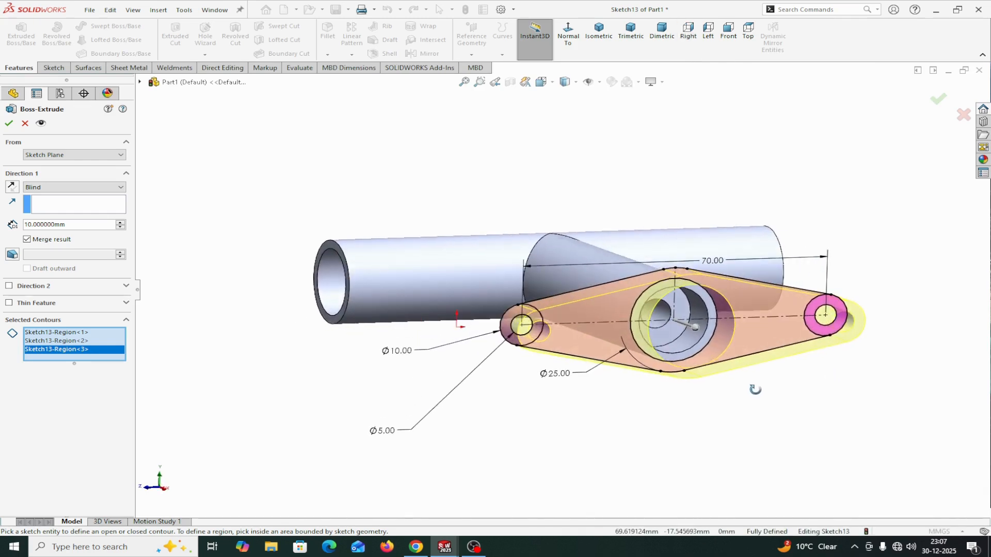
middle_drag(578, 432, 660, 434)
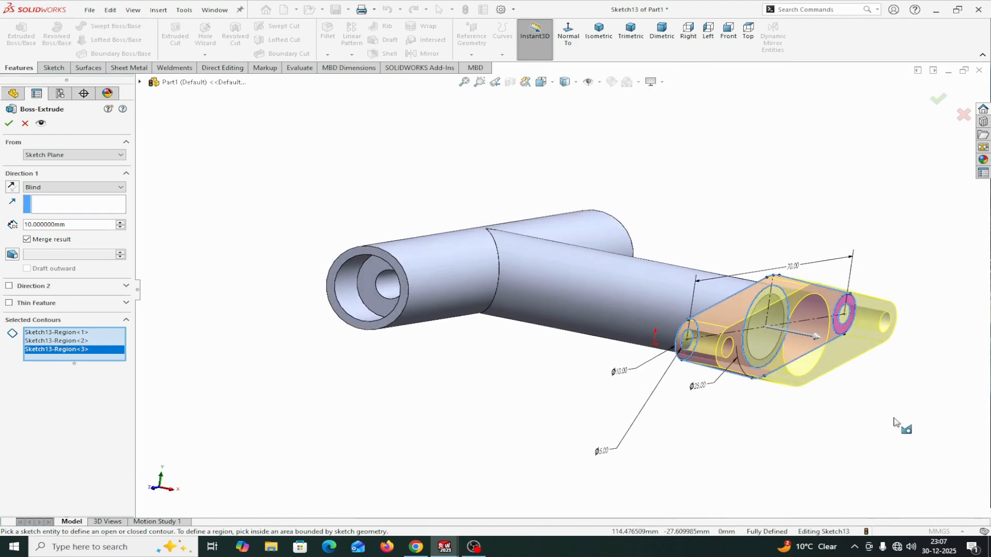
click(17, 189)
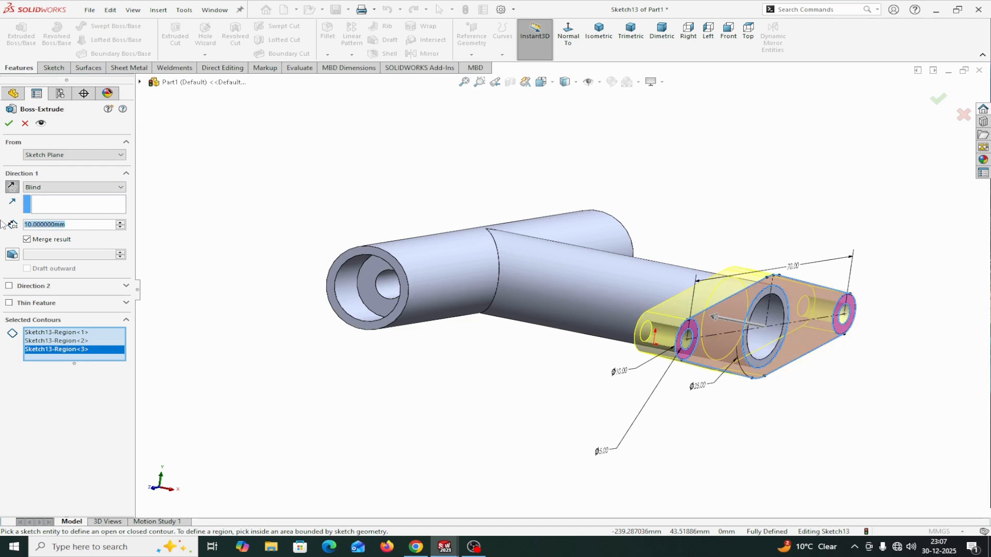
text(5)
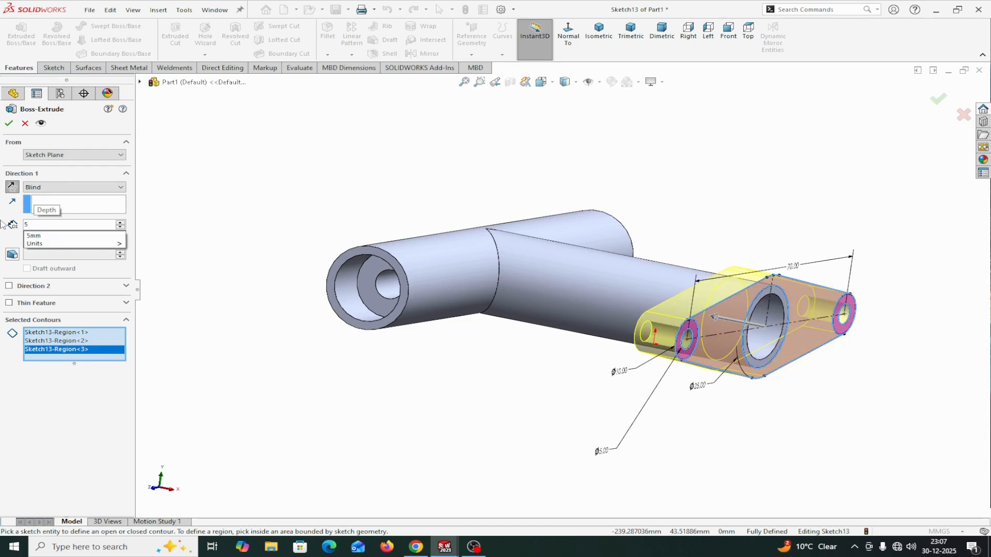
key(Return)
click(8, 123)
middle_drag(468, 379, 490, 389)
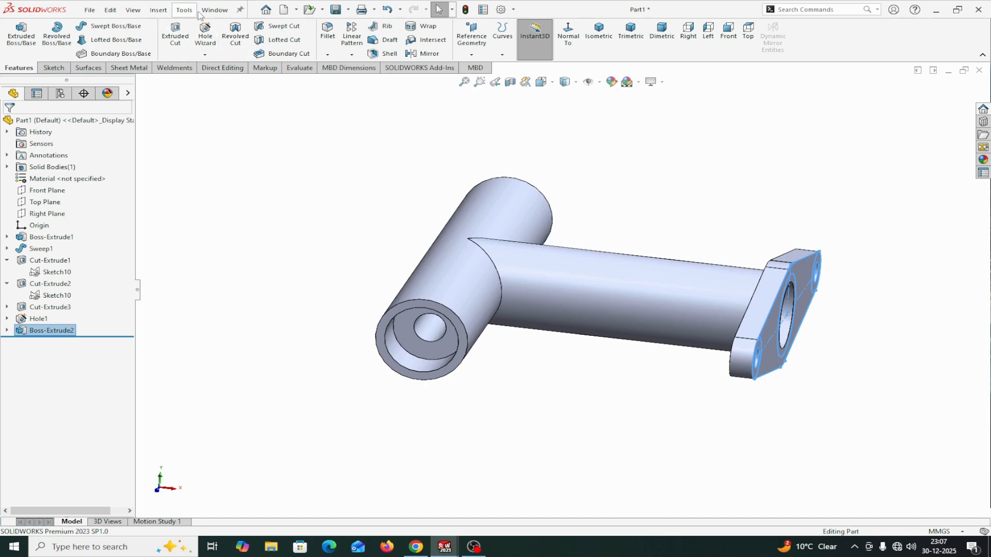
Check the exercise drawing's upper view for the base plate's thickness and height relative to the pipe, and return to the part
click(214, 10)
click(233, 122)
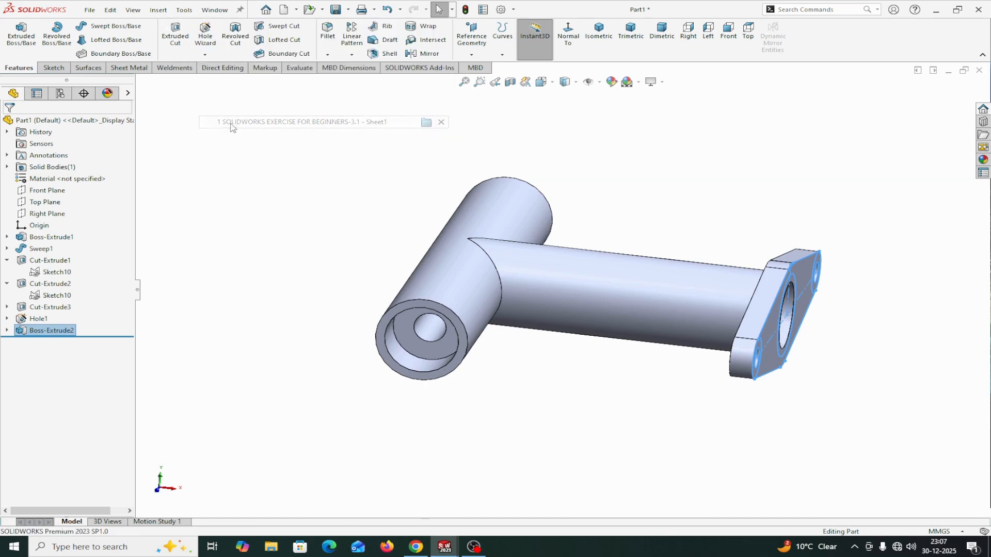
scroll(316, 298, up, 4)
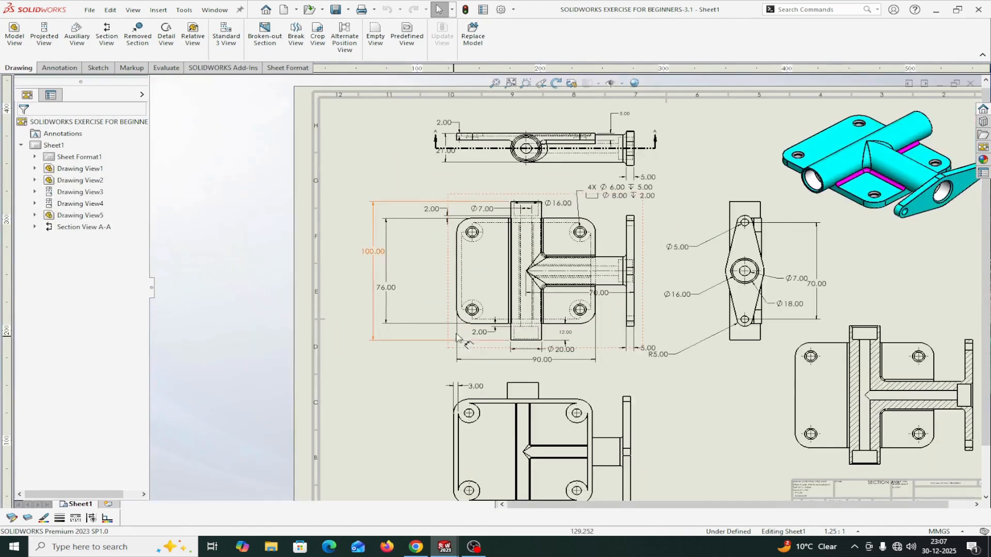
scroll(509, 152, down, 2)
scroll(508, 155, down, 2)
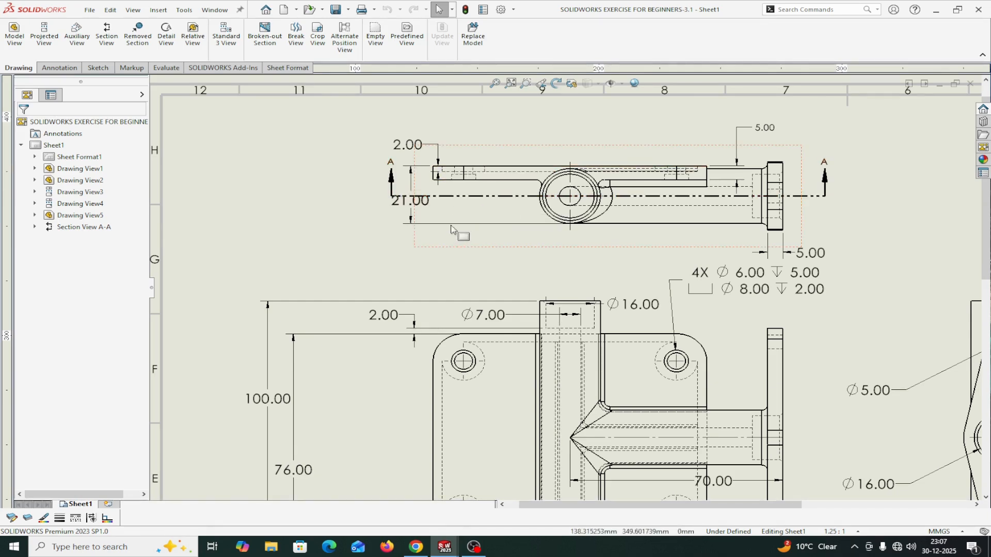
scroll(623, 221, down, 3)
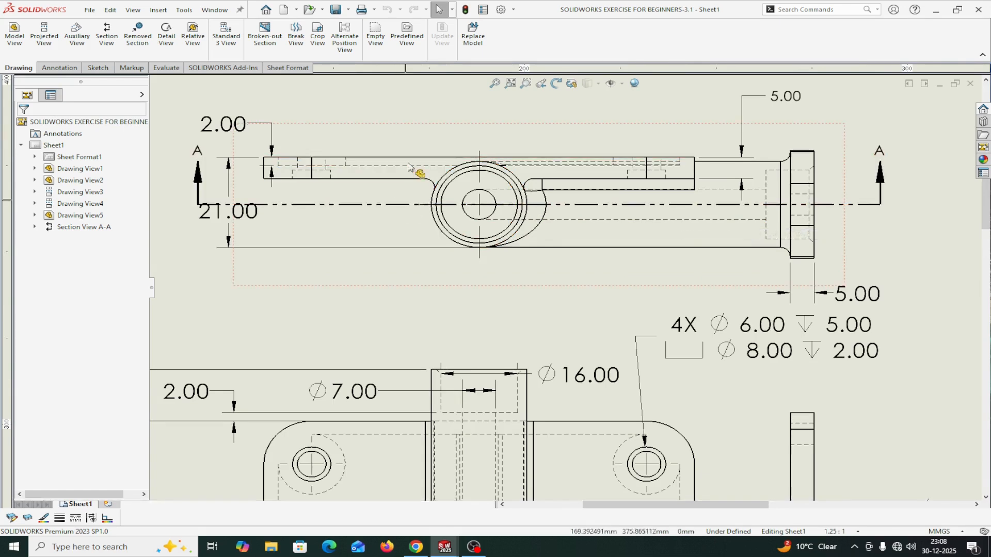
click(231, 13)
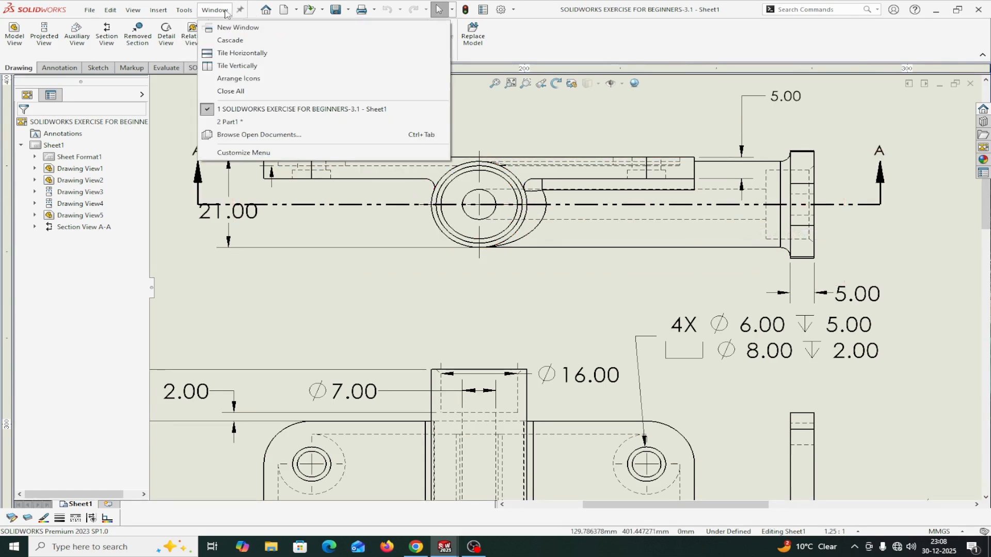
click(233, 123)
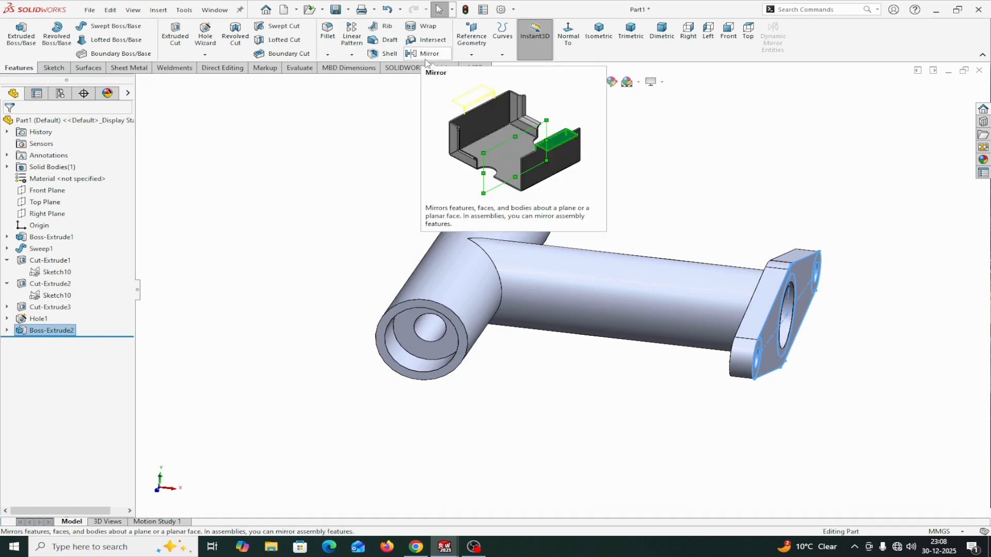
Create a reference plane offset 11 mm from the Top Plane, flipped to lie below the pipes
click(471, 55)
click(483, 70)
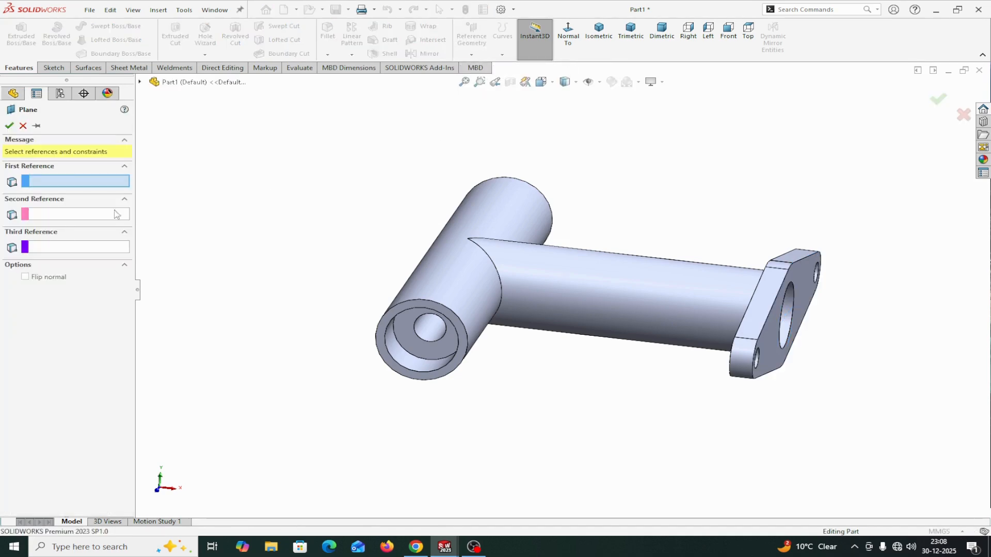
click(139, 81)
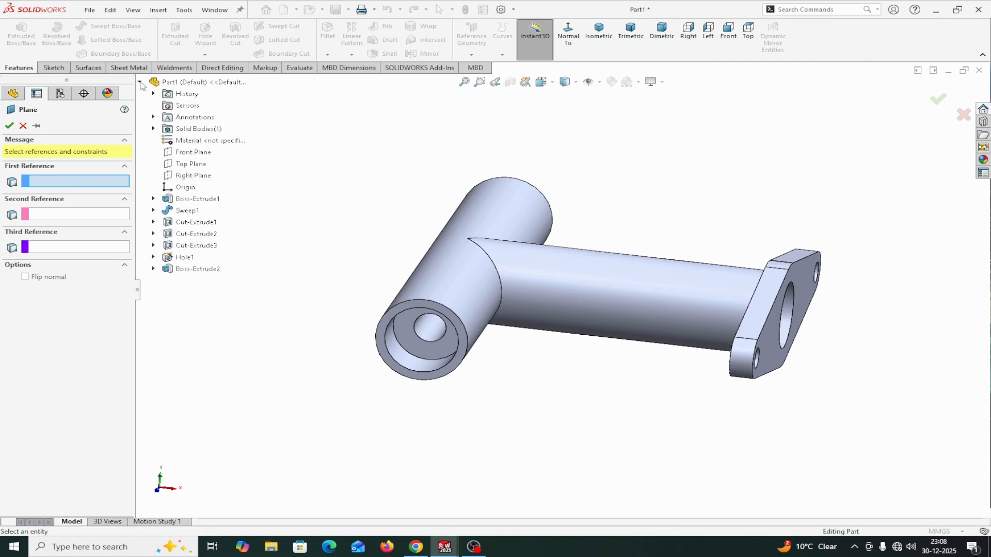
click(188, 163)
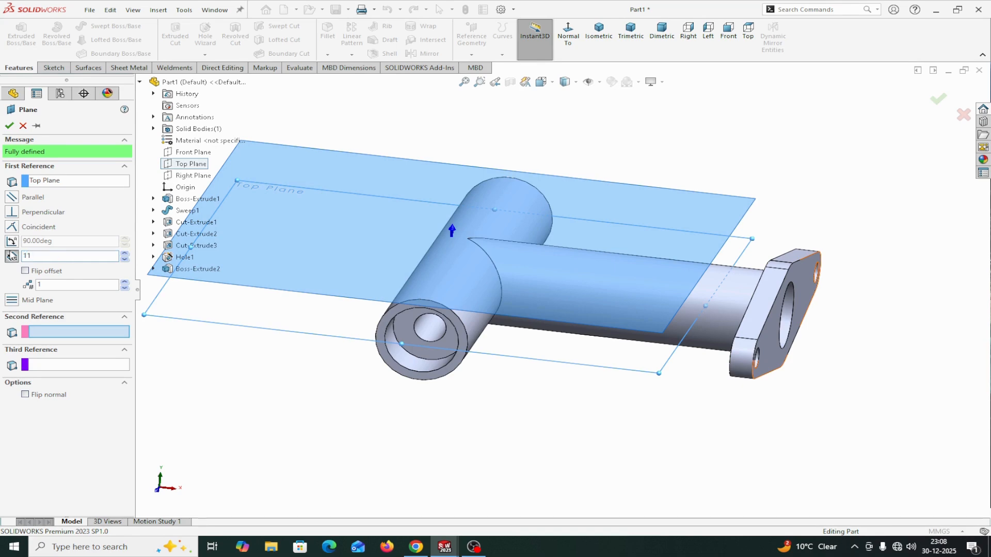
click(24, 271)
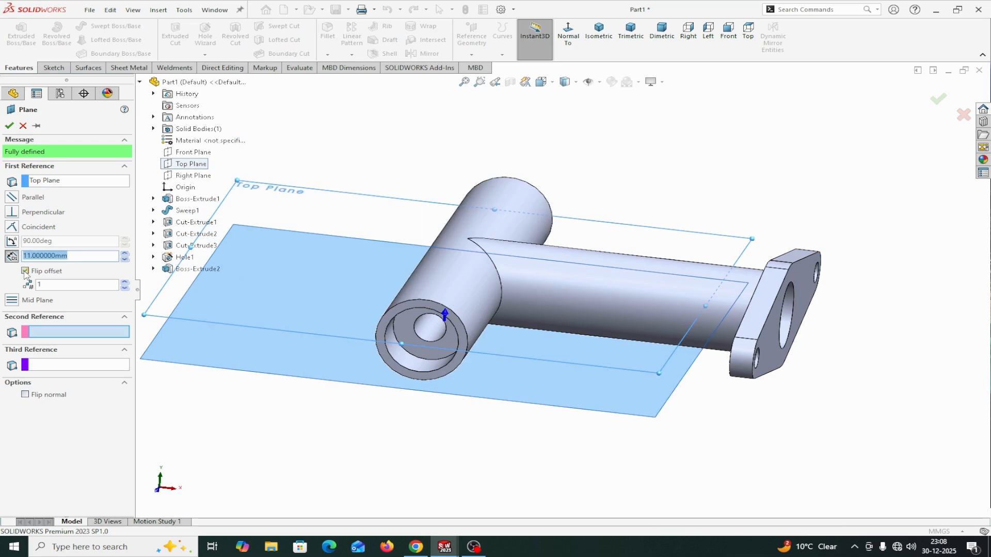
click(11, 126)
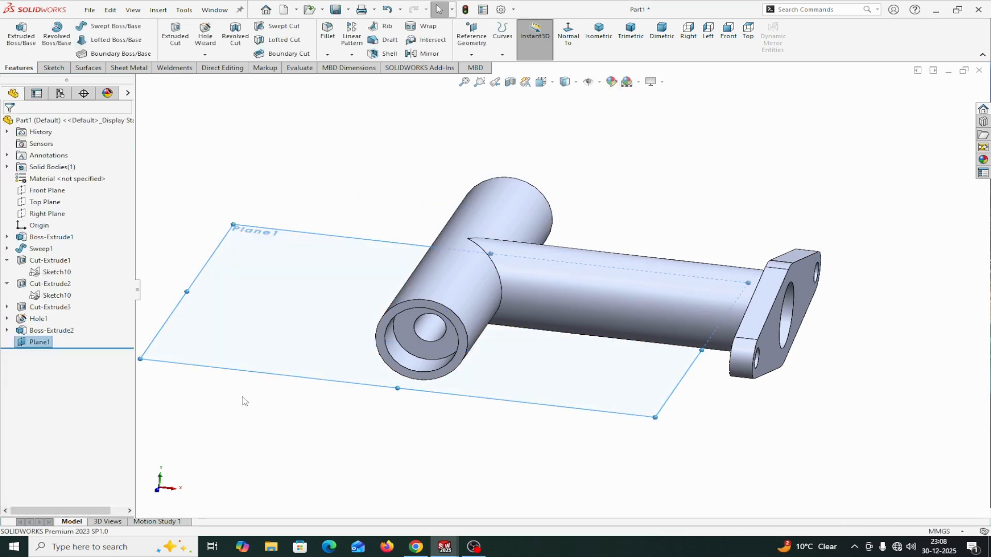
middle_drag(269, 416, 278, 374)
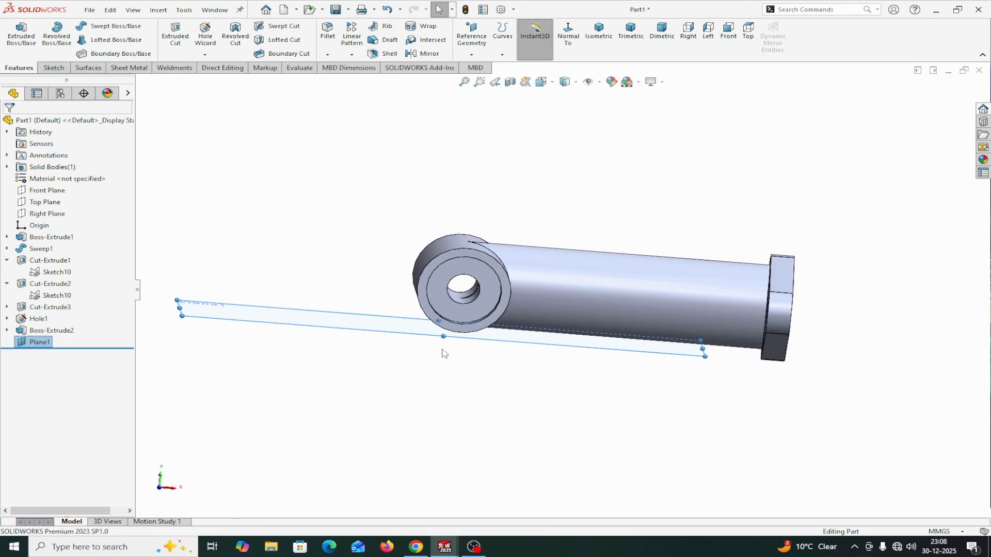
Sketch on the new offset plane a vertical construction line from the origin along the main pipe's axis to its far end
click(37, 342)
click(27, 329)
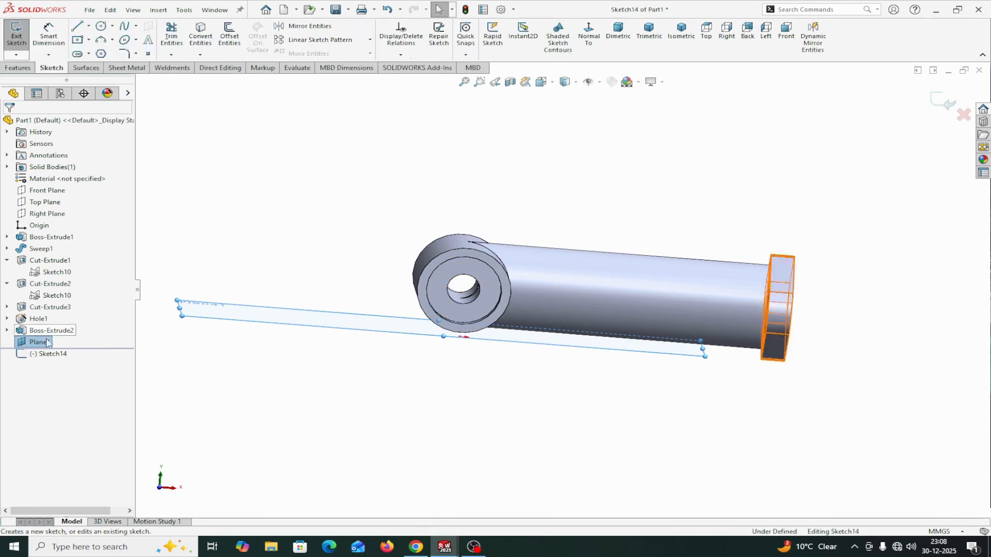
click(593, 41)
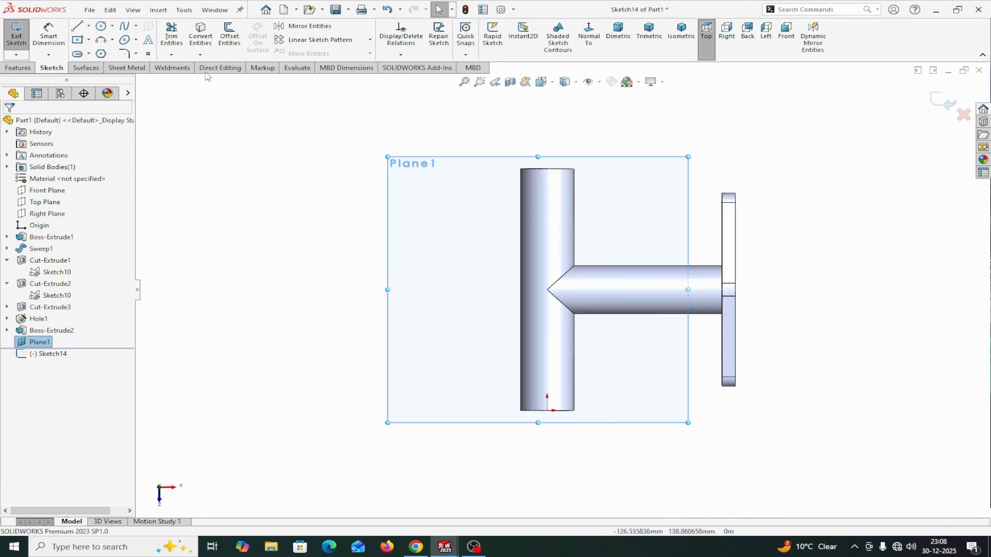
click(90, 26)
click(96, 46)
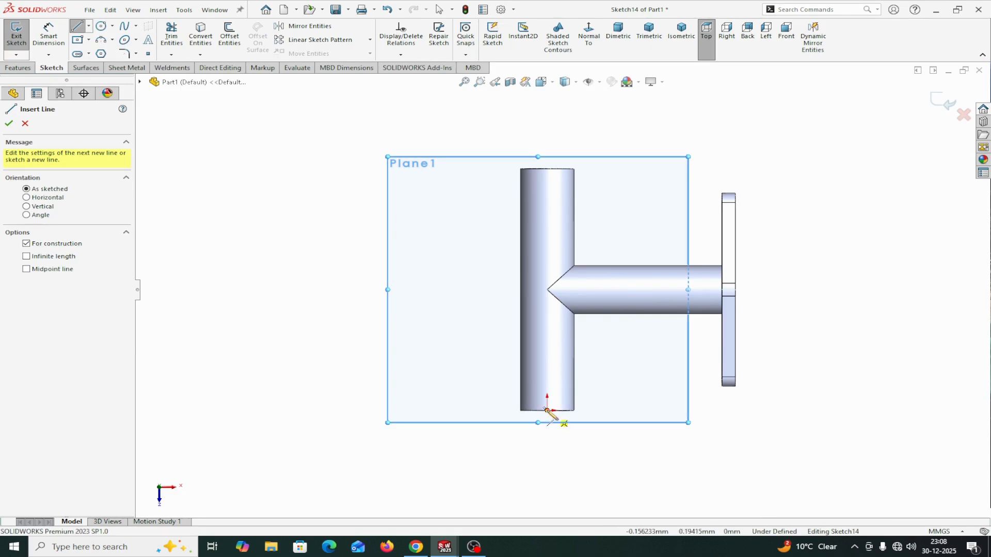
click(547, 410)
click(547, 168)
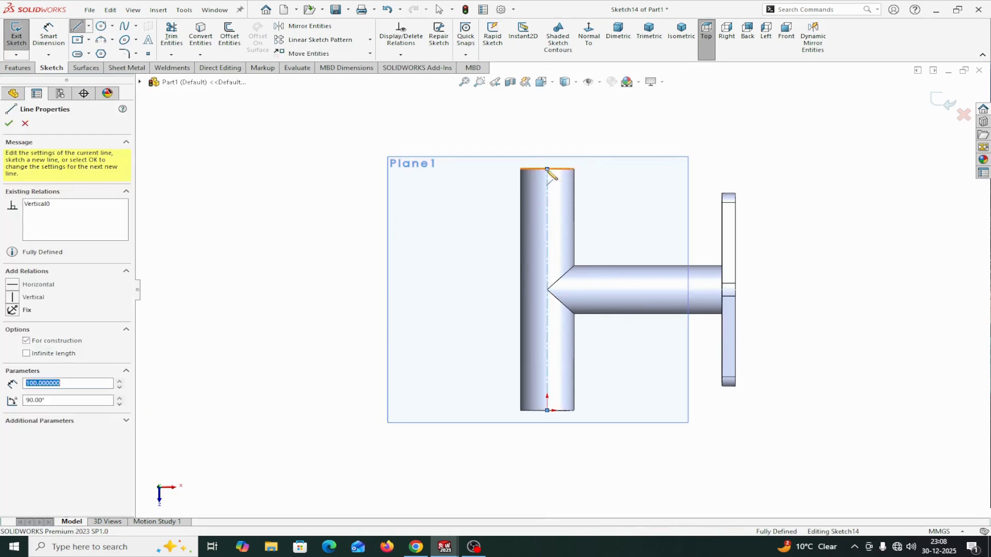
right_click(549, 170)
click(591, 181)
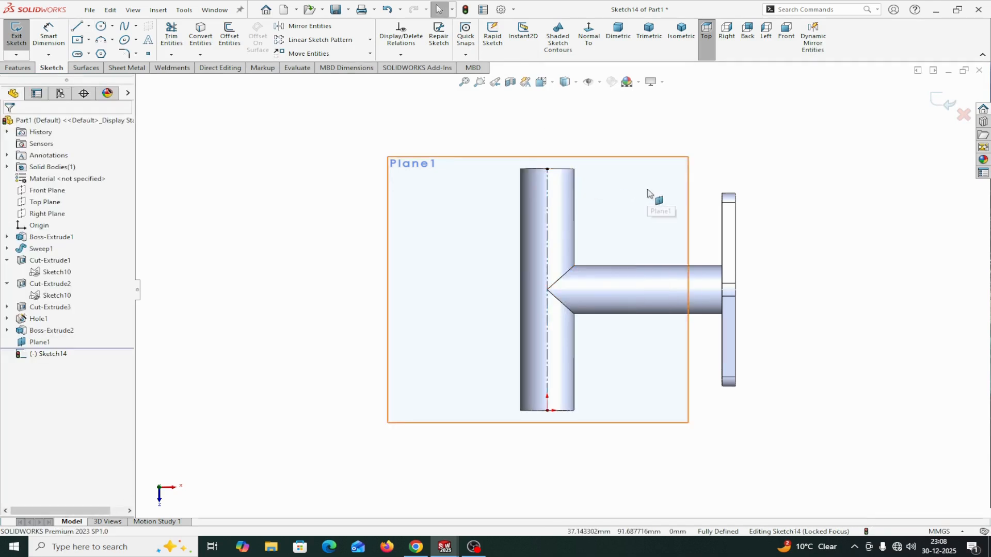
Sketch a center rectangle about 76 mm wide and 50 mm high, centered on the construction line
click(77, 40)
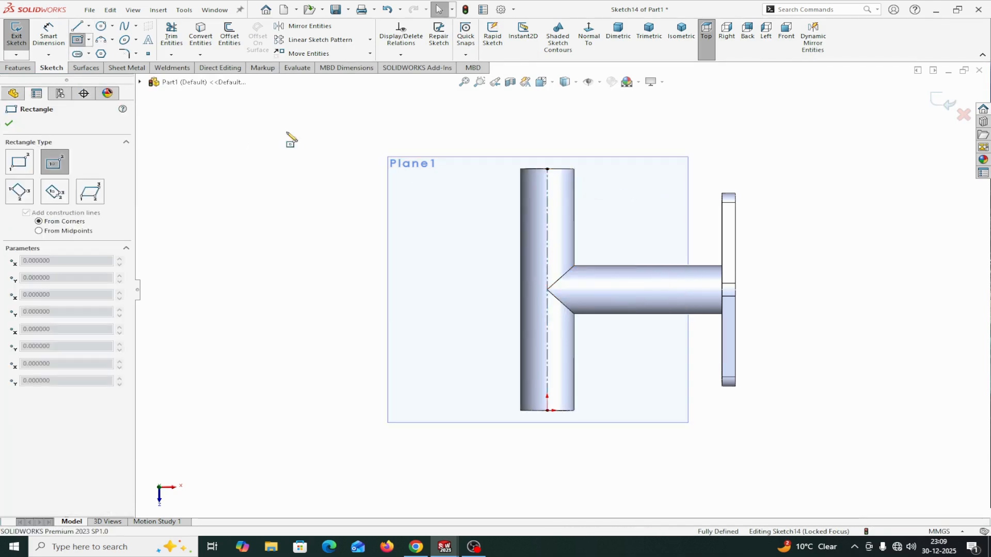
click(547, 317)
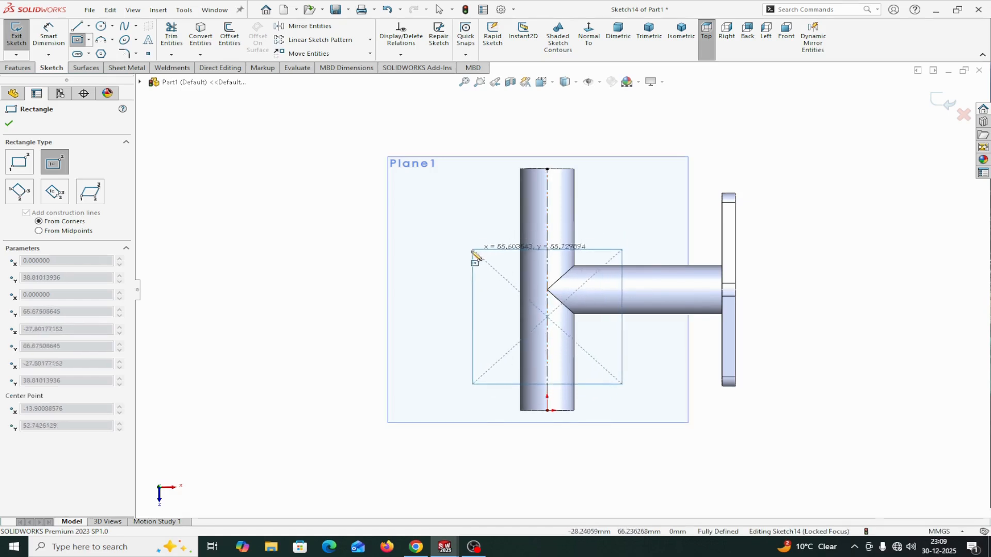
click(446, 257)
right_click(446, 257)
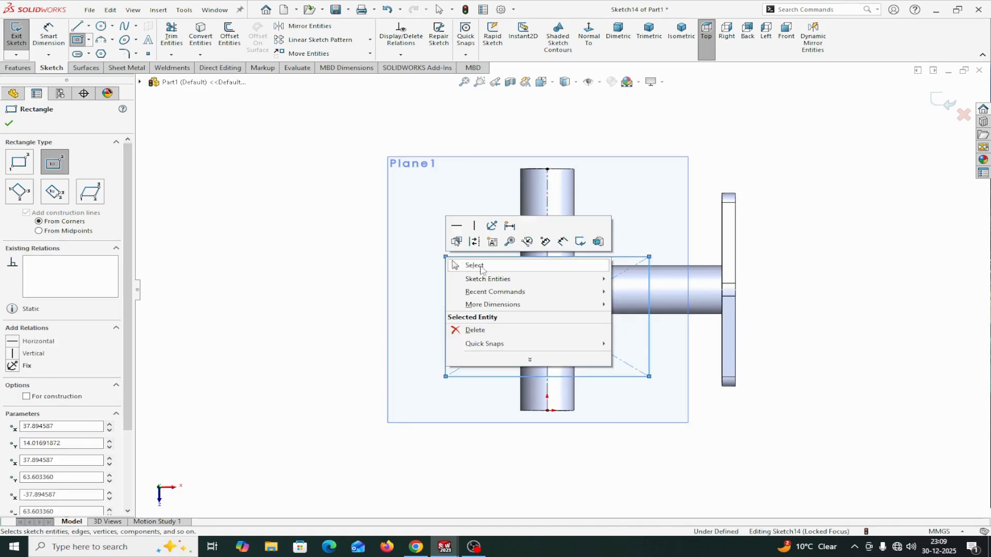
click(467, 263)
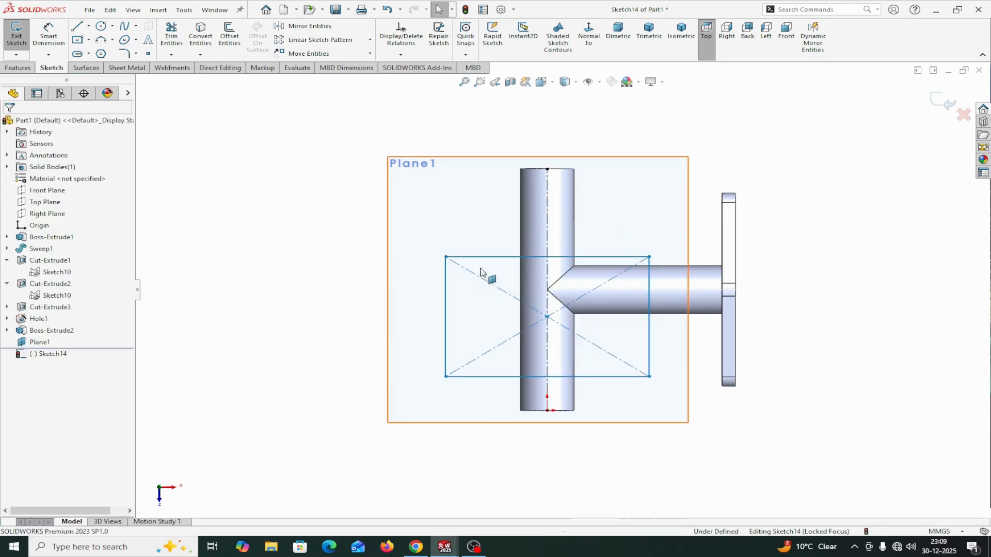
Dimension the rectangle's lower edge 12 mm from the main pipe's lower end
click(49, 34)
click(533, 415)
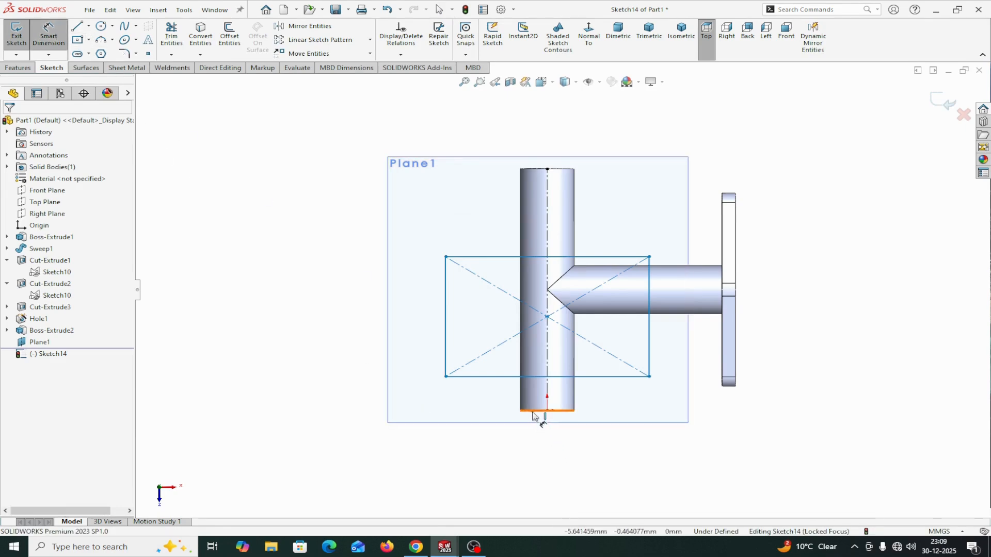
click(499, 380)
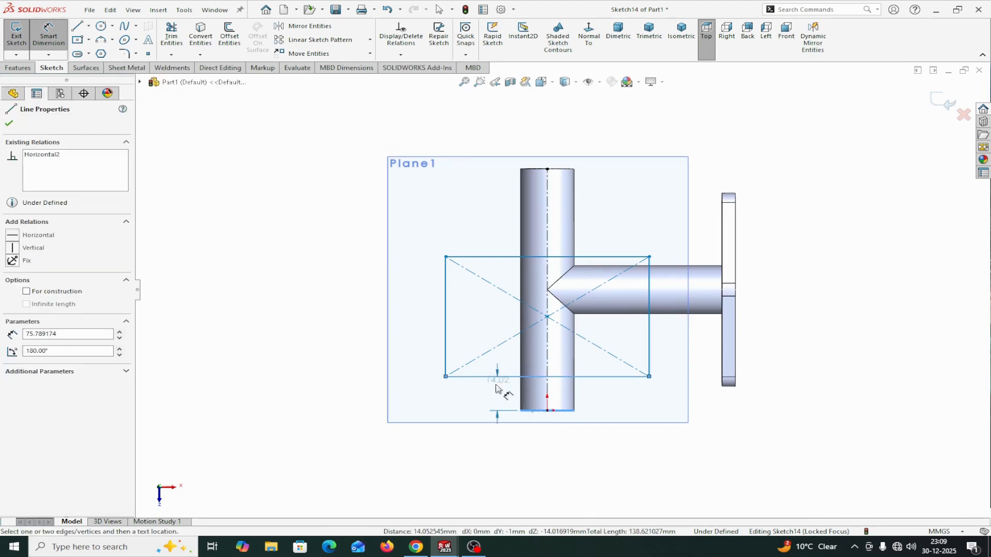
click(494, 396)
text(12)
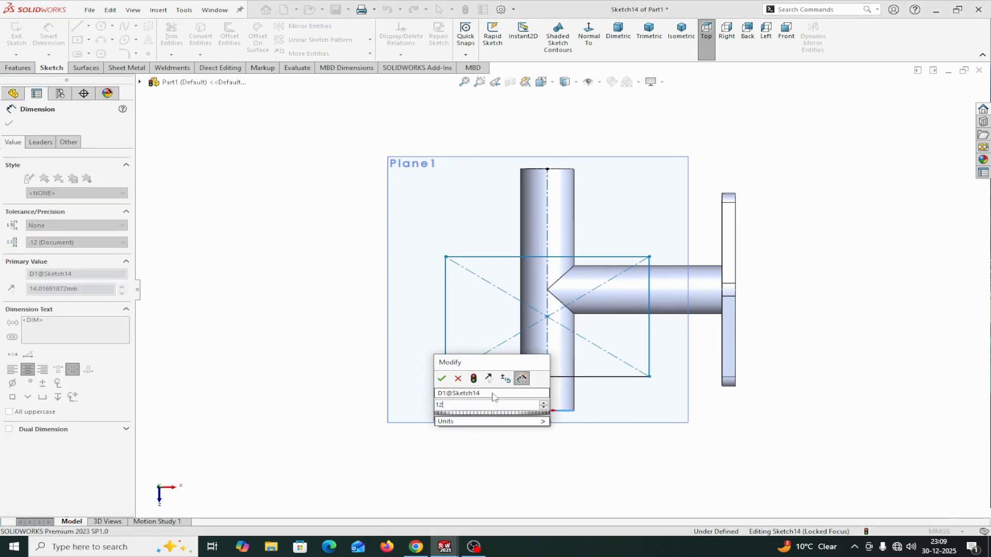
click(442, 378)
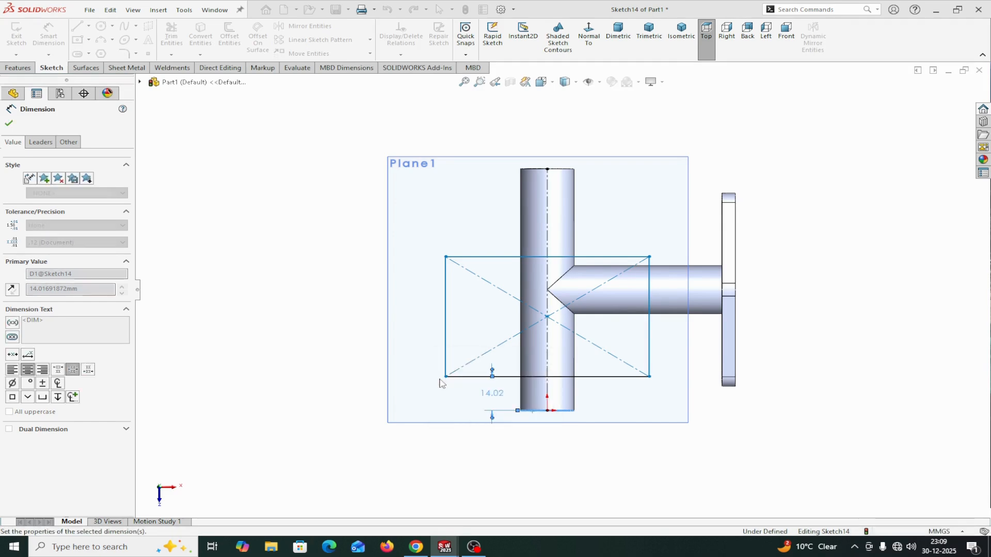
Dimension the rectangle's upper edge 12 mm from the main pipe's upper end
click(537, 170)
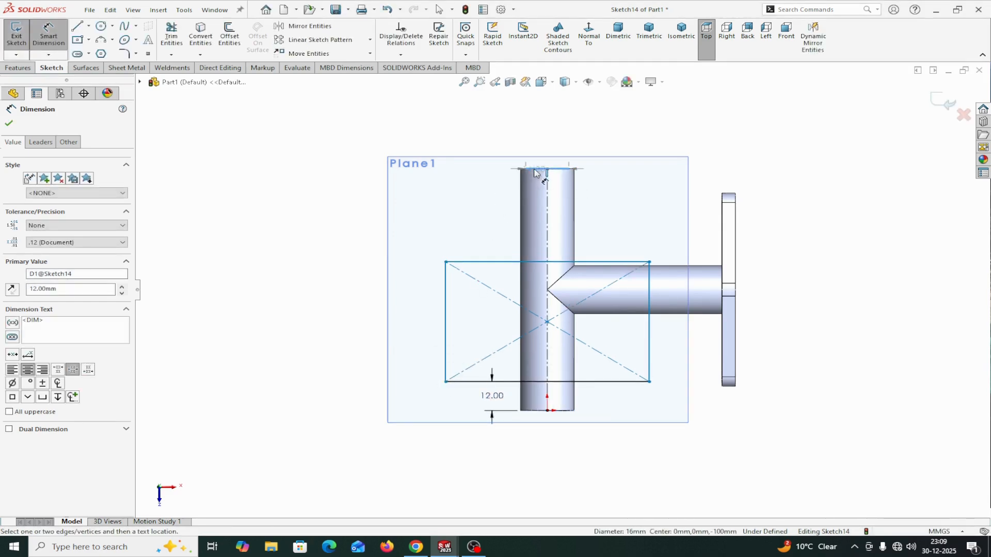
click(531, 262)
click(486, 238)
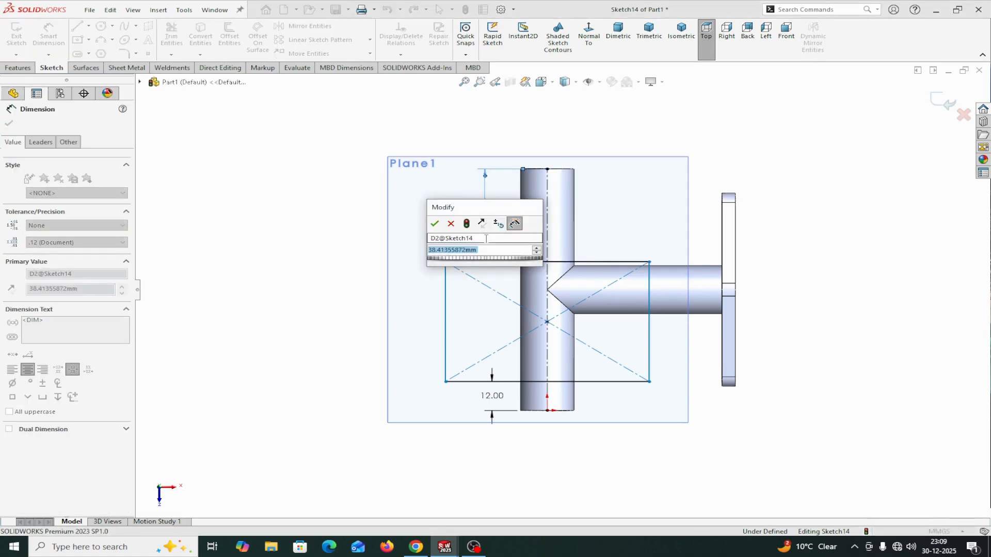
text(12)
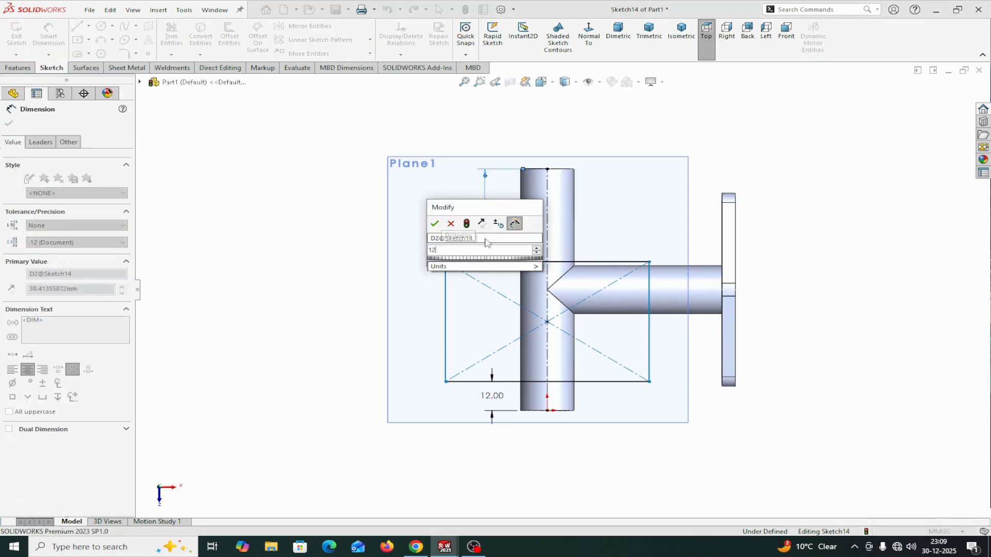
click(435, 224)
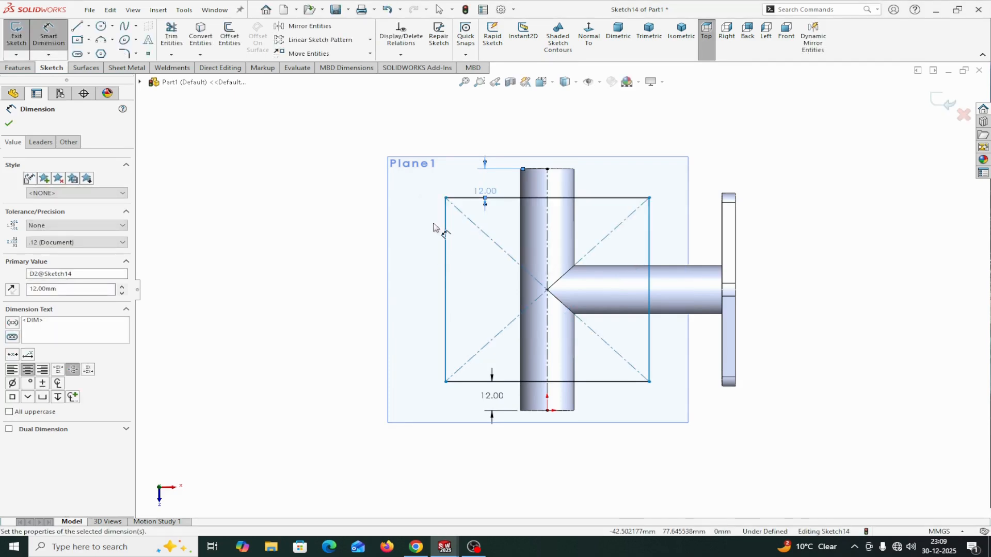
Dimension the rectangle's width as 90 mm
click(596, 387)
click(580, 453)
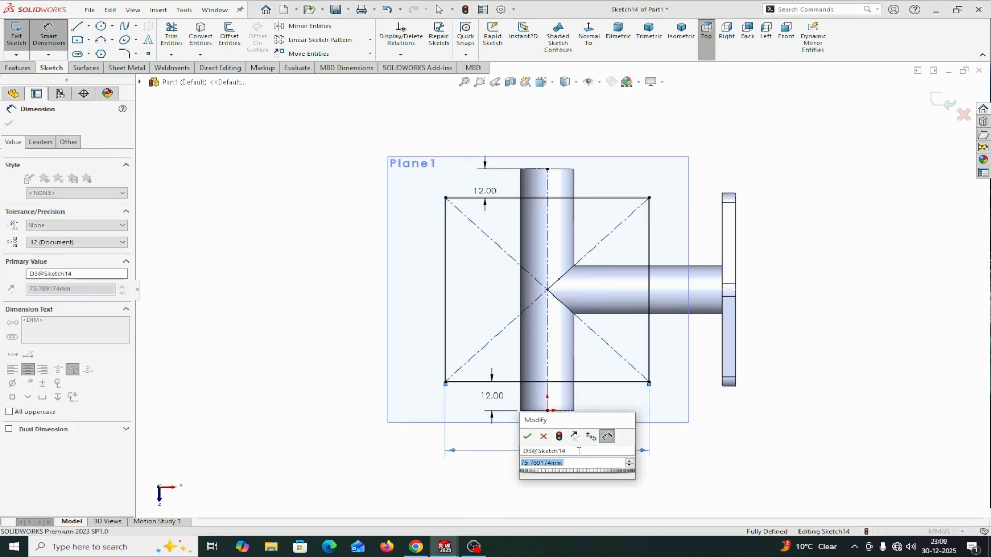
text(90)
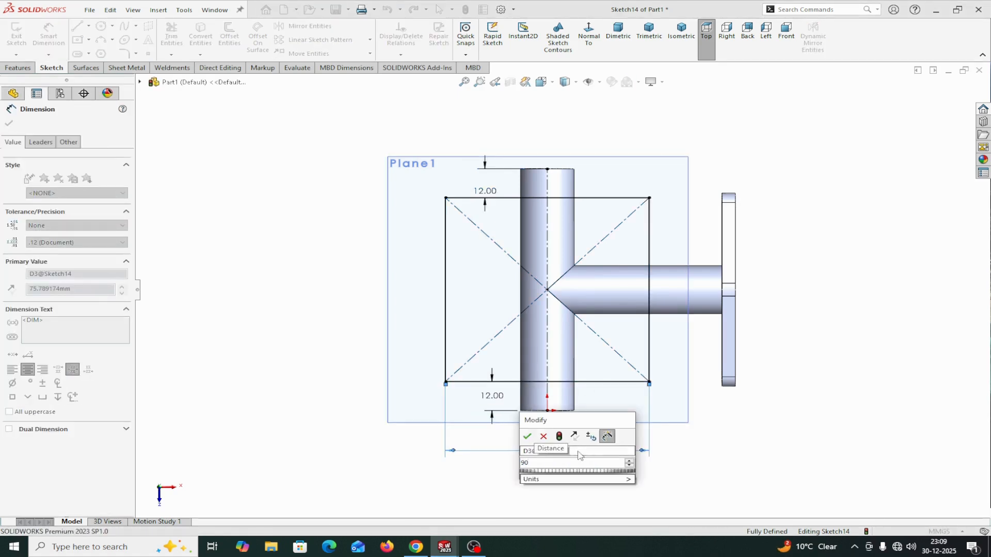
click(527, 437)
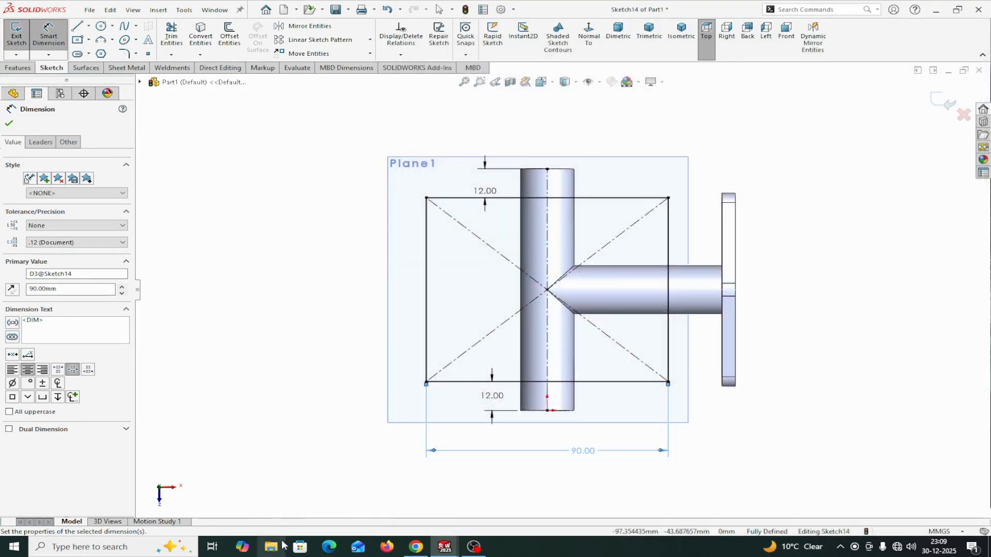
click(10, 124)
Extrude the rectangle 5 mm toward the pipes as a separate body, without merging the result
click(28, 69)
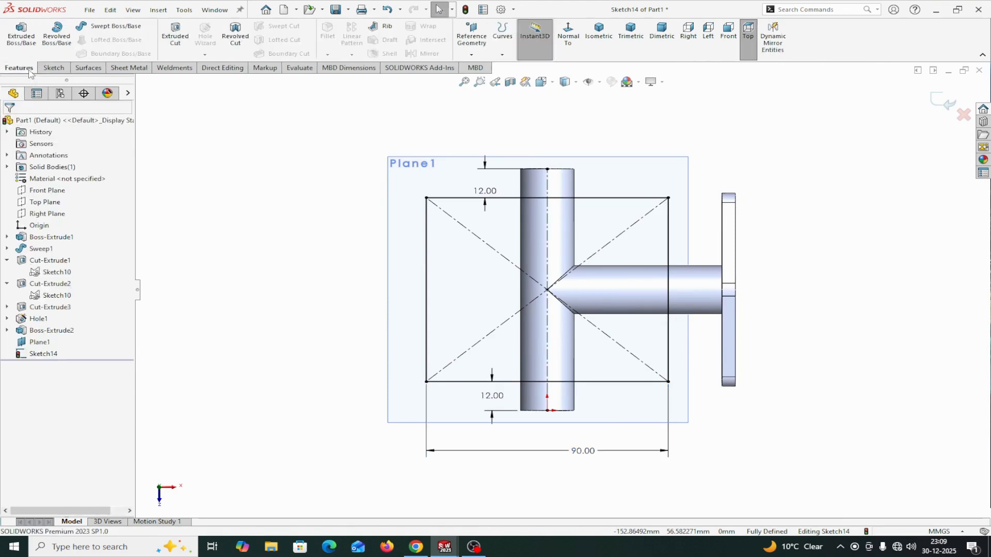
click(21, 34)
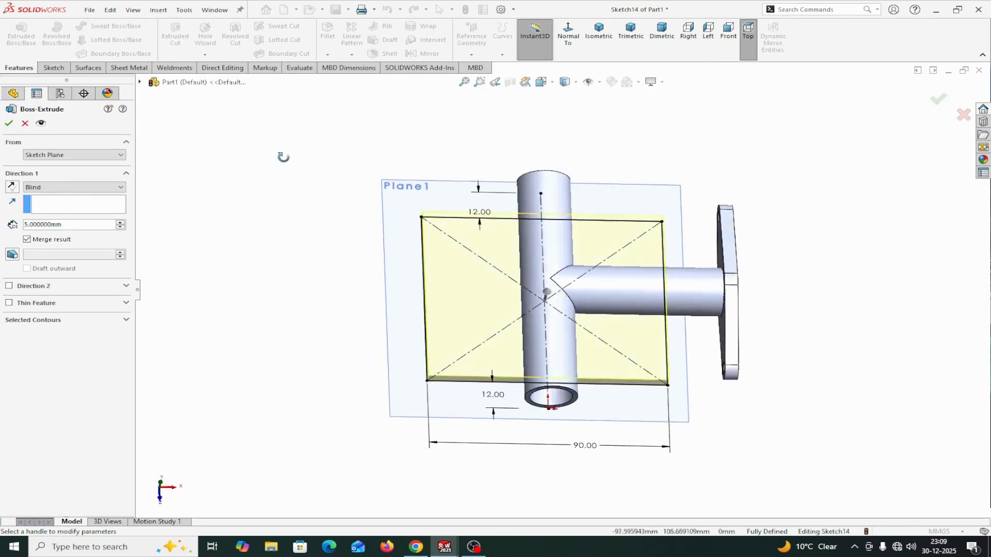
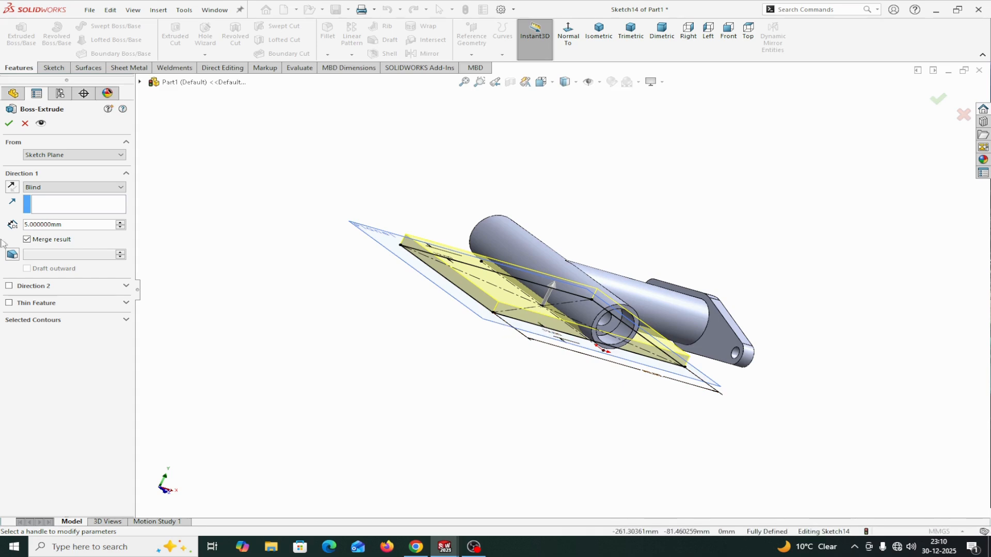
click(26, 240)
click(9, 123)
Hide the offset reference plane used for the base plate
middle_drag(237, 335, 168, 367)
click(366, 337)
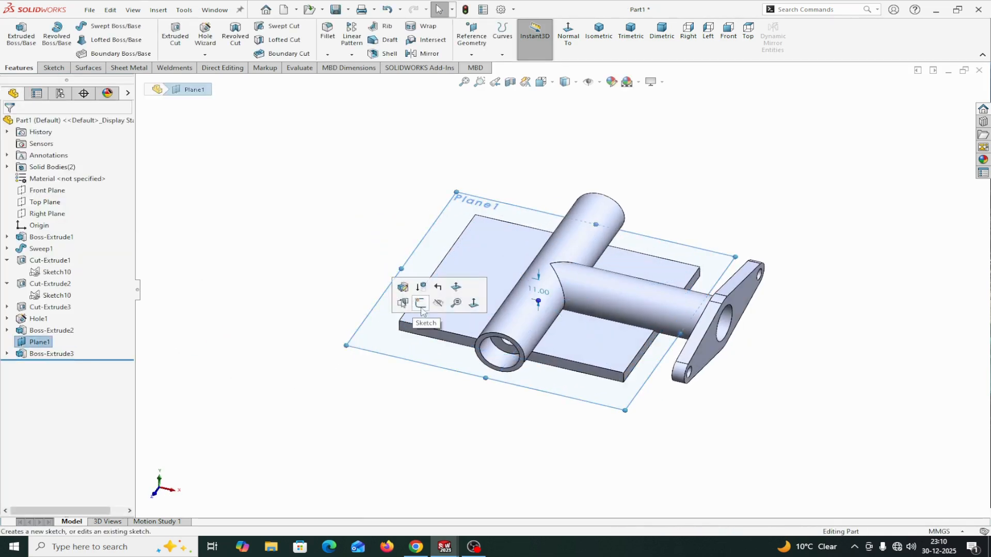
click(438, 303)
middle_drag(350, 430, 377, 349)
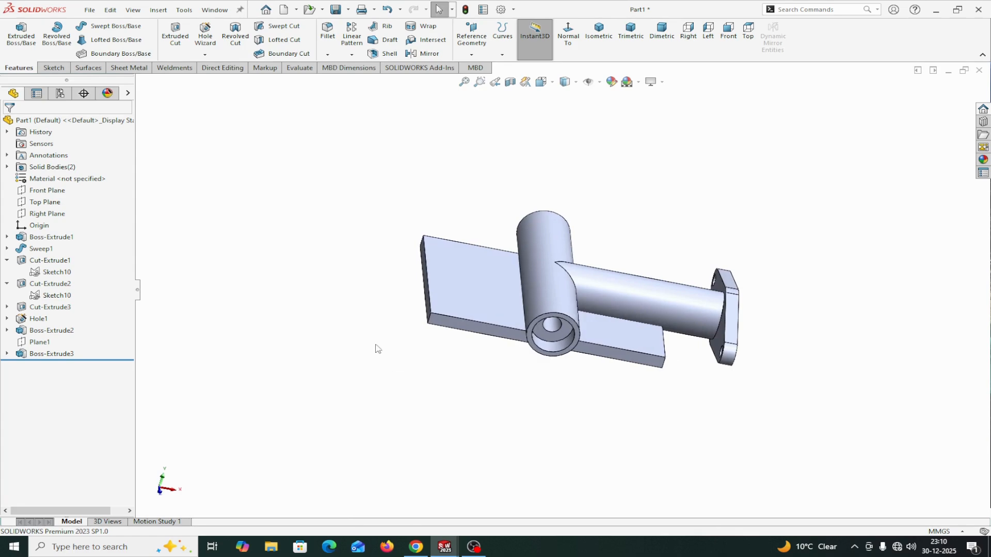
Fillet the base plate's four vertical corner edges with a 10 mm radius
click(332, 38)
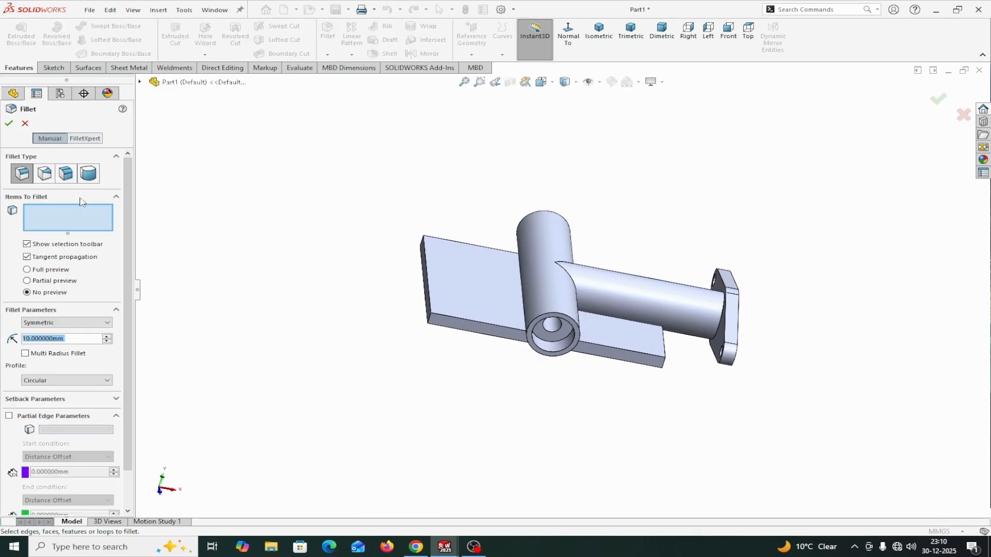
click(50, 219)
scroll(464, 398, down, 3)
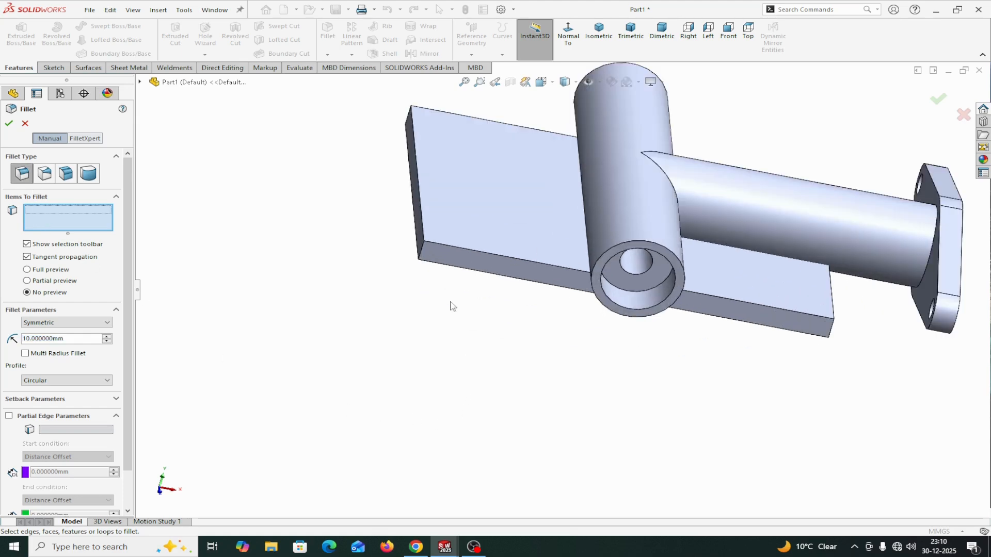
click(420, 253)
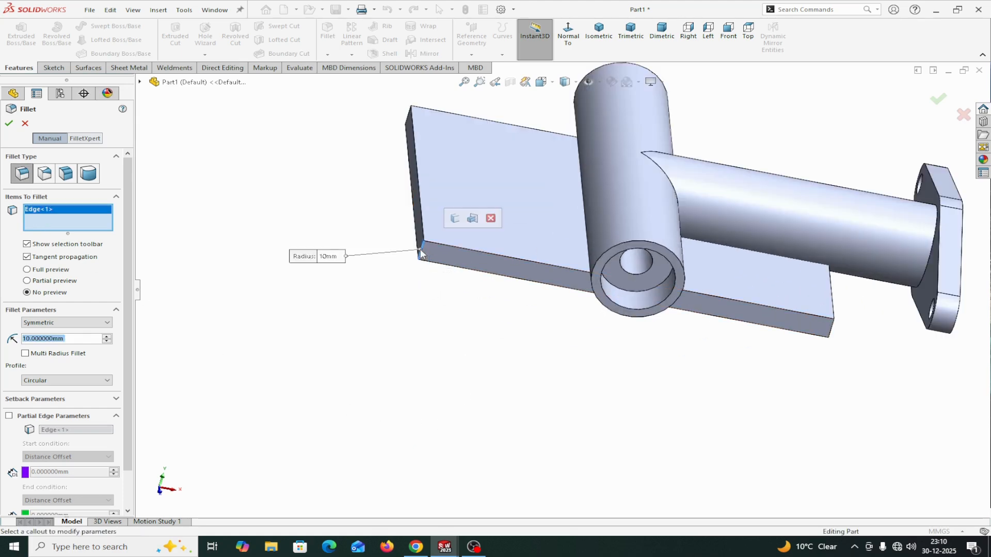
click(455, 220)
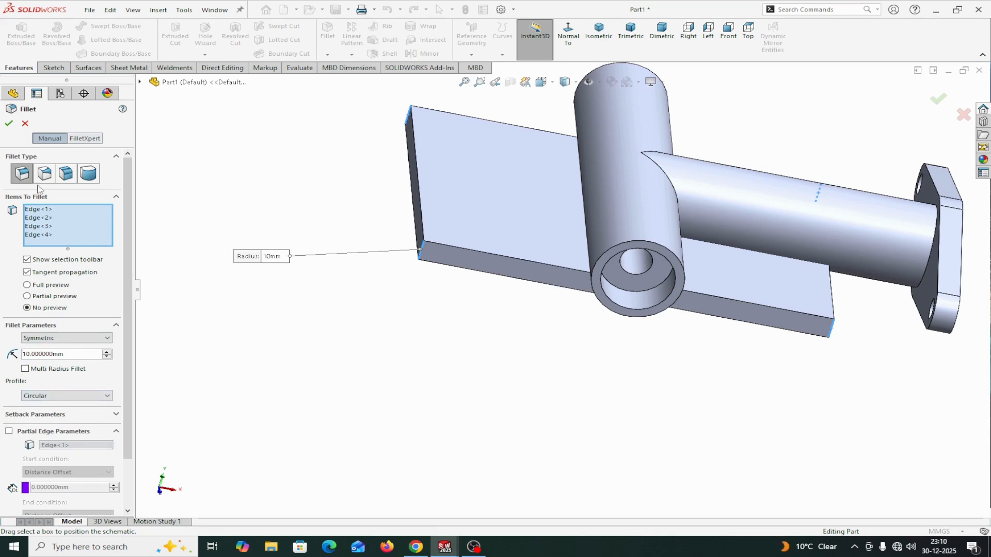
click(9, 123)
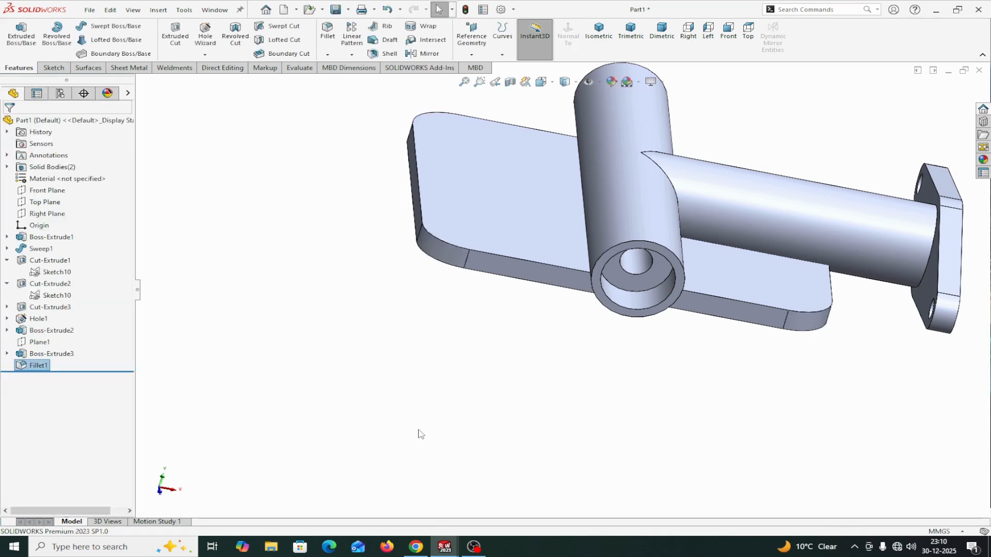
Start a Hole Wizard legacy hole of the Counterbored type for the base plate
middle_drag(423, 428, 520, 455)
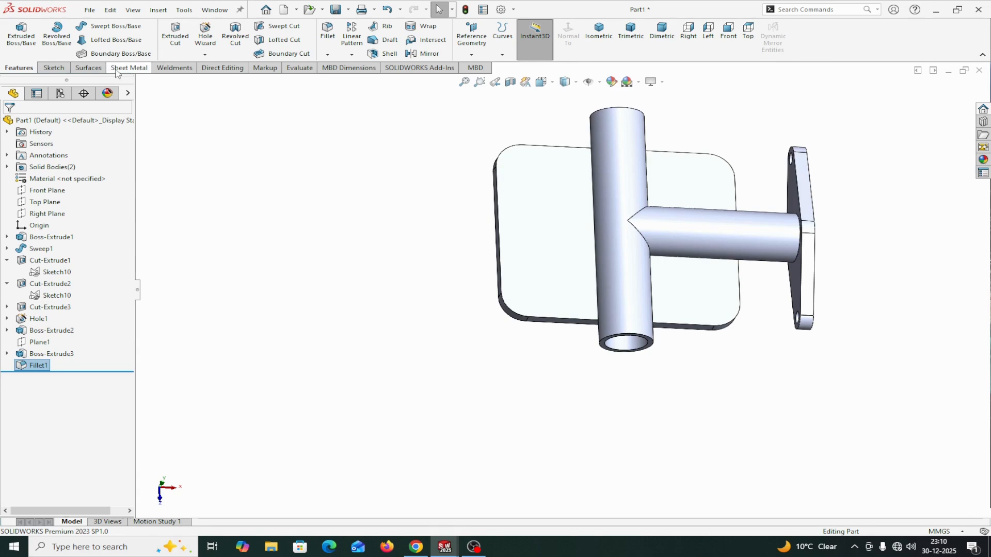
click(205, 55)
click(219, 62)
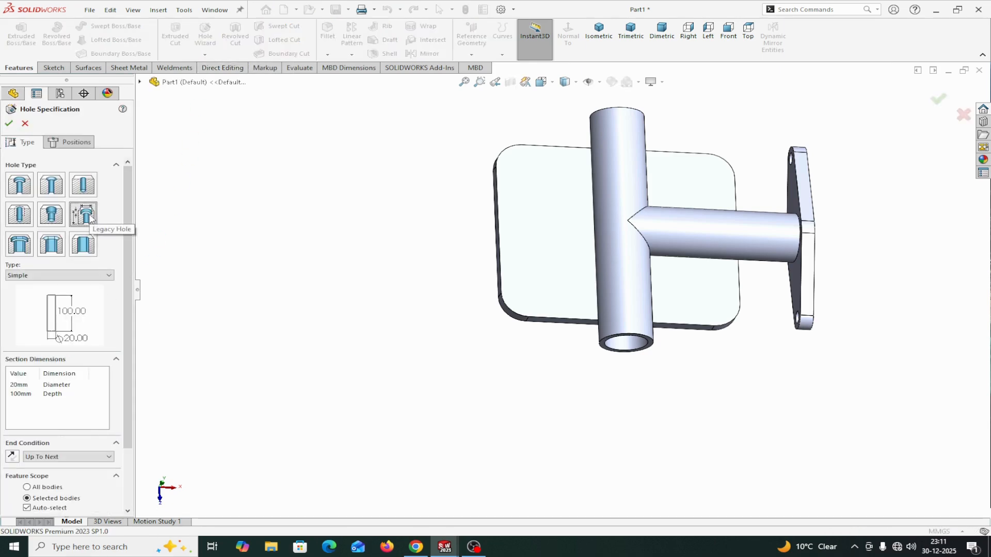
click(50, 276)
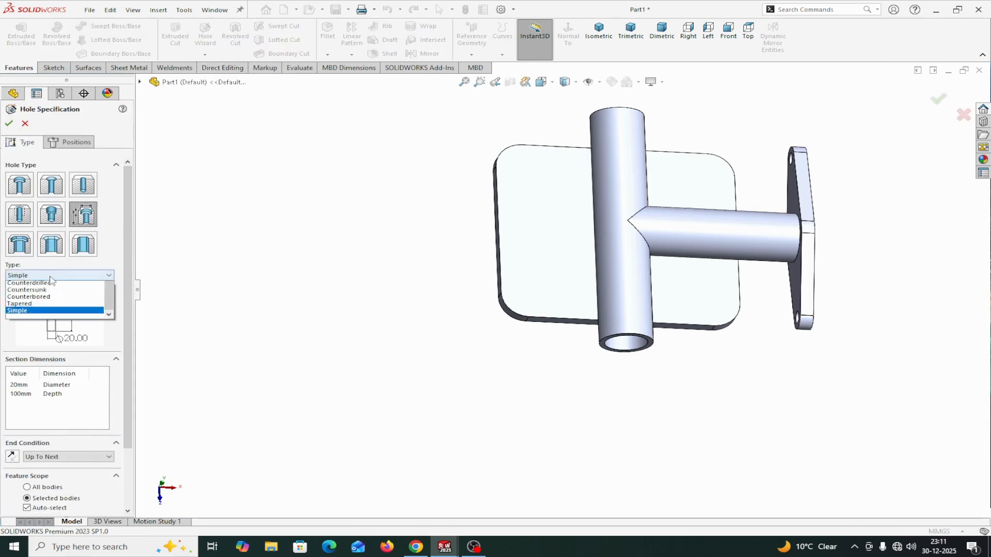
click(30, 333)
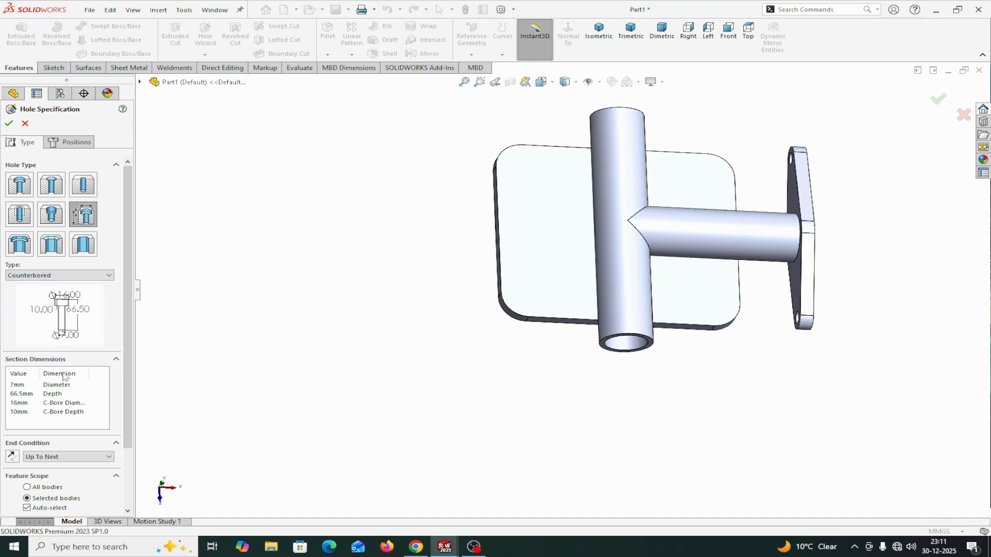
Set the counterbored hole's diameter to 6 mm, counterbore diameter to 8 mm and counterbore depth to 2 mm
double_click(17, 386)
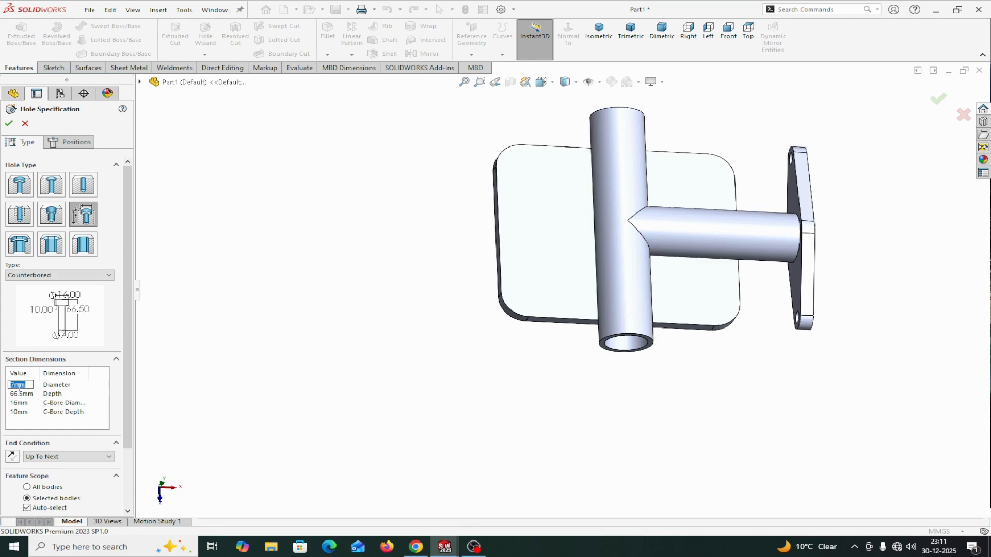
key(Return)
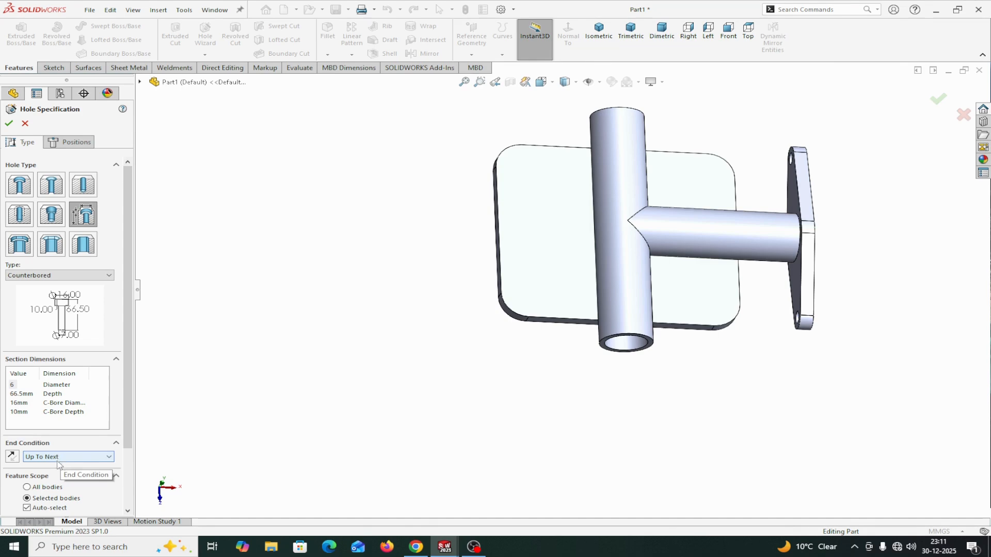
double_click(19, 395)
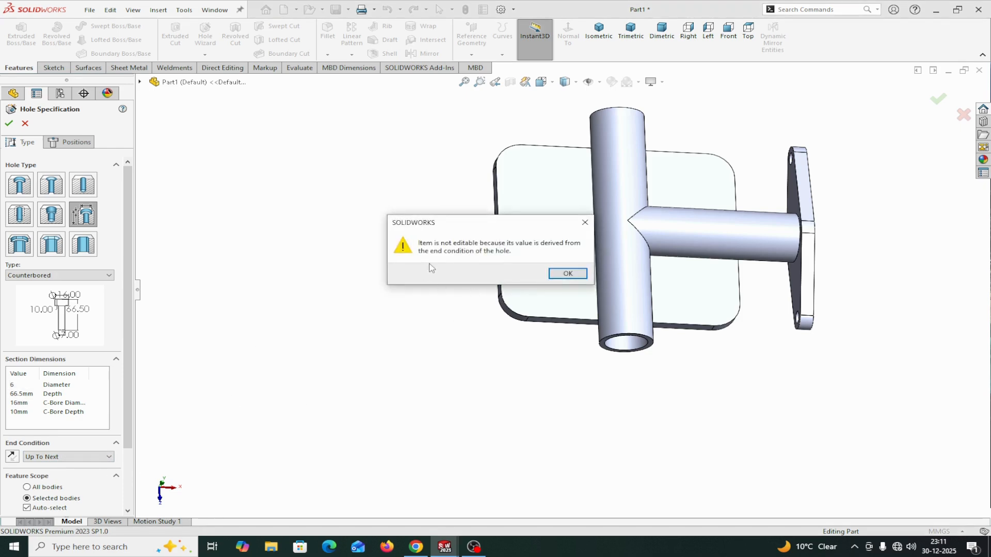
click(565, 273)
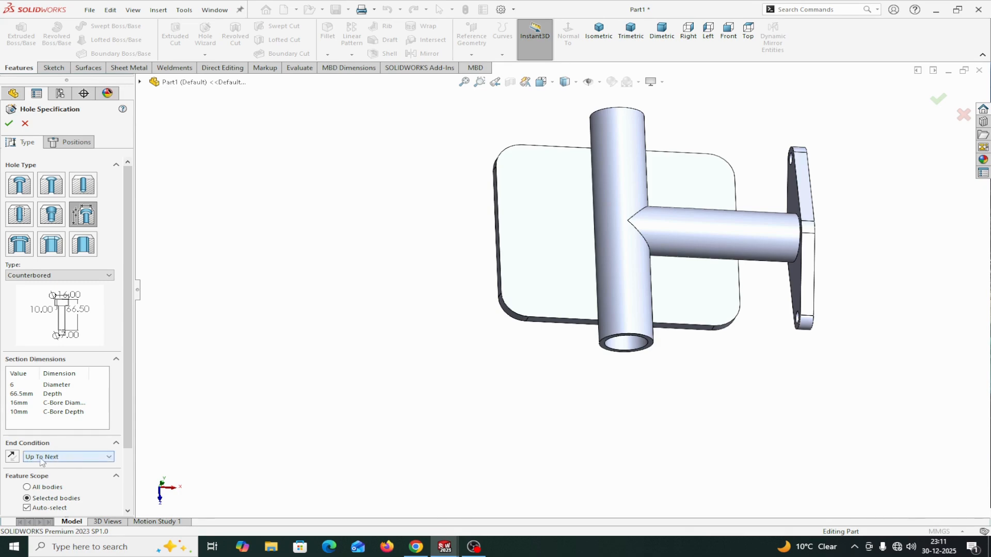
click(27, 404)
text(8)
click(17, 413)
text(2)
Place four counterbored holes on the base plate's upper face, each at the center of a corner fillet
click(78, 144)
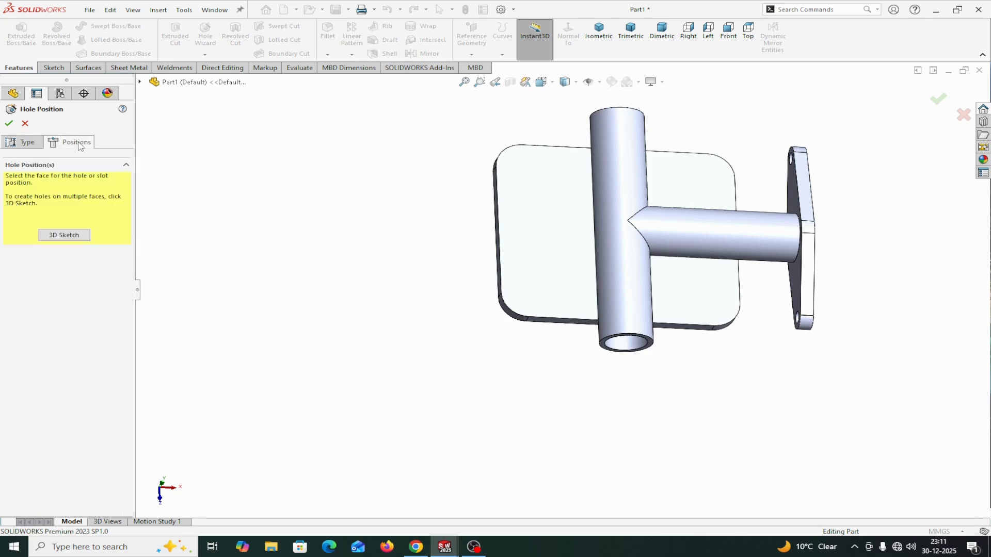
click(553, 212)
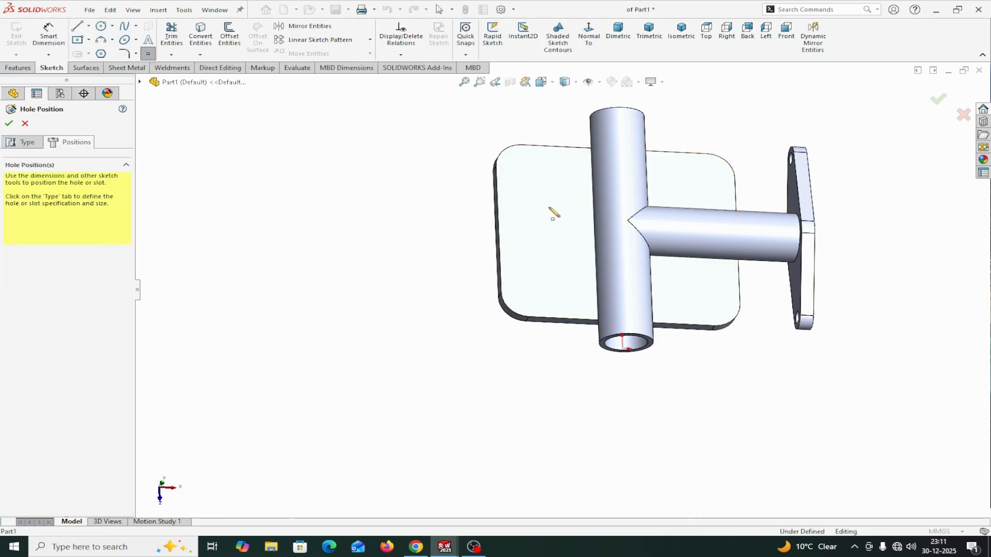
click(588, 36)
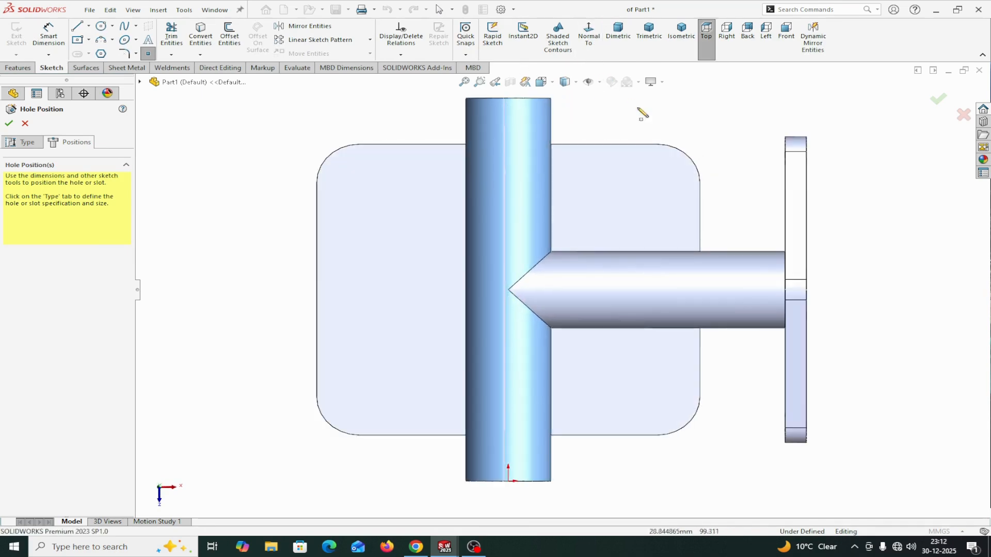
click(693, 163)
click(694, 164)
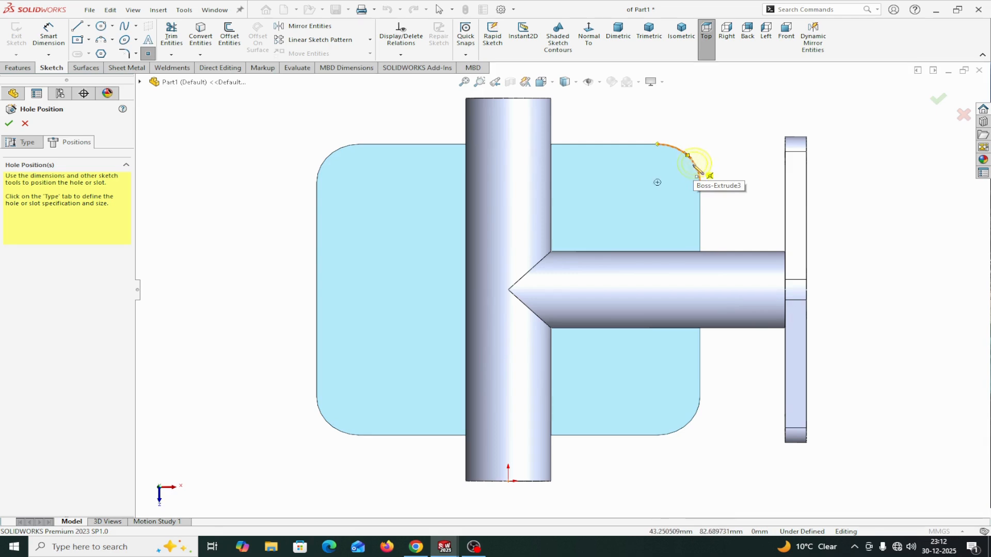
click(657, 183)
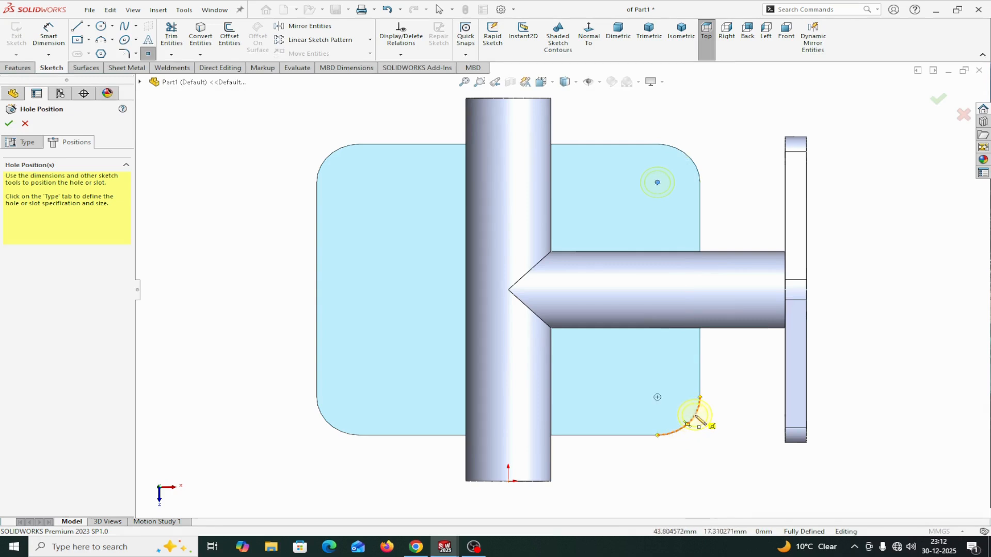
click(657, 398)
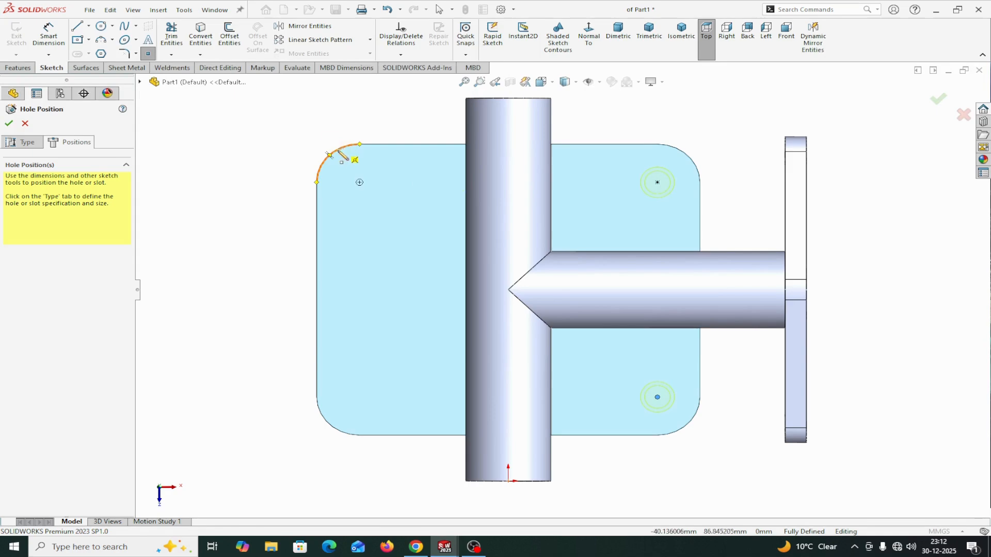
click(359, 182)
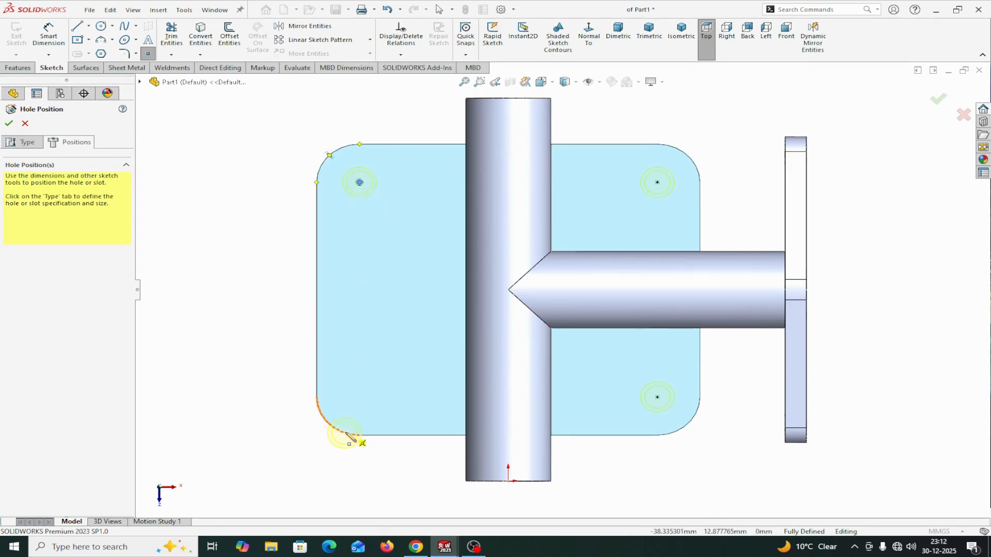
click(359, 398)
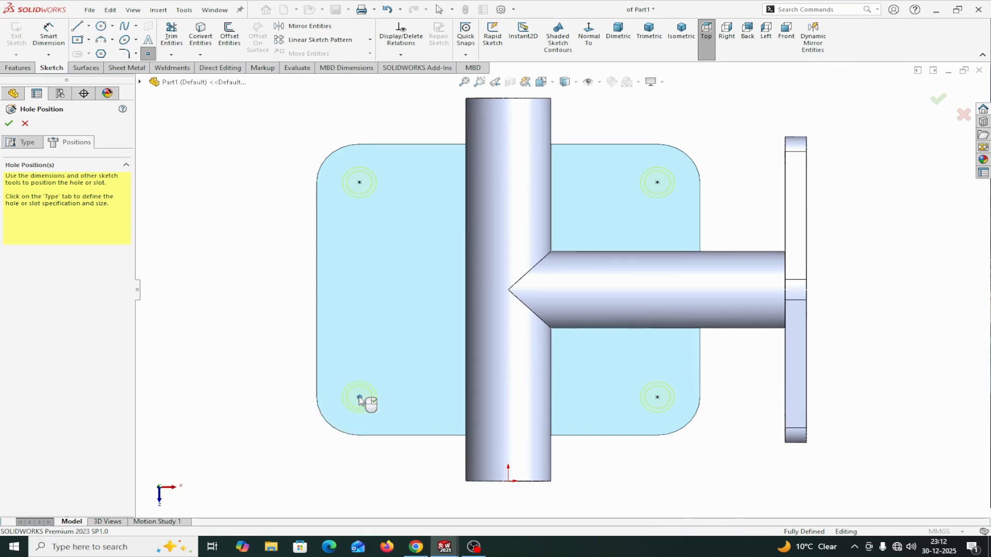
click(9, 123)
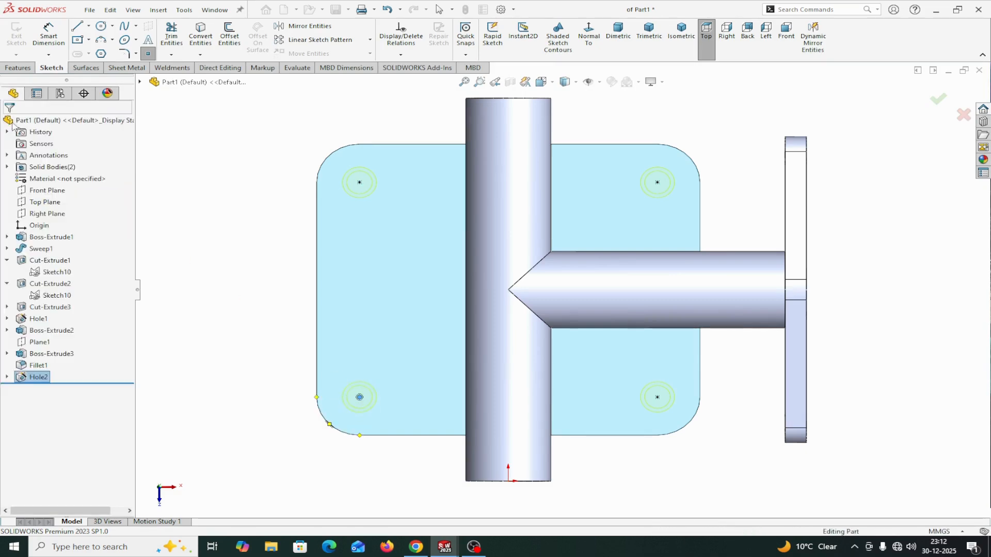
middle_drag(226, 204, 402, 167)
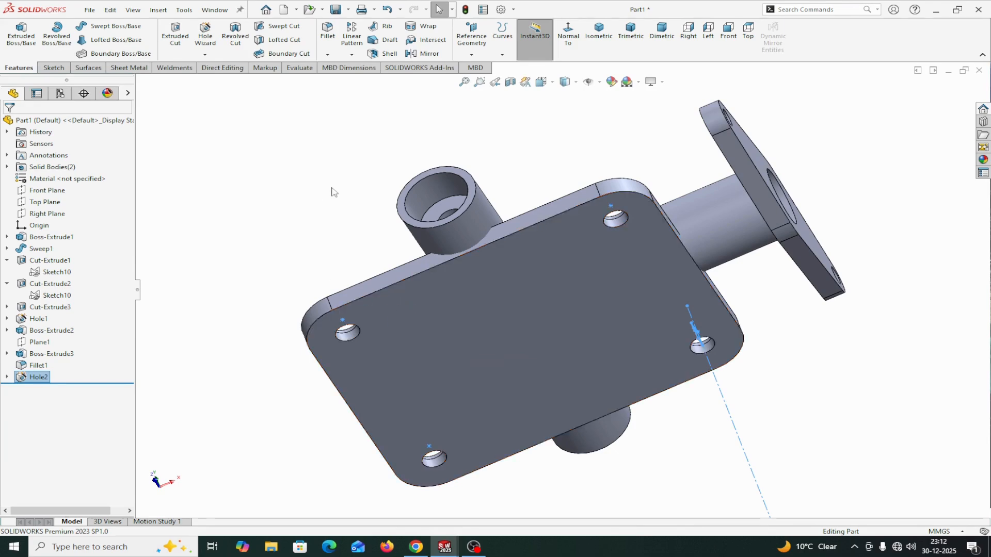
Shell the base plate to a 3 mm wall thickness, removing its underside face and turning on the preview
click(381, 54)
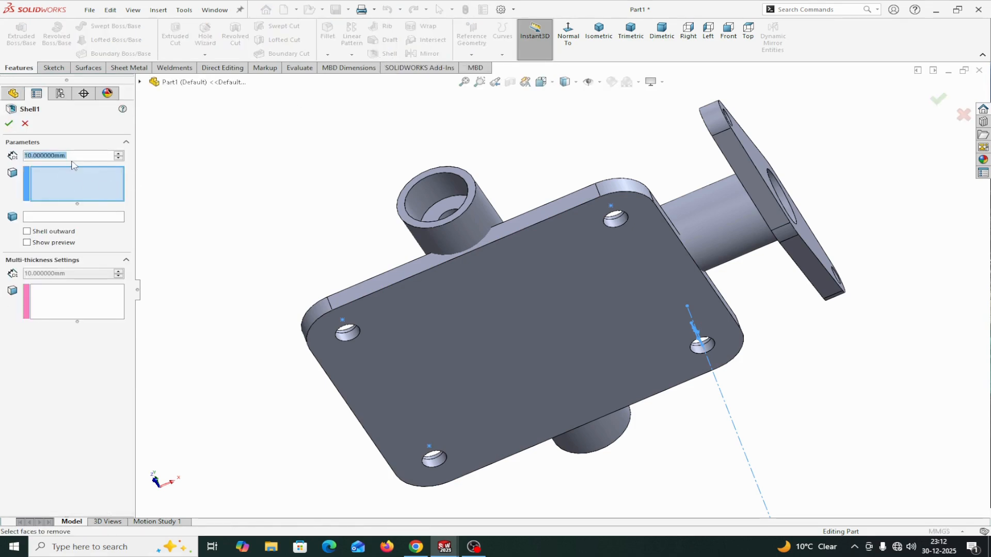
text(3)
click(202, 181)
click(58, 181)
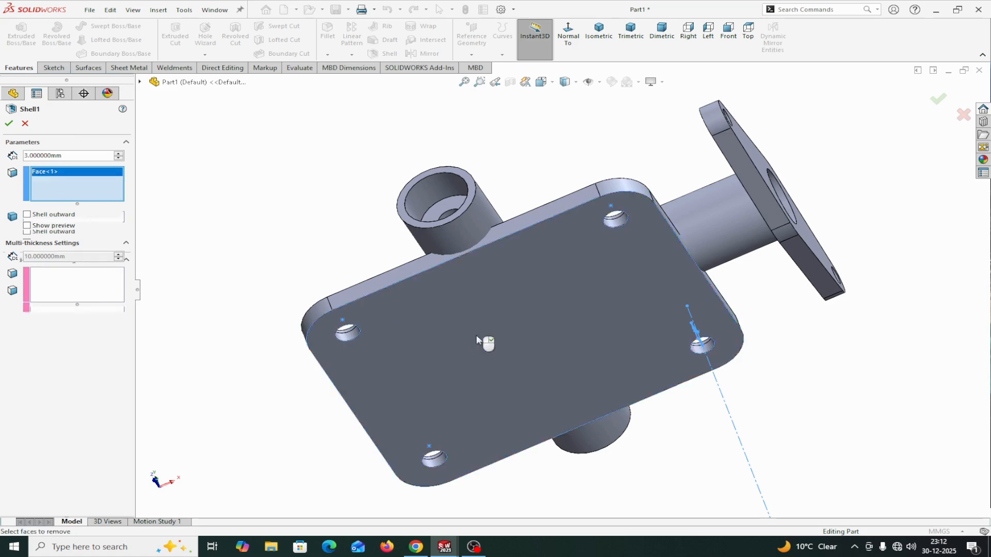
click(476, 336)
click(27, 226)
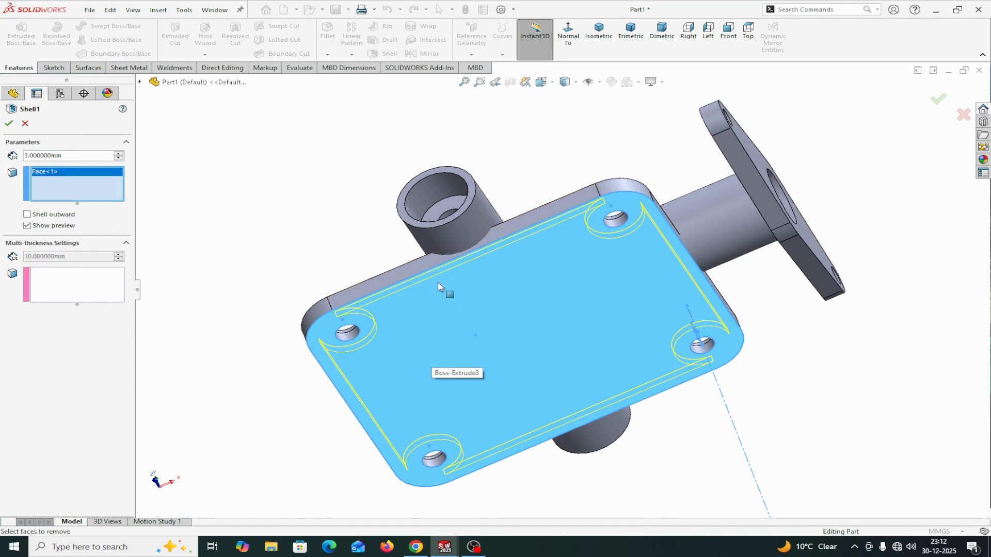
click(9, 125)
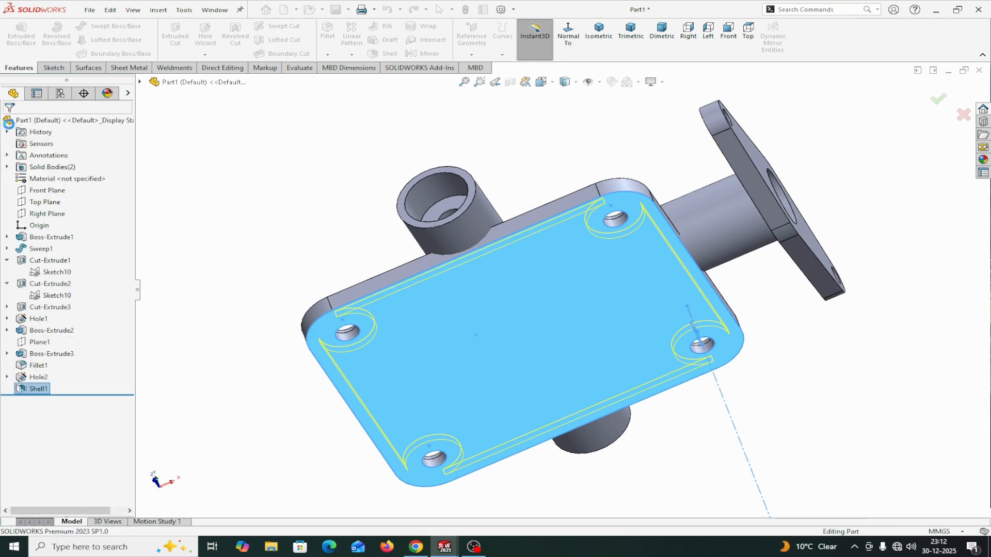
Measure the shelled base plate's rim thickness between one straight inner edge and the parallel outer edge
middle_drag(215, 226, 253, 132)
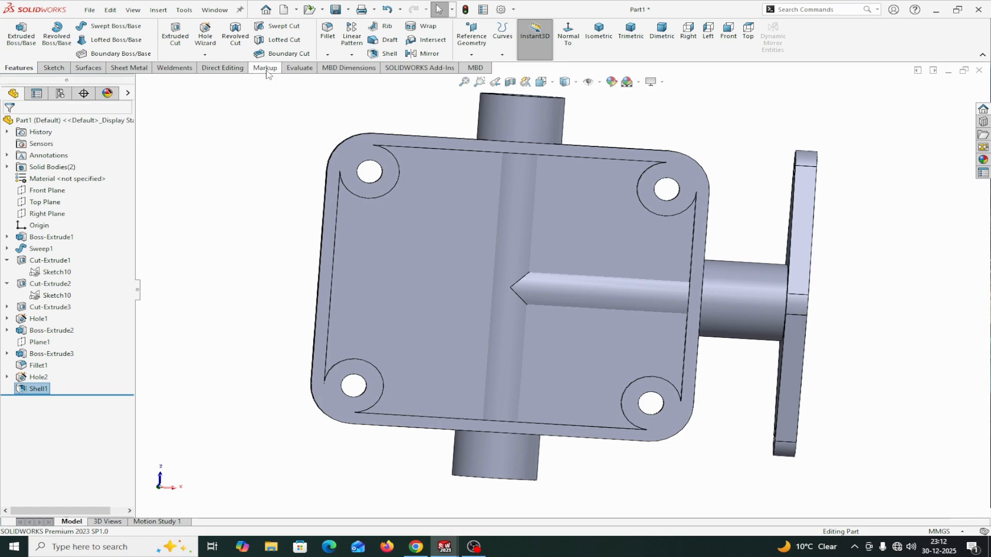
click(299, 68)
click(93, 39)
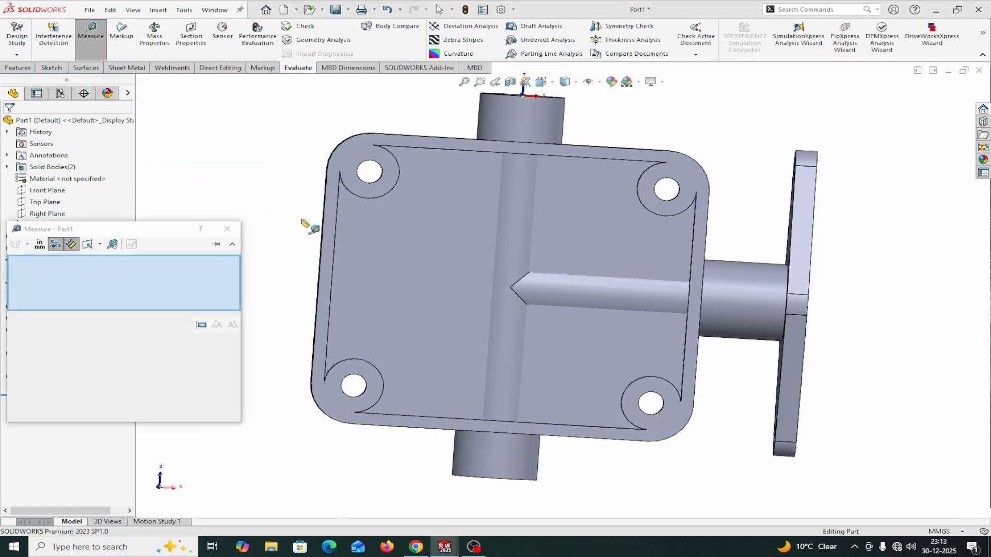
scroll(351, 248, down, 3)
click(338, 259)
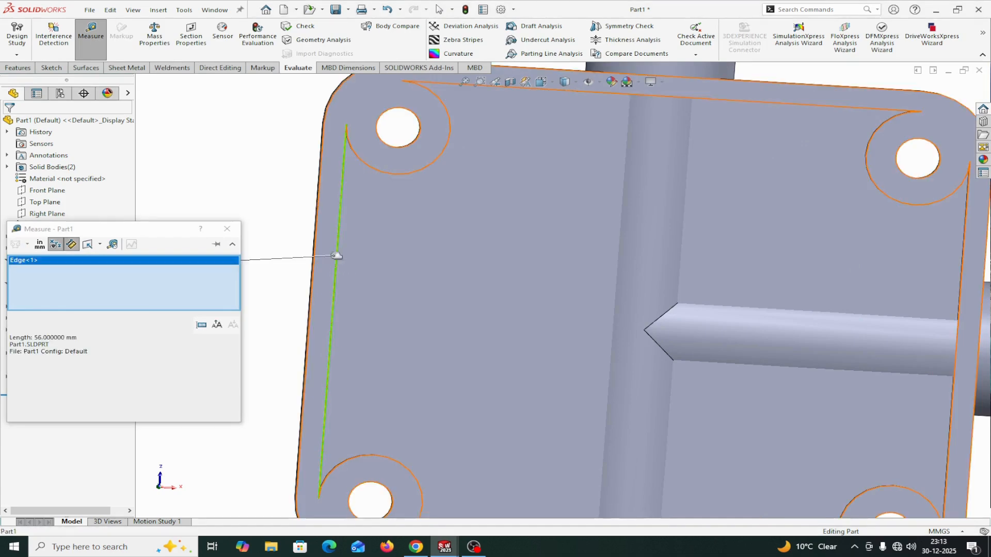
click(316, 255)
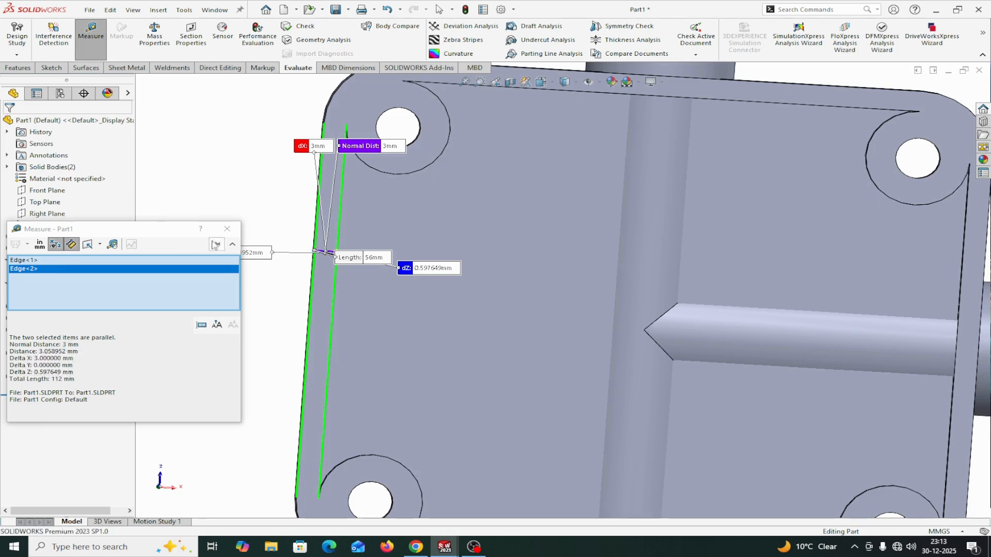
click(227, 229)
key(f)
Combine the pipe-and-flange body and the shelled base plate body into one solid with the Add operation
middle_drag(225, 226, 161, 254)
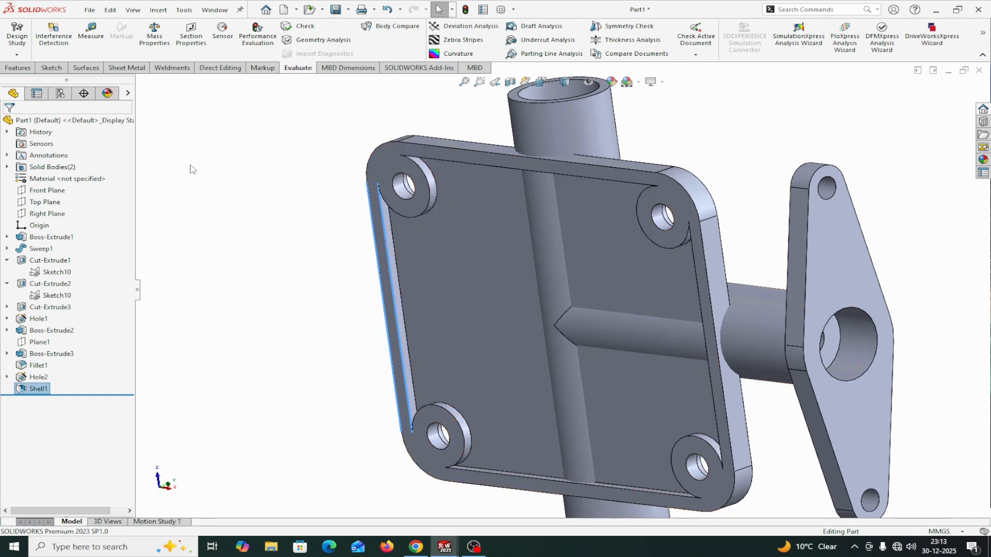
middle_drag(196, 183, 164, 258)
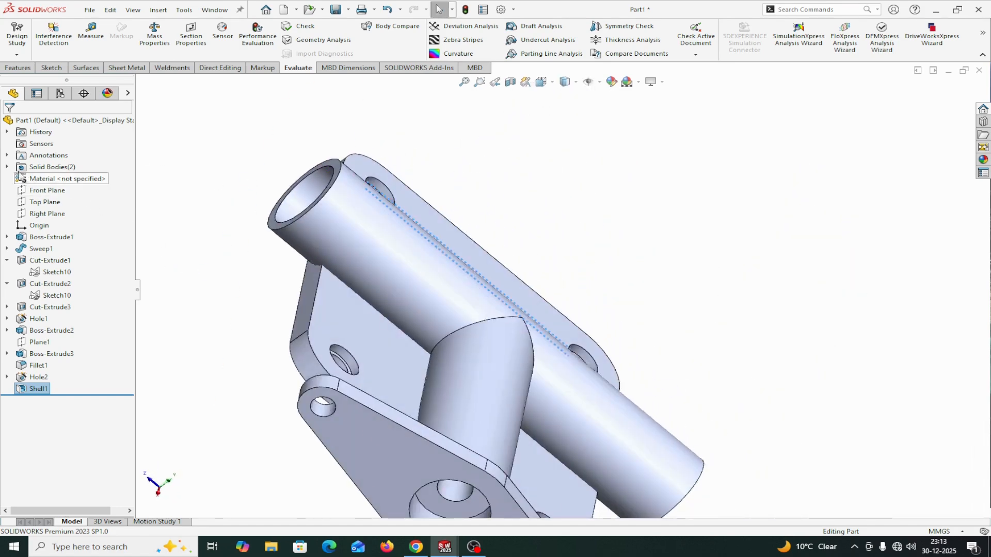
click(7, 166)
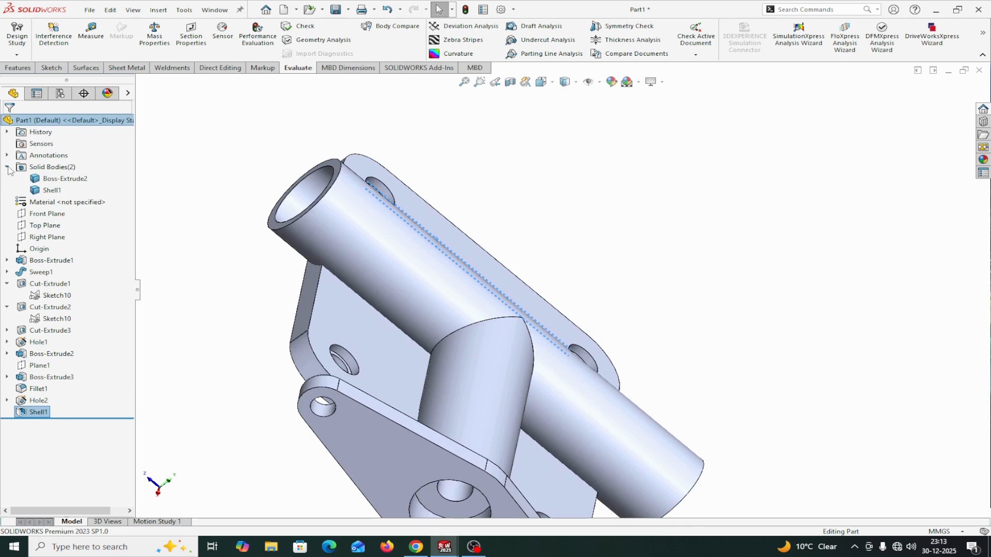
click(54, 178)
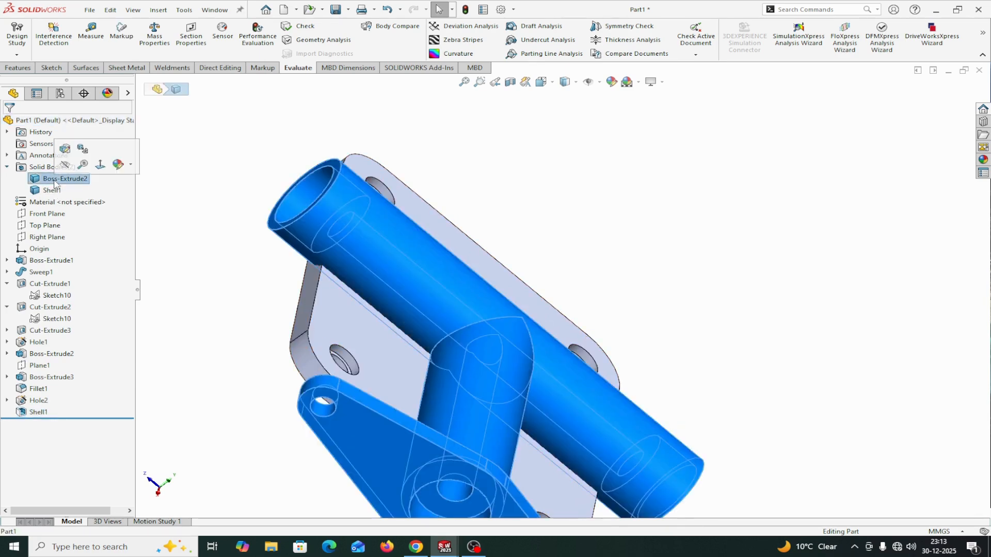
click(52, 191)
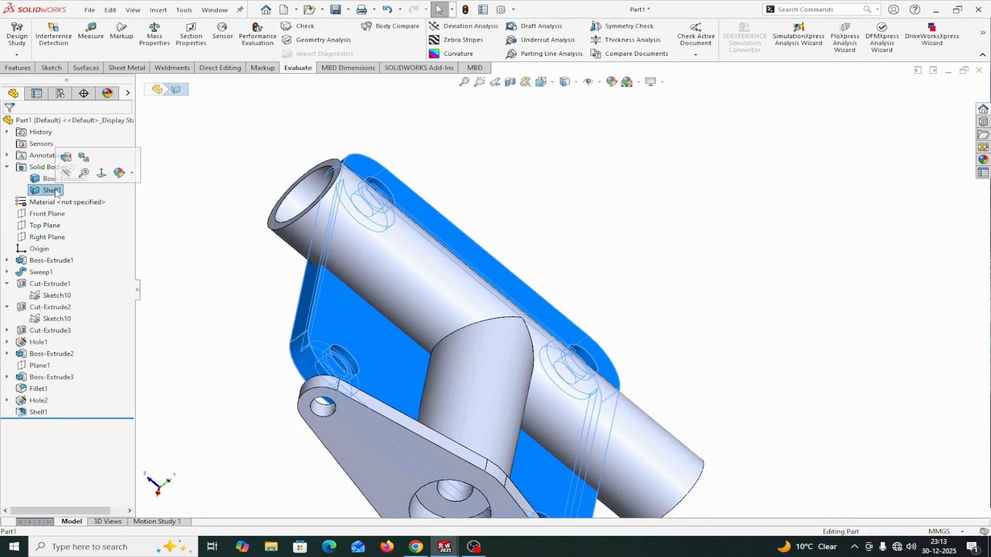
click(231, 69)
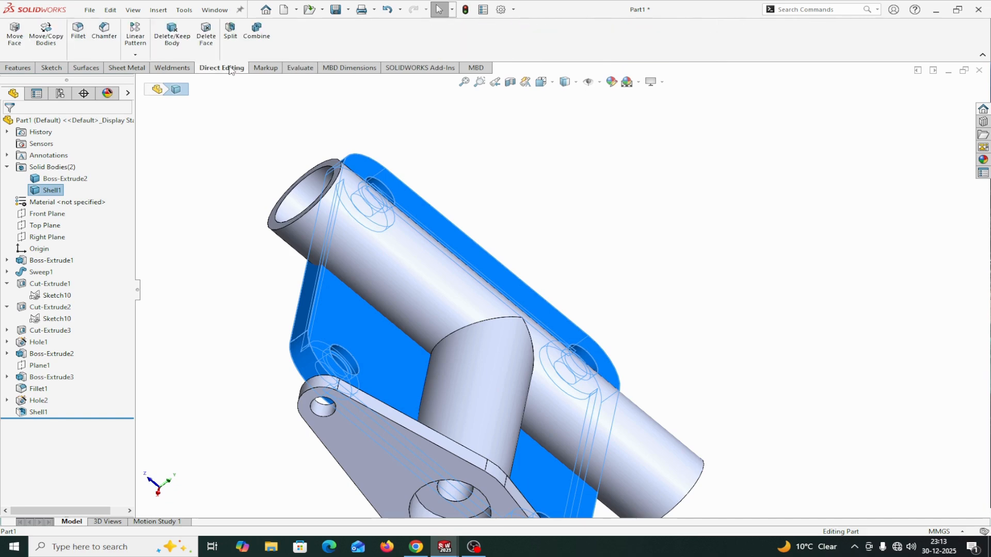
click(258, 31)
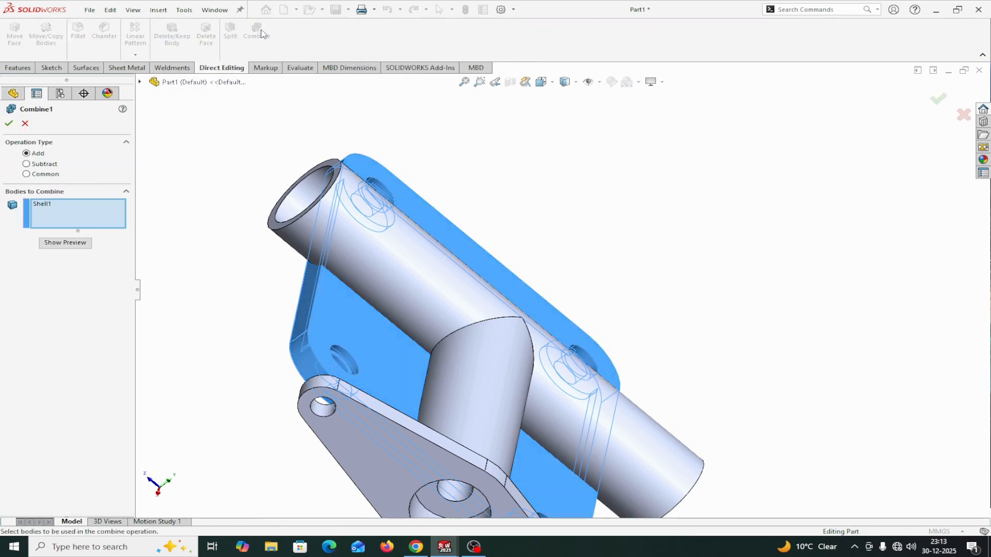
click(139, 81)
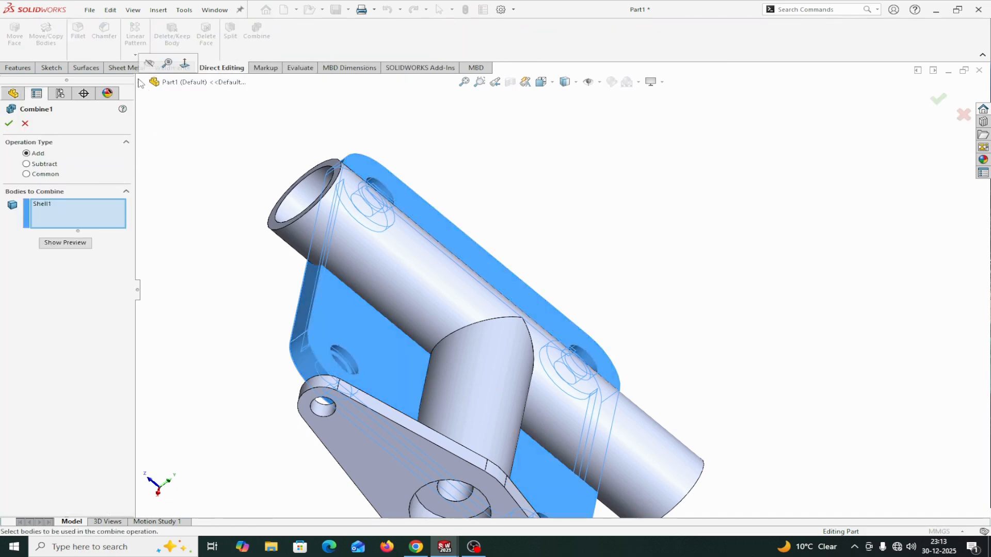
click(139, 81)
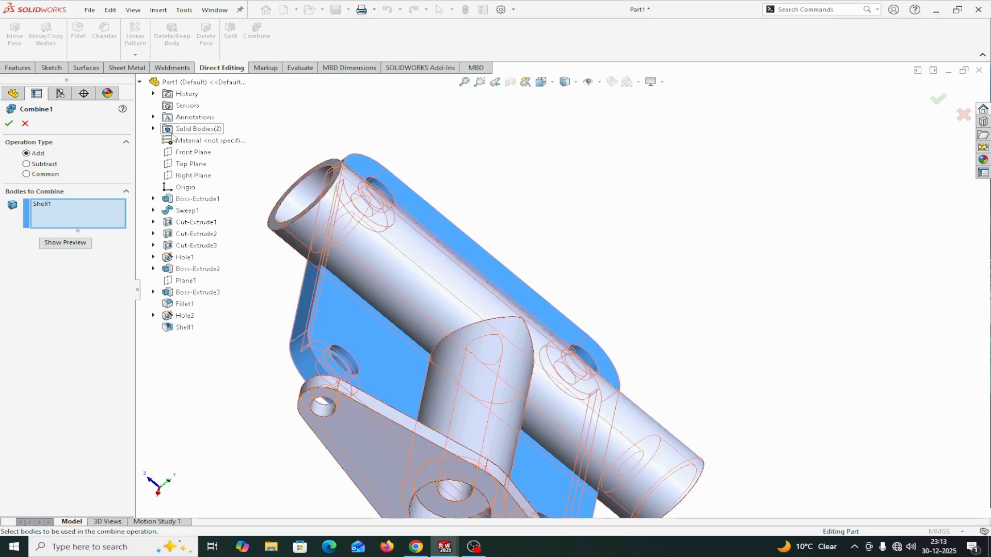
click(154, 129)
click(188, 141)
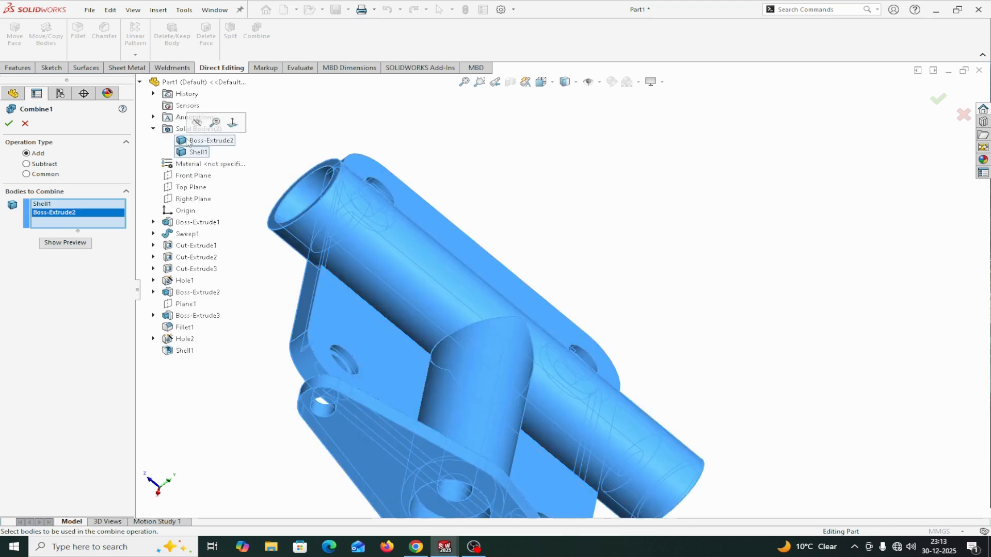
click(187, 152)
click(187, 152)
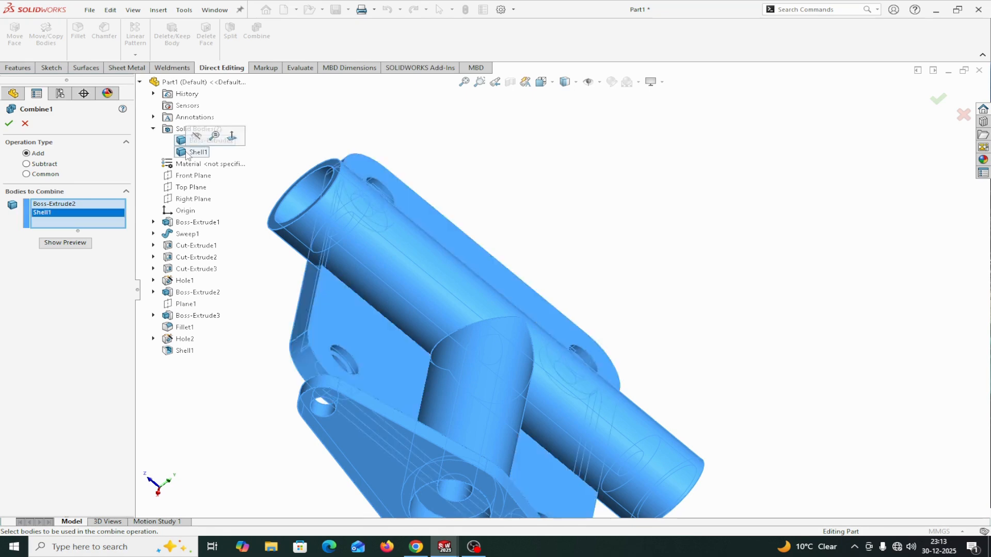
click(10, 124)
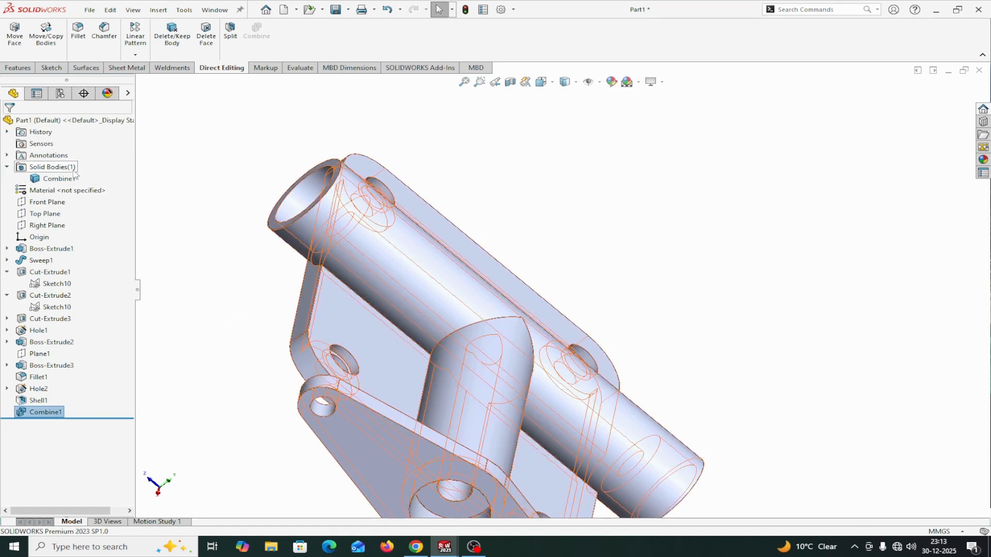
Check the combined solid body in the feature tree and show the part in isometric view
click(57, 170)
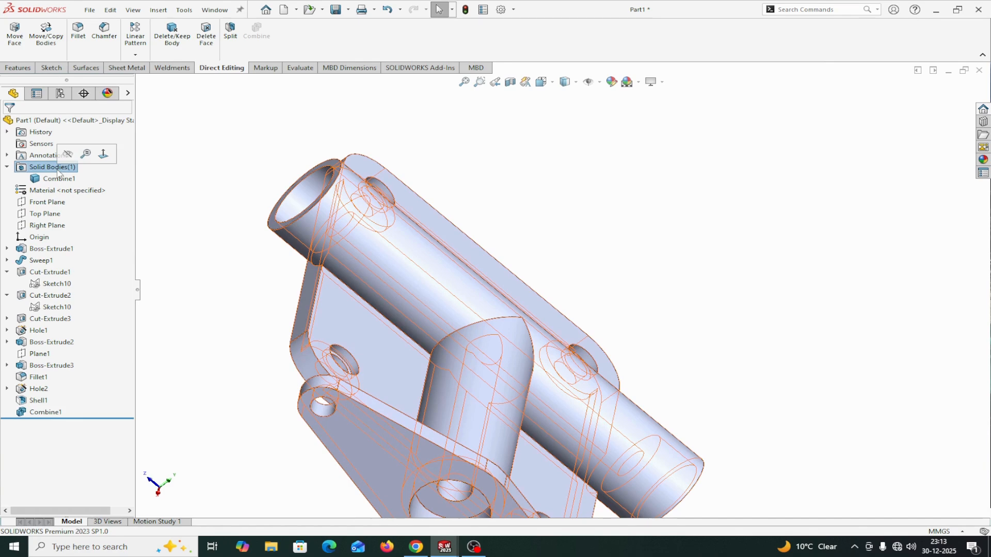
click(55, 181)
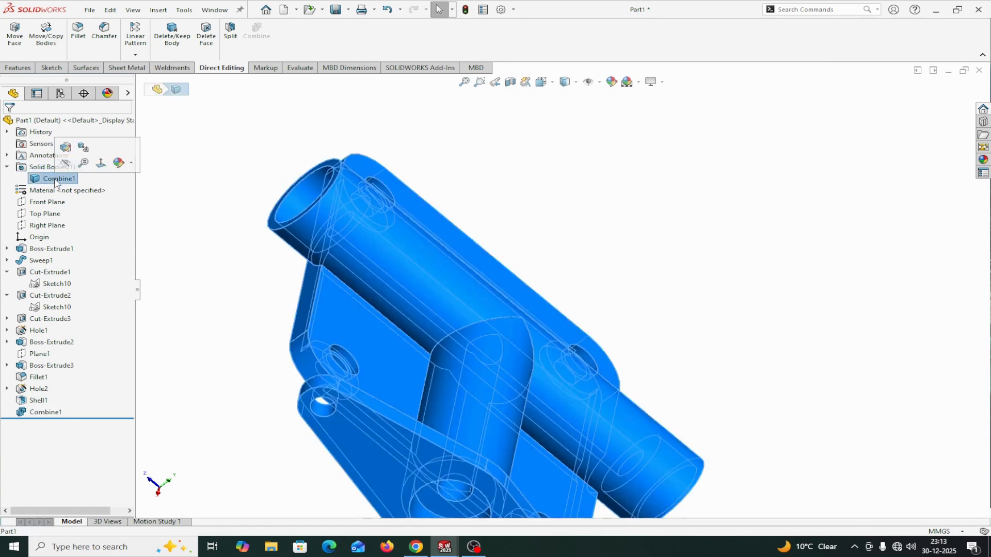
click(196, 172)
middle_drag(512, 275, 627, 196)
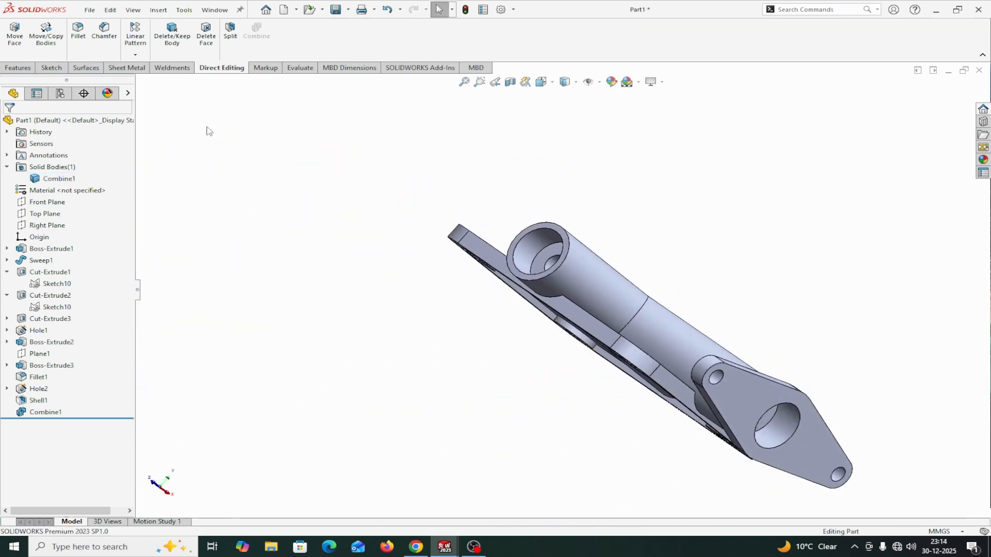
click(22, 69)
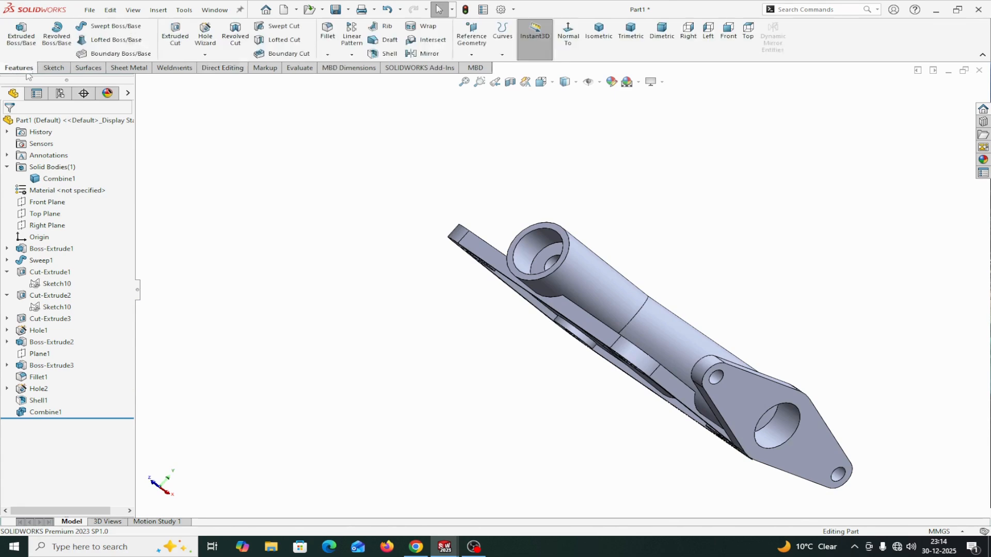
click(631, 32)
click(599, 40)
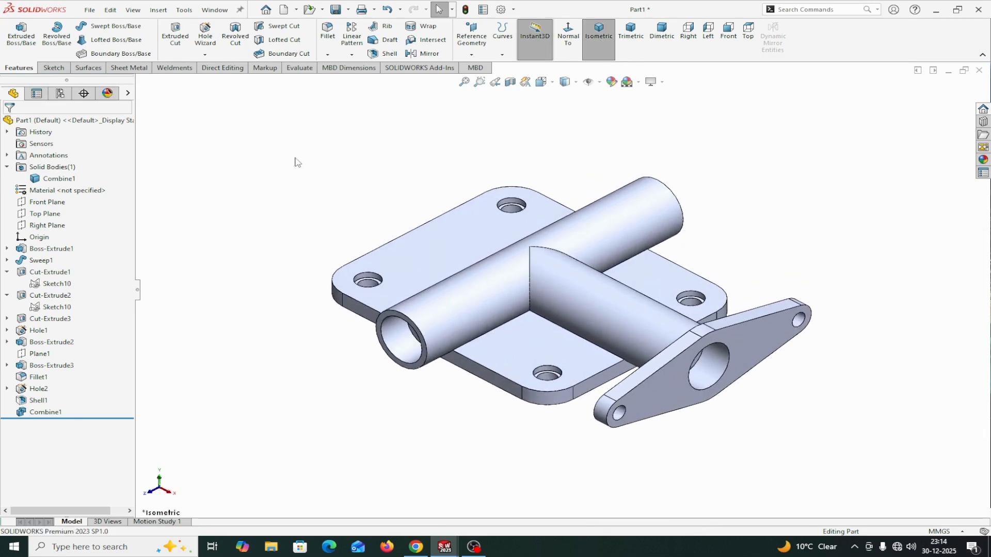
click(328, 31)
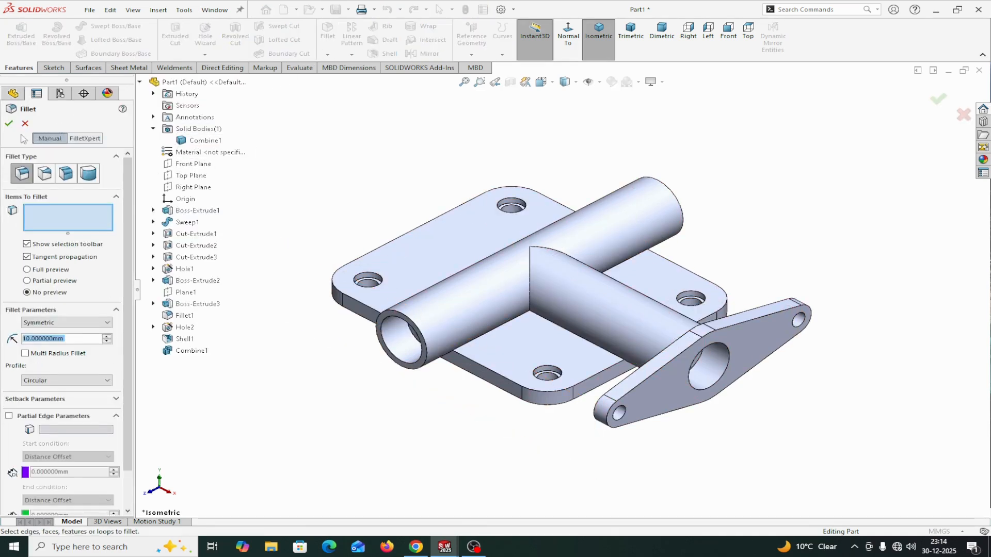
click(9, 124)
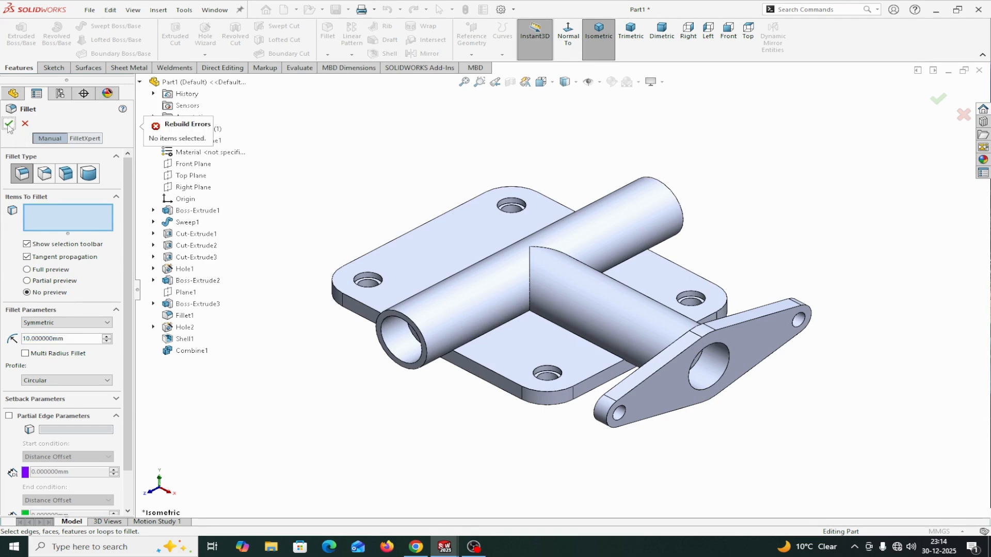
click(25, 123)
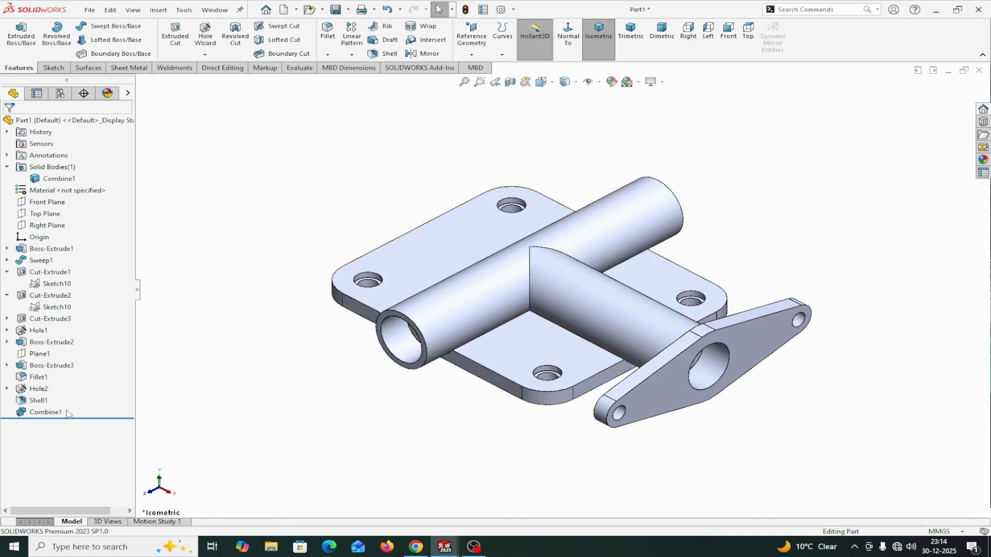
Fillet the two pipe-junction edges at 4 mm radius ahead of the Combine feature, and roll the feature history forward again
drag(75, 412, 76, 408)
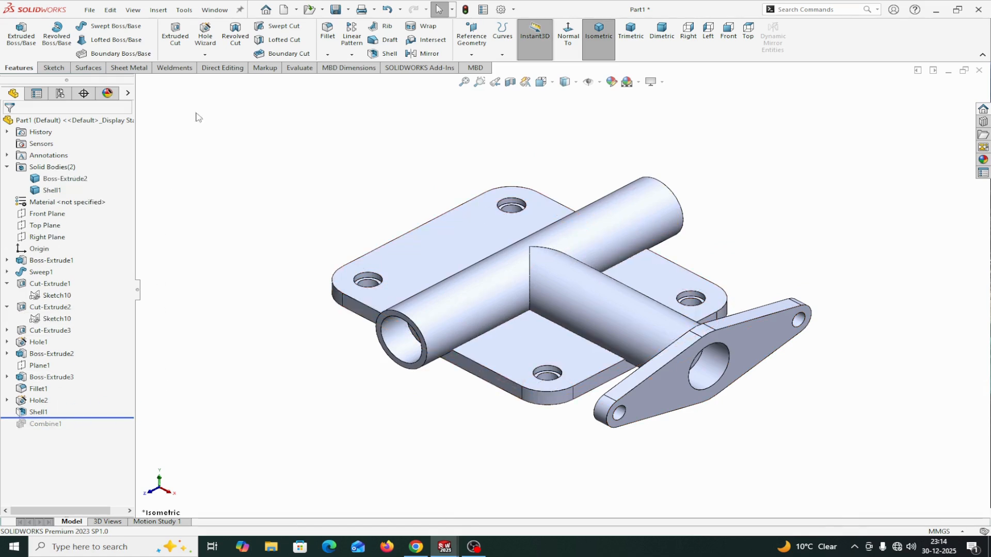
click(329, 36)
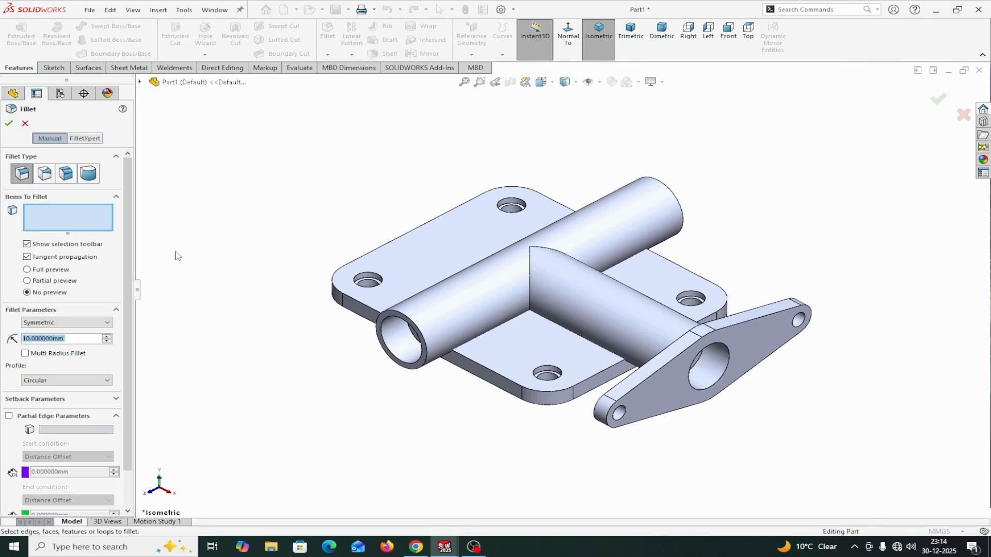
click(40, 223)
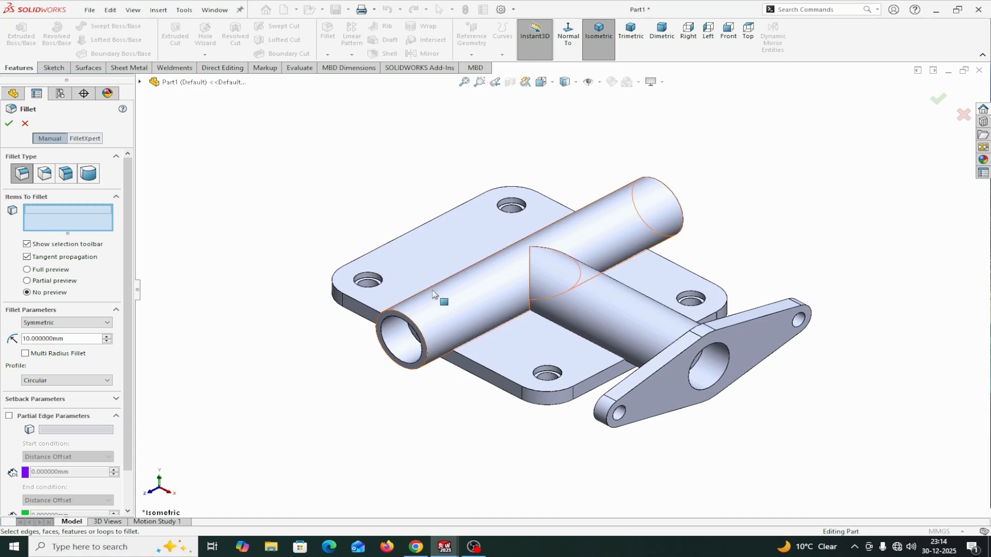
click(530, 284)
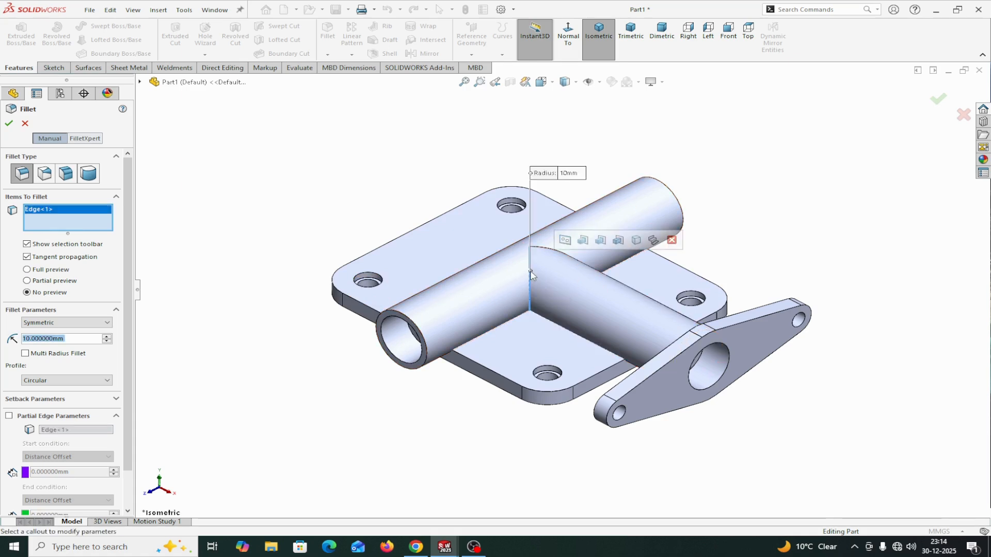
click(547, 251)
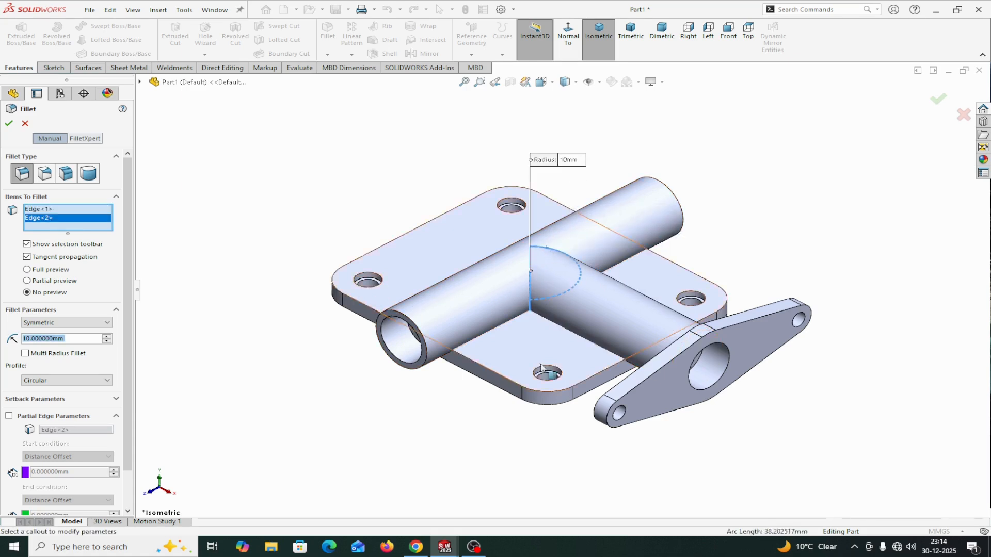
middle_drag(542, 421, 567, 237)
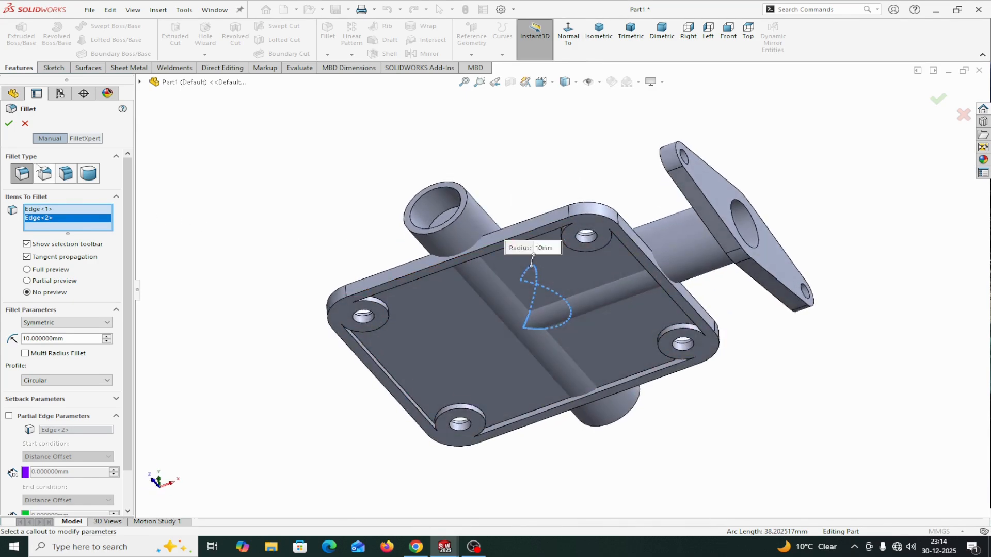
click(67, 338)
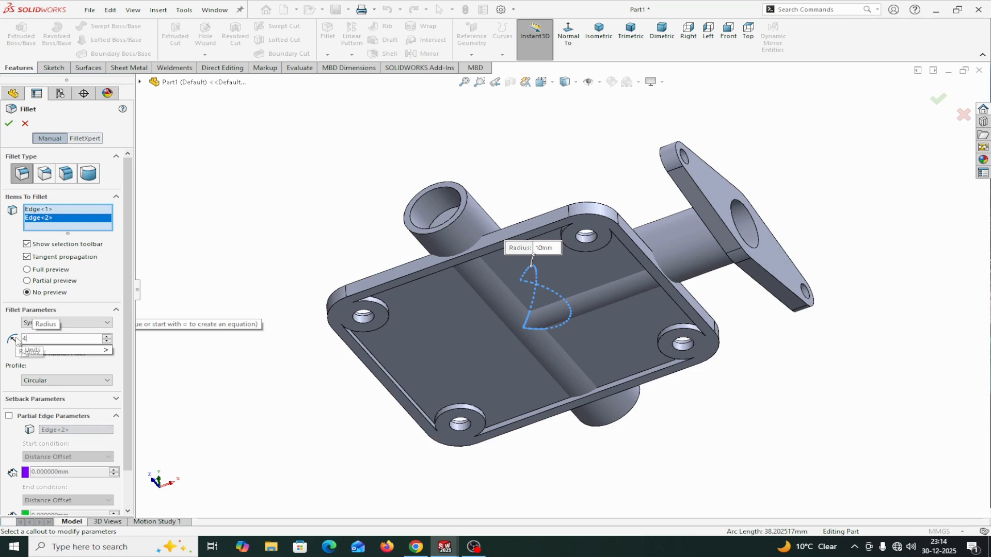
text(4)
key(Return)
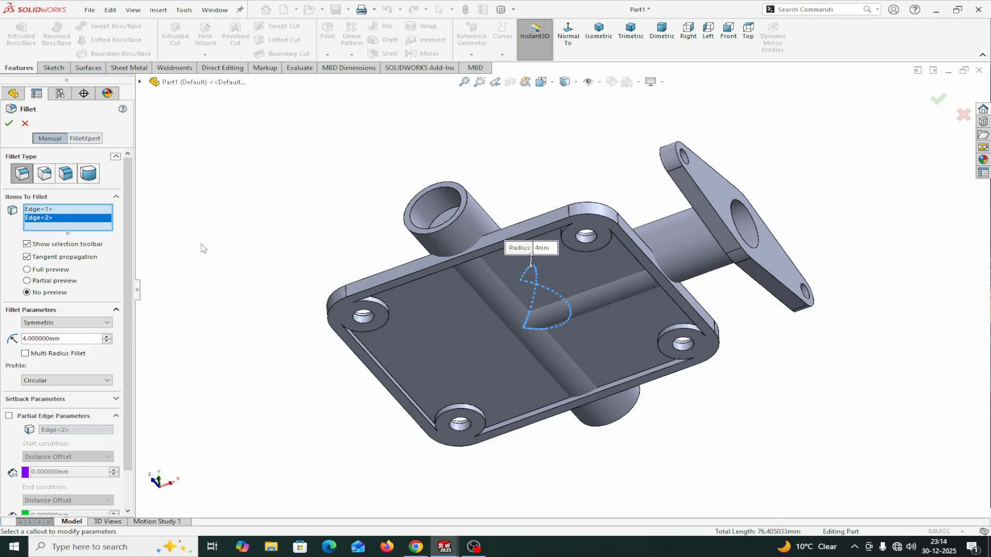
click(9, 124)
middle_drag(232, 175, 259, 237)
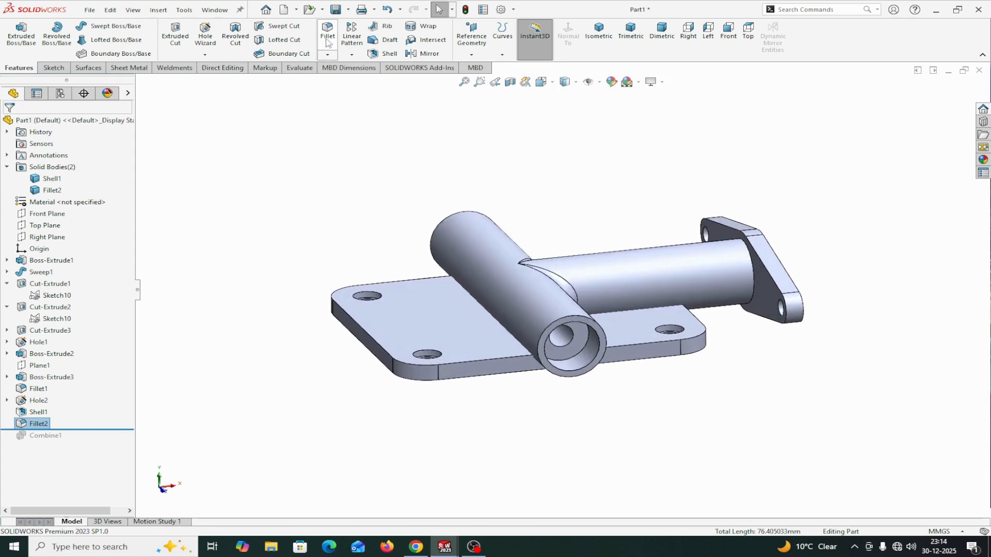
drag(101, 429, 101, 443)
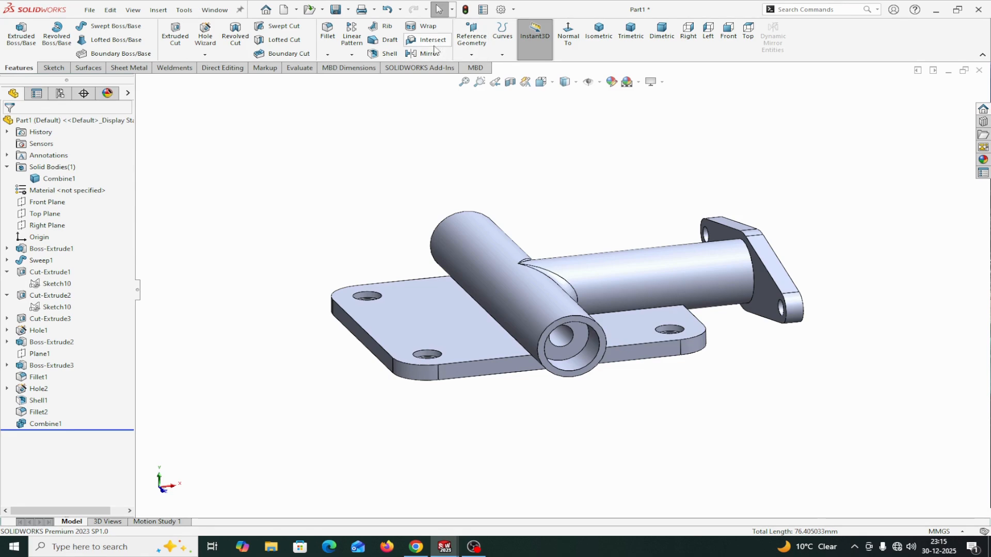
Start a fillet with a 2 mm radius and select the long edge where the main pipe meets the plate opposite the branch
click(328, 31)
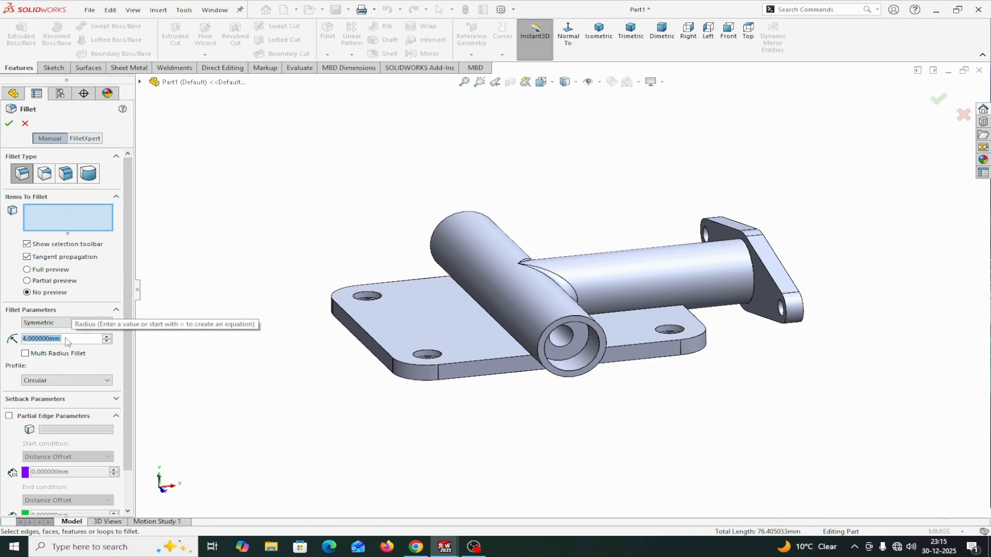
text(2)
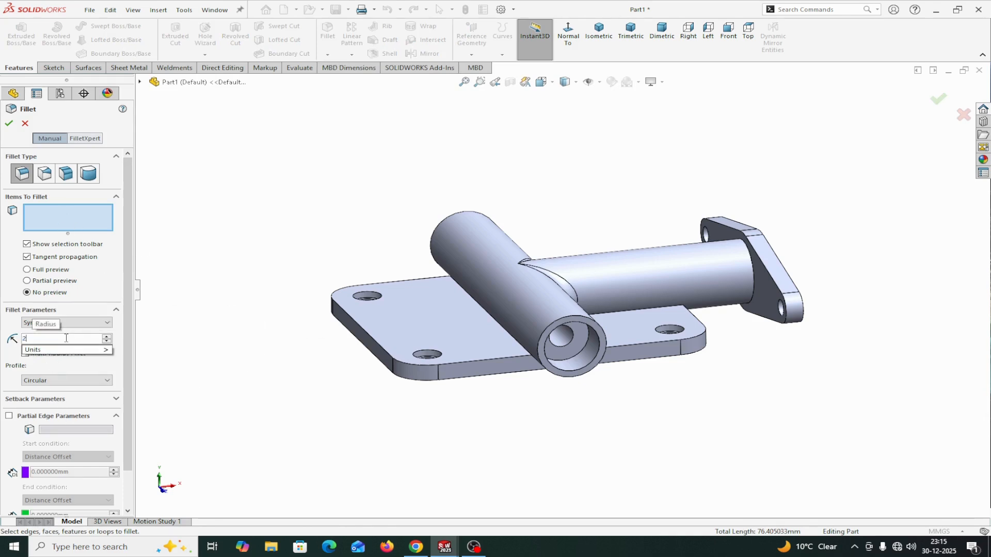
click(253, 351)
middle_drag(360, 395, 387, 370)
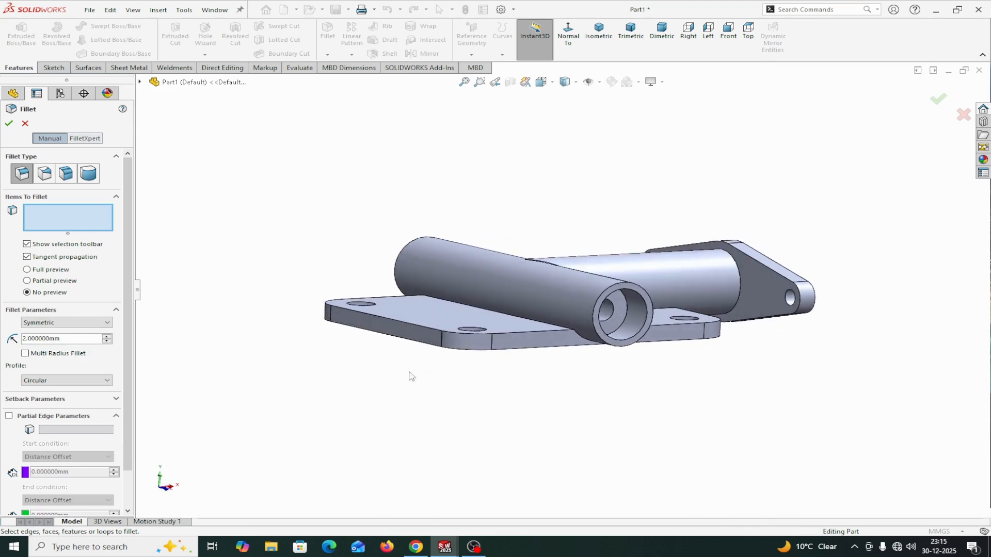
scroll(614, 388, down, 3)
middle_drag(541, 372, 522, 349)
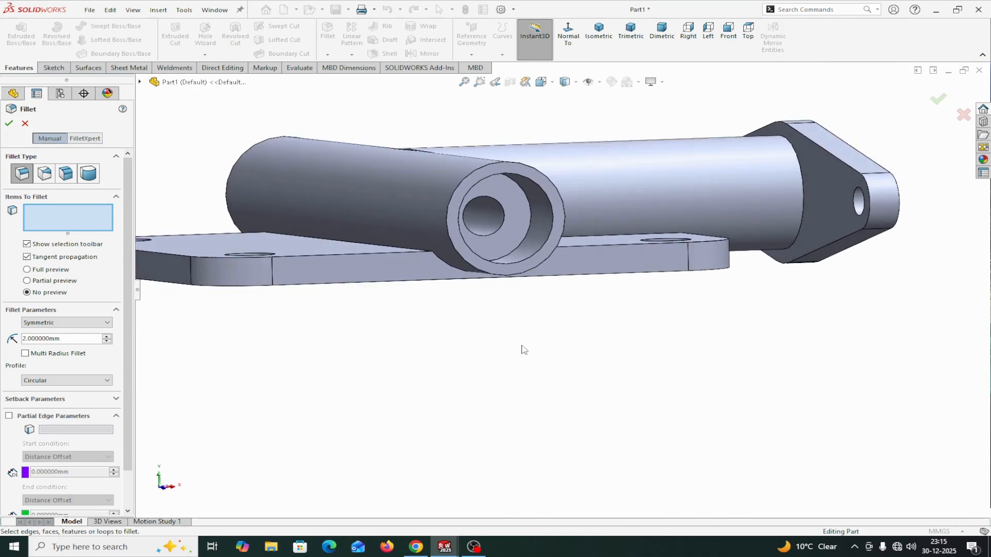
click(412, 251)
middle_drag(595, 327, 606, 388)
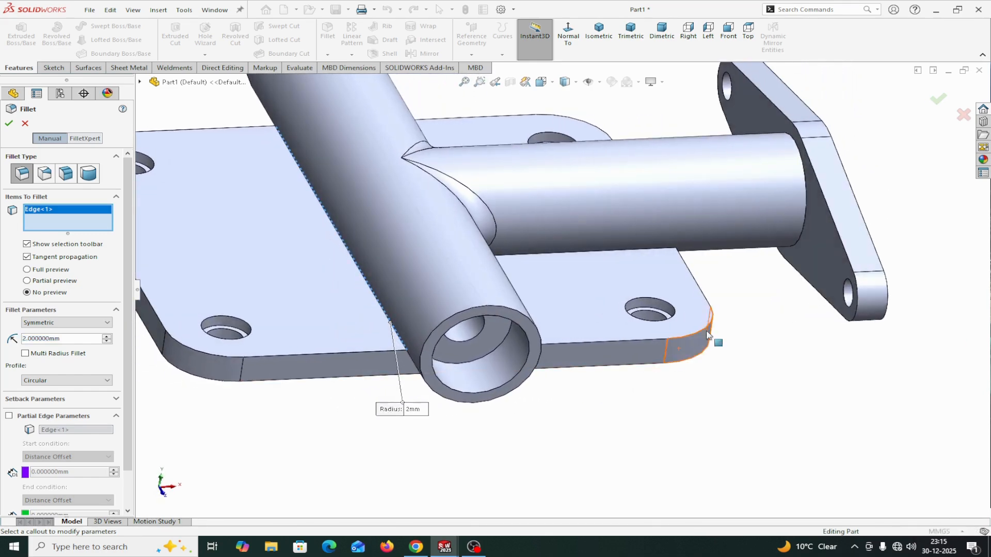
click(800, 238)
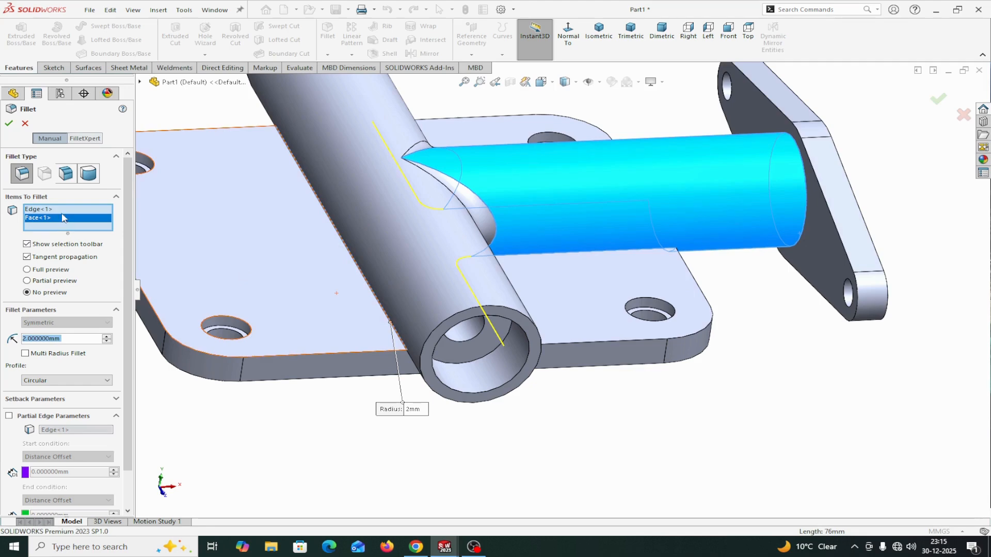
right_click(62, 217)
right_click(53, 222)
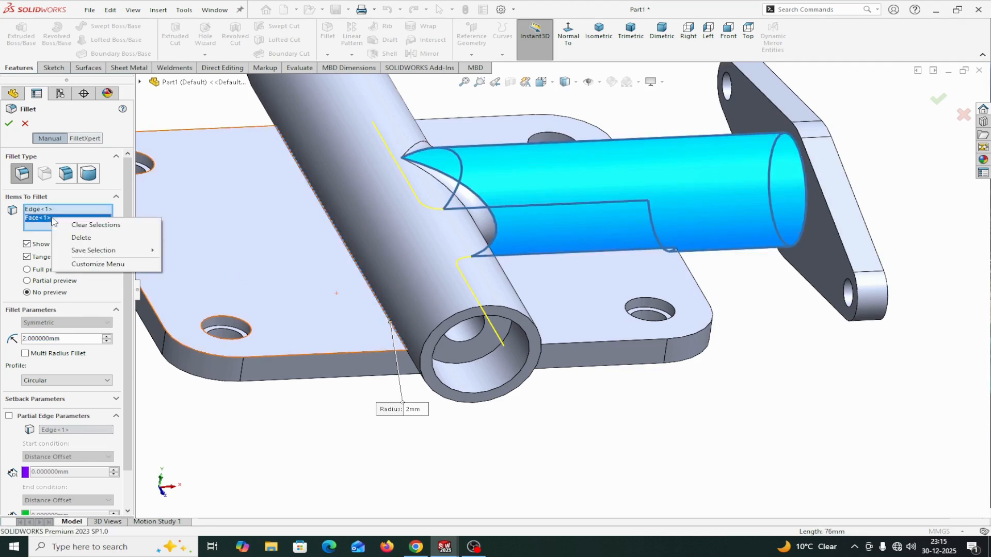
click(81, 238)
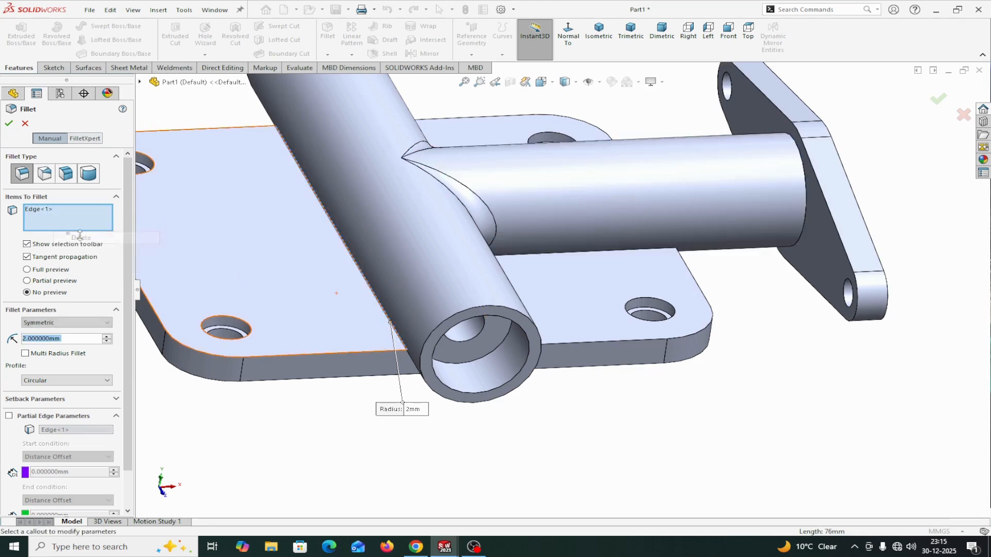
Add the circular edge where the branch pipe meets the flange to the fillet selection and apply the fillet
click(806, 221)
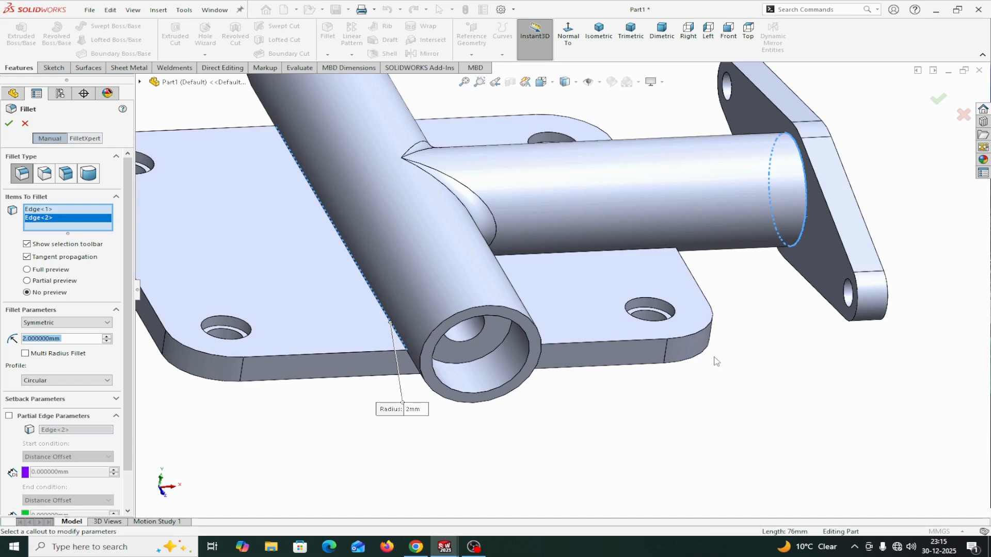
click(9, 124)
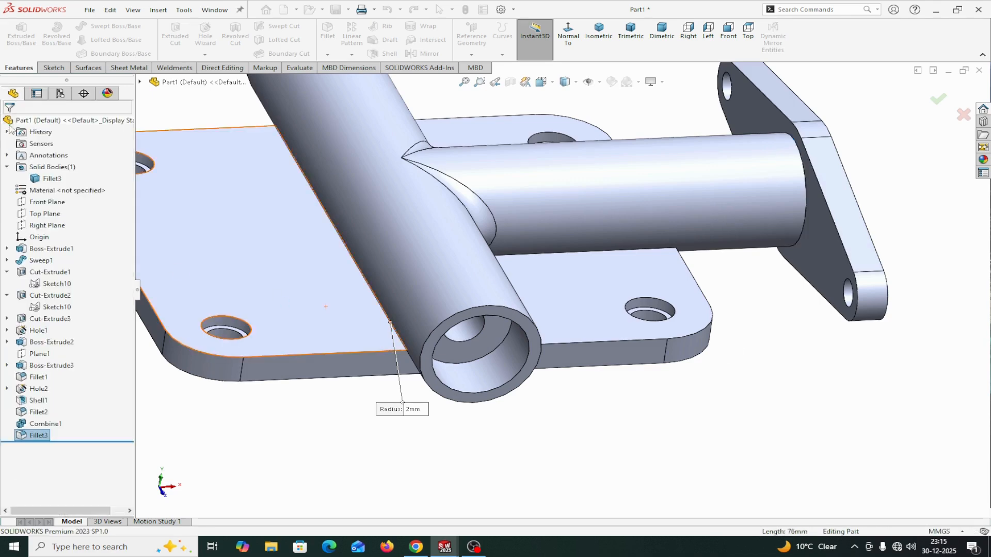
middle_drag(729, 409, 699, 405)
scroll(700, 404, up, 2)
Fillet the three edge runs where the pipes meet the shelled underside of the base plate at 2 mm radius
click(332, 42)
middle_drag(591, 371, 555, 304)
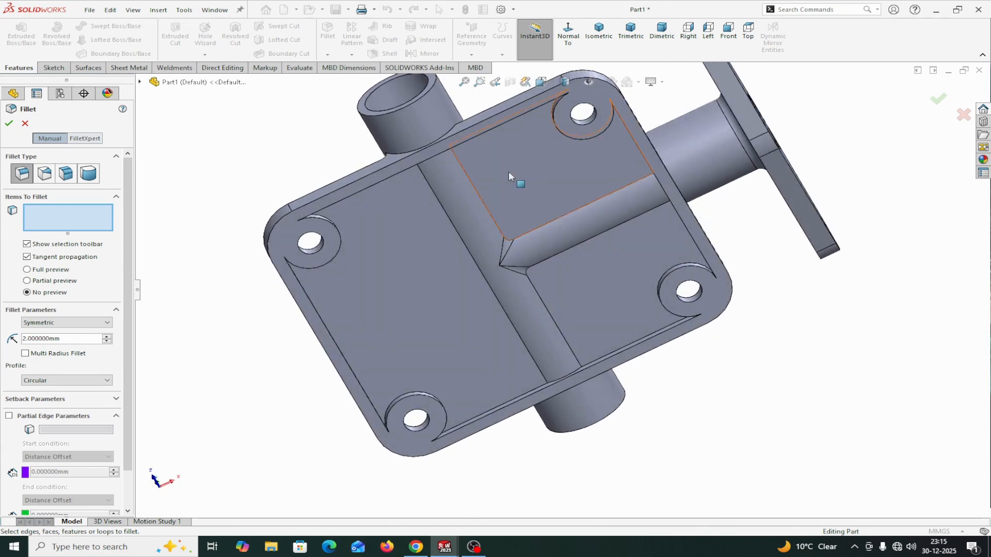
click(478, 195)
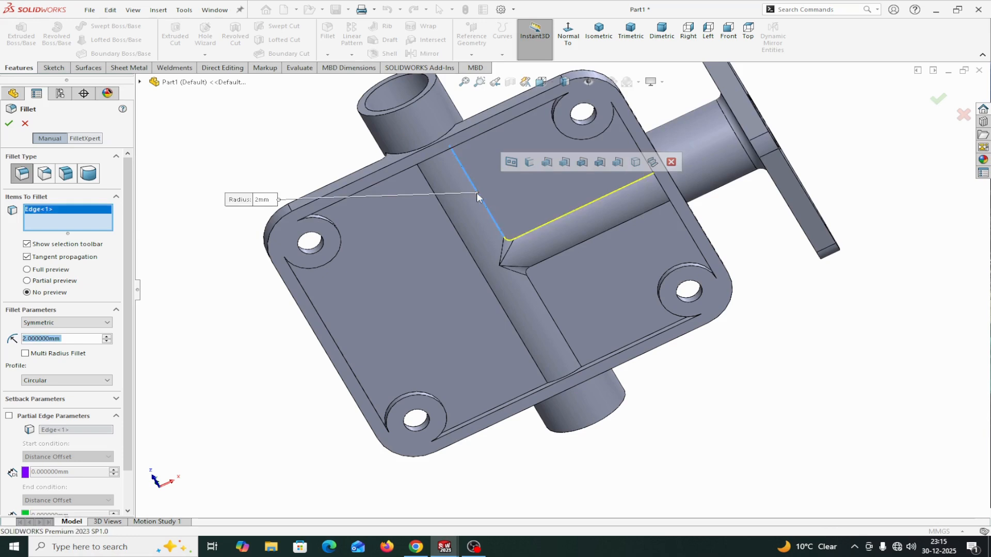
click(456, 235)
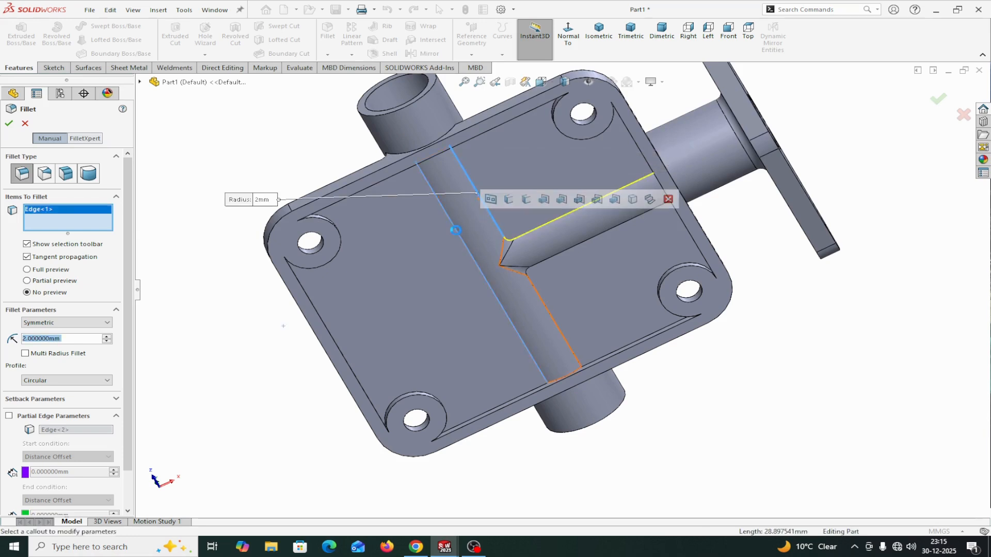
click(550, 255)
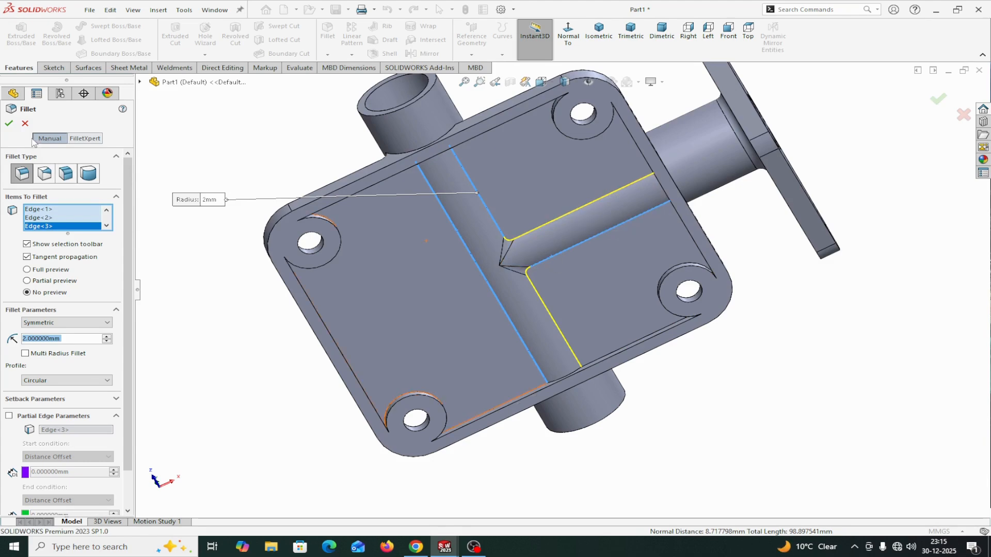
click(9, 123)
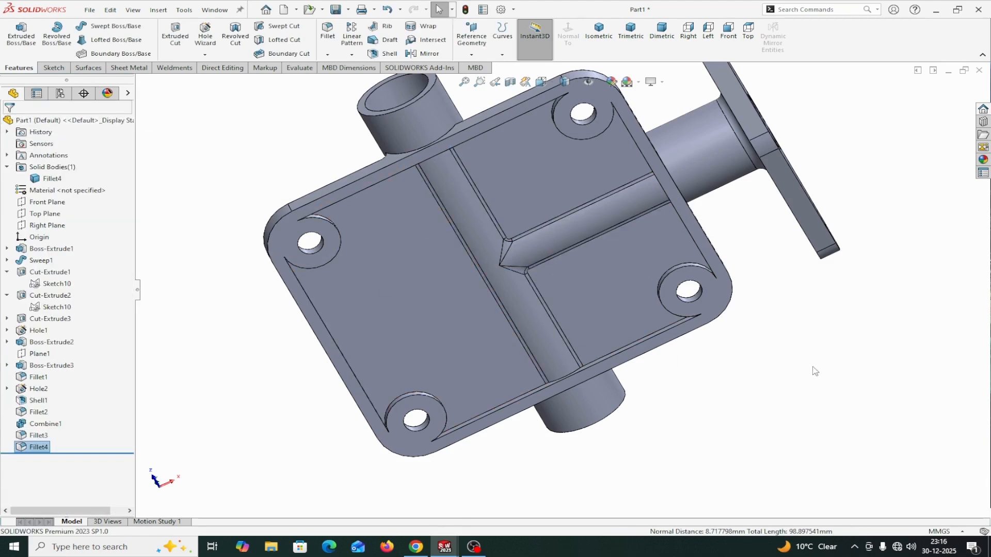
Fillet the two edge chains where the pipes meet the plate's upper face on either side of the branch at 2 mm radius
middle_drag(817, 352, 719, 435)
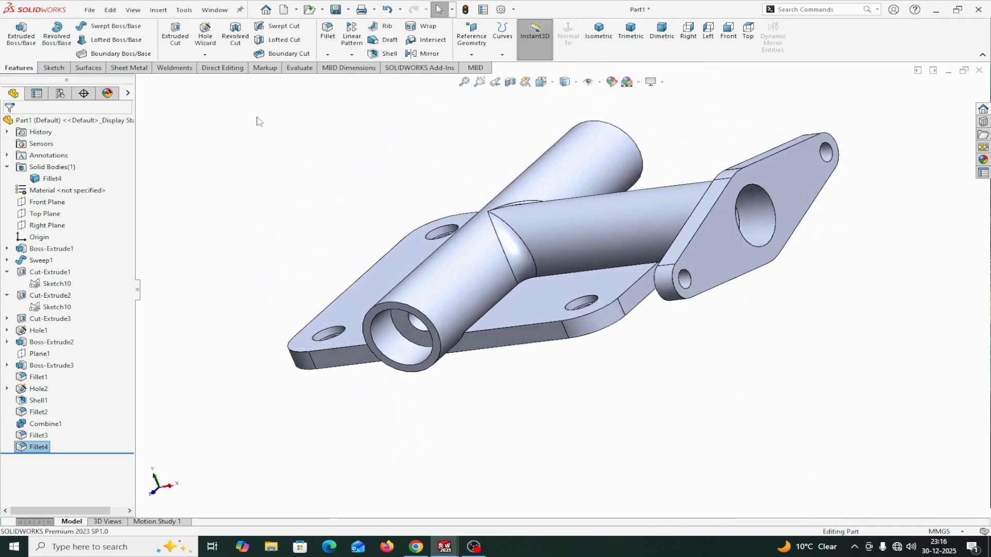
click(327, 30)
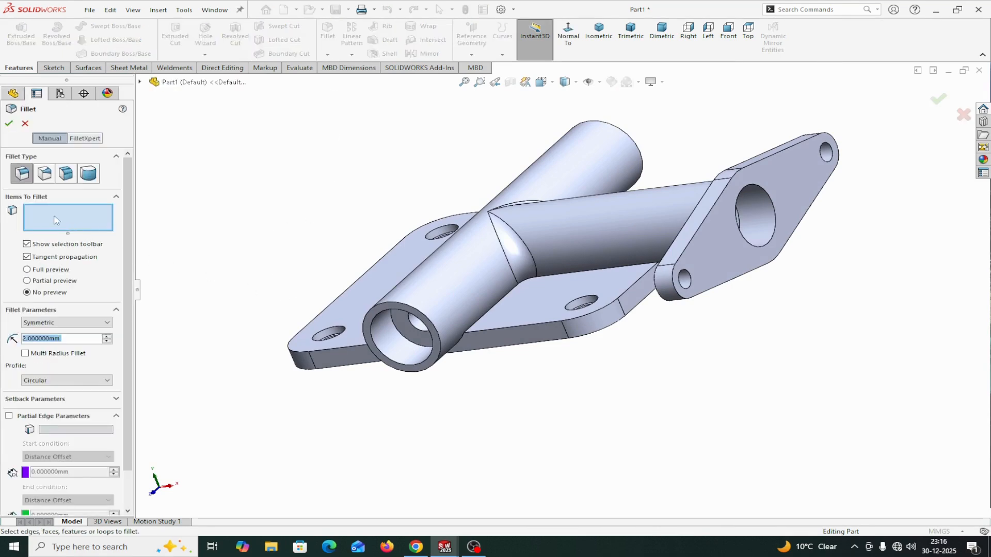
scroll(547, 364, down, 3)
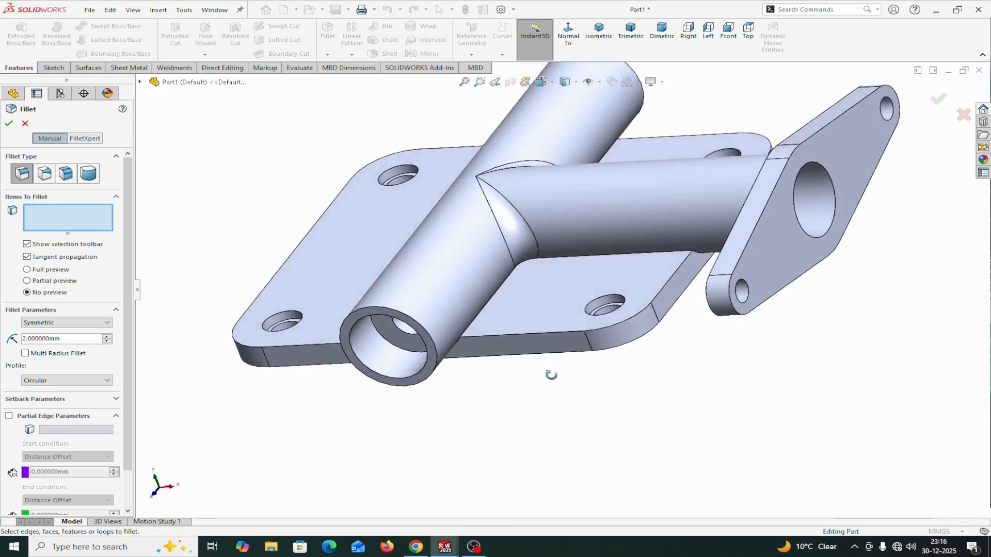
click(481, 312)
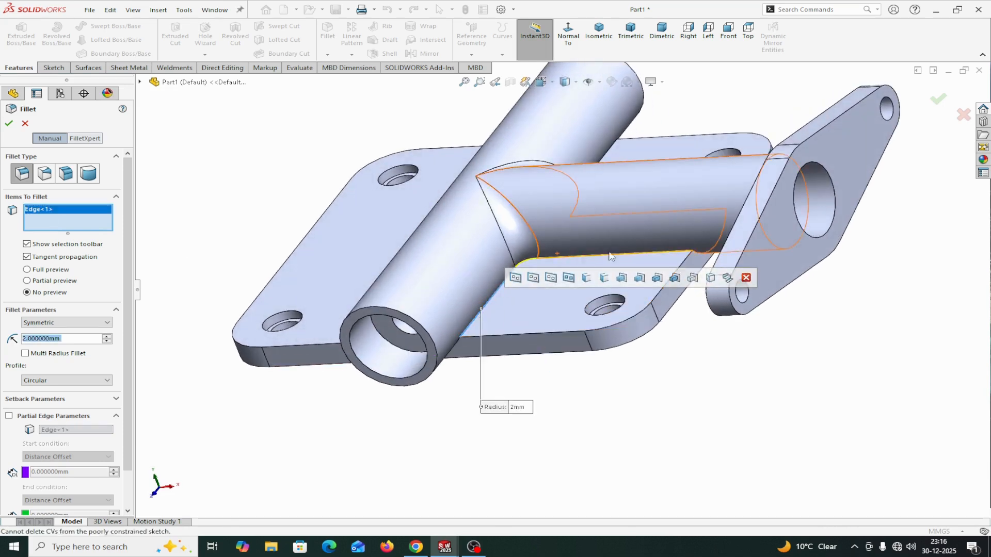
middle_drag(798, 308, 757, 419)
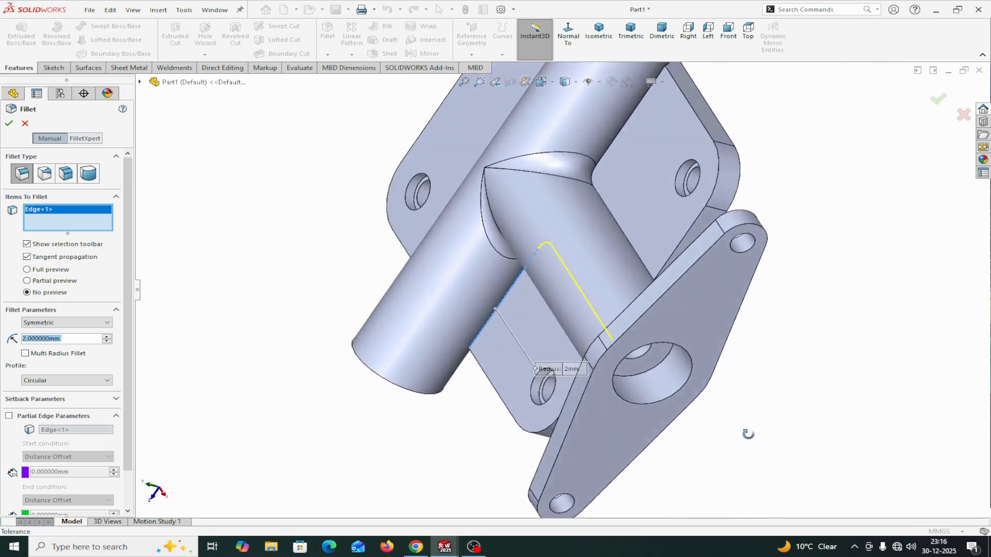
click(602, 152)
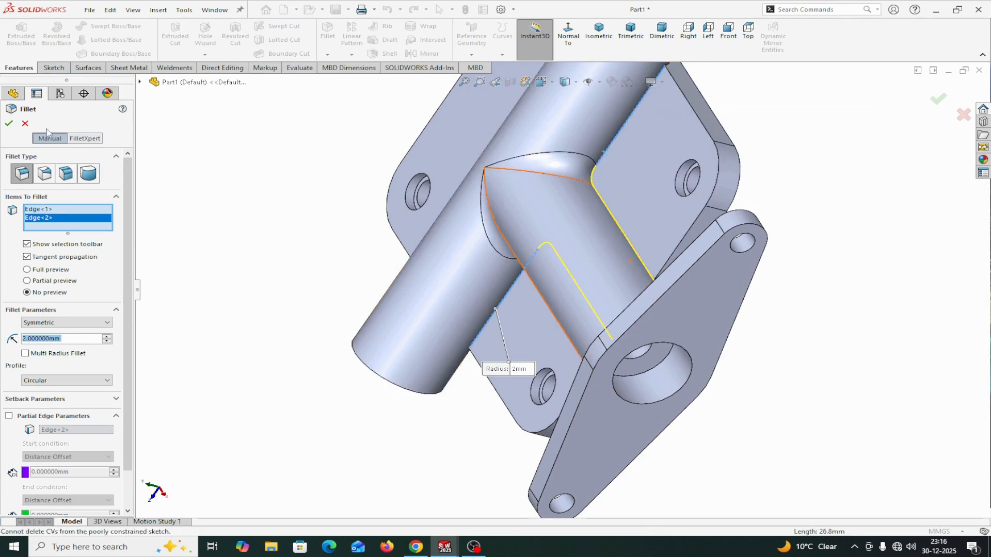
click(9, 123)
Start a chamfer with a 1 mm distance and select the large bore edge on the flange's outer face
middle_drag(306, 232, 325, 186)
scroll(348, 215, up, 3)
middle_drag(770, 389, 787, 354)
click(327, 54)
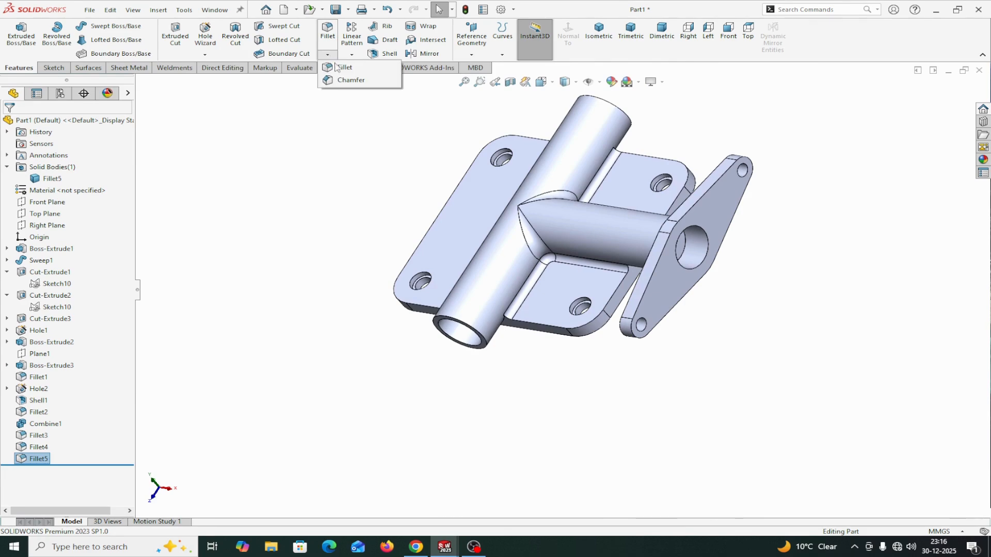
click(347, 80)
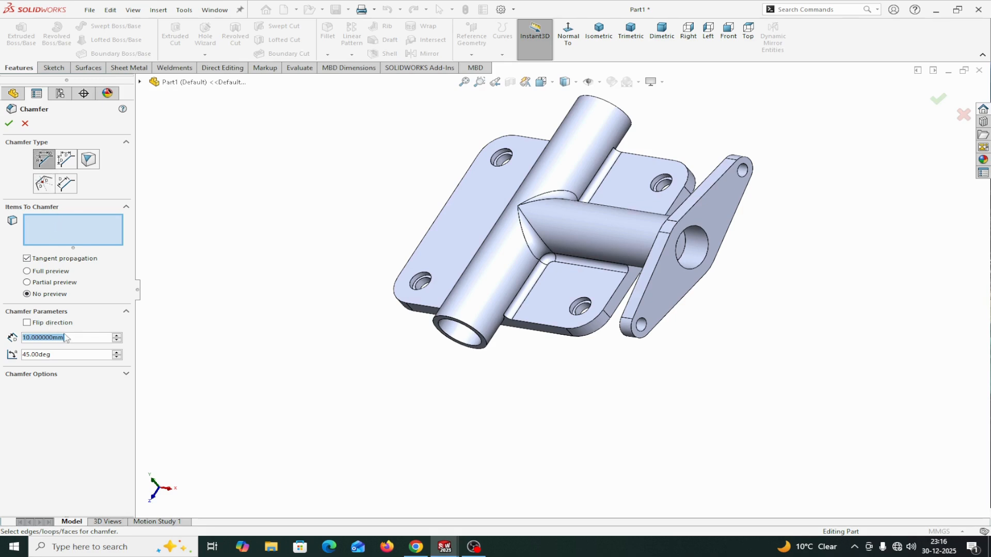
text(1)
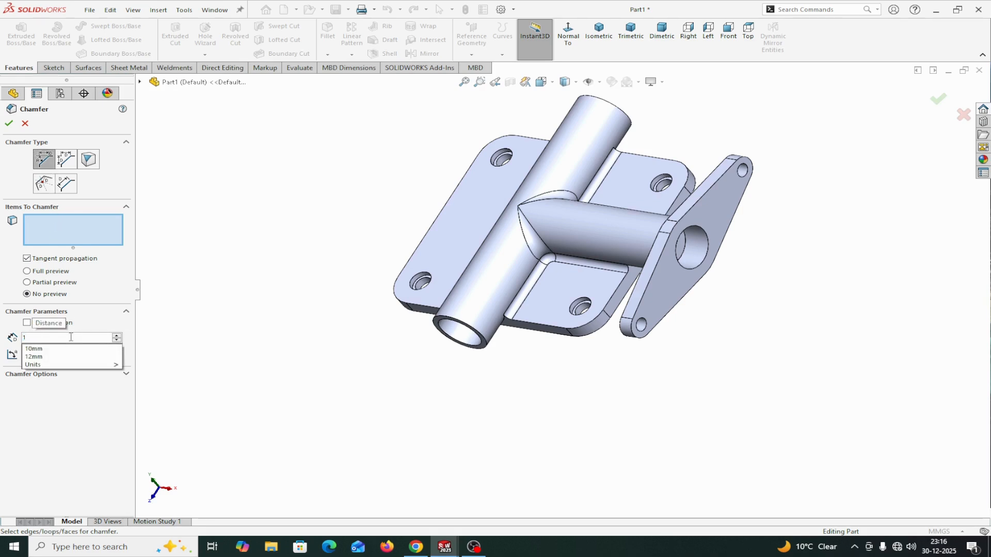
key(Return)
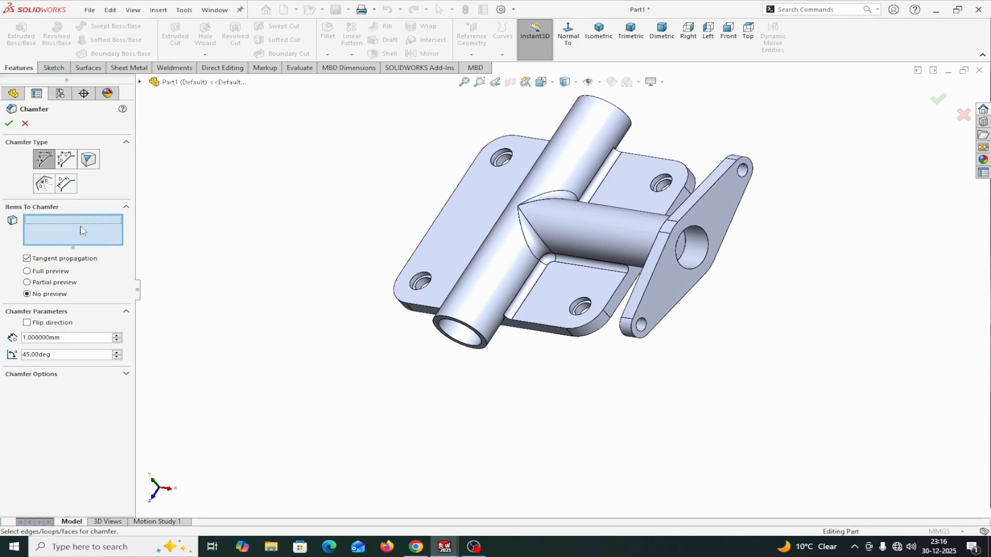
scroll(877, 305, down, 2)
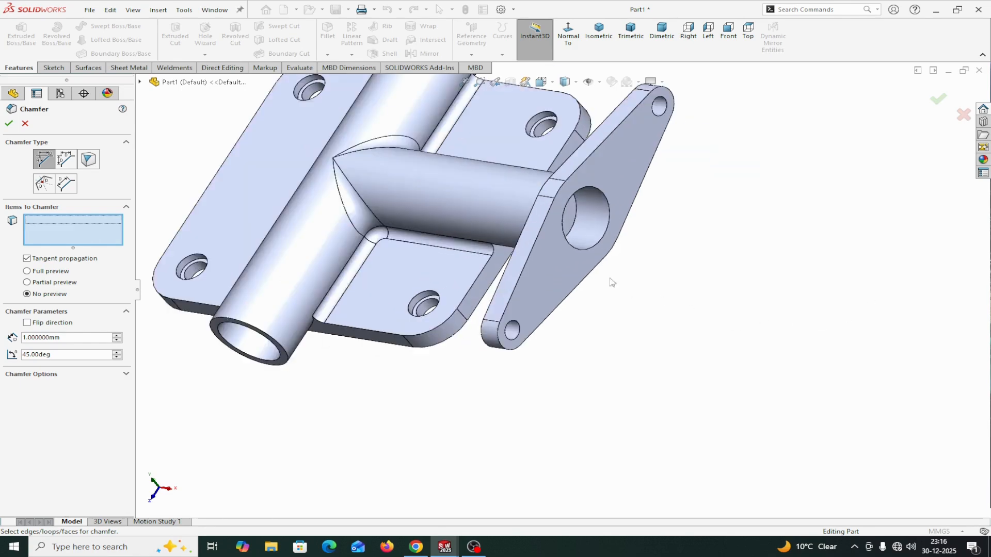
click(595, 252)
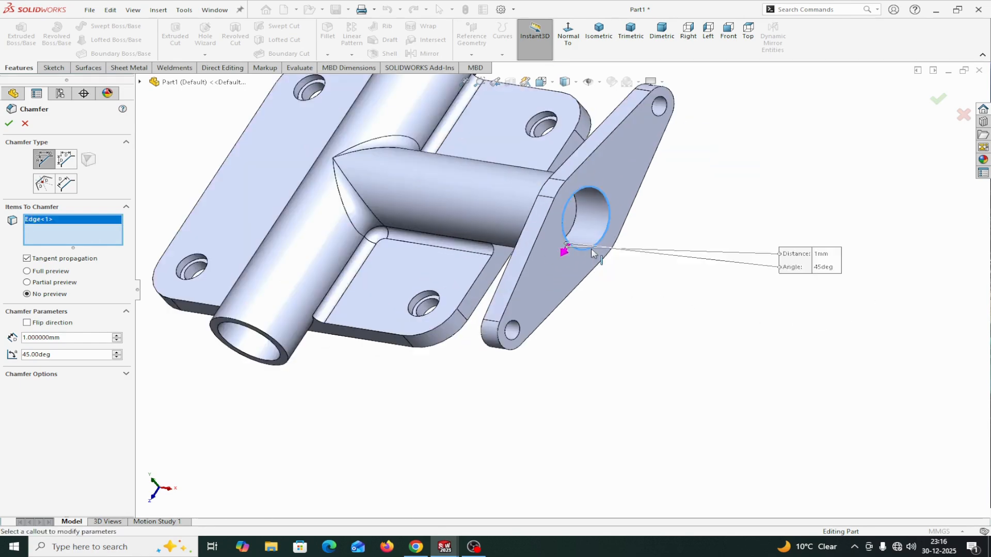
Add the inner circular edges at both ends of the main pipe to the chamfer selection and apply the chamfer
click(277, 369)
middle_drag(507, 370, 627, 273)
scroll(514, 83, down, 5)
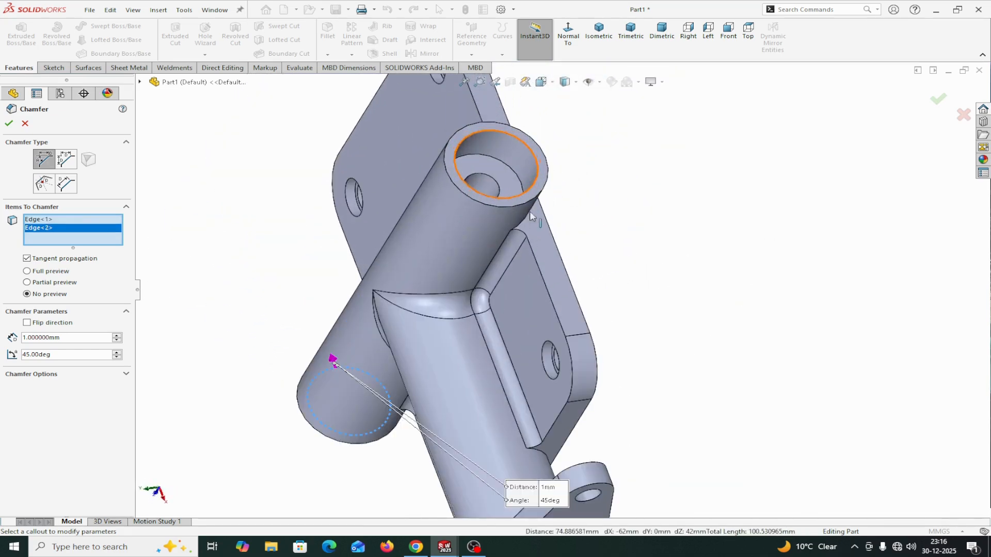
click(531, 191)
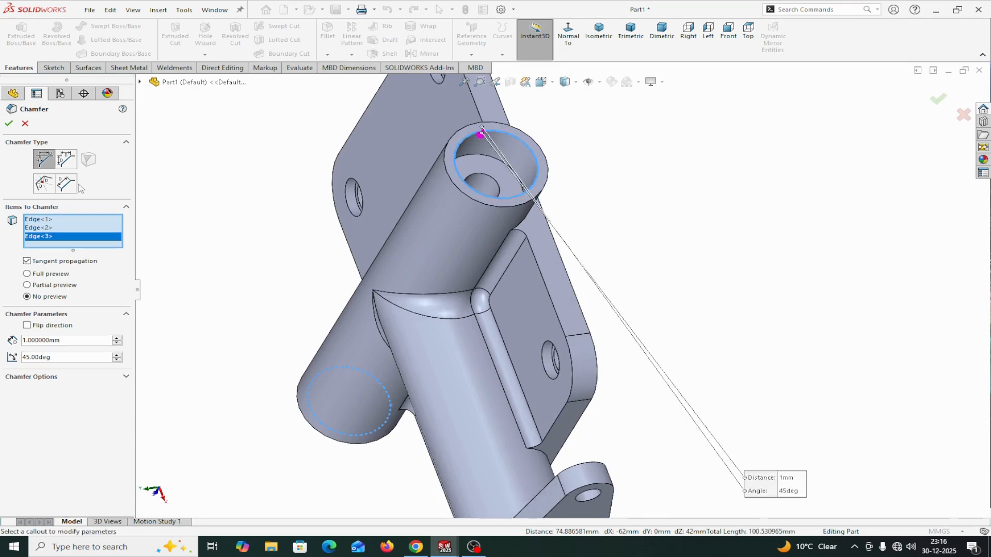
click(9, 123)
Raise the document's shaded image quality to a deviation of about 0.046 mm and its wireframe quality to near the maximum
middle_drag(683, 251, 781, 150)
scroll(705, 213, up, 6)
scroll(382, 440, down, 3)
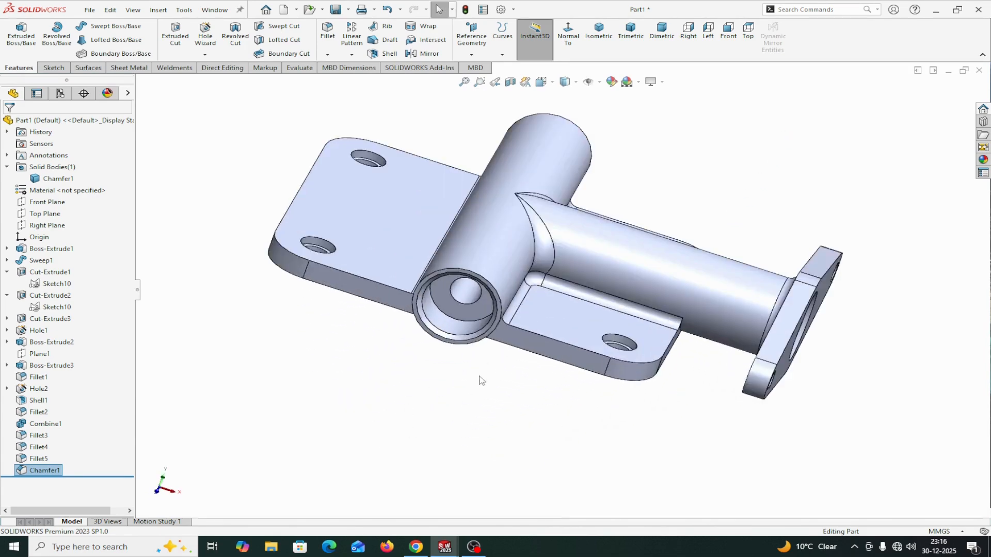
click(514, 10)
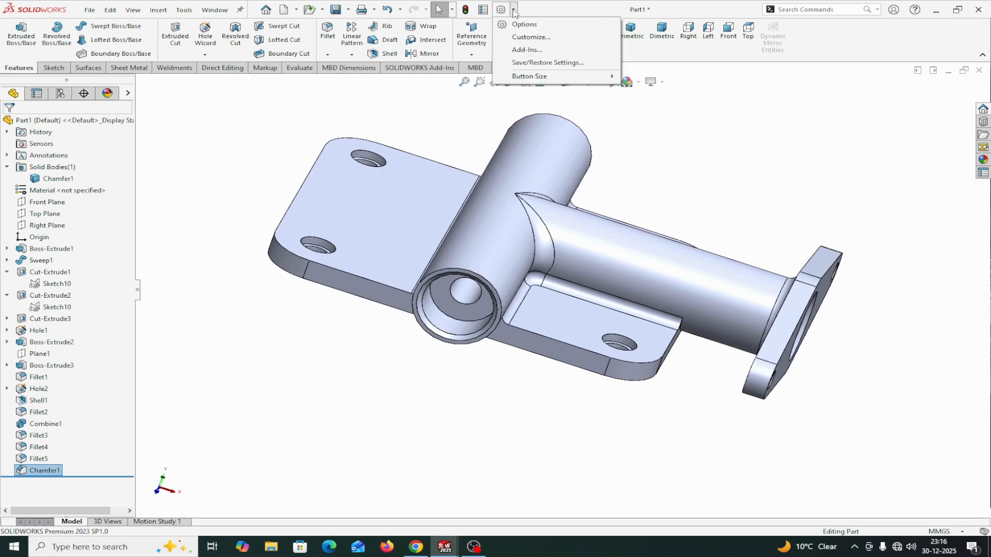
click(524, 23)
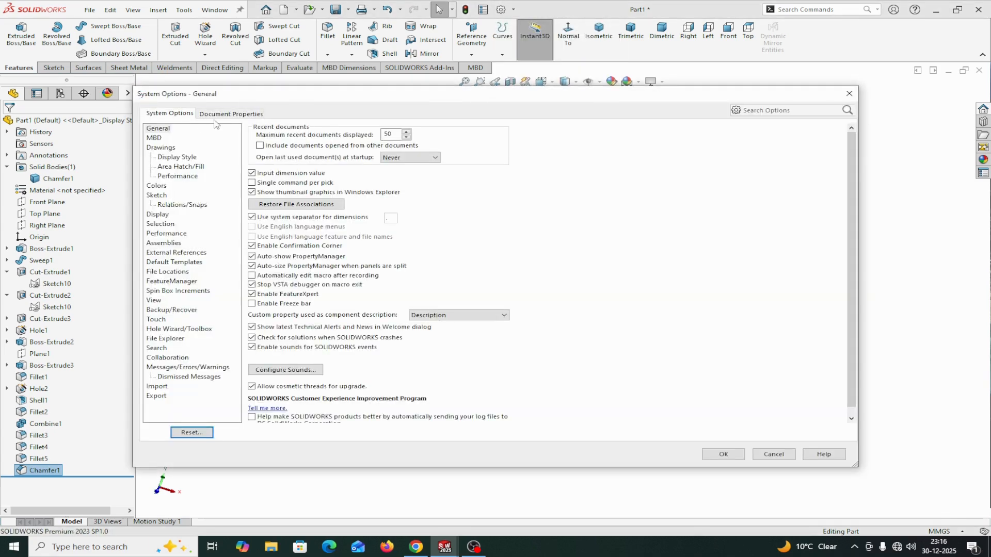
click(216, 115)
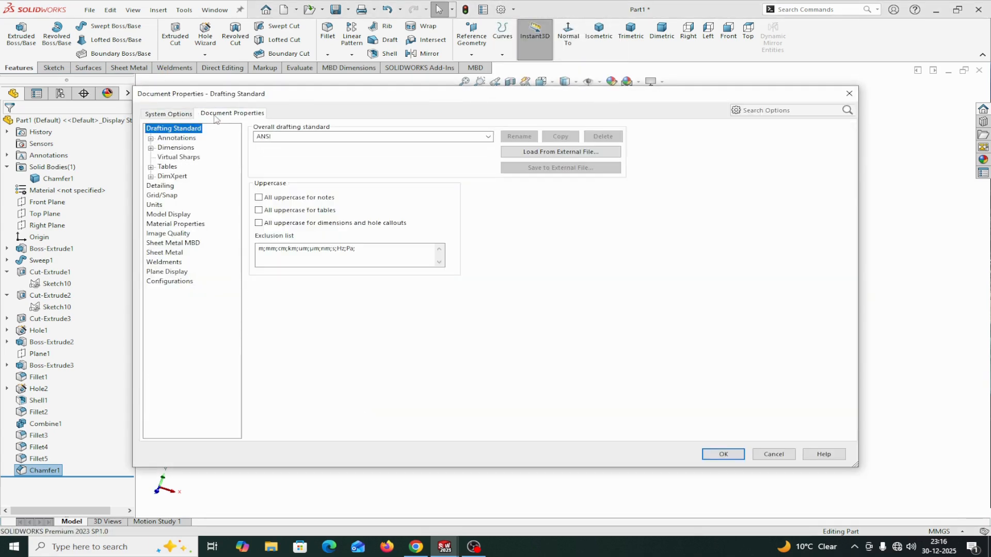
click(166, 235)
drag(350, 147, 309, 146)
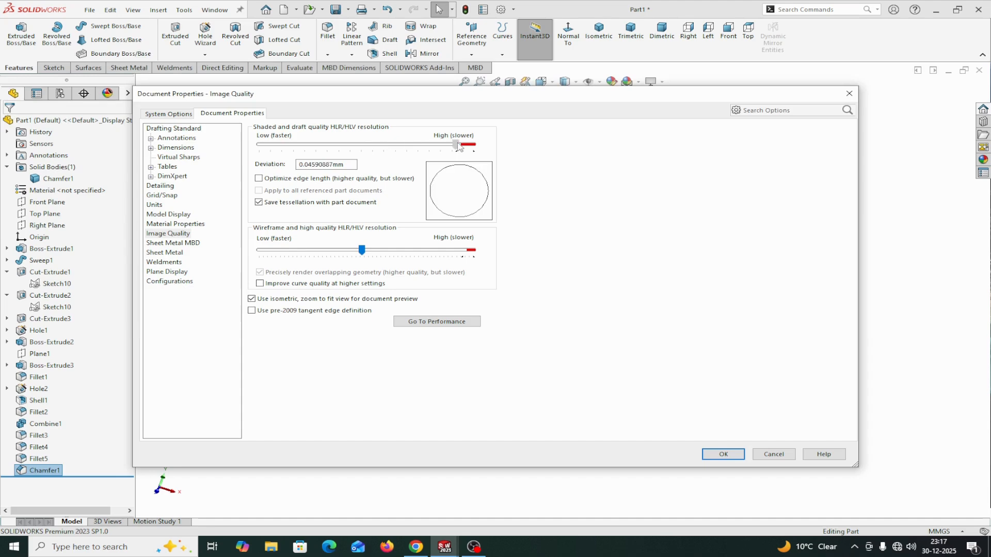
drag(467, 253, 468, 251)
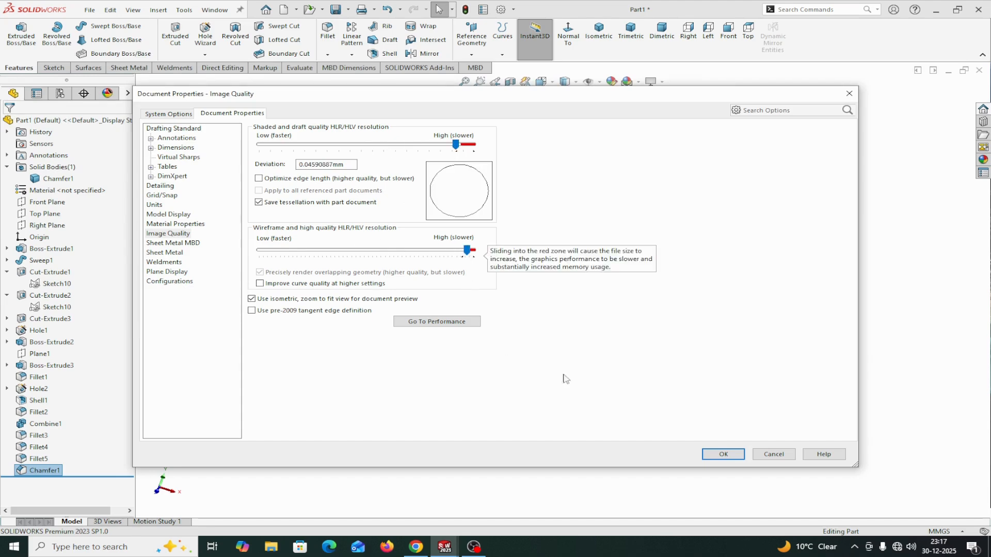
click(724, 455)
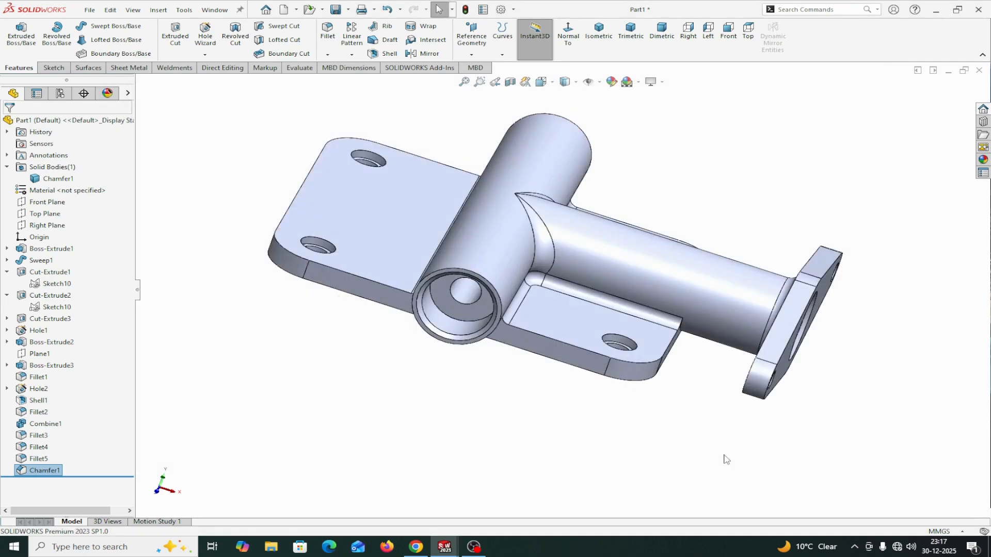
Examine the chamfered main pipe opening up close and check the smoothness of the part's curved edges
middle_drag(653, 454, 640, 420)
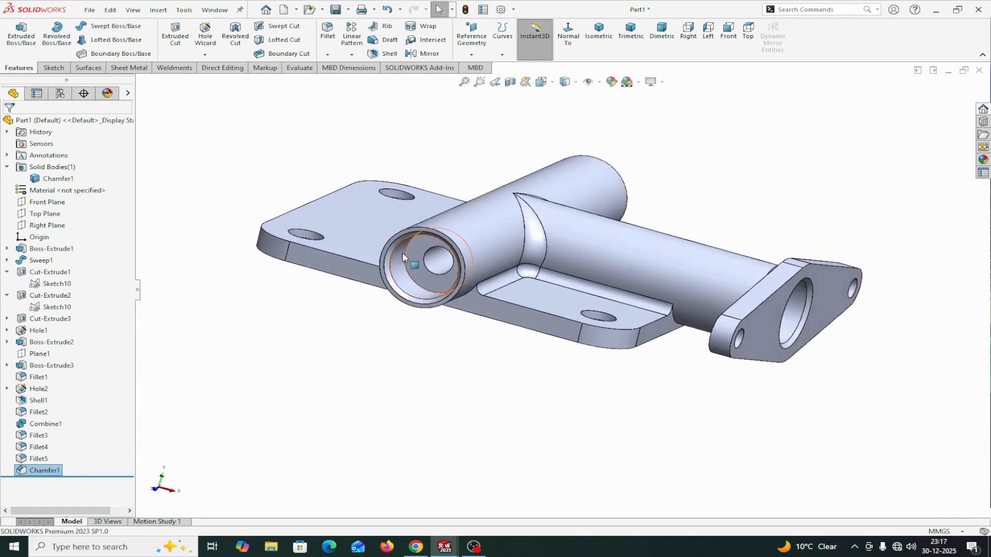
scroll(401, 252, down, 3)
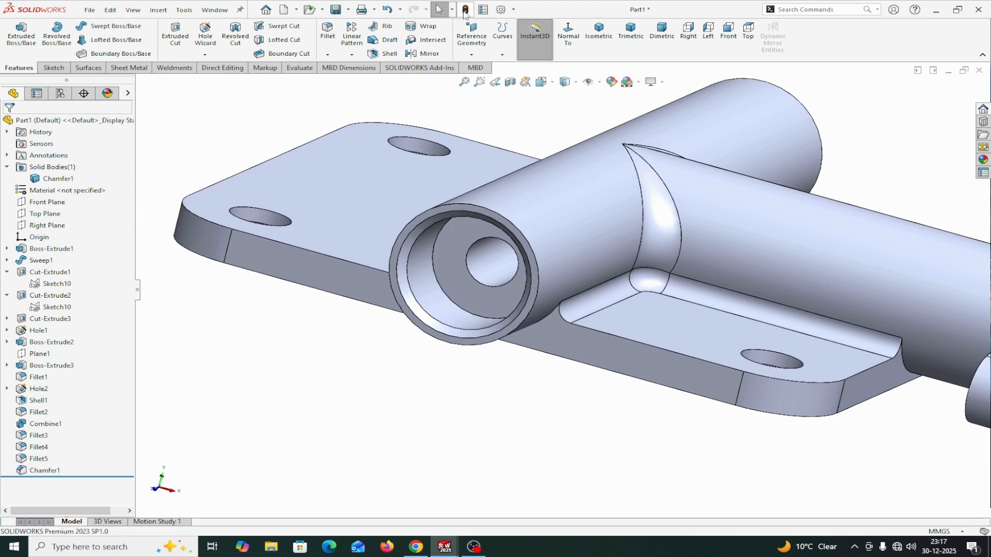
scroll(420, 309, down, 3)
scroll(450, 260, up, 6)
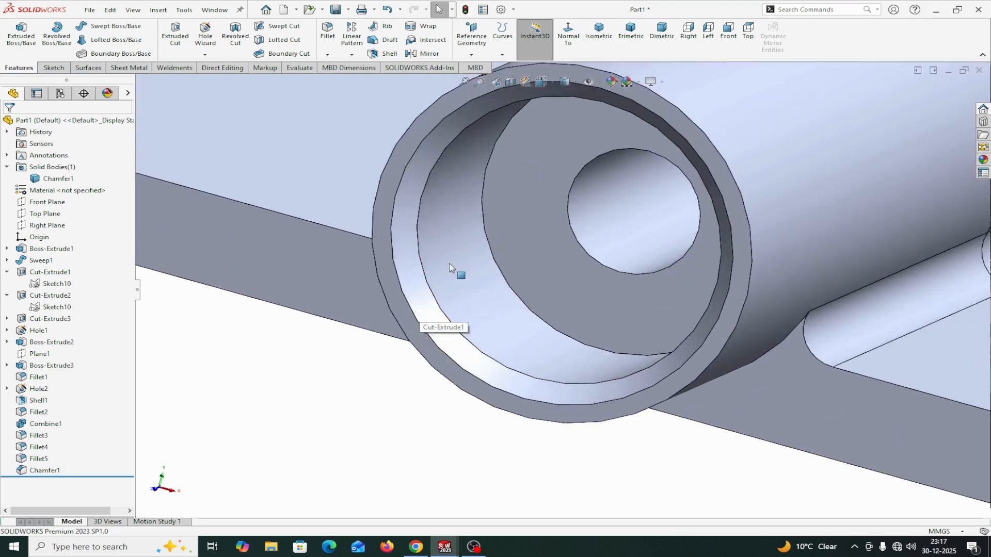
middle_drag(515, 376, 548, 399)
scroll(548, 399, up, 3)
key(f)
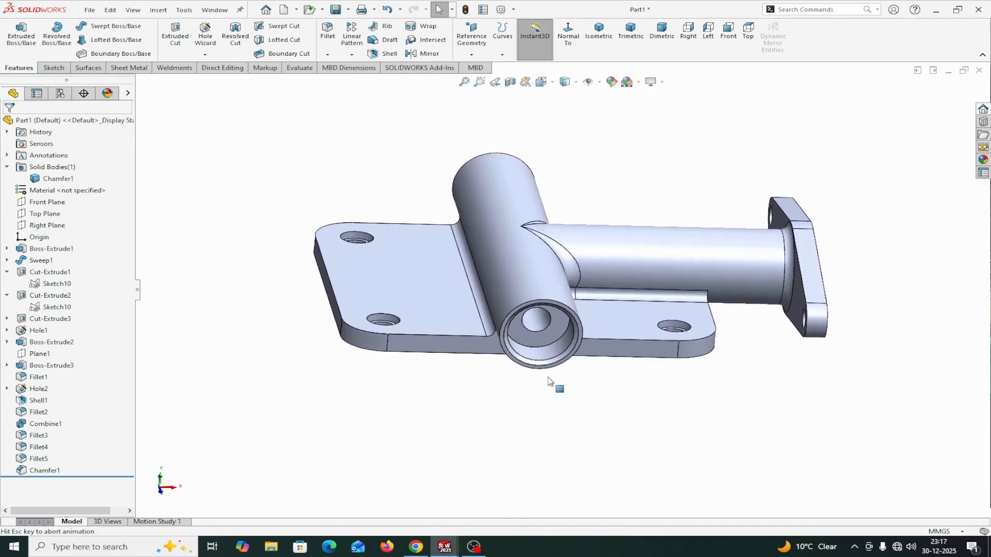
middle_drag(755, 400, 735, 411)
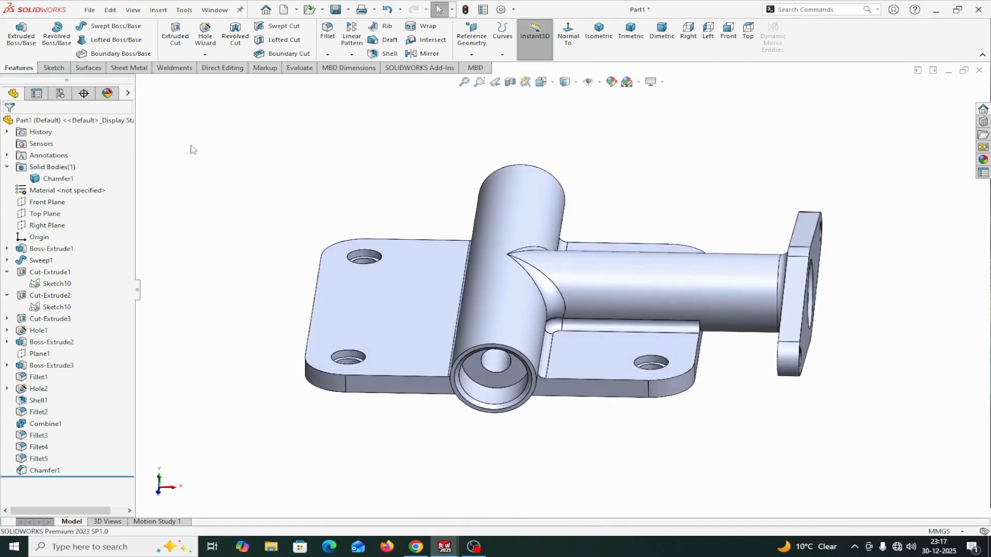
Color the whole part cyan through its appearance in the display pane
click(128, 93)
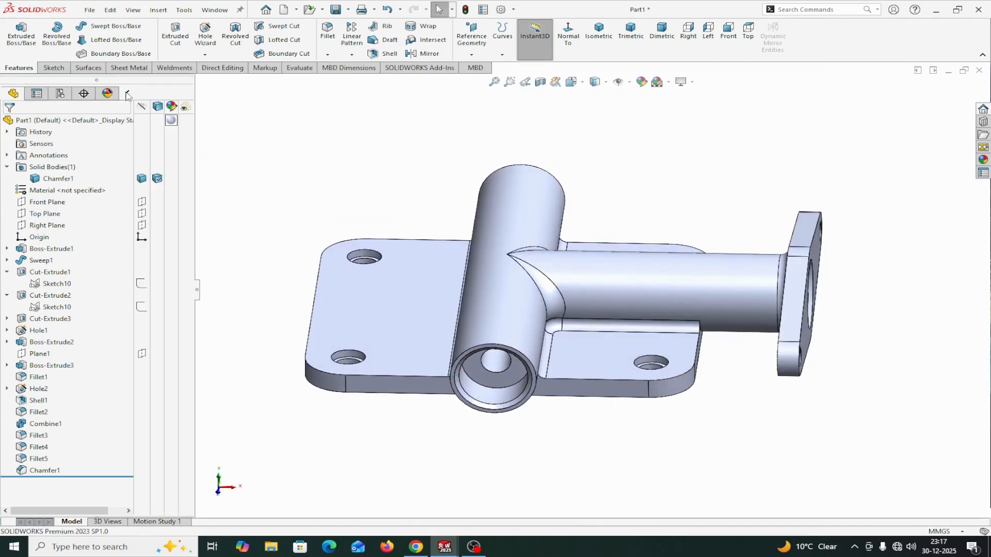
click(170, 119)
click(194, 133)
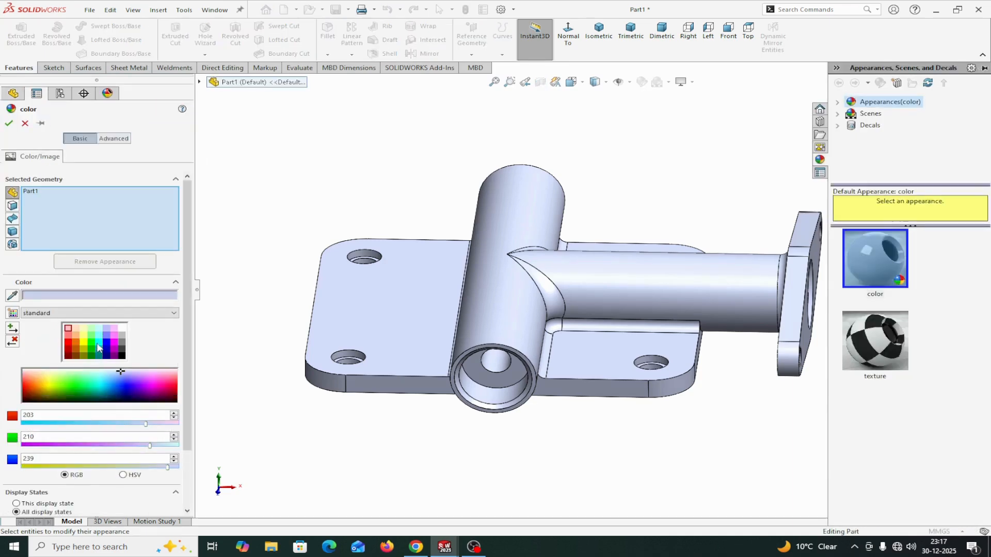
click(98, 351)
click(9, 124)
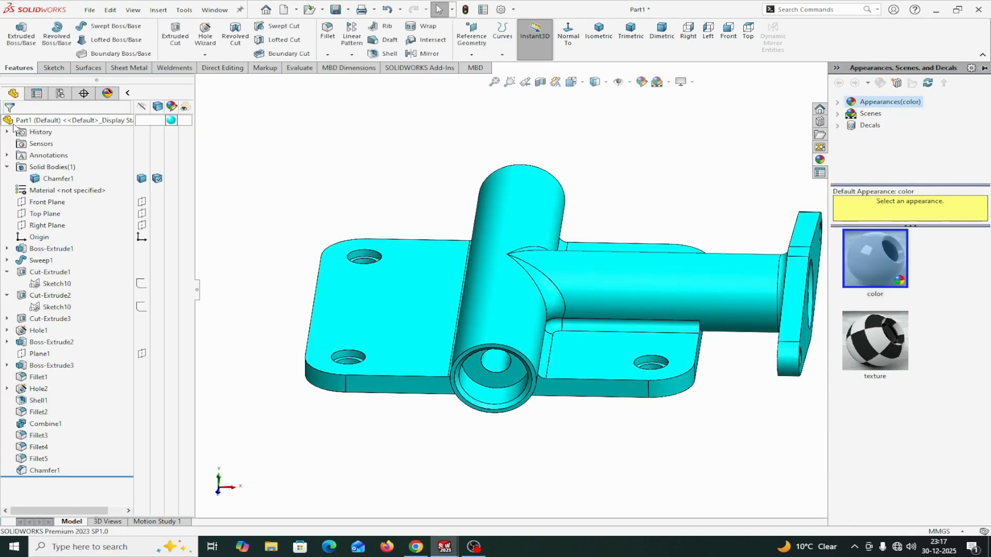
Color the fillet along the plate's upper face beside the branch (Fillet5) magenta, RGB 255, 7, 244
middle_drag(404, 433, 367, 412)
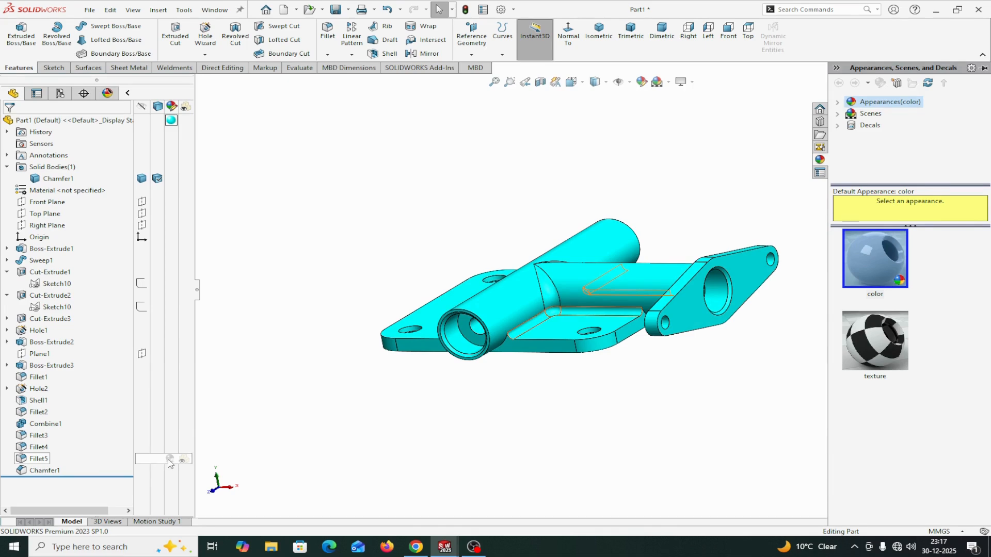
click(170, 460)
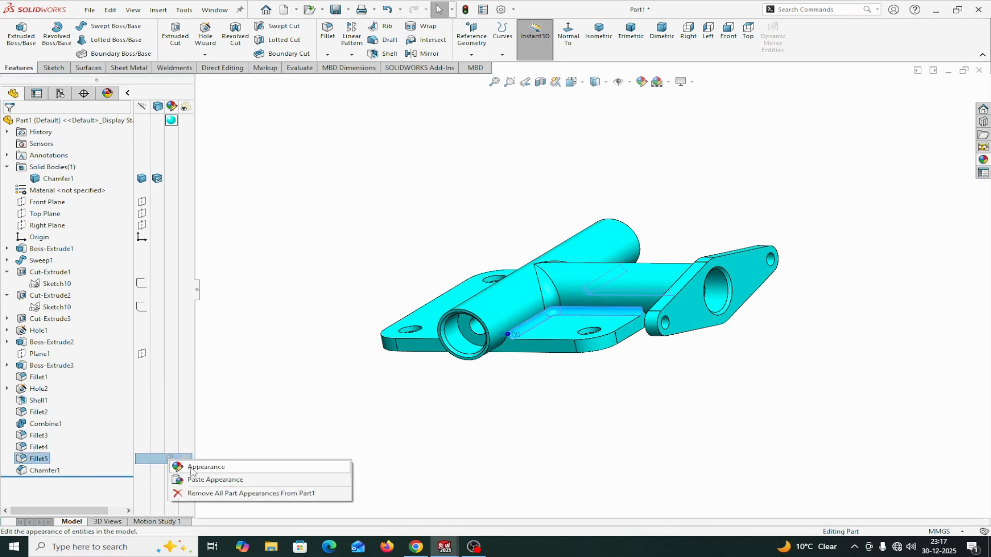
click(184, 467)
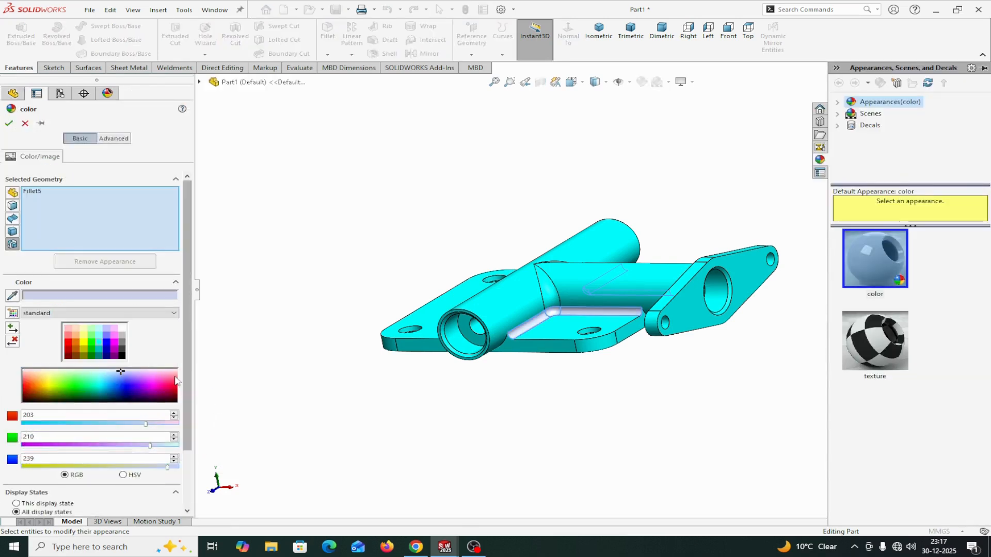
click(153, 385)
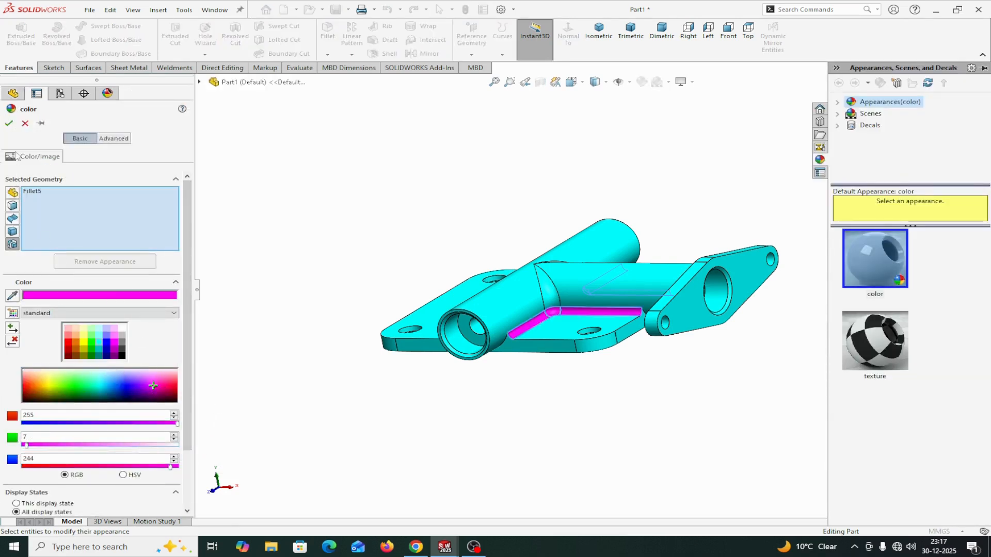
click(9, 123)
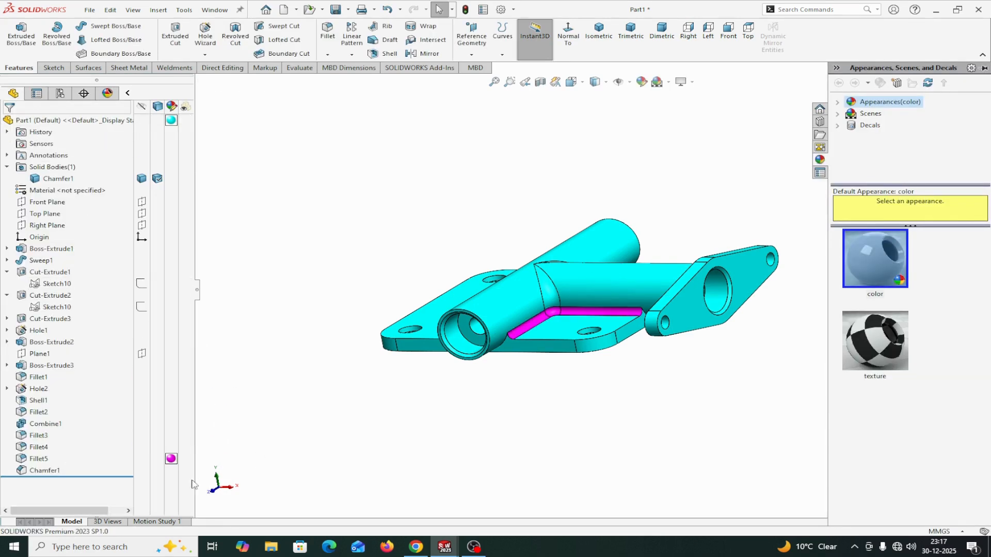
Copy Fillet5's magenta appearance and paste it onto the other two pipe junction fillets, Fillet4 and Fillet3
right_click(171, 458)
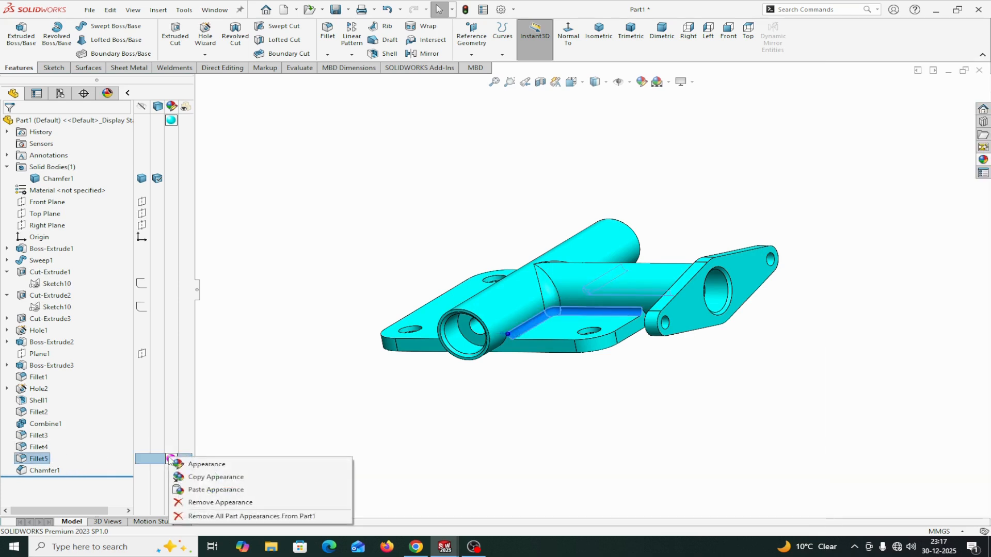
click(195, 476)
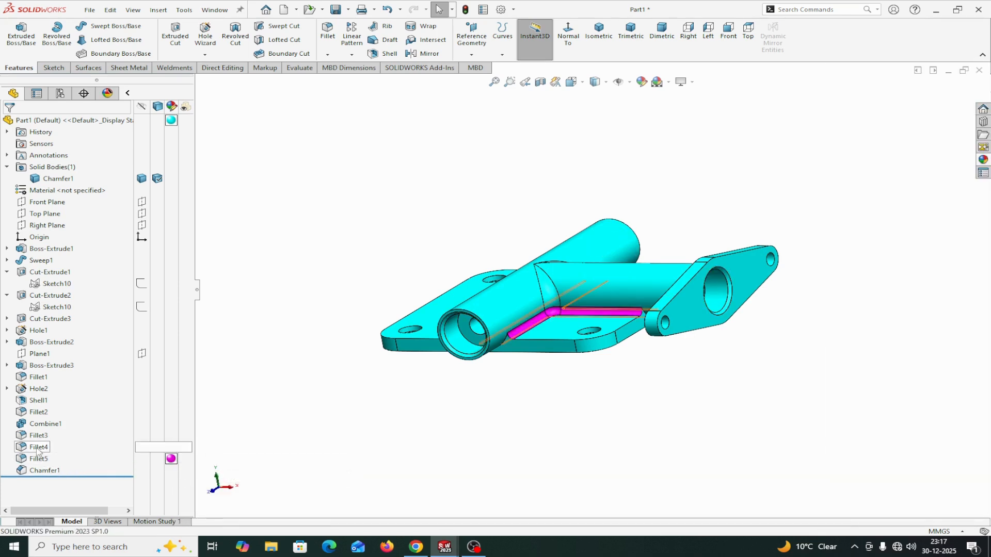
right_click(170, 447)
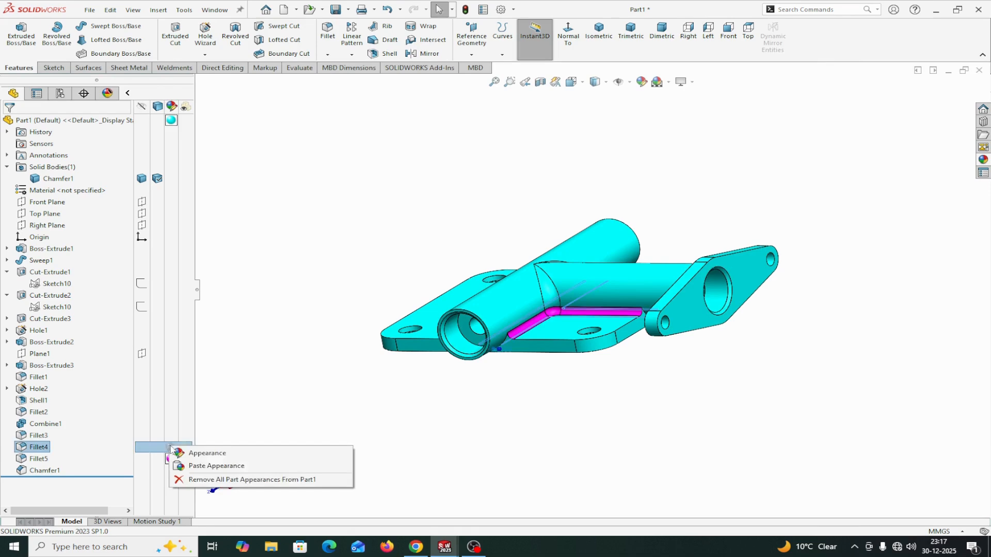
click(200, 466)
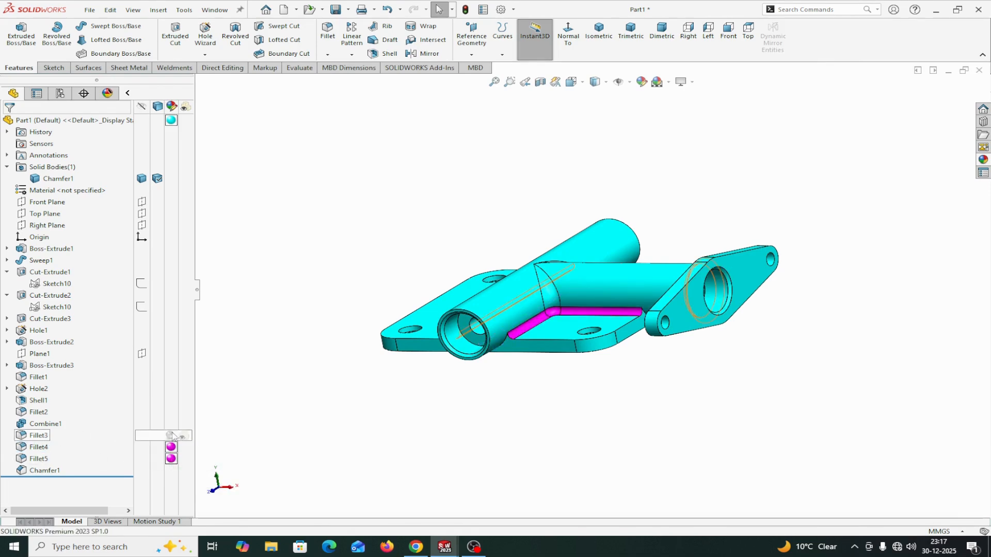
right_click(172, 435)
click(203, 454)
Apply the brushed chromium appearance from the Chrome metals to Hole2, the base plate's counterbored holes
middle_drag(321, 410, 333, 381)
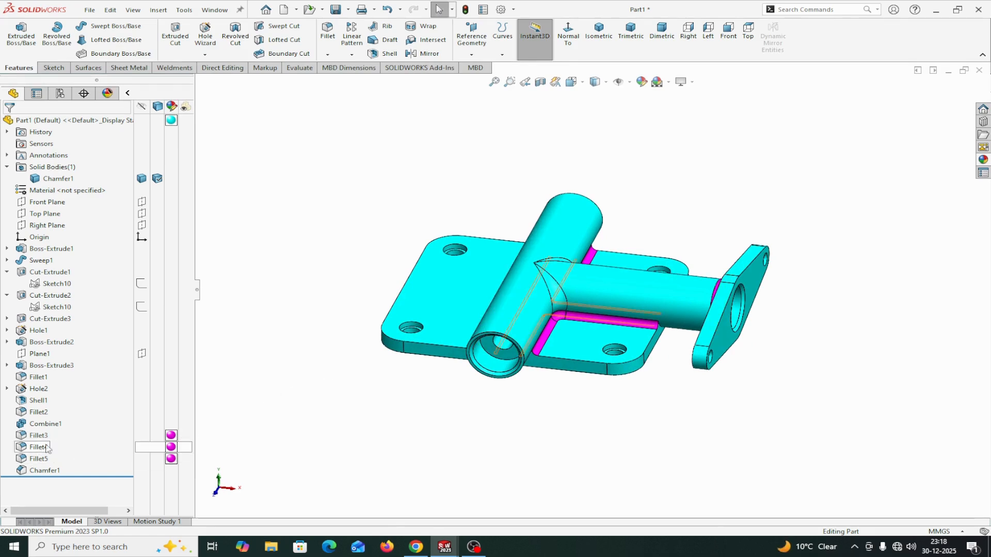
right_click(175, 394)
click(200, 404)
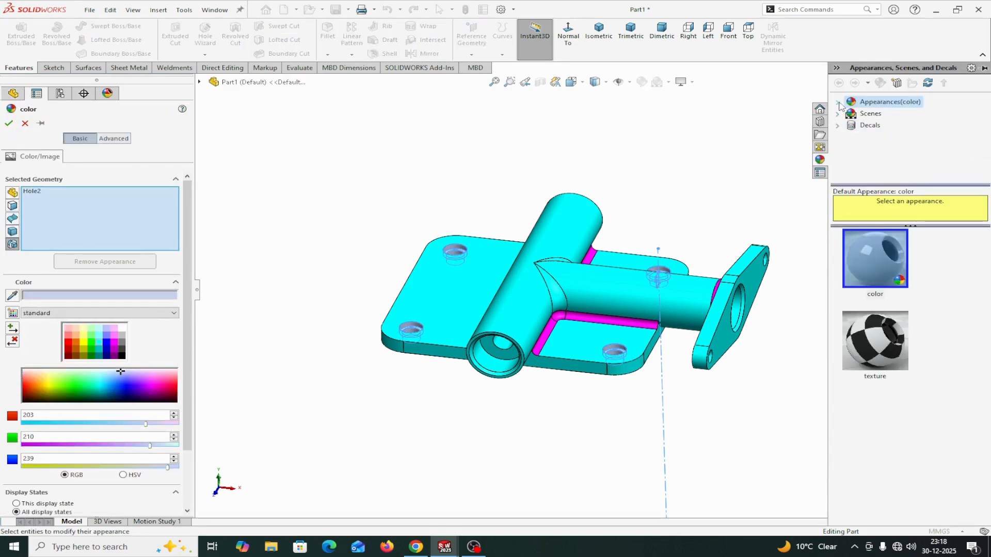
click(837, 103)
click(851, 125)
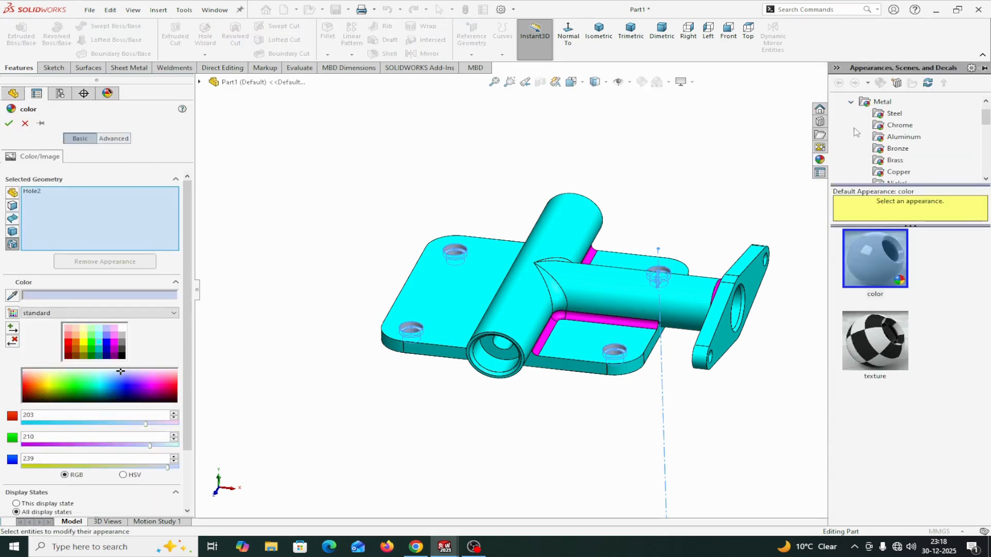
click(877, 129)
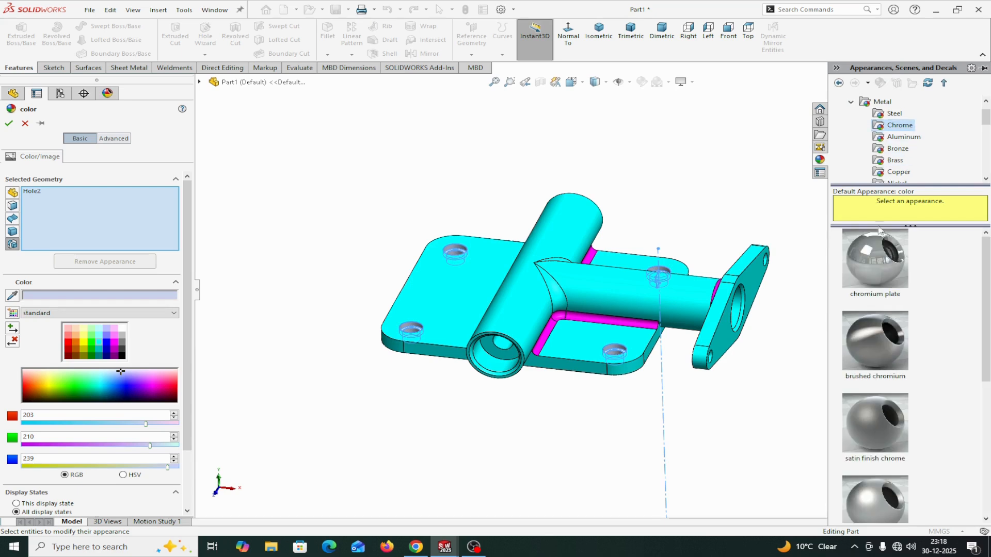
click(866, 337)
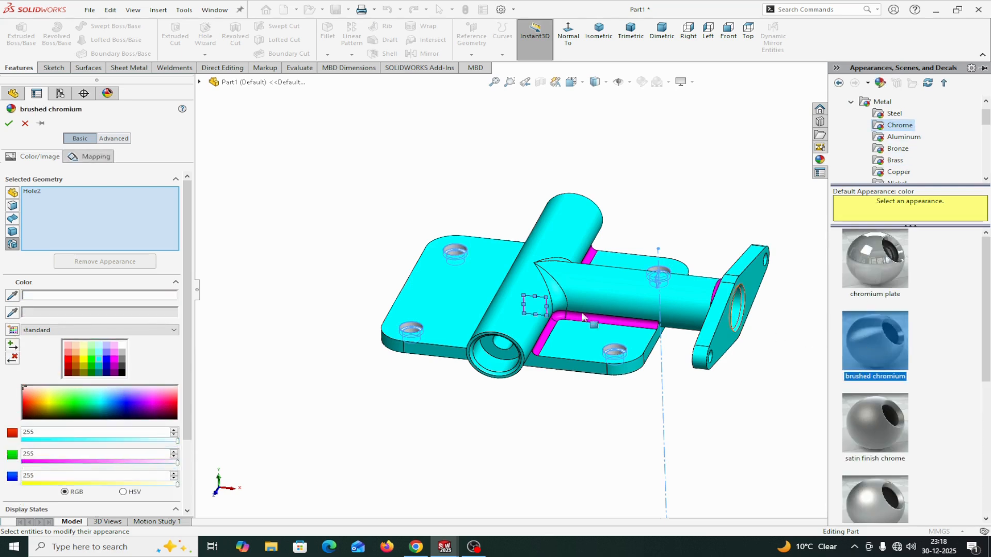
click(8, 123)
middle_drag(381, 367, 354, 395)
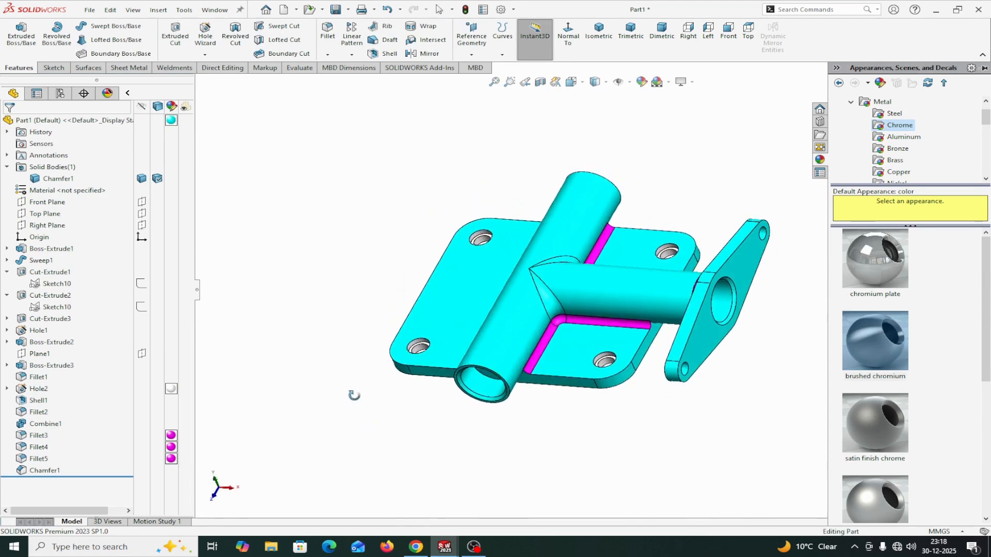
Copy Hole2's brushed chromium appearance and paste it onto the main pipe's bore cuts, Cut-Extrude3, Cut-Extrude2 and Cut-Extrude1
click(172, 391)
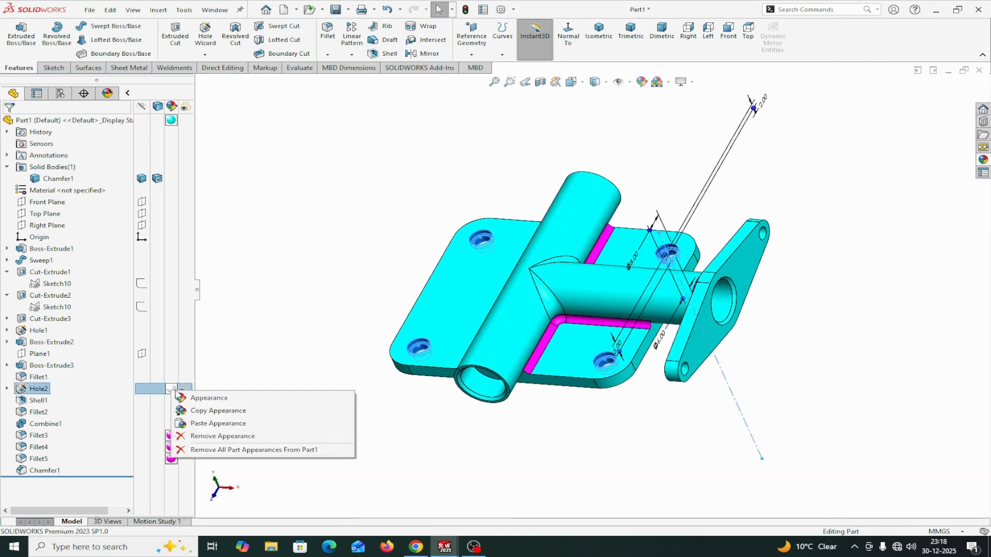
click(199, 411)
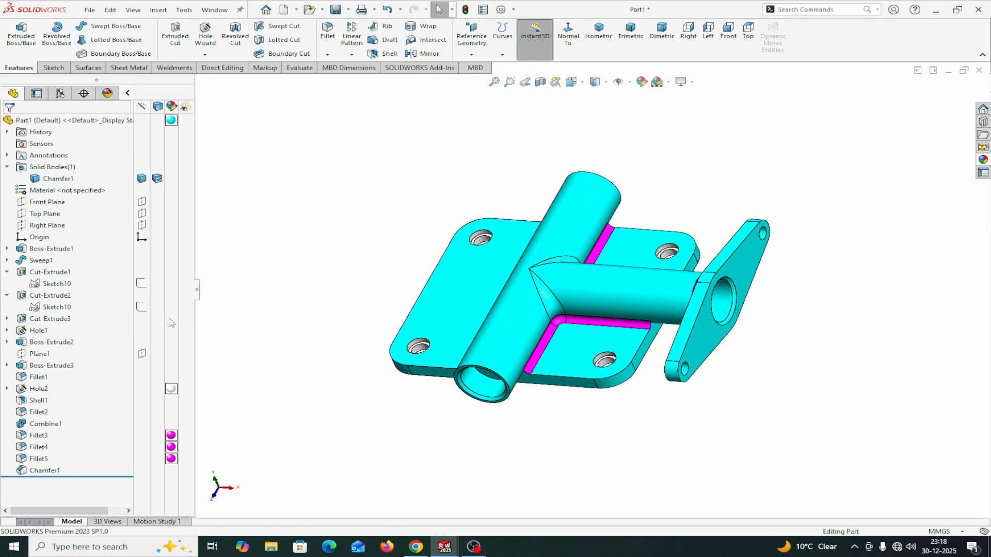
right_click(173, 323)
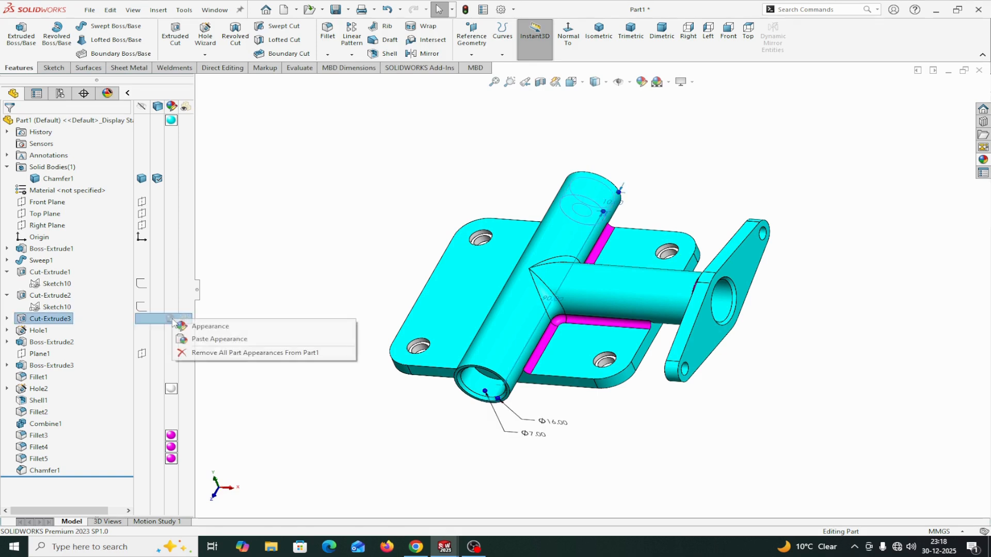
click(208, 340)
mouse_move(353, 387)
middle_down()
mouse_move(327, 373)
mouse_move(272, 449)
mouse_move(307, 424)
mouse_move(354, 354)
middle_up()
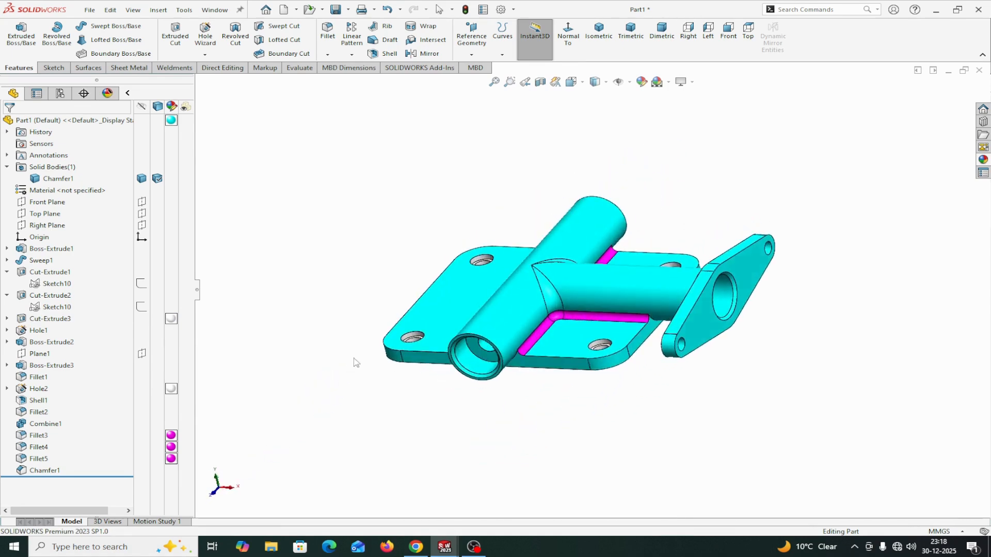
right_click(175, 298)
click(210, 314)
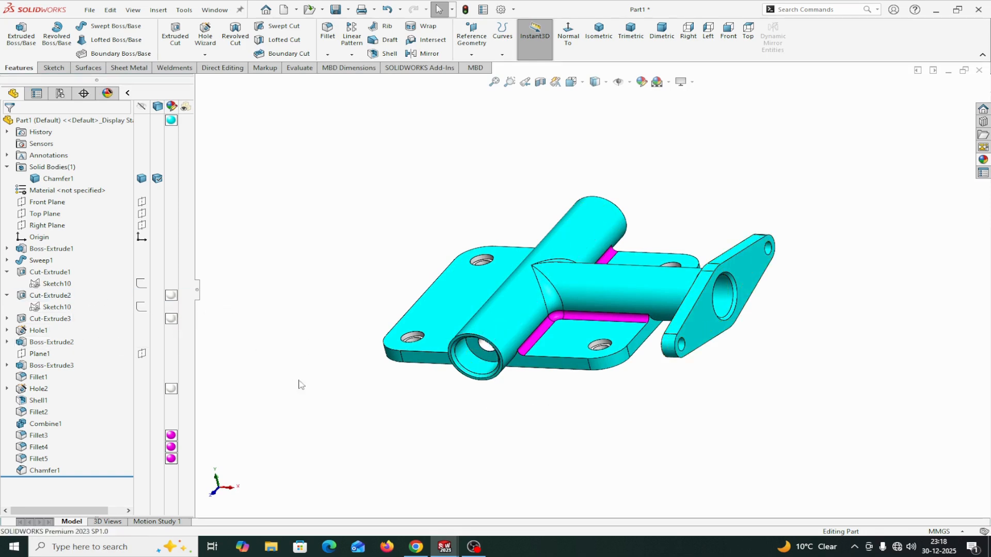
middle_drag(324, 390, 225, 465)
middle_drag(202, 476, 304, 352)
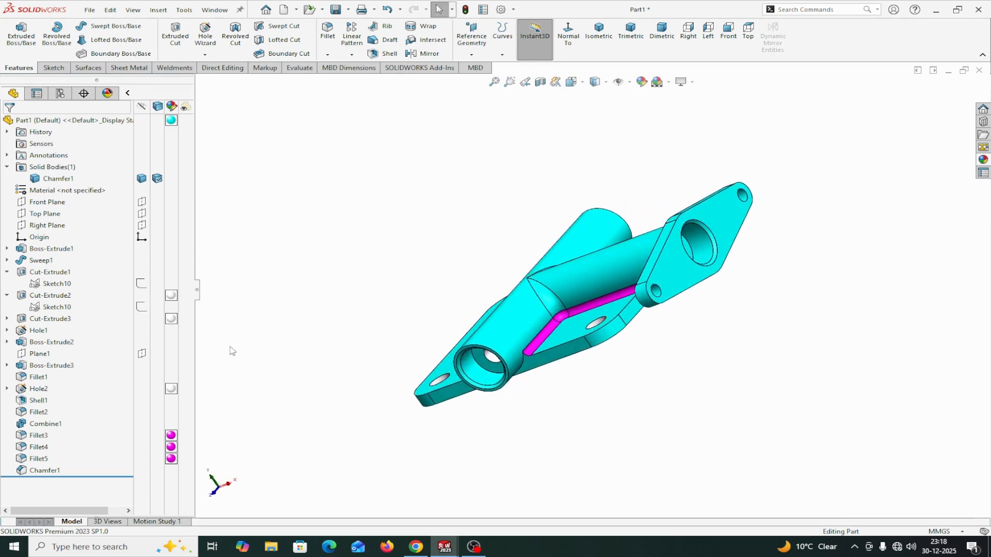
right_click(171, 272)
click(208, 292)
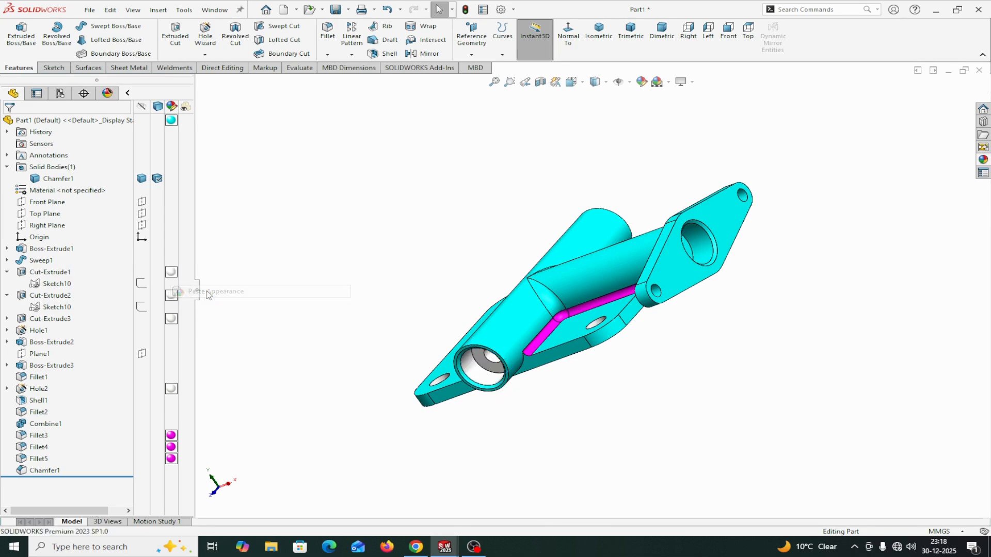
middle_drag(264, 345, 243, 424)
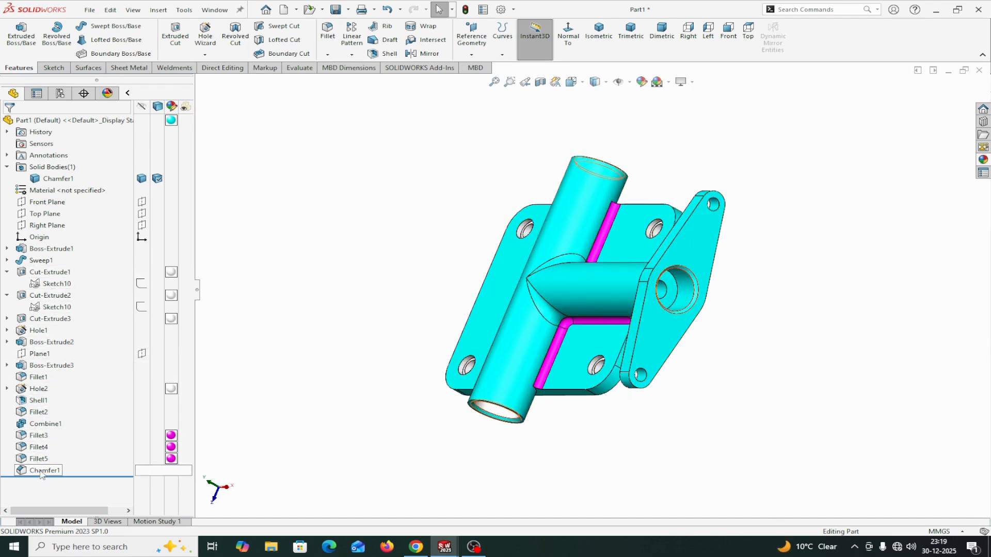
Paste the copied brushed chromium appearance onto Chamfer1 at the pipe openings and Fillet1 at the base plate corners
right_click(173, 471)
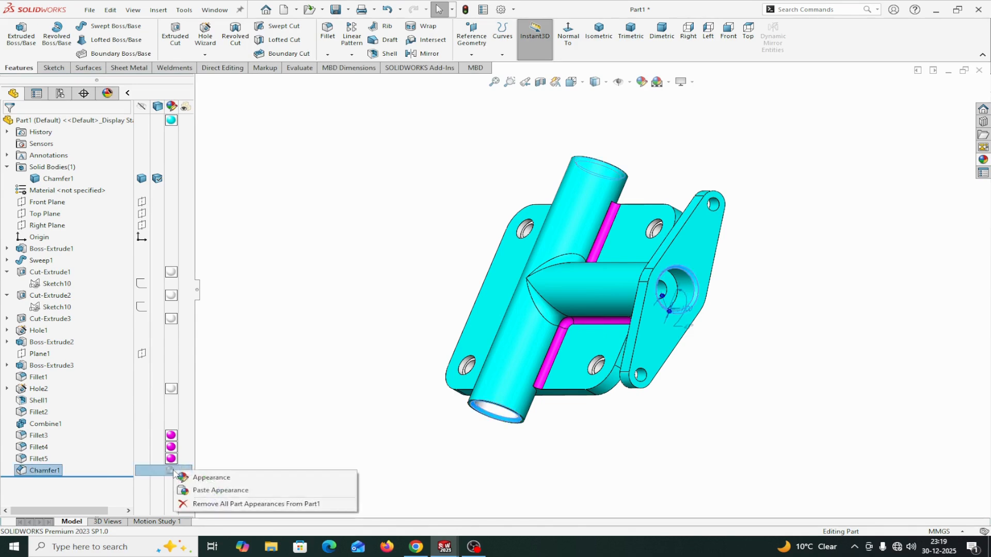
click(210, 490)
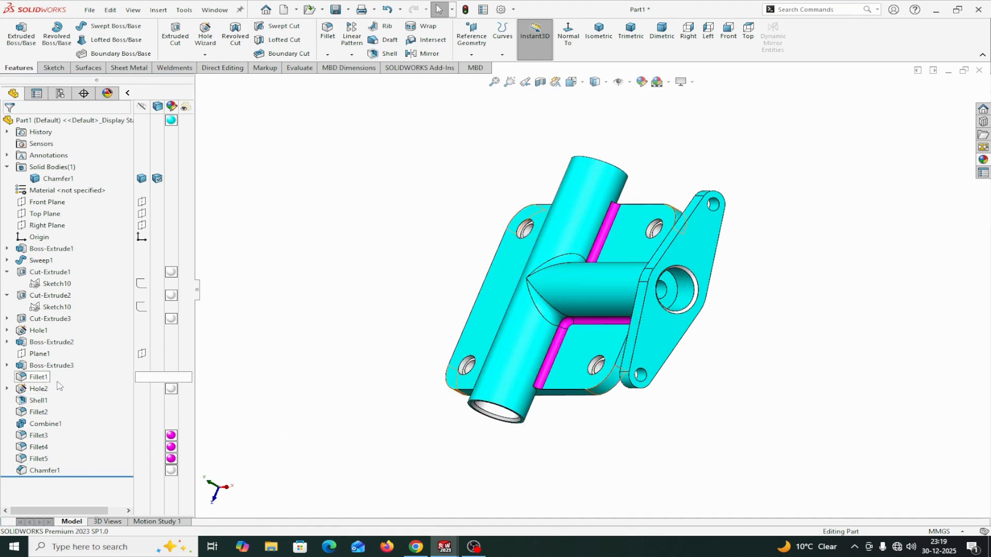
right_click(171, 437)
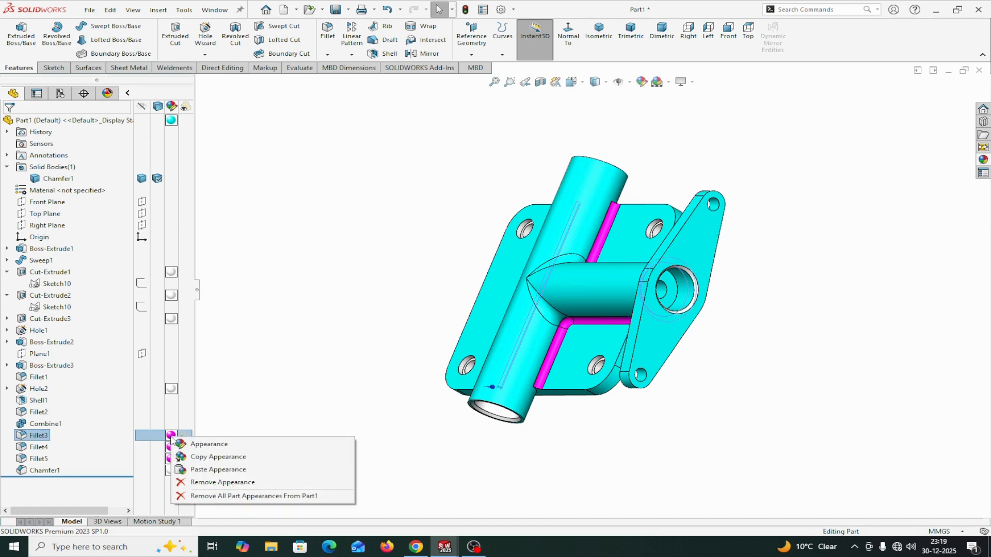
right_click(171, 378)
click(199, 396)
mouse_move(276, 387)
middle_down()
mouse_move(317, 382)
mouse_move(389, 343)
mouse_move(345, 357)
mouse_move(280, 447)
mouse_move(268, 424)
mouse_move(283, 396)
middle_up()
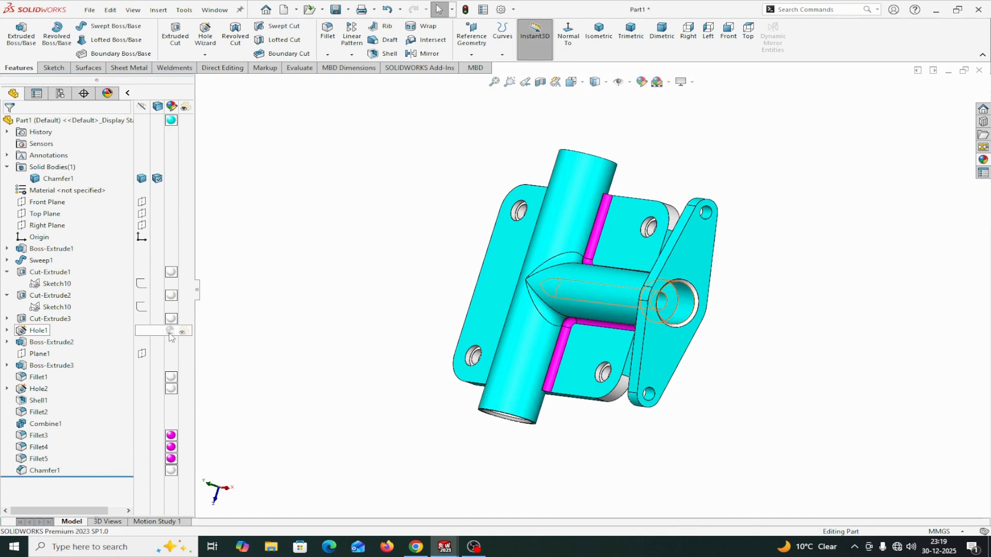
Copy Fillet1's chromium appearance, paste it onto Hole1, the branch pipe's bore, and collapse the display pane
click(171, 382)
click(199, 398)
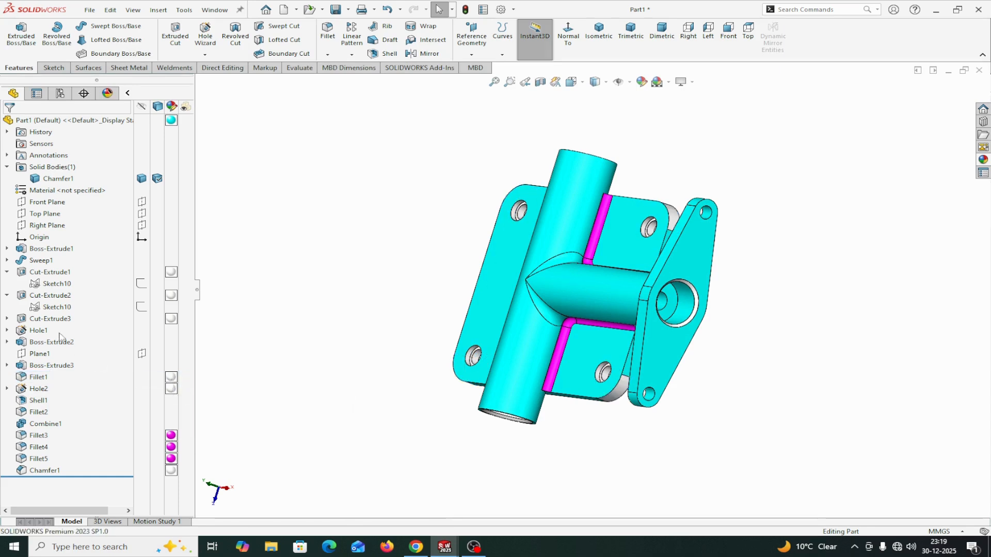
click(170, 330)
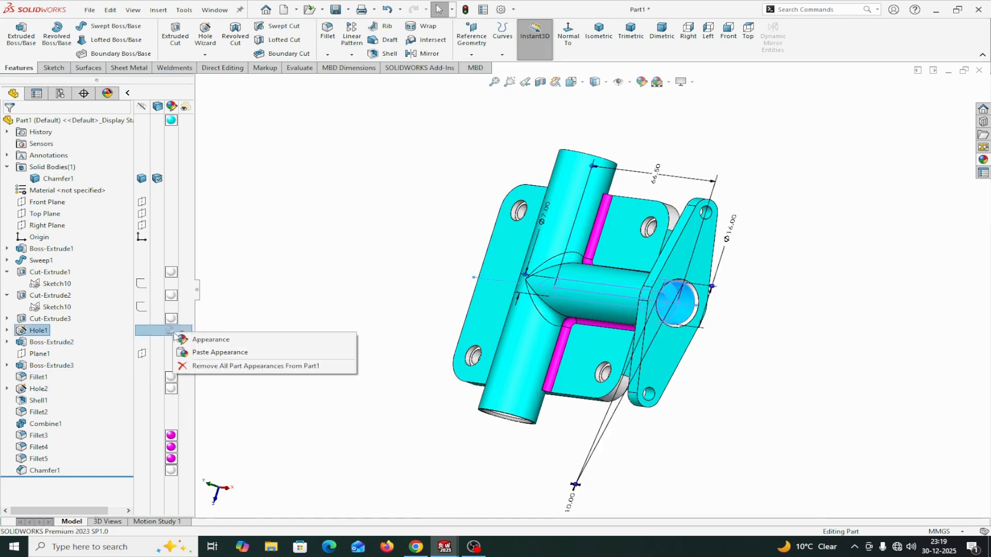
click(205, 353)
middle_drag(327, 370, 531, 192)
click(128, 94)
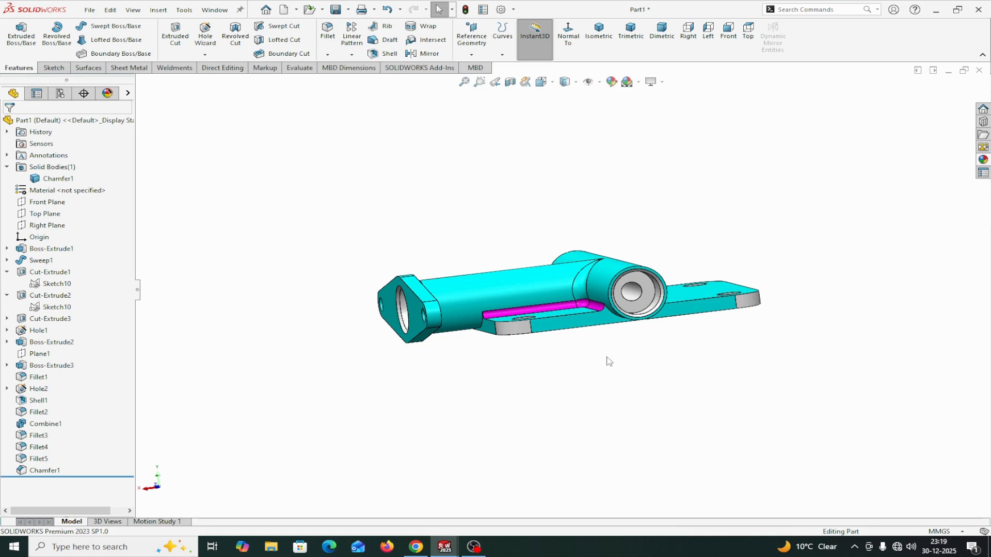
middle_drag(615, 384, 628, 409)
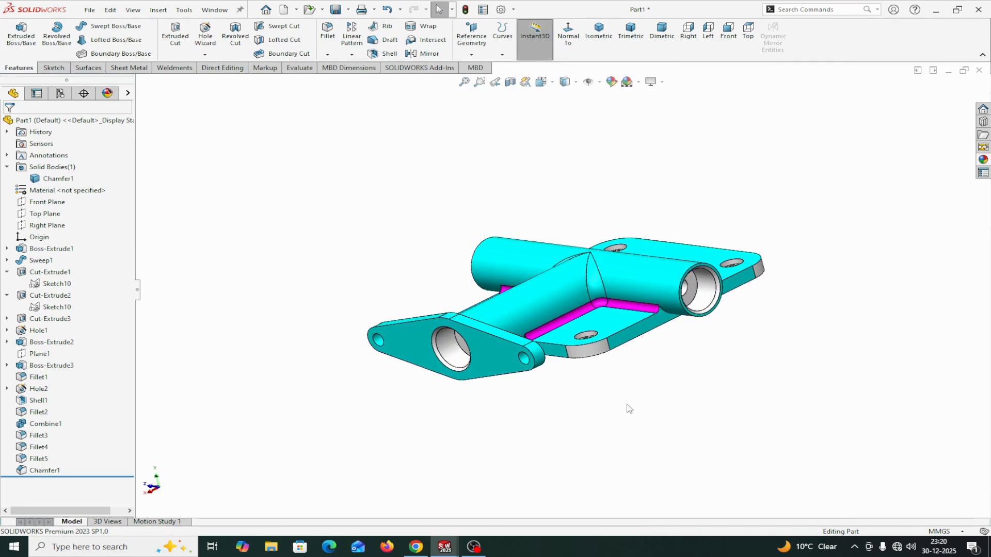